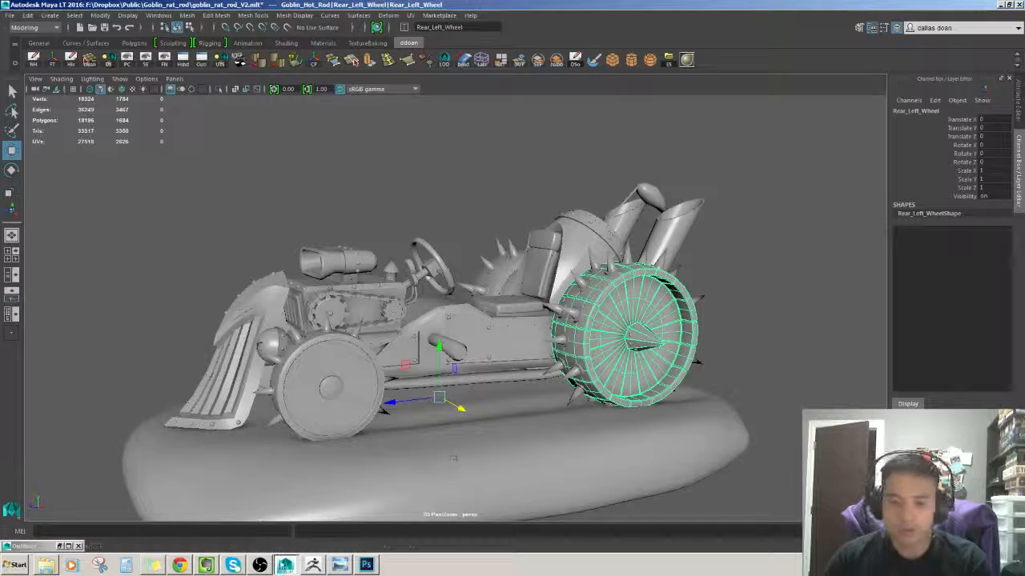
Switch to ZBrush and examine the assembled goblin hot rod from several angles.
click(312, 565)
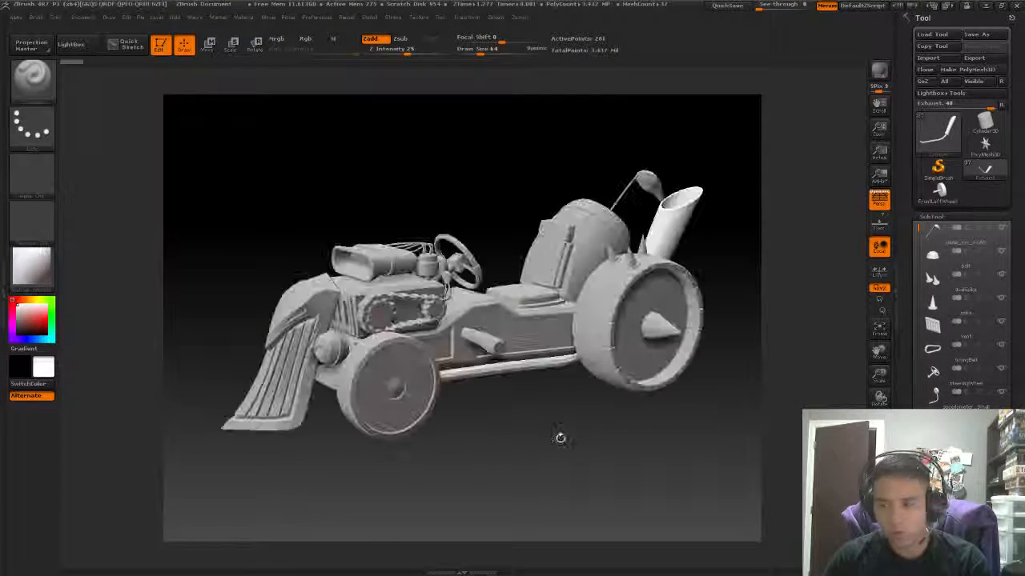
drag(560, 438, 566, 458)
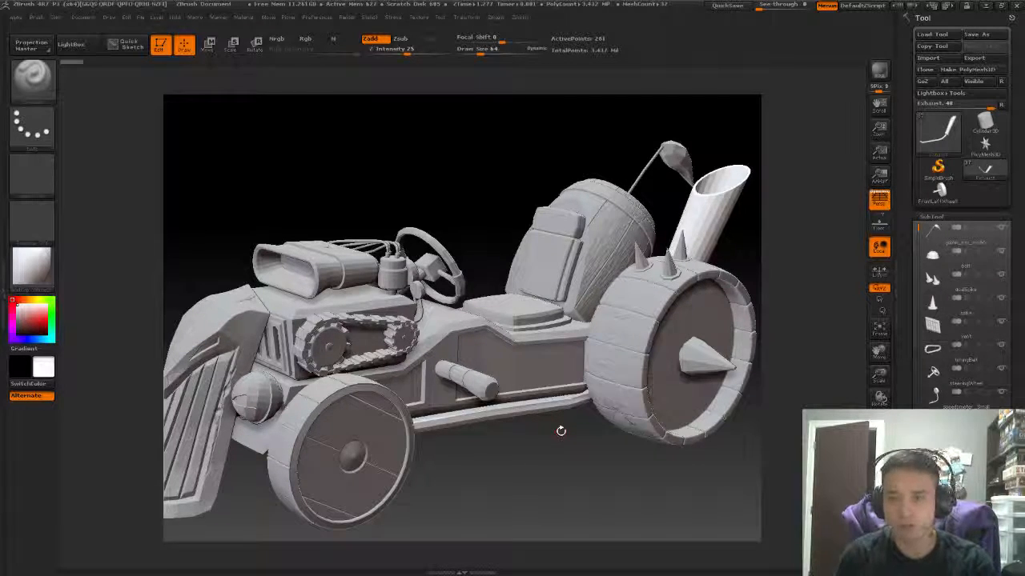
drag(480, 430, 529, 397)
alt+drag(584, 411, 539, 410)
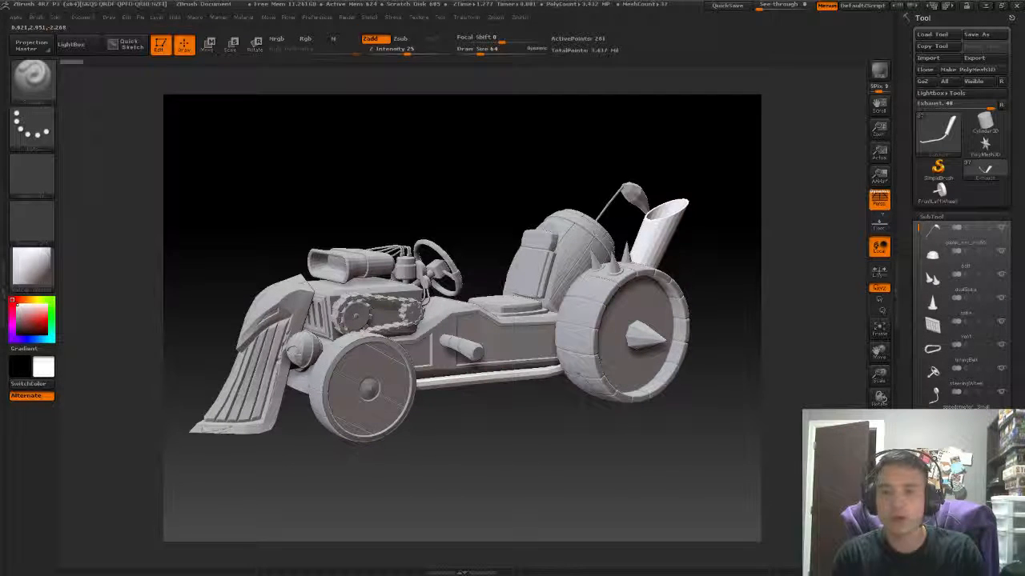
drag(505, 409, 517, 371)
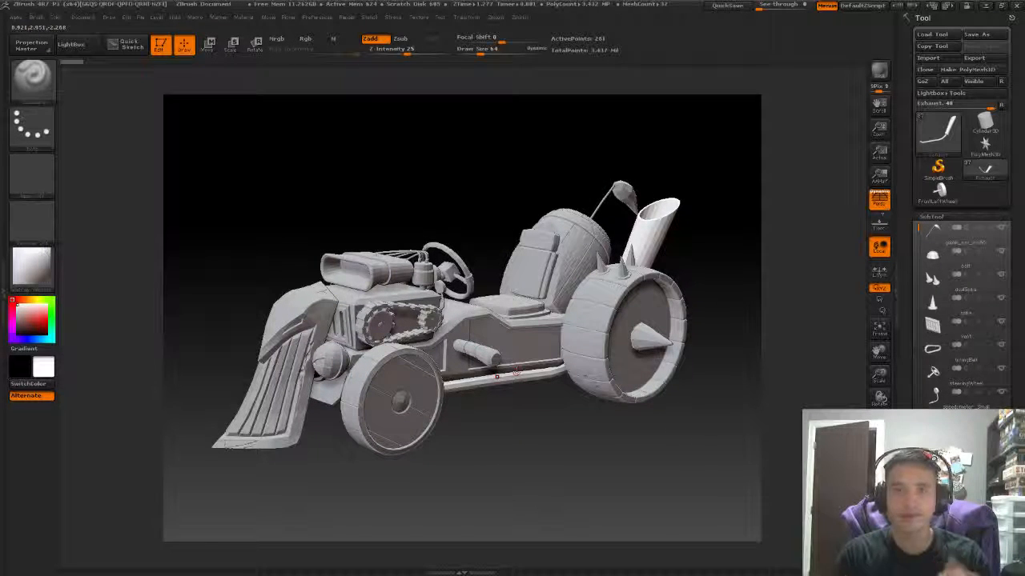
drag(513, 429, 519, 403)
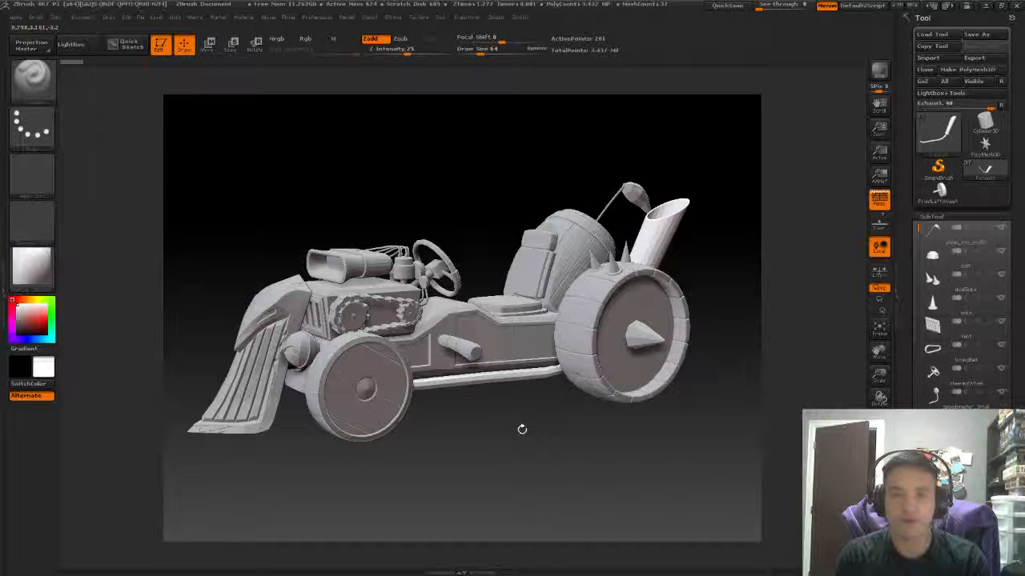
drag(537, 426, 526, 420)
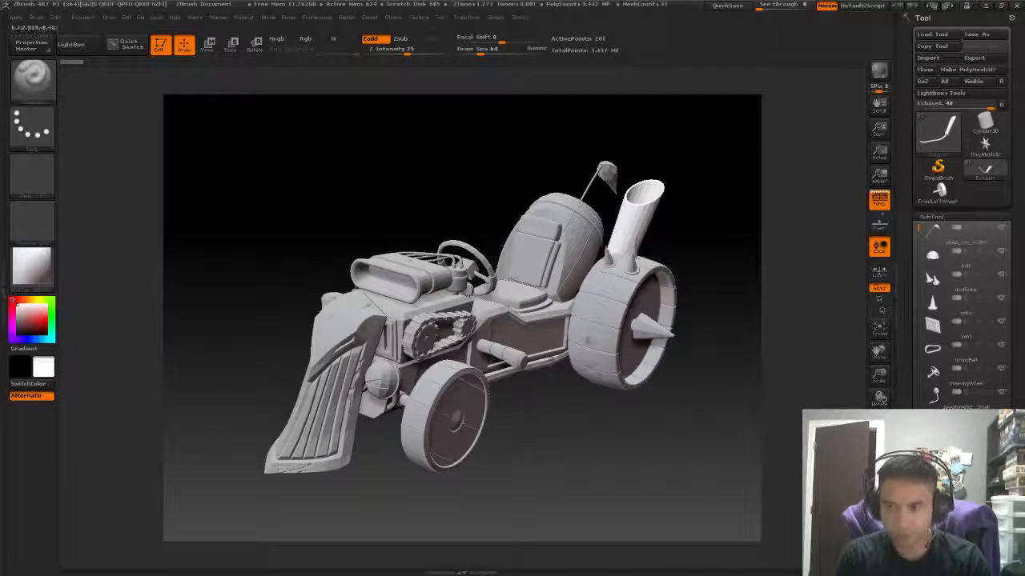
shift+drag(719, 355, 709, 319)
mouse_move(711, 252)
mouse_down()
mouse_move(645, 251)
mouse_move(634, 273)
mouse_move(640, 282)
mouse_move(683, 249)
mouse_move(688, 265)
mouse_move(701, 245)
mouse_up()
drag(580, 374, 581, 427)
drag(608, 389, 705, 194)
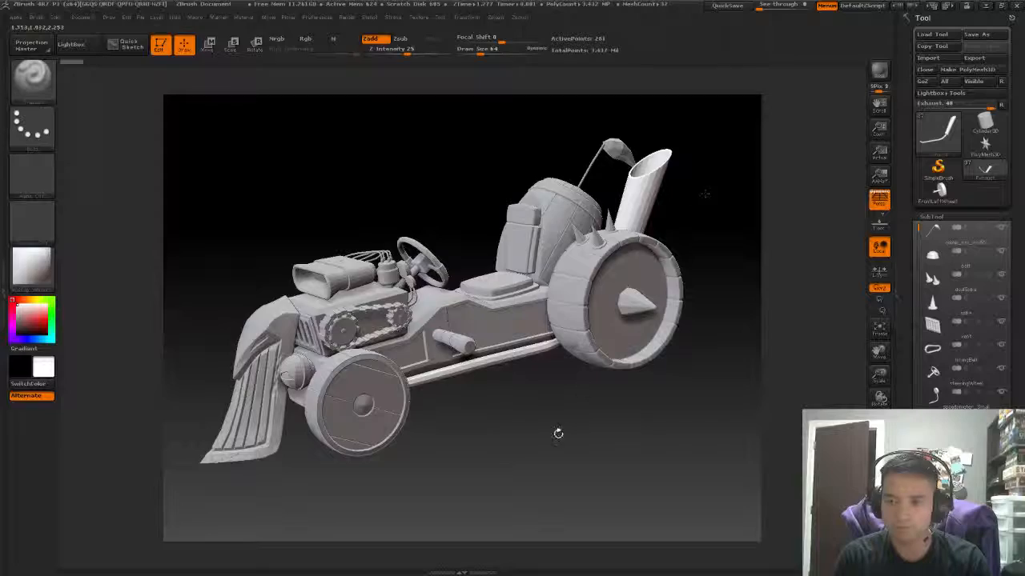
drag(558, 433, 637, 344)
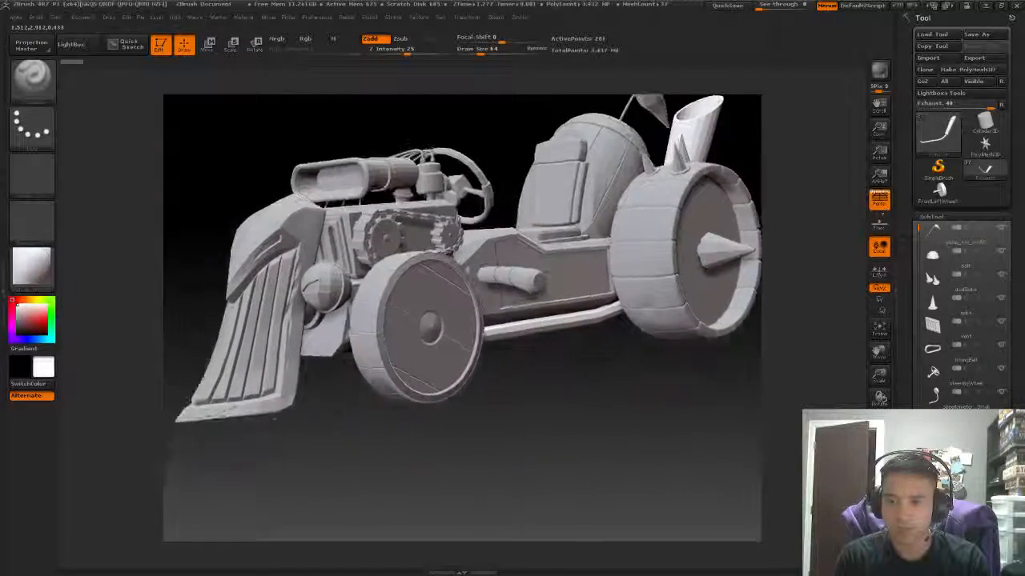
drag(592, 448, 609, 366)
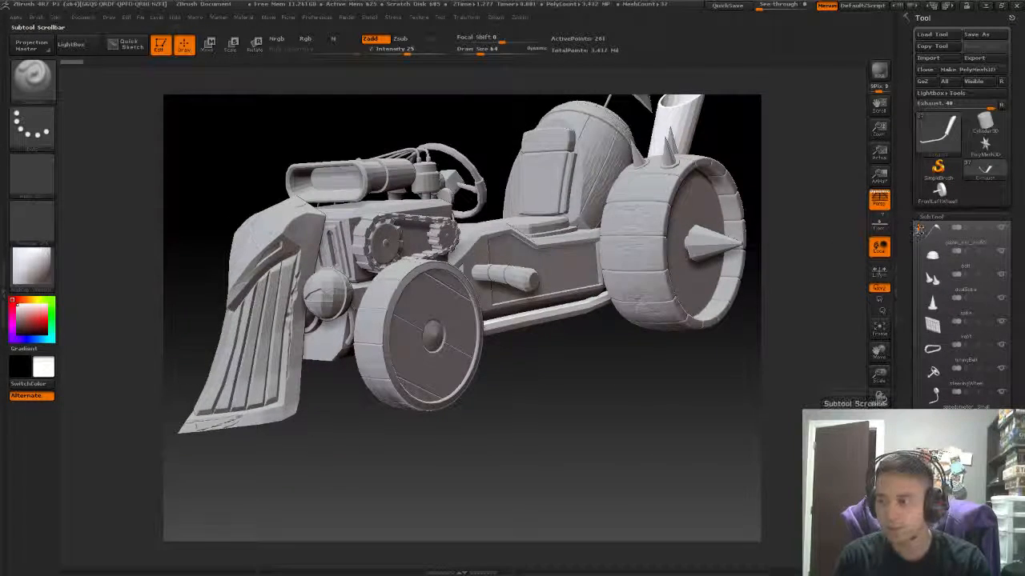
drag(766, 259, 825, 312)
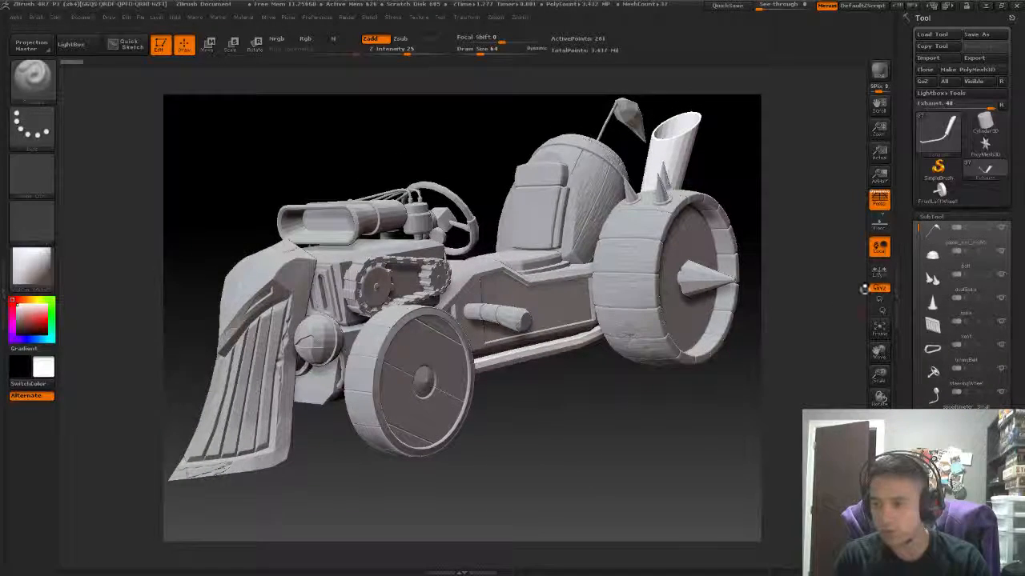
alt+drag(584, 417, 577, 368)
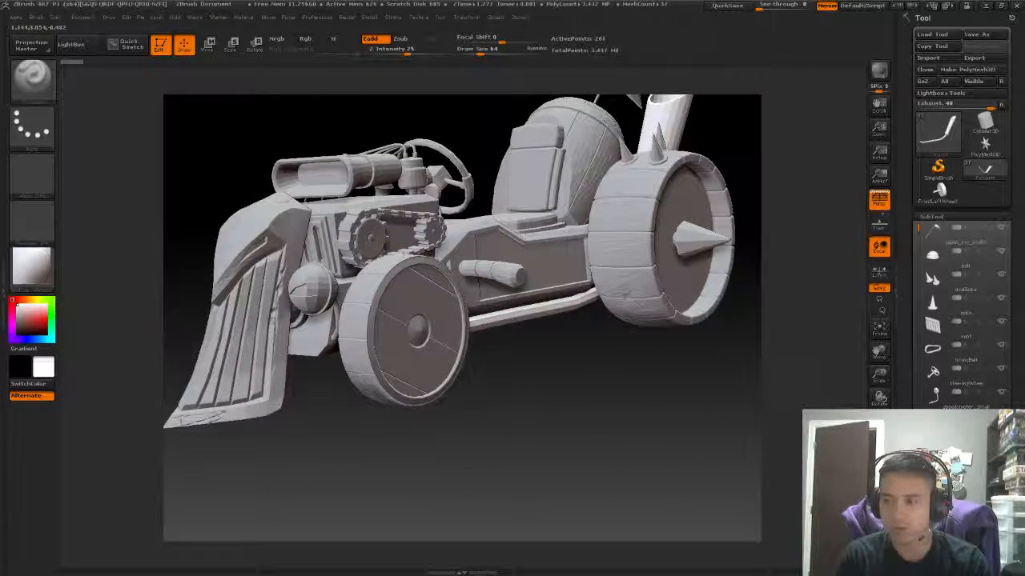
Select the FrontLeftWheel subtool, show it alone and frame it for inspection.
drag(917, 231, 917, 327)
click(934, 353)
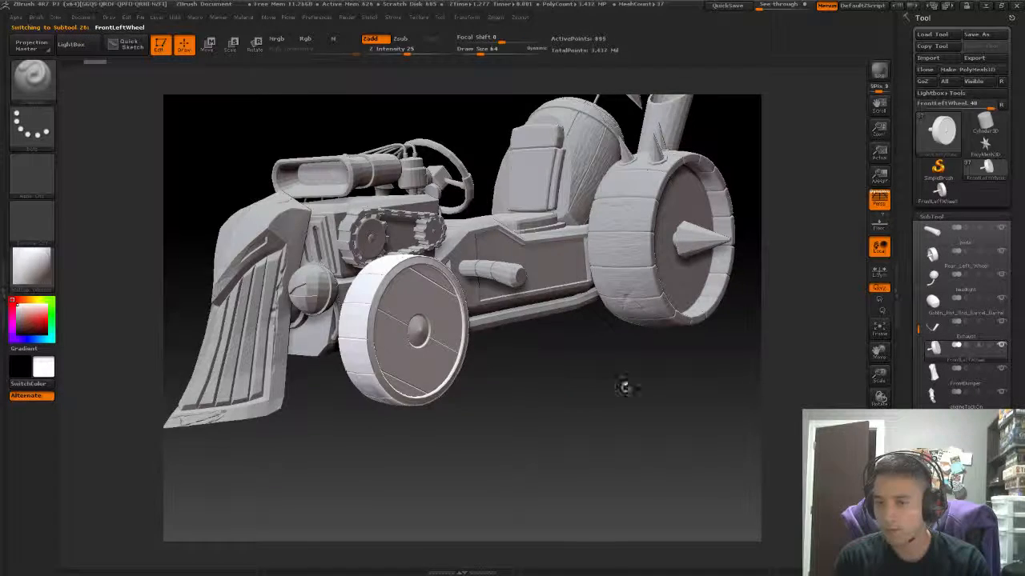
drag(624, 388, 684, 402)
shift+click(1001, 345)
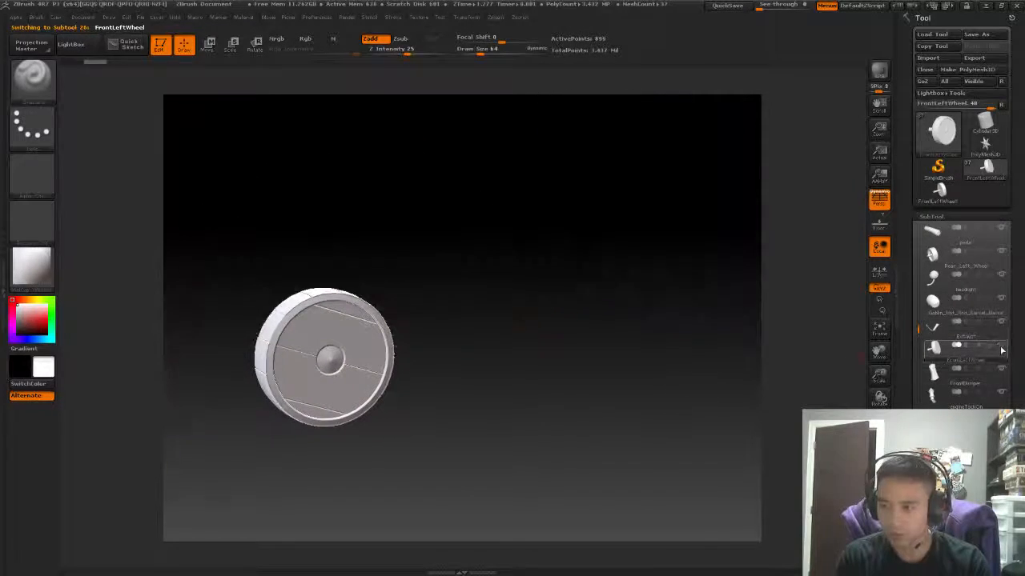
key(f)
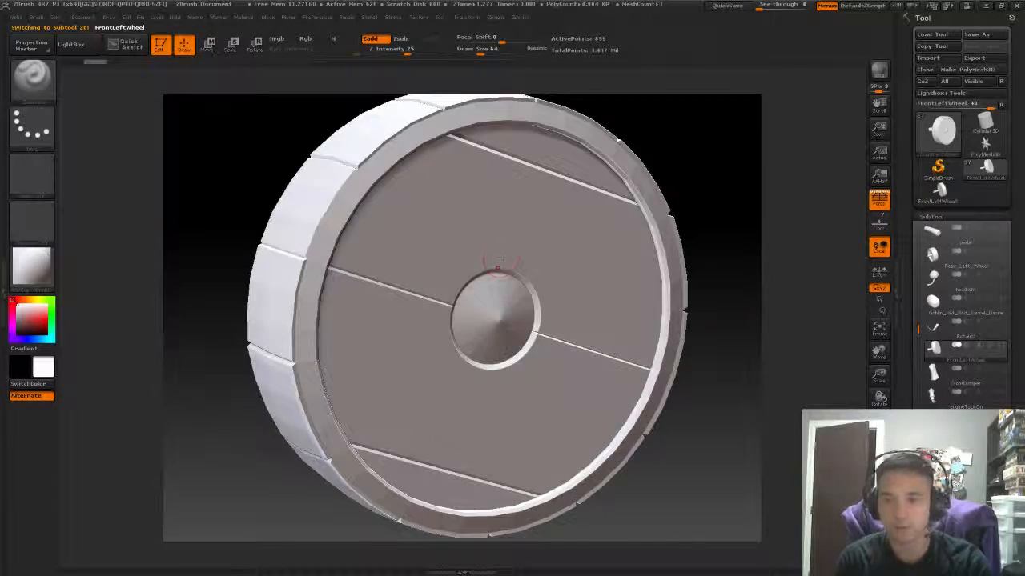
drag(737, 303, 680, 268)
drag(576, 236, 643, 245)
drag(423, 197, 341, 173)
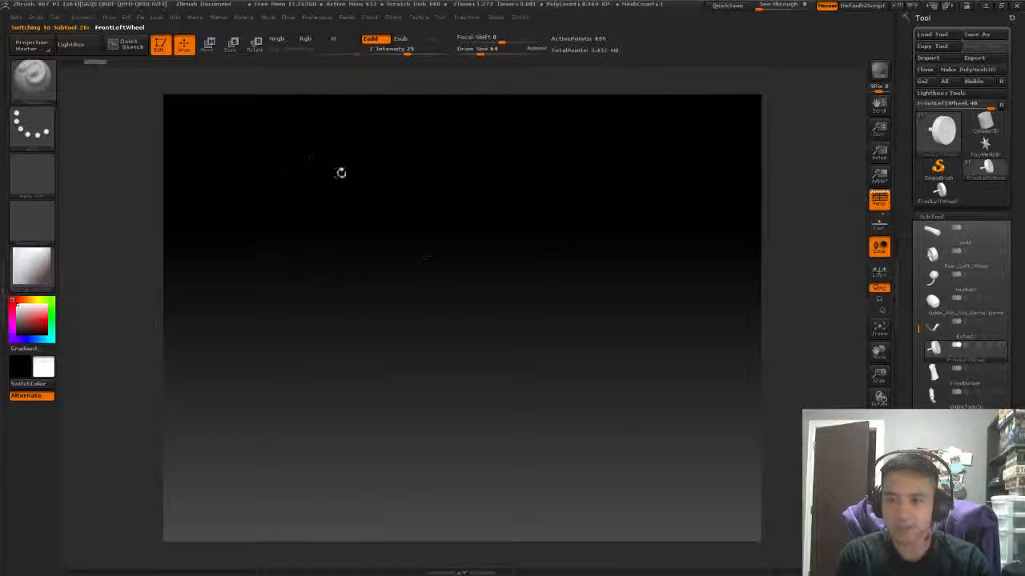
drag(432, 235, 727, 202)
Subdivide the front left wheel up to level 5, with smoothing off for the first divisions and on for the last ones.
click(931, 216)
click(934, 228)
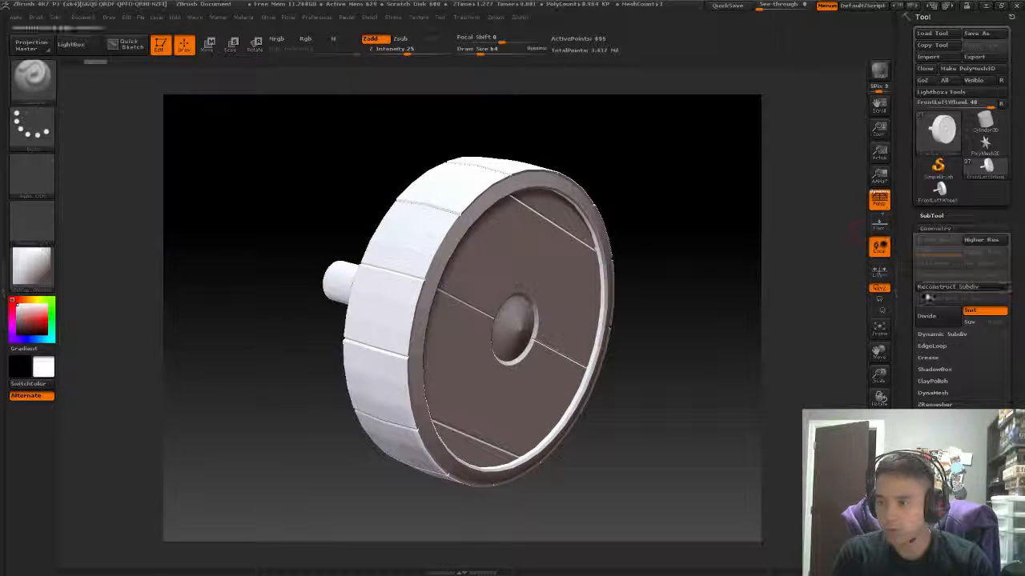
drag(698, 233, 717, 183)
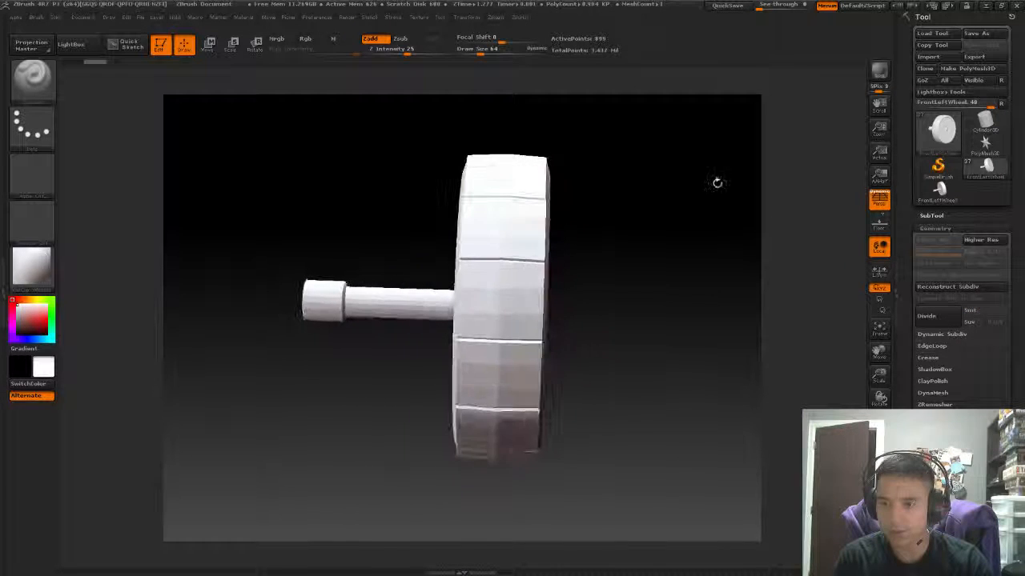
click(926, 317)
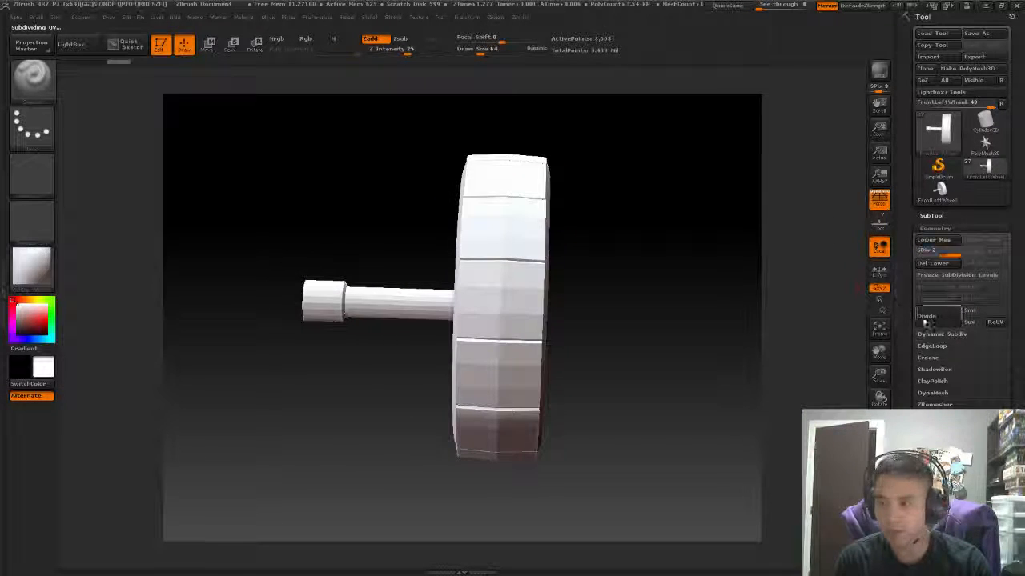
drag(729, 262, 705, 253)
click(926, 317)
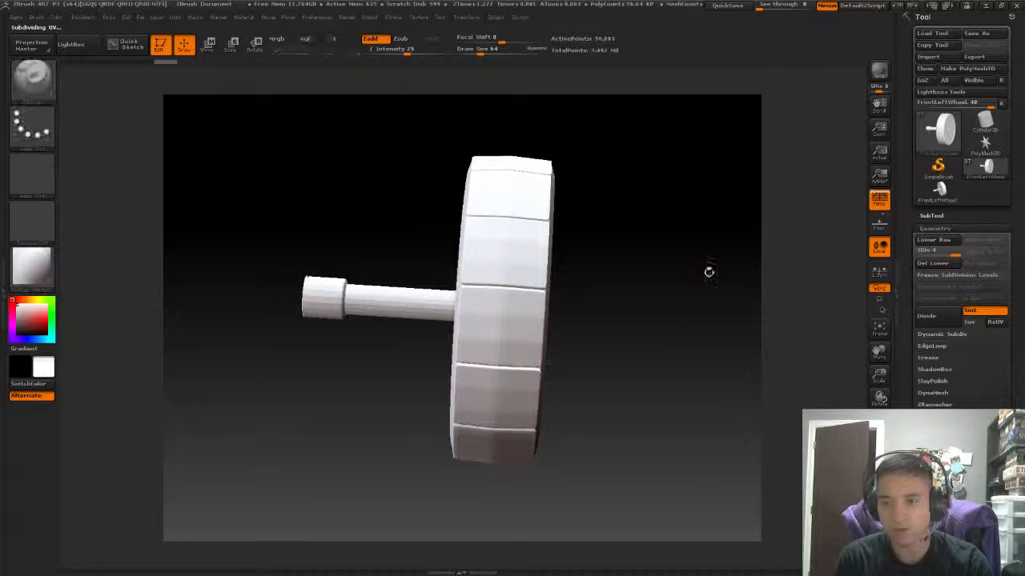
click(972, 312)
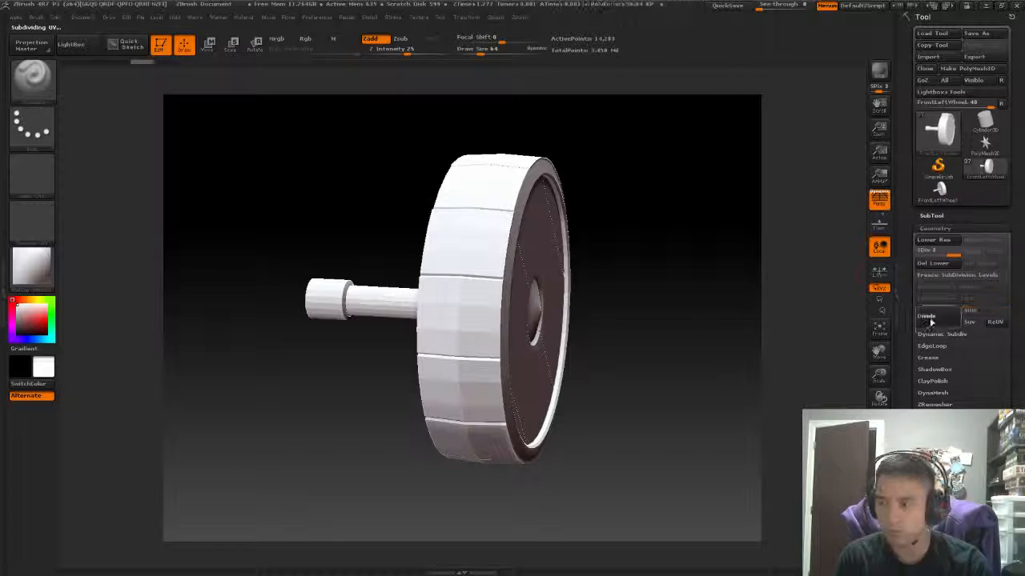
drag(679, 250, 788, 268)
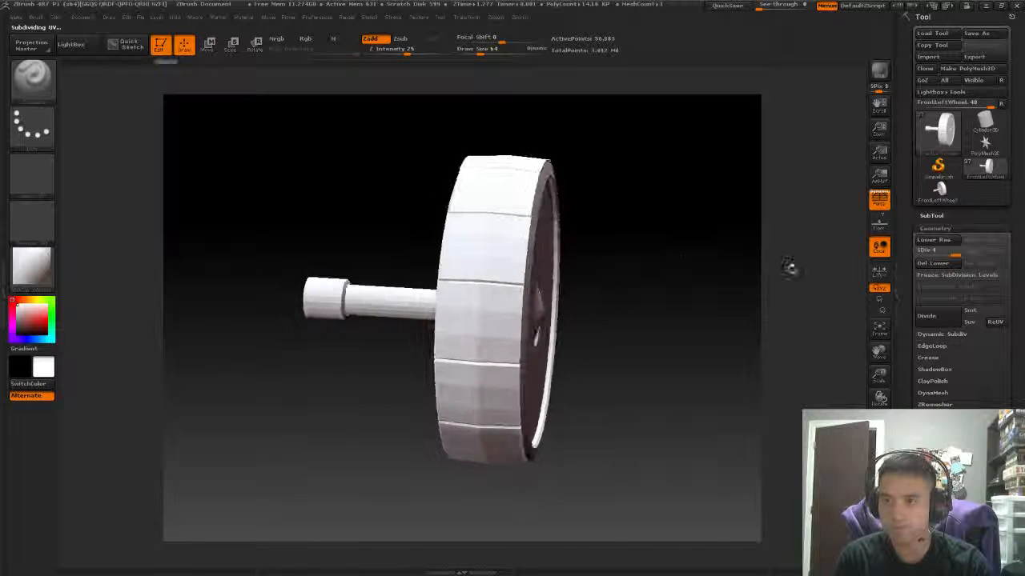
click(937, 319)
drag(680, 267, 659, 228)
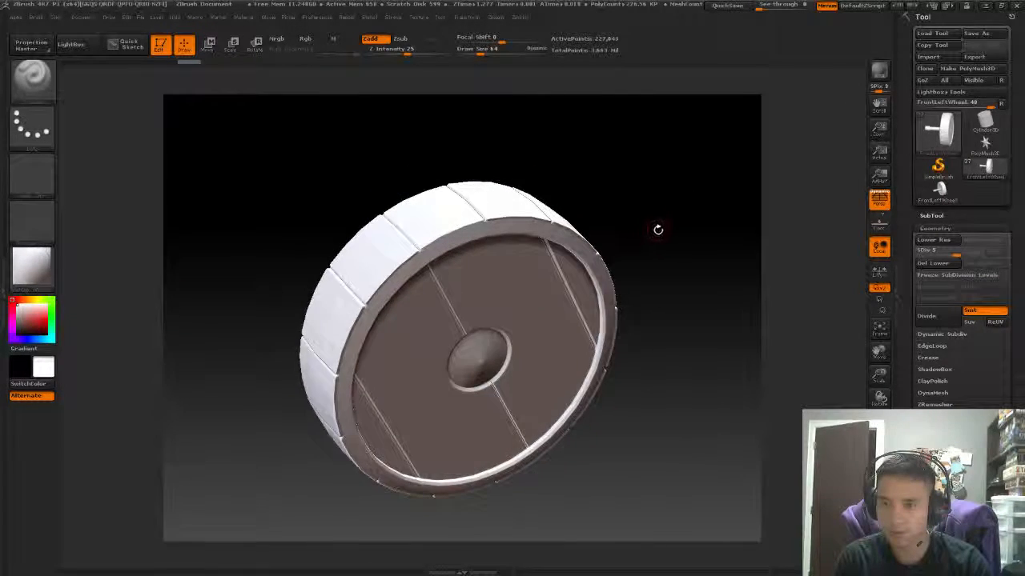
drag(659, 192, 680, 171)
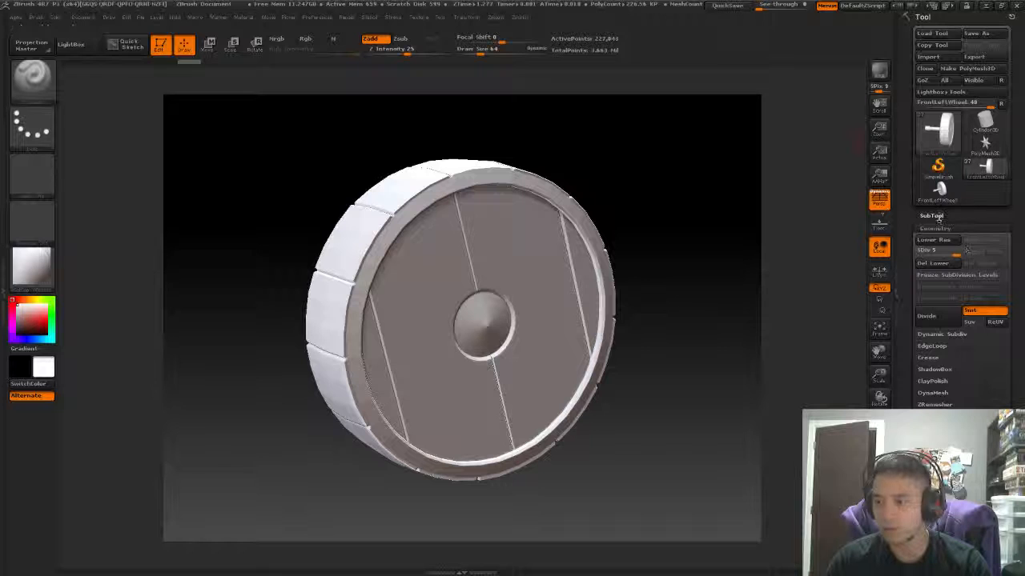
Delete the FrontLeftWheel subtool from the hot rod and accept the deletion.
click(935, 217)
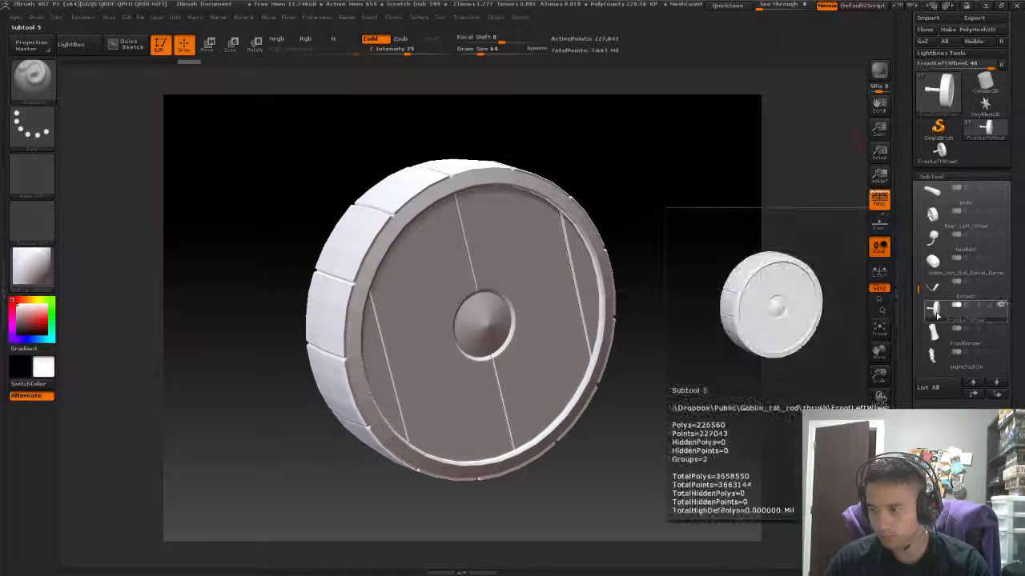
click(935, 479)
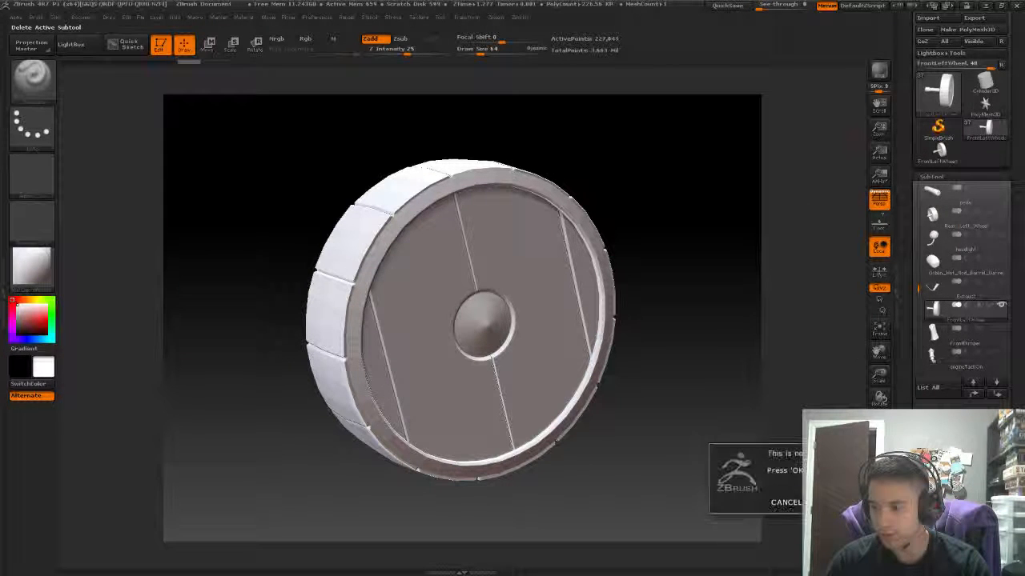
key(Return)
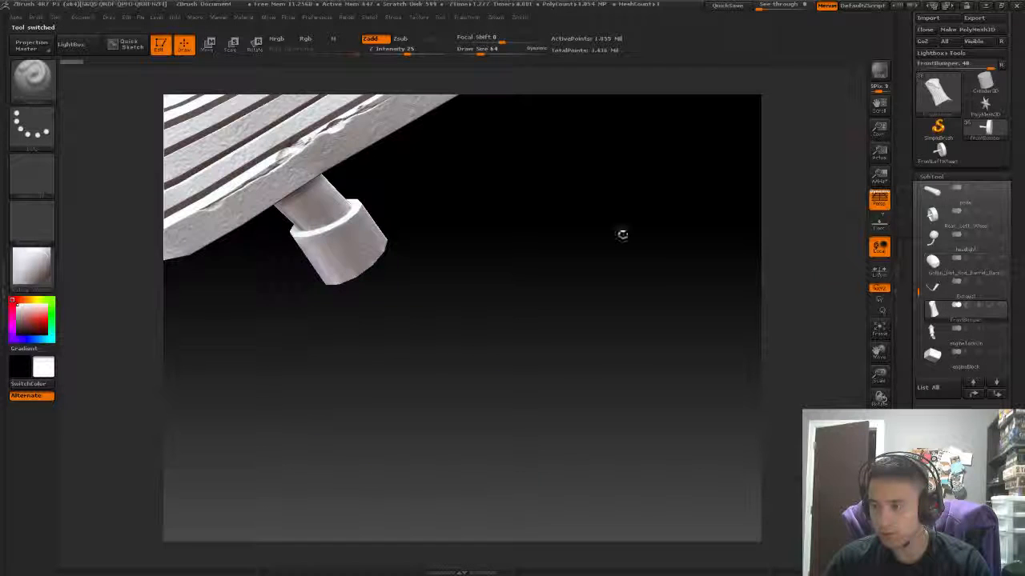
Show all remaining subtools again and bring the whole hot rod back into view.
drag(635, 295, 487, 291)
alt+drag(532, 254, 573, 331)
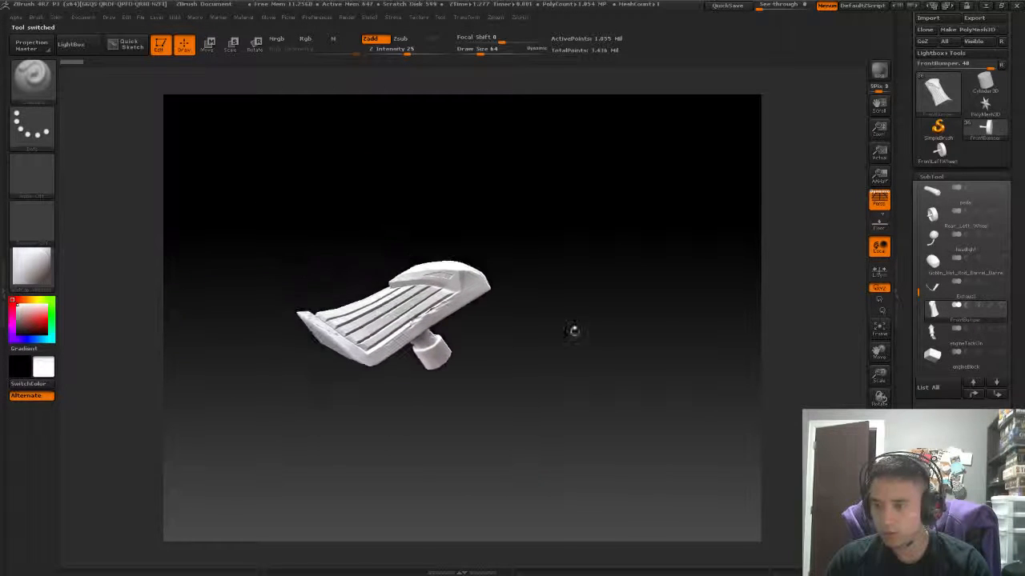
click(1001, 306)
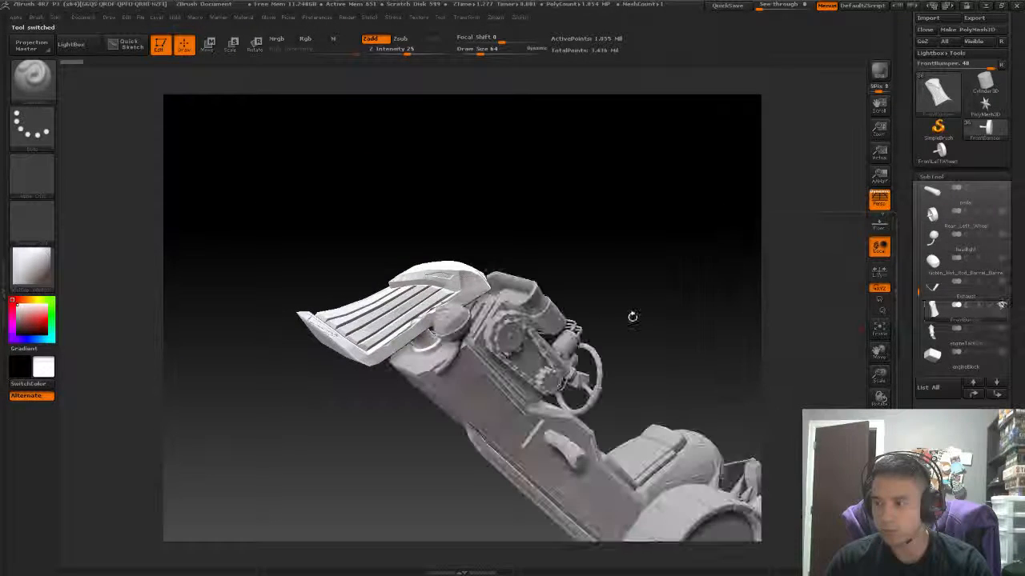
drag(632, 317, 565, 234)
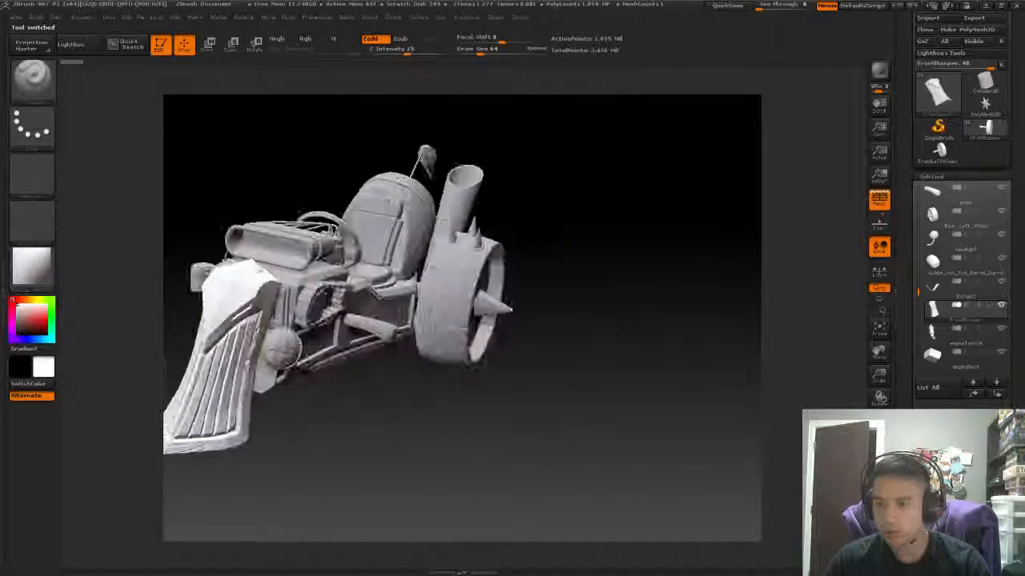
alt+drag(480, 406, 492, 468)
Switch to Maya LT, select the front left wheel and frame it.
key(super)
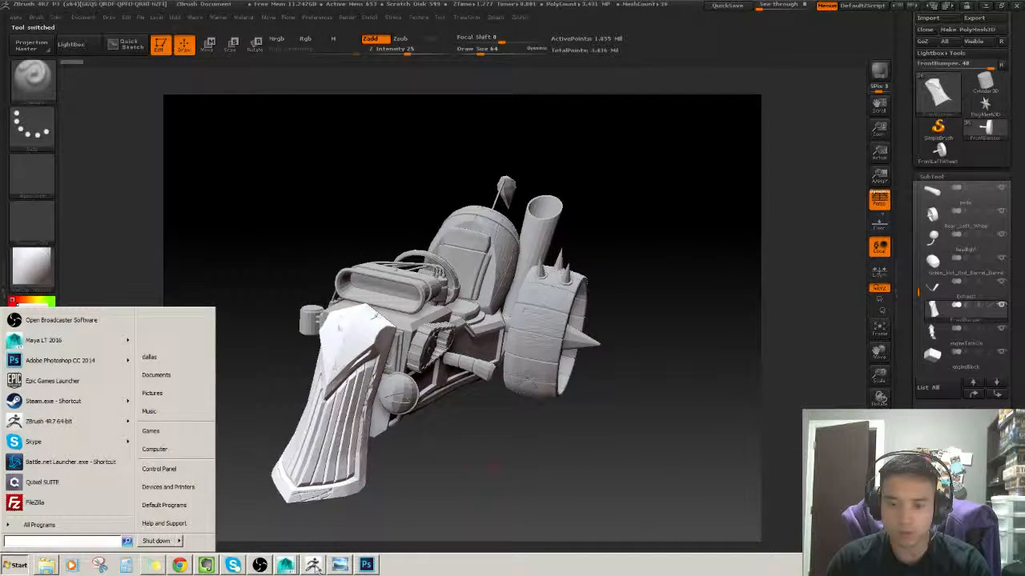
click(289, 567)
alt+drag(325, 362, 424, 400)
click(348, 389)
key(f)
click(172, 195)
Select the edge on the front left wheel's outer rim, adjust it along the wheel's axis and return to object selection.
alt+right_drag(241, 264, 344, 312)
alt+drag(344, 312, 613, 327)
click(618, 297)
alt+right_drag(613, 326, 560, 336)
alt+drag(560, 336, 486, 340)
alt+right_drag(487, 340, 497, 260)
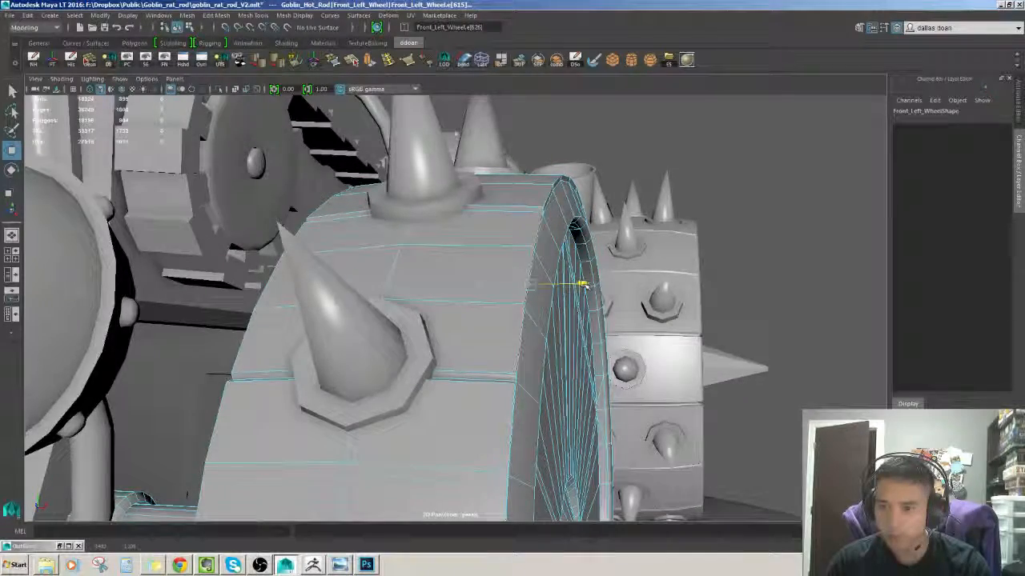
alt+drag(550, 322, 479, 280)
right_drag(466, 335, 475, 322)
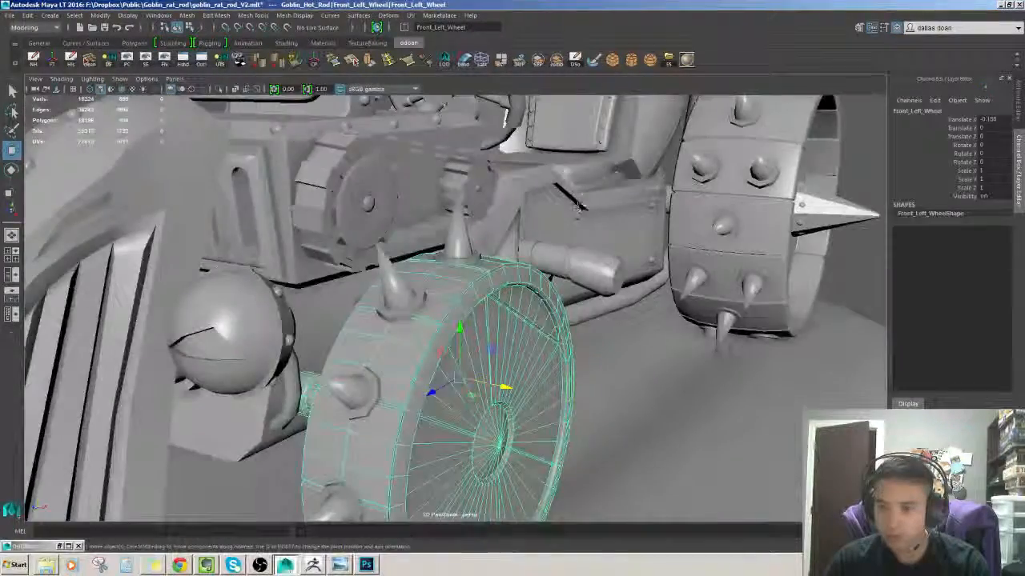
Export the selected front left wheel as an OBJ, replacing the existing FrontLeftWheel.obj in the zbrush folder.
alt+drag(609, 264, 718, 240)
alt+right_drag(698, 198, 670, 251)
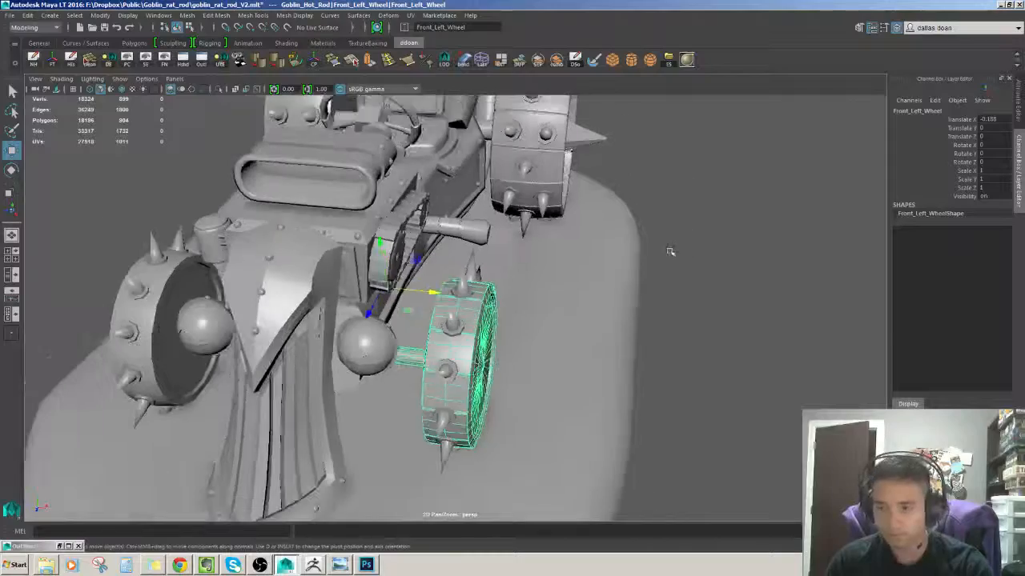
alt+drag(670, 252, 681, 215)
click(681, 216)
click(480, 347)
alt+drag(480, 348, 488, 315)
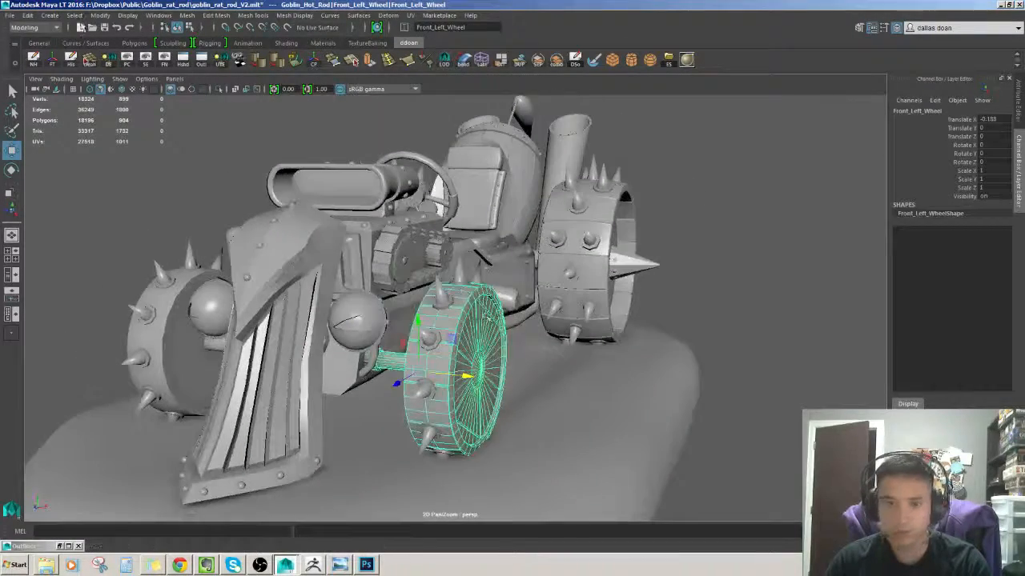
click(10, 15)
click(68, 144)
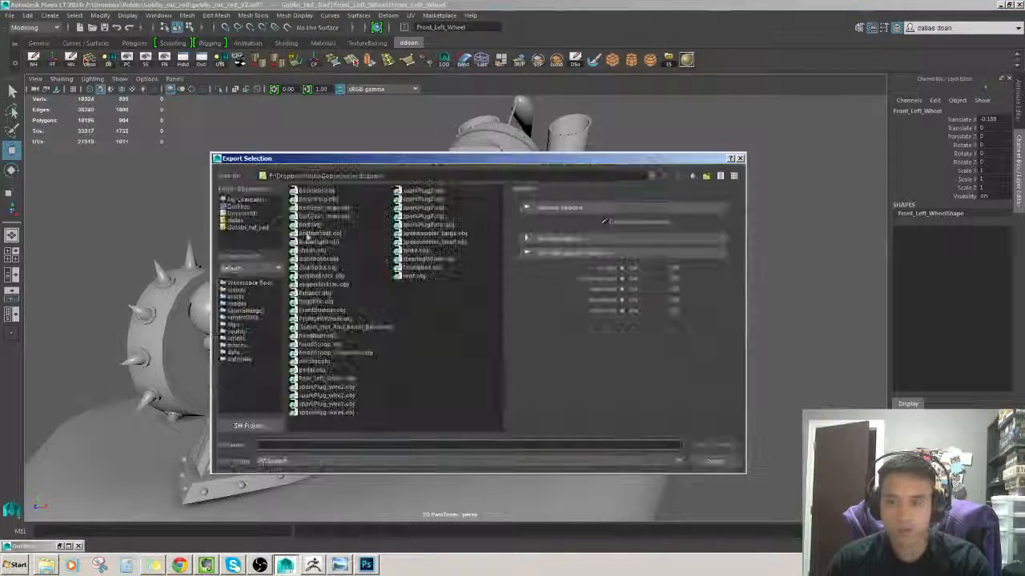
double_click(328, 319)
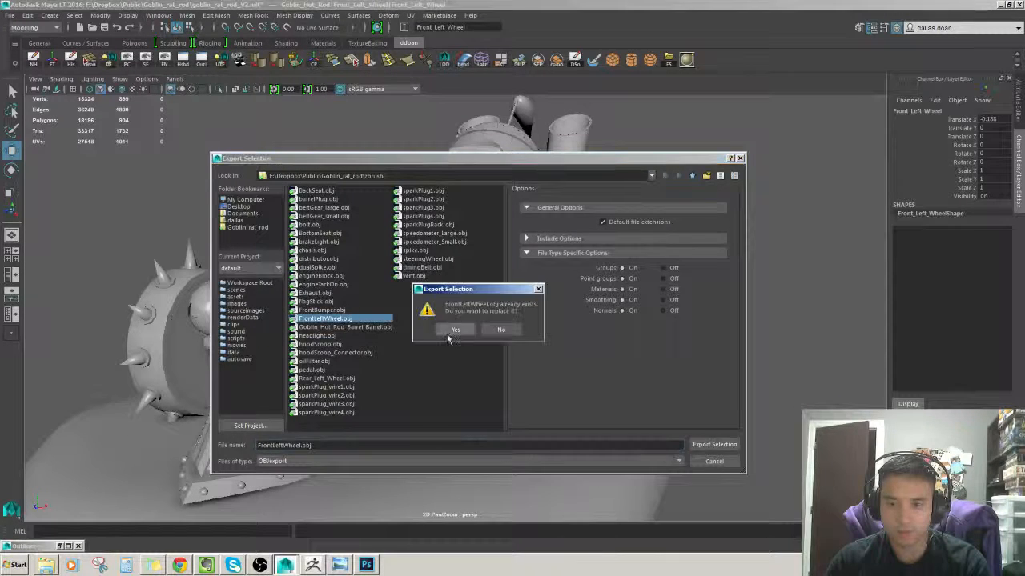
click(457, 330)
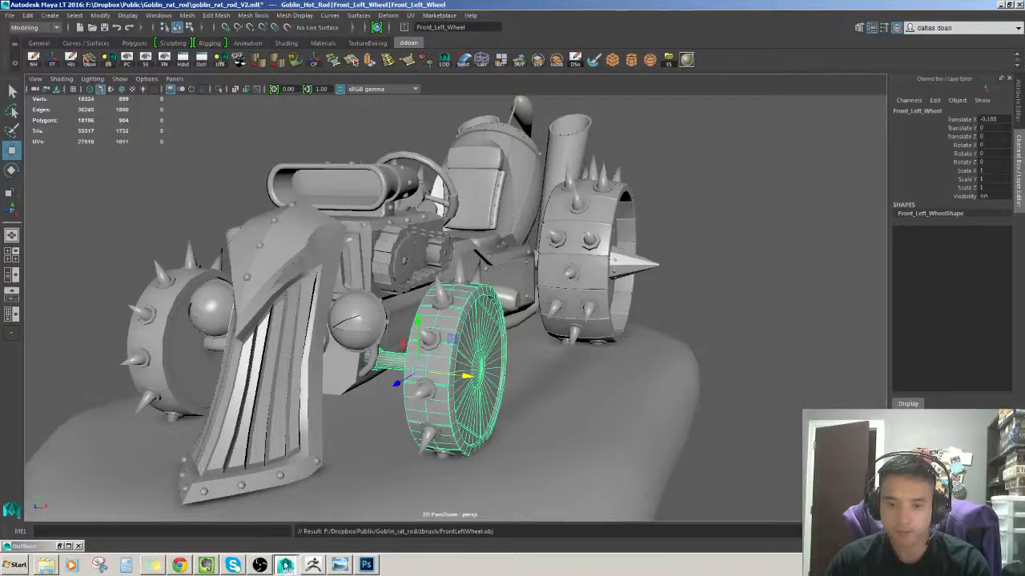
Switch to ZBrush, make the PolyMesh3D star the active tool and import FrontLeftWheel.obj.
click(286, 565)
click(985, 104)
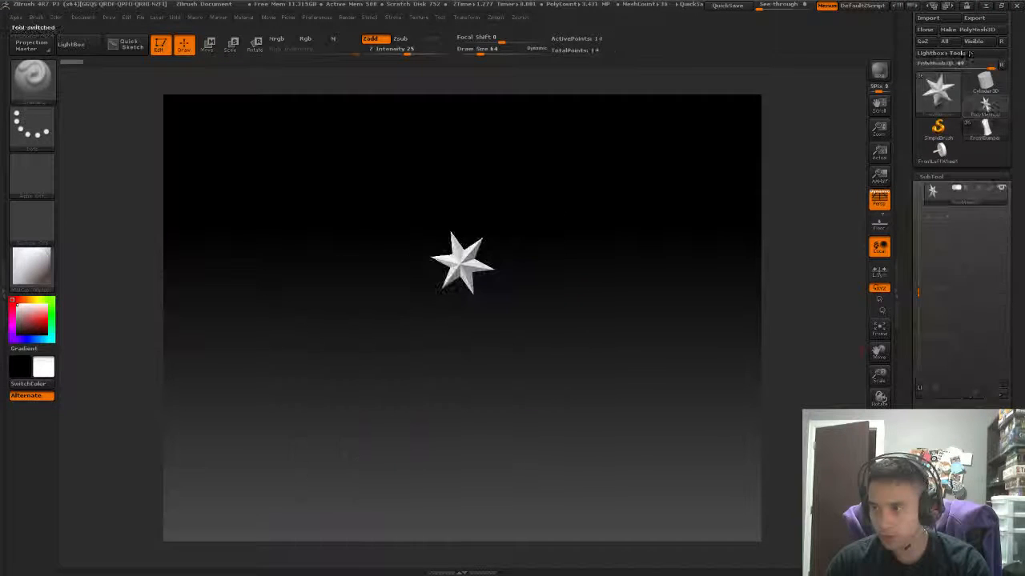
click(928, 17)
click(231, 170)
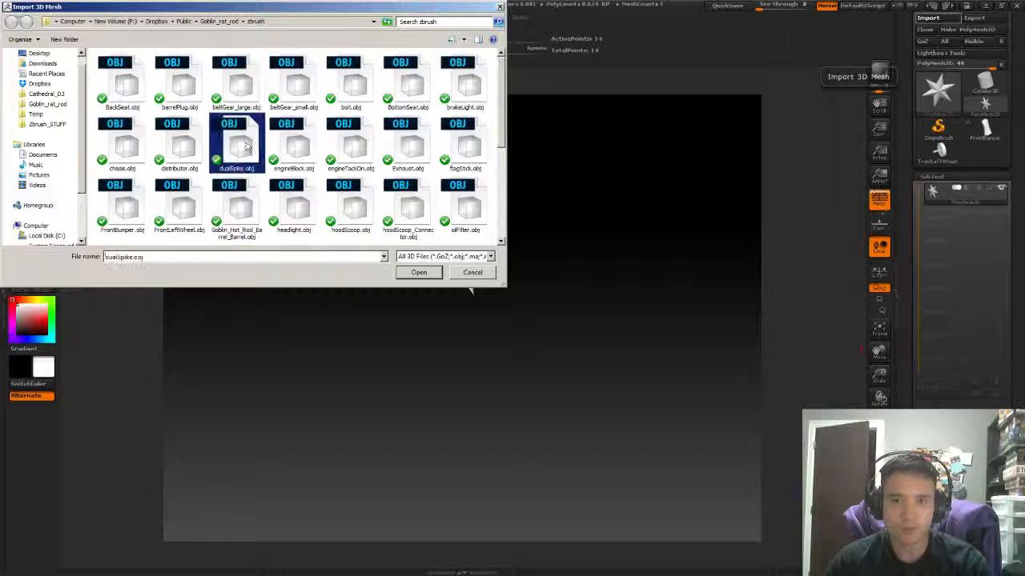
click(122, 206)
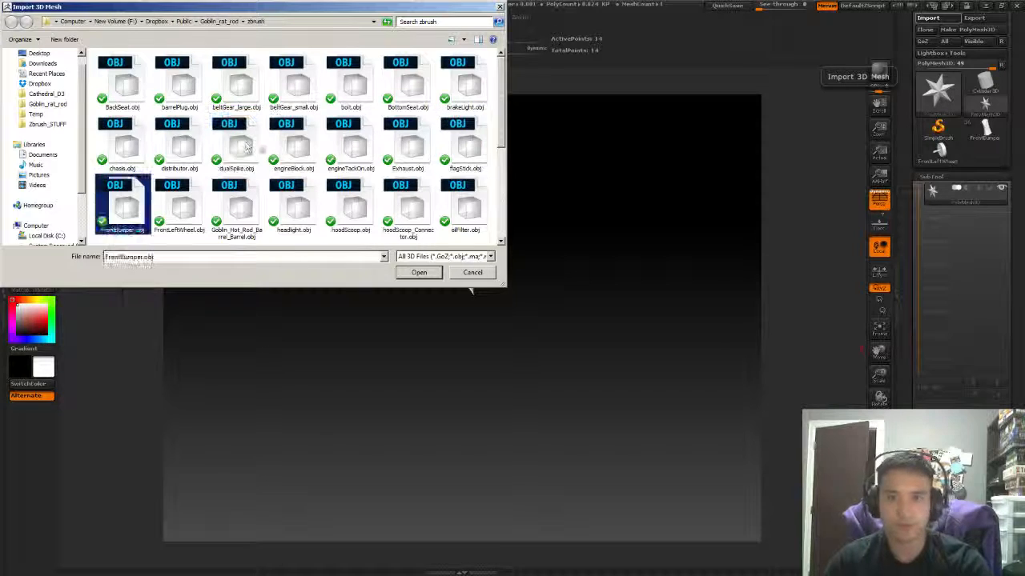
double_click(182, 207)
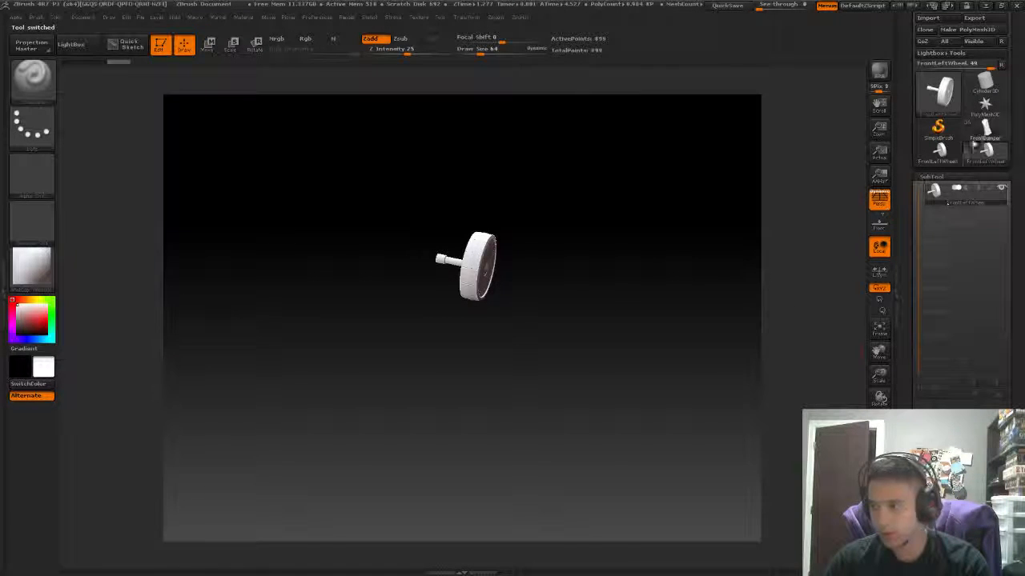
Return to the hot rod tool and insert the newly imported FrontLeftWheel as a subtool.
click(986, 131)
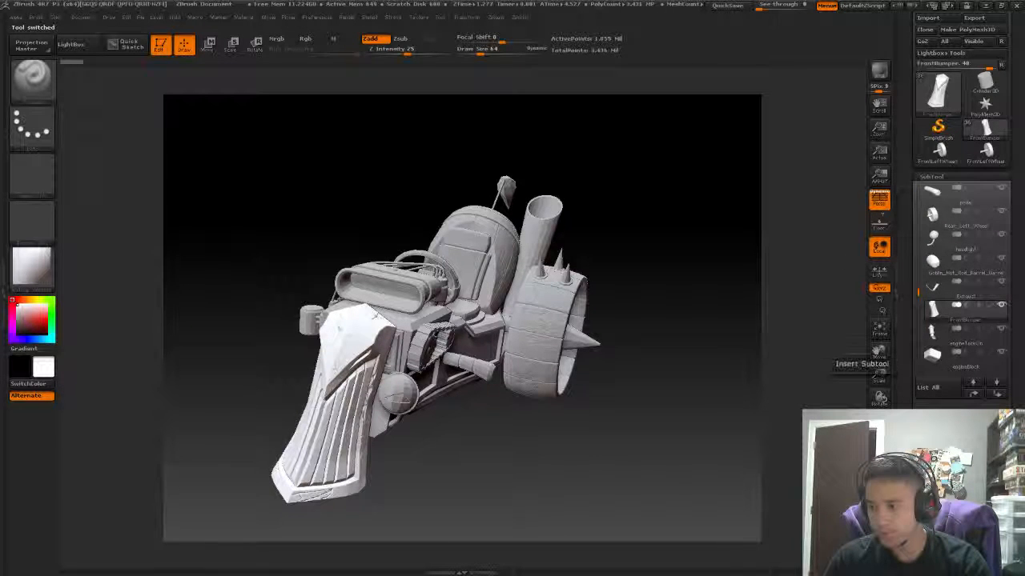
click(983, 460)
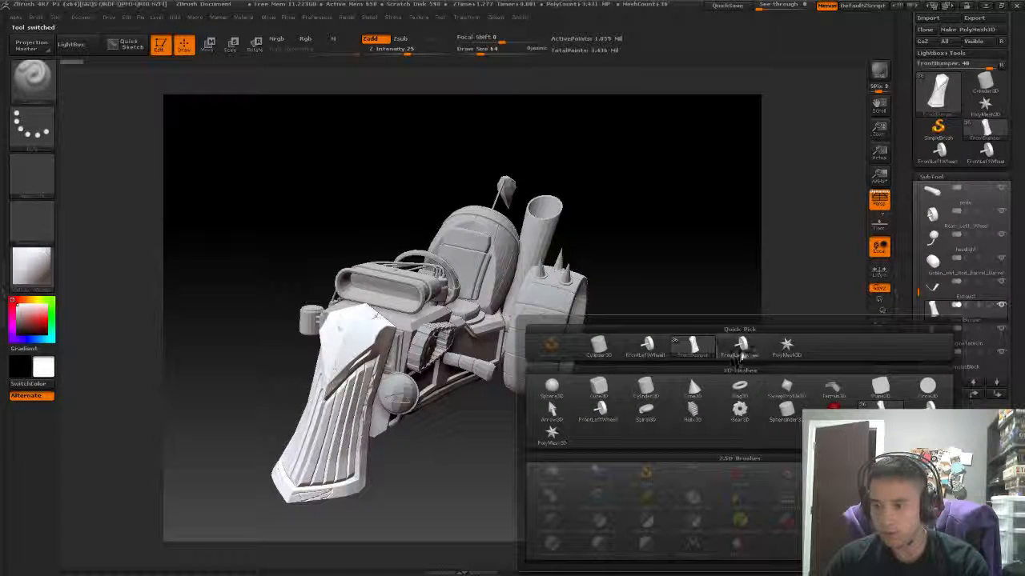
mouse_move(740, 357)
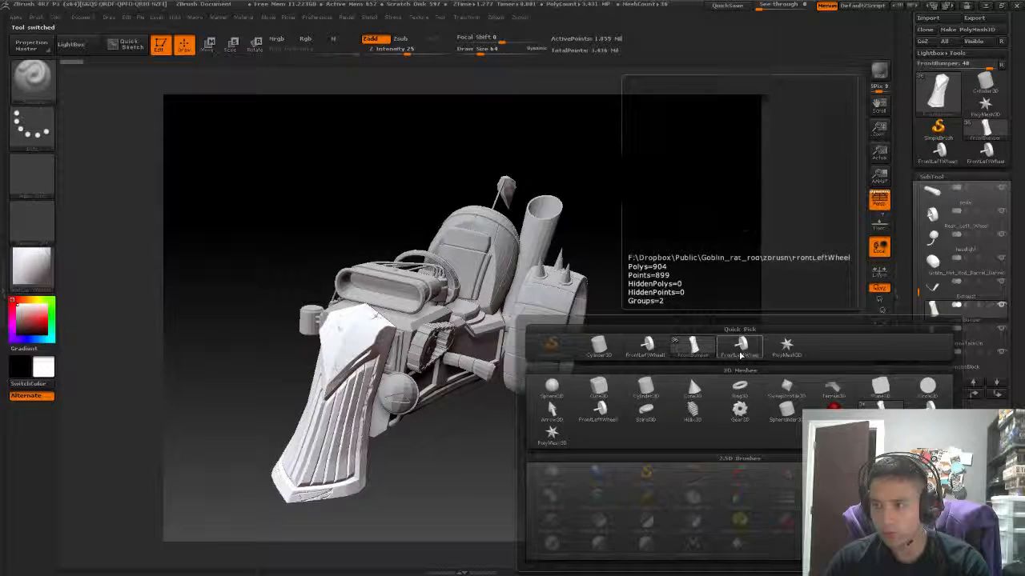
click(740, 356)
drag(693, 328, 614, 311)
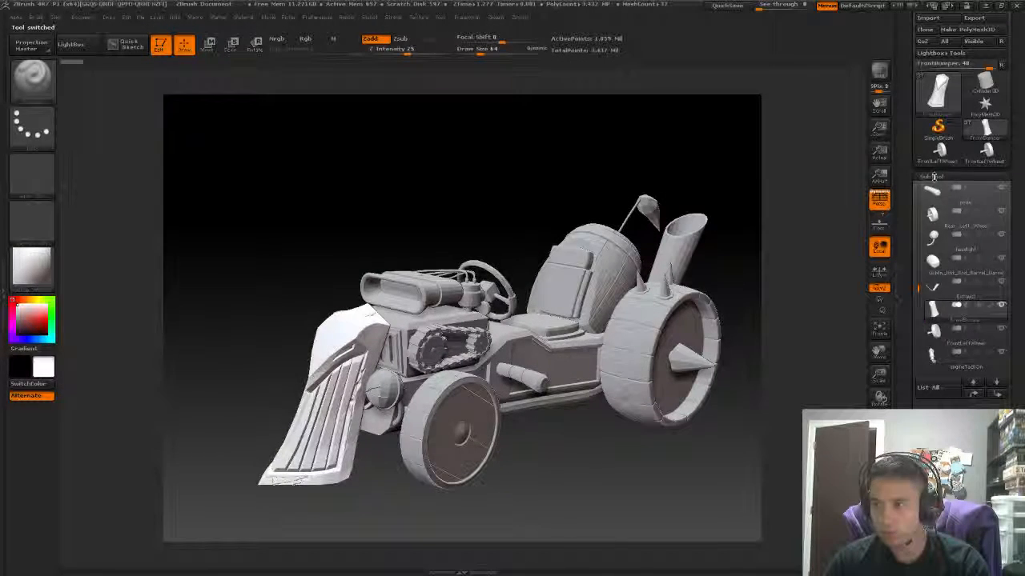
Select the inserted FrontLeftWheel subtool, hide all the other subtools and frame the wheel.
click(934, 176)
click(939, 188)
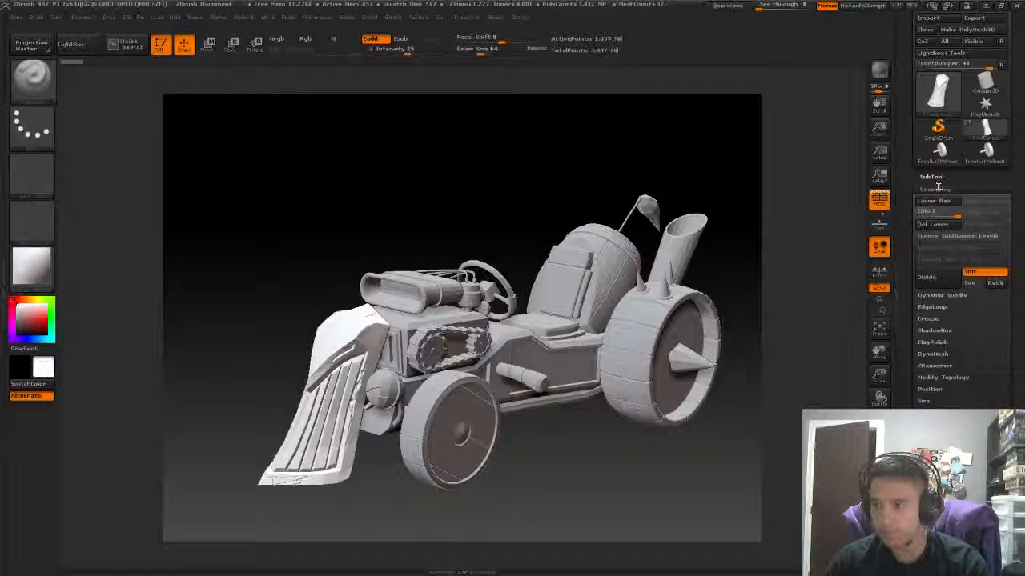
click(934, 177)
click(935, 335)
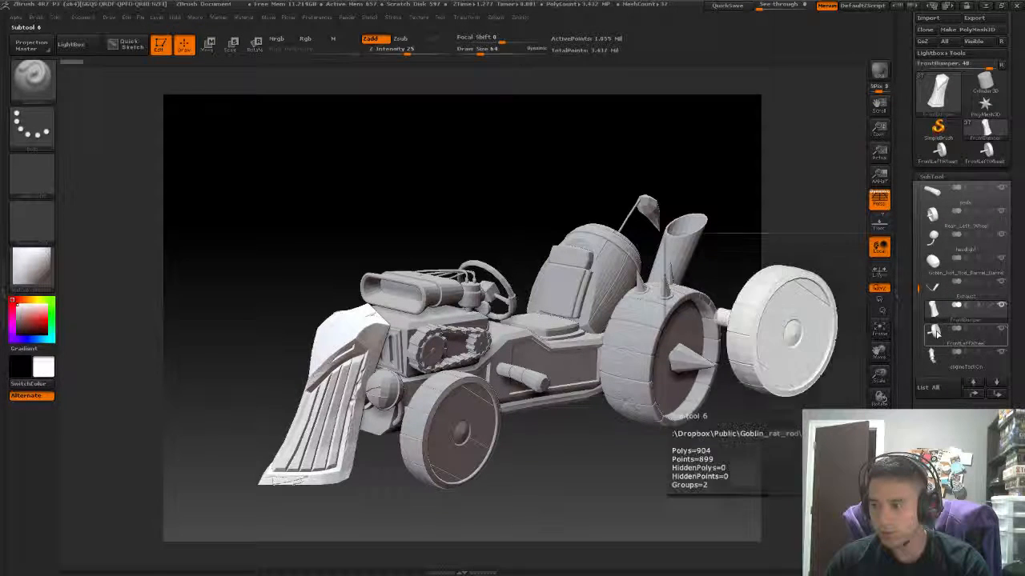
shift+click(1002, 331)
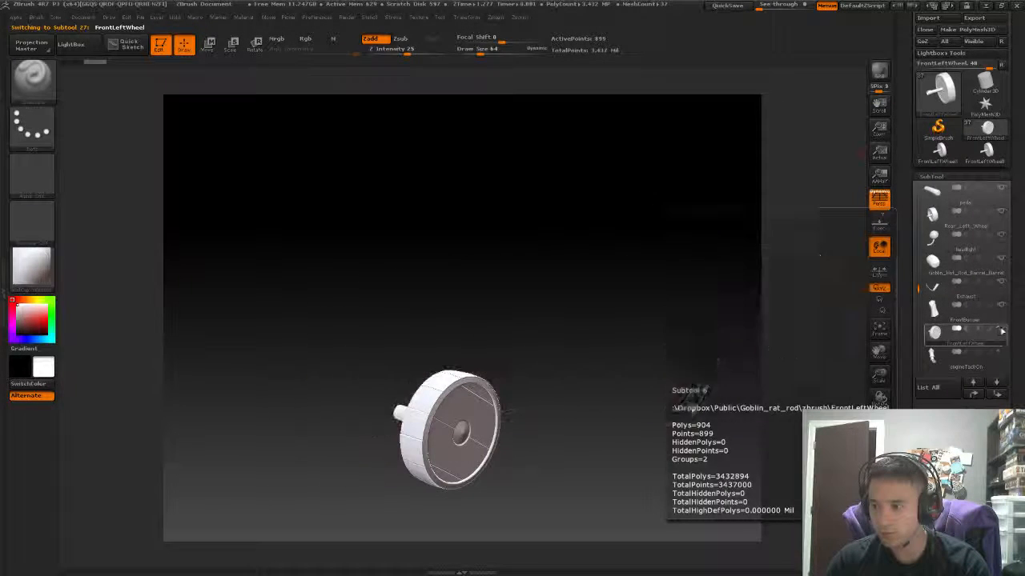
key(f)
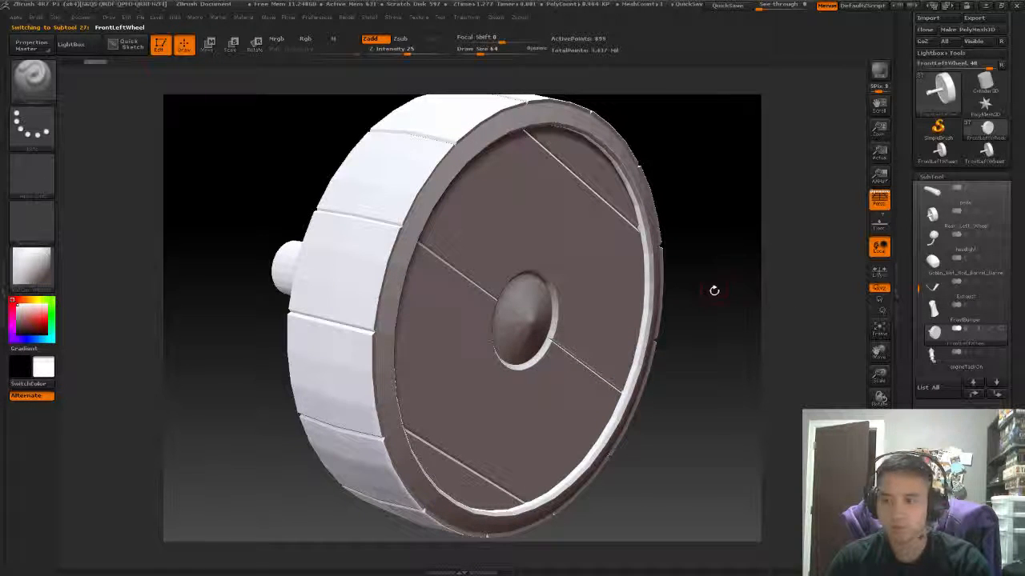
alt+drag(725, 273, 673, 236)
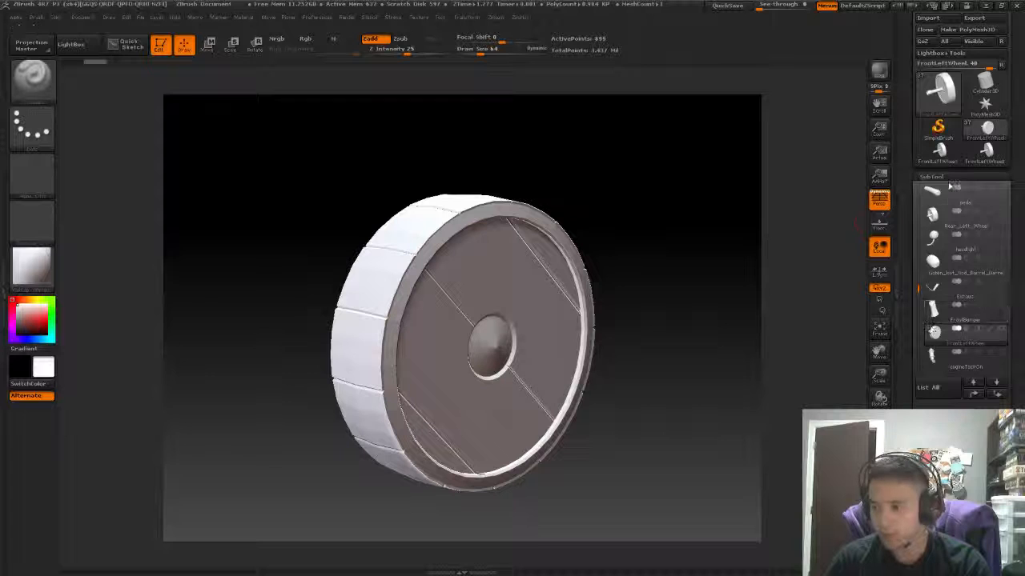
Subdivide the front left wheel to level 5, starting with smoothing off and finishing with smoothing on.
click(931, 177)
click(935, 189)
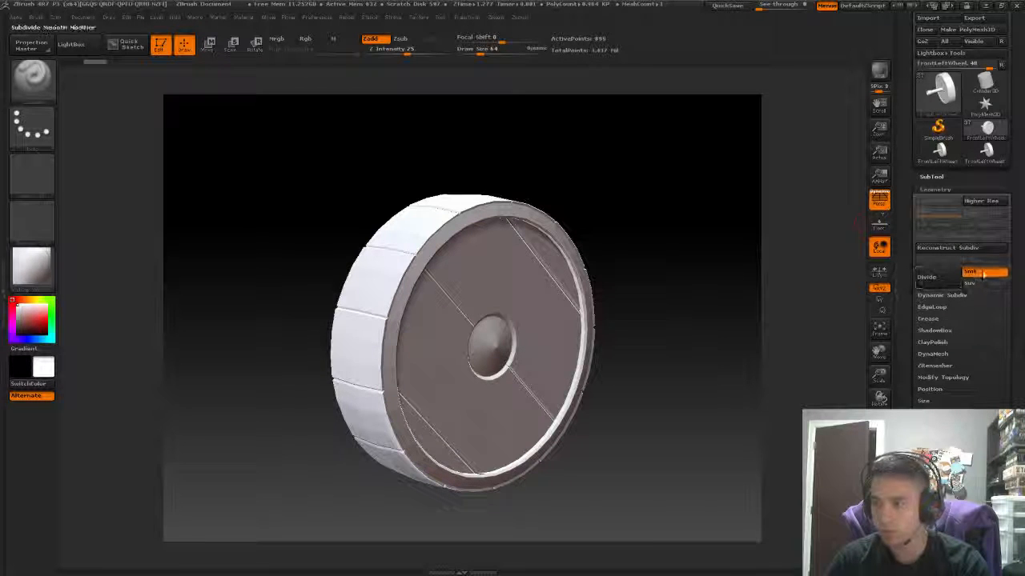
click(983, 273)
click(930, 277)
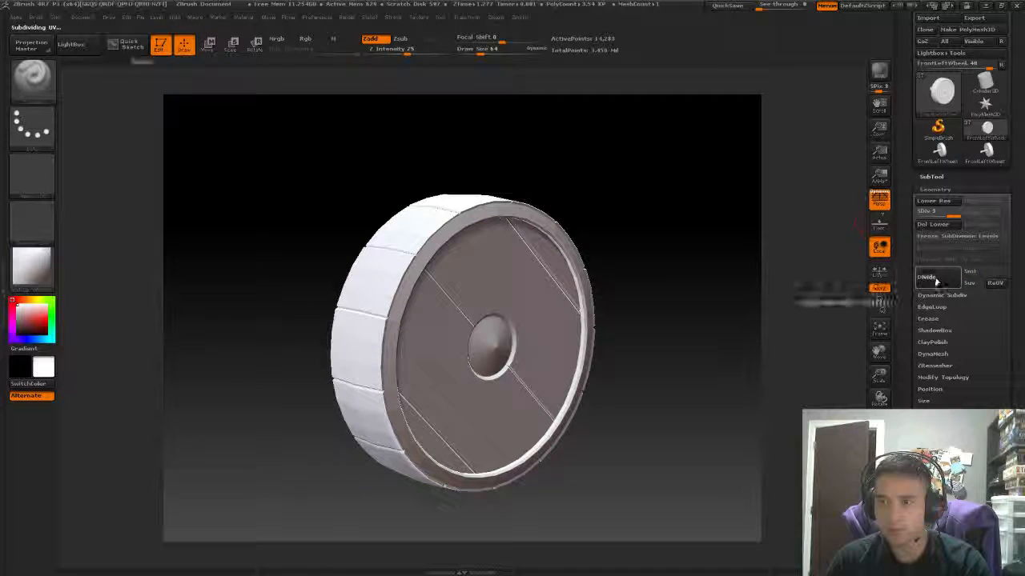
click(936, 281)
drag(673, 232, 736, 229)
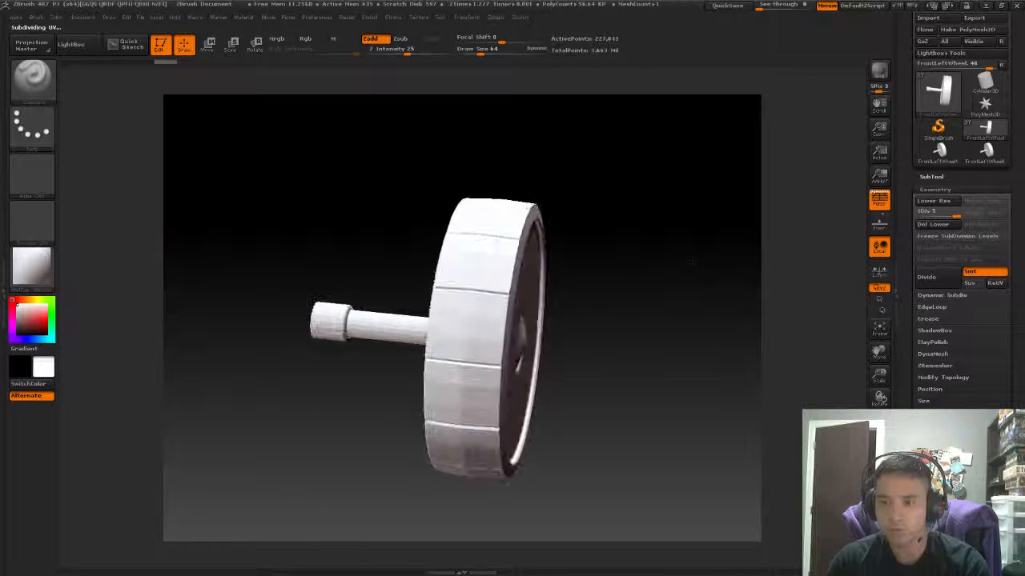
Divide the front left wheel once more with smoothing on to level 6 and inspect its rim and tread.
drag(673, 261, 647, 266)
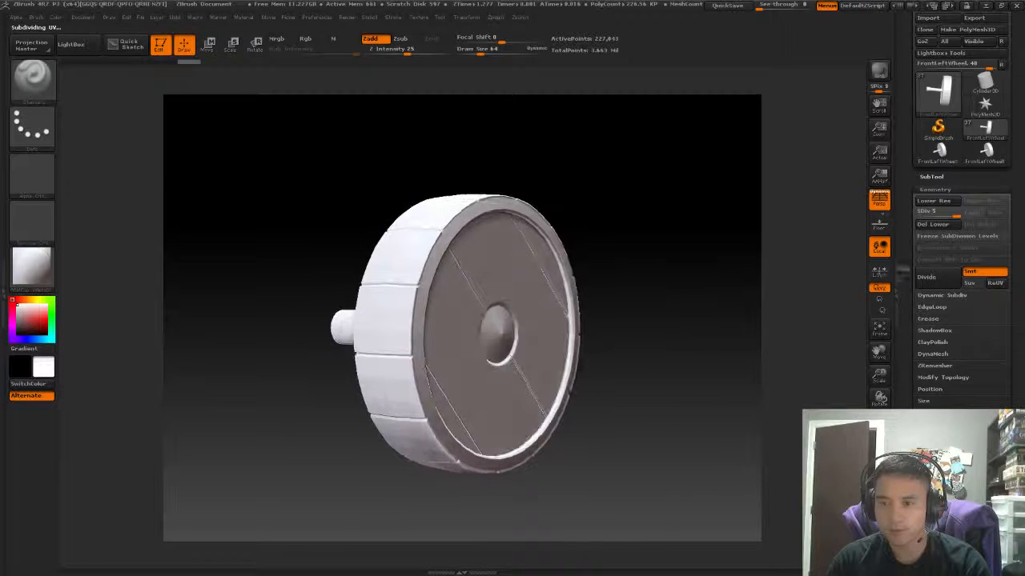
click(933, 279)
mouse_move(739, 264)
mouse_down()
mouse_move(702, 262)
mouse_move(720, 264)
mouse_up()
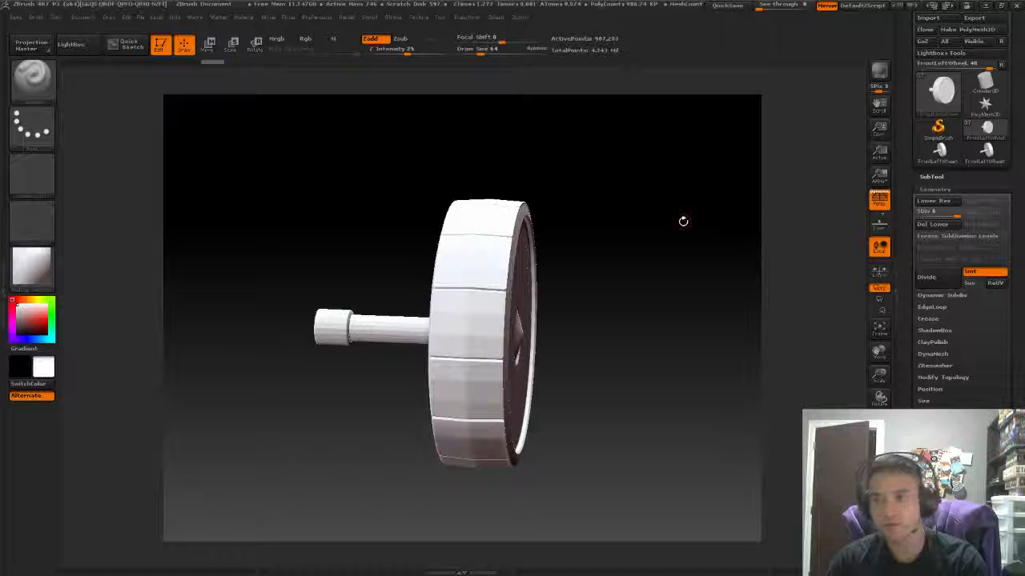
drag(683, 222, 668, 256)
drag(665, 216, 696, 251)
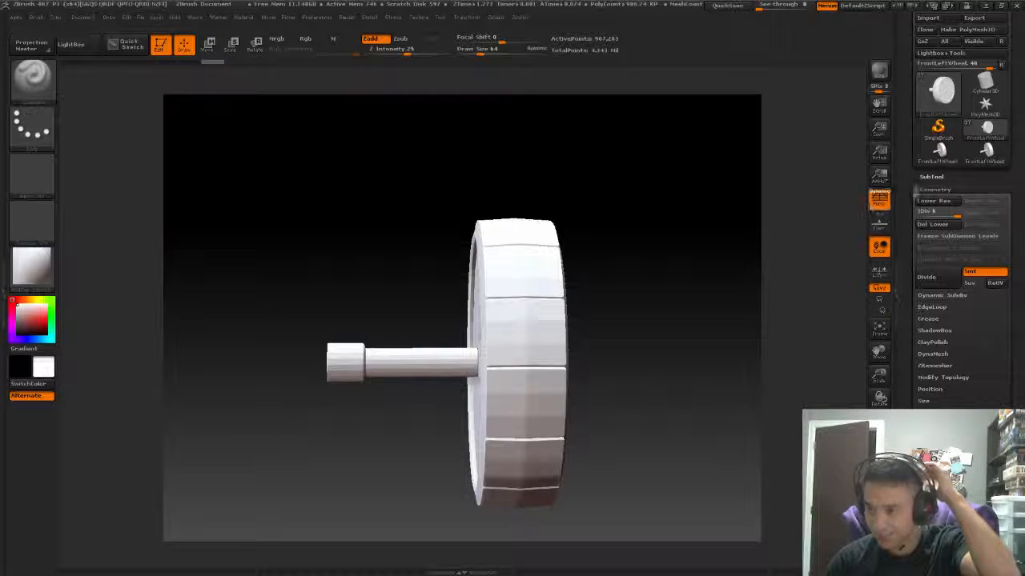
click(944, 190)
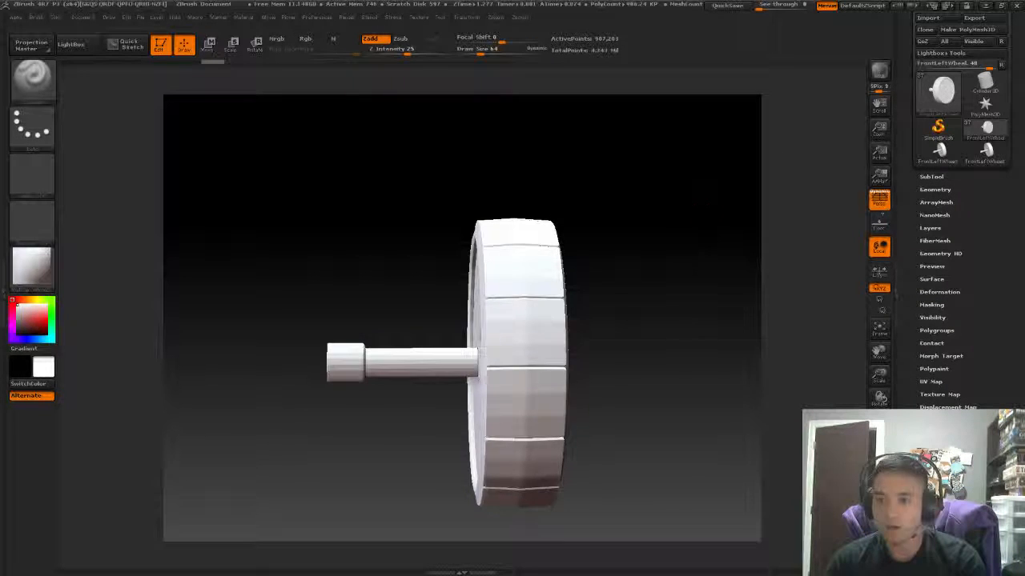
Select the TrimDynamic brush for sculpting the front left wheel's tread.
mouse_move(721, 210)
mouse_down()
mouse_move(686, 211)
mouse_move(668, 242)
mouse_move(506, 171)
mouse_up()
click(32, 76)
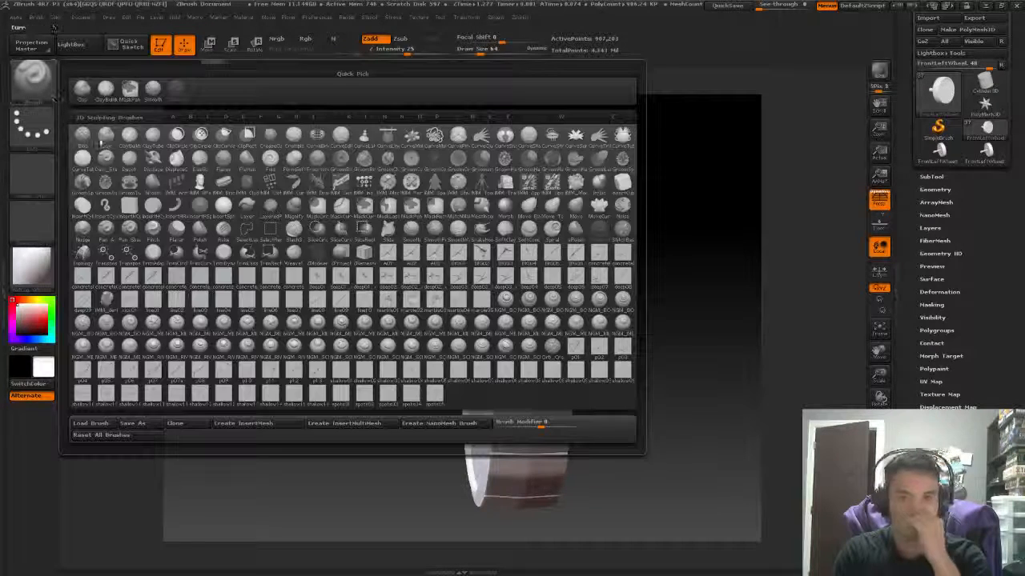
click(223, 255)
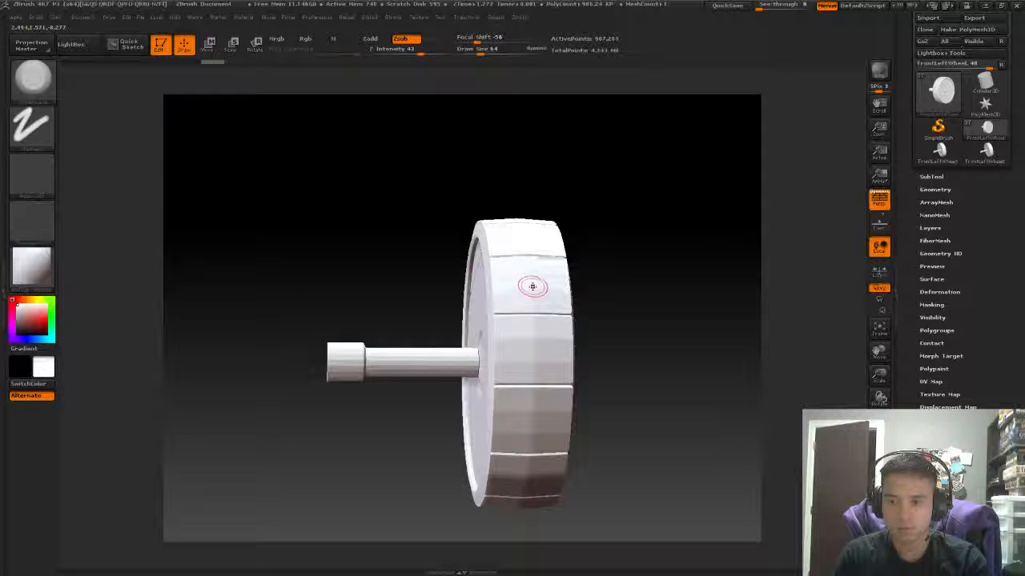
drag(532, 286, 533, 293)
alt+drag(635, 237, 676, 253)
right_drag(675, 253, 539, 290)
drag(503, 295, 516, 290)
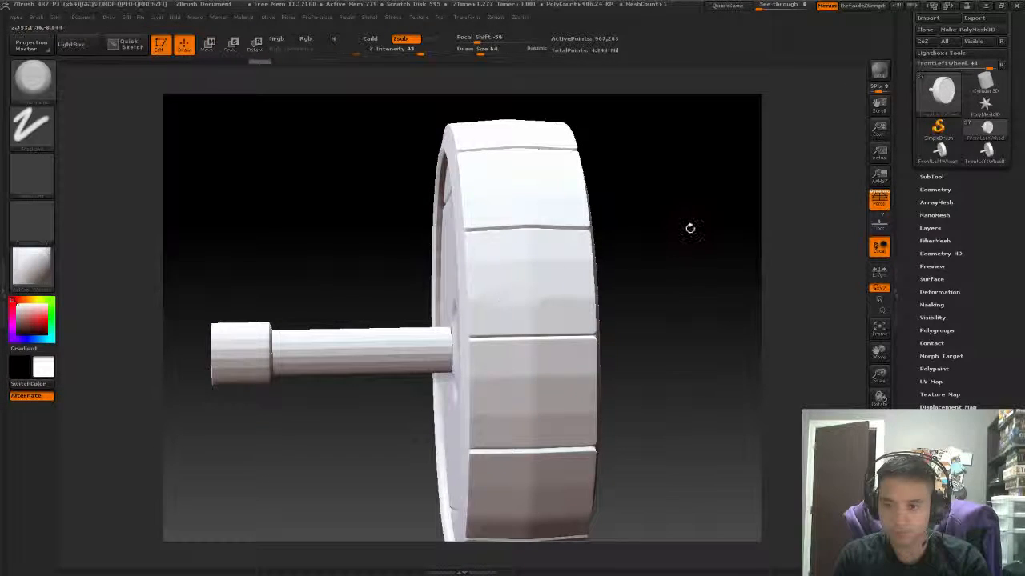
Activate mirrored symmetry on the Y axis for the front left wheel and check the brush position on the tread.
mouse_move(691, 229)
mouse_down()
mouse_move(530, 178)
mouse_move(543, 181)
mouse_up()
mouse_move(669, 96)
right_down()
mouse_move(697, 224)
mouse_move(670, 232)
mouse_move(686, 218)
right_up()
click(467, 21)
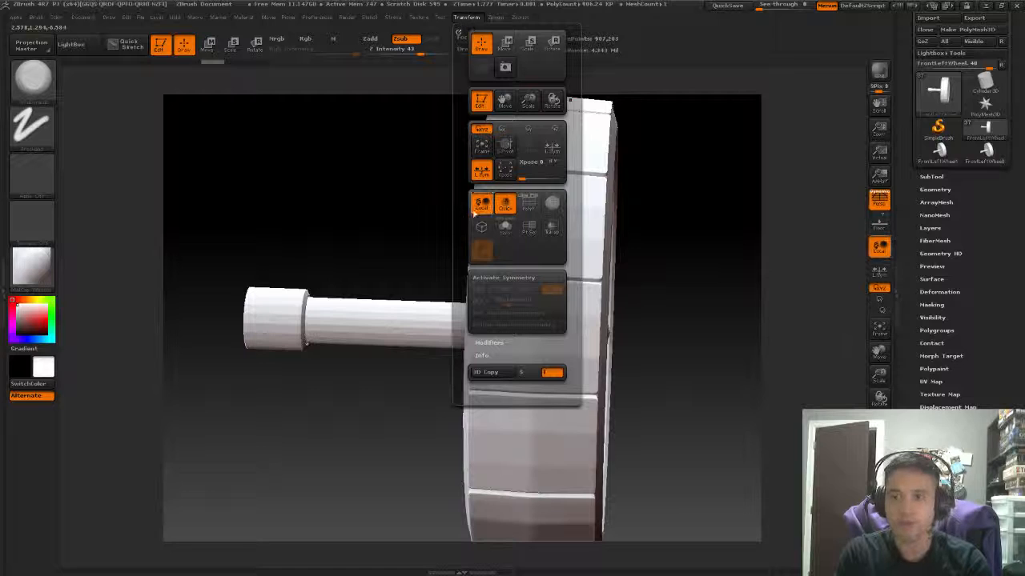
right_drag(691, 275, 526, 269)
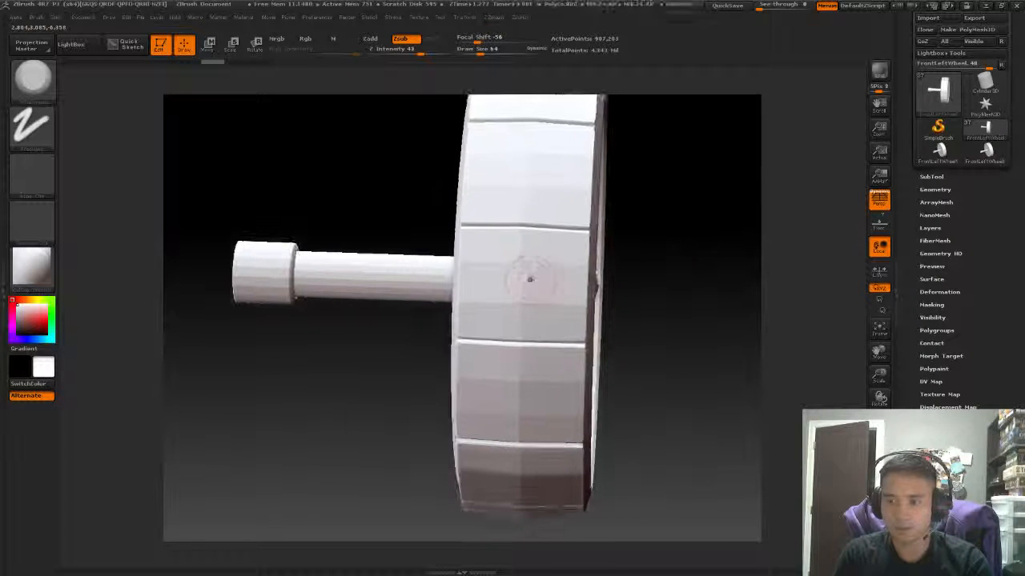
right_drag(636, 269, 537, 288)
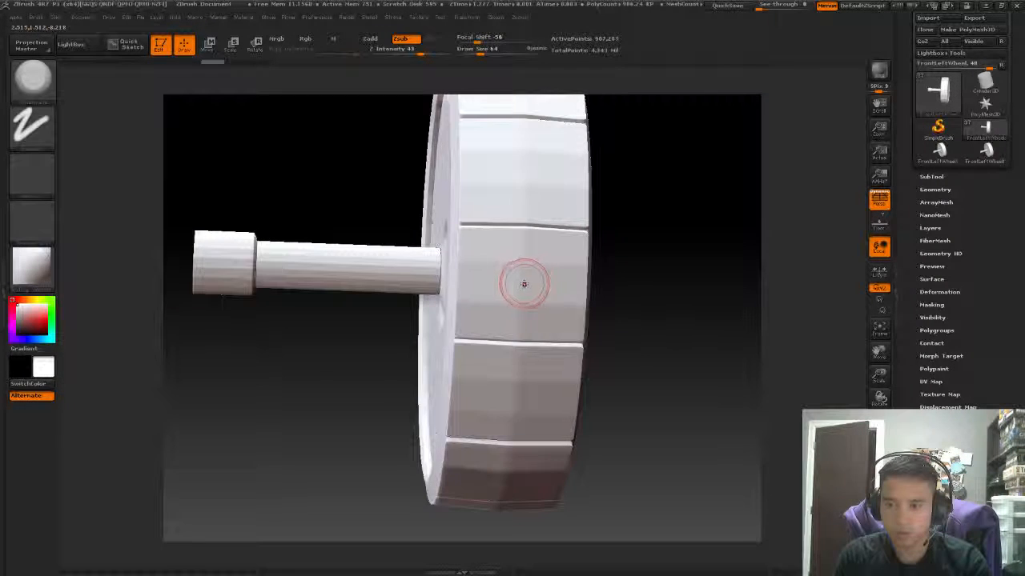
right_drag(658, 235, 644, 238)
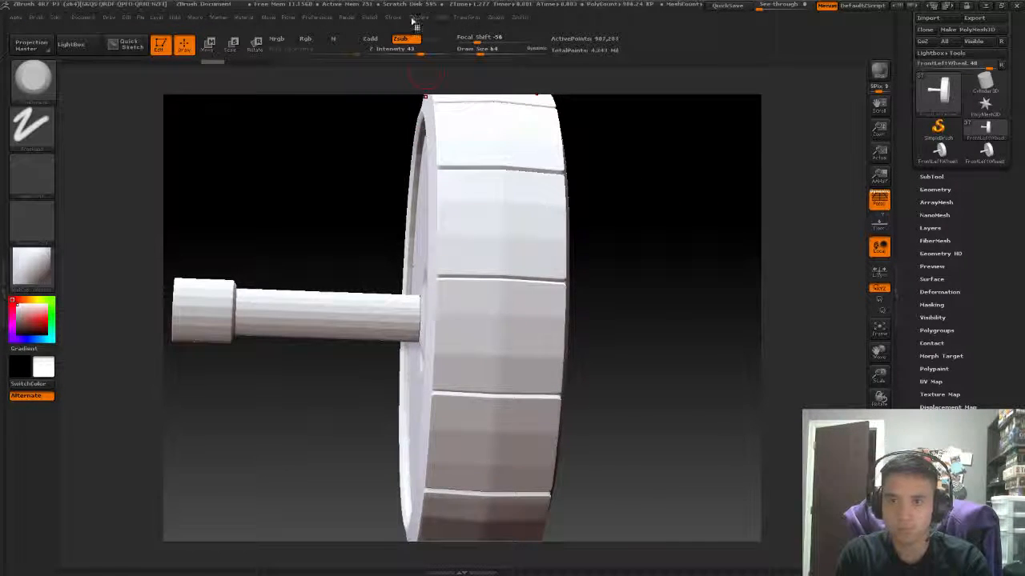
click(466, 17)
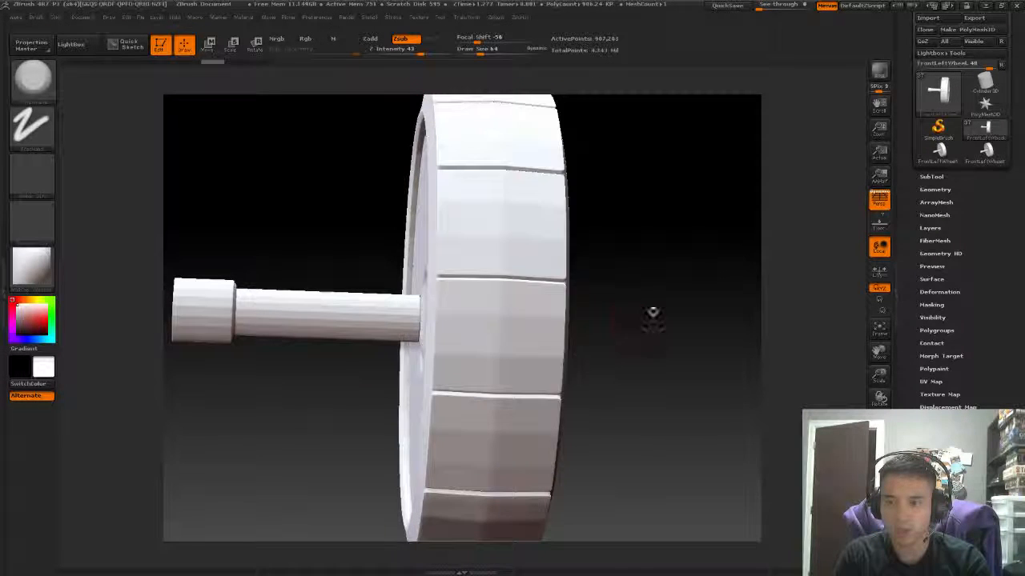
alt+drag(608, 158, 576, 292)
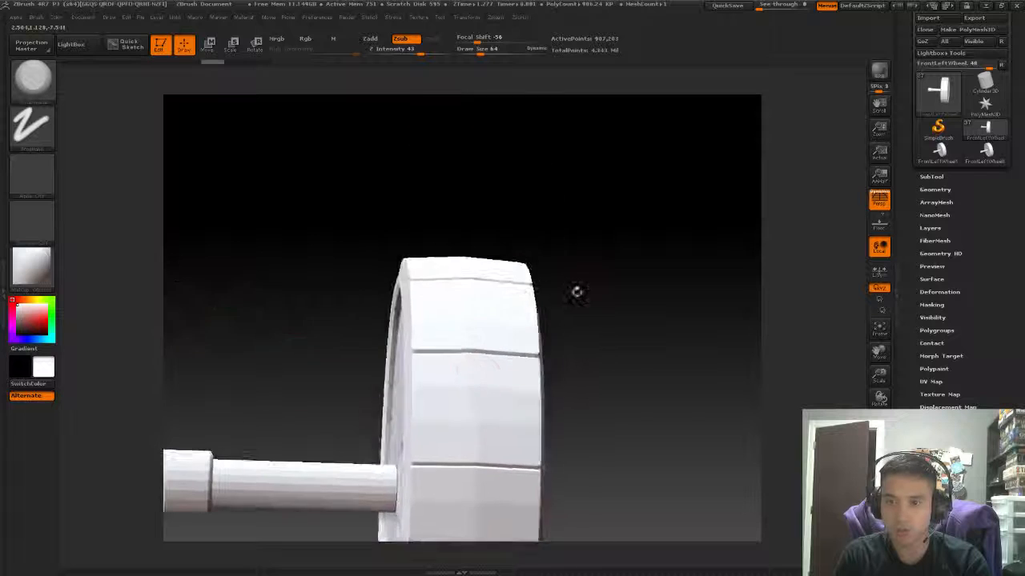
Enable Z-axis symmetry with mirroring on, turn the Y axis off, and check the brush on the tread.
click(460, 16)
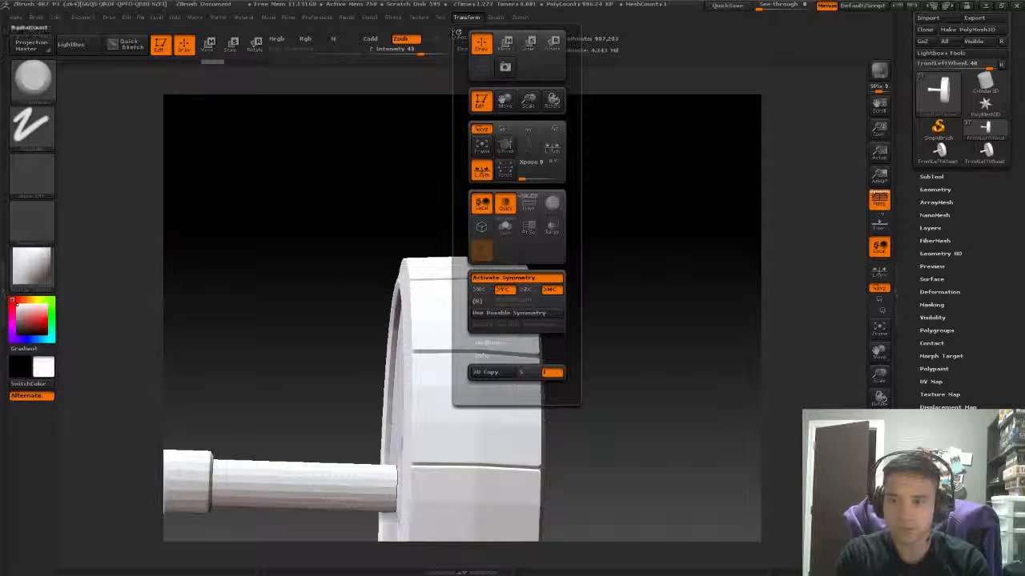
click(526, 290)
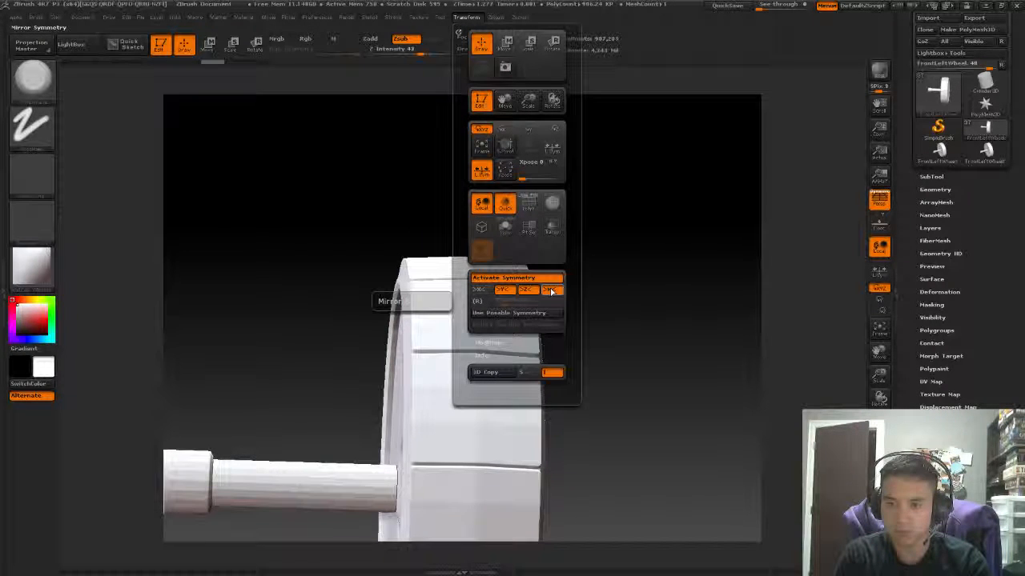
alt+drag(604, 225, 582, 334)
click(496, 18)
mouse_move(468, 18)
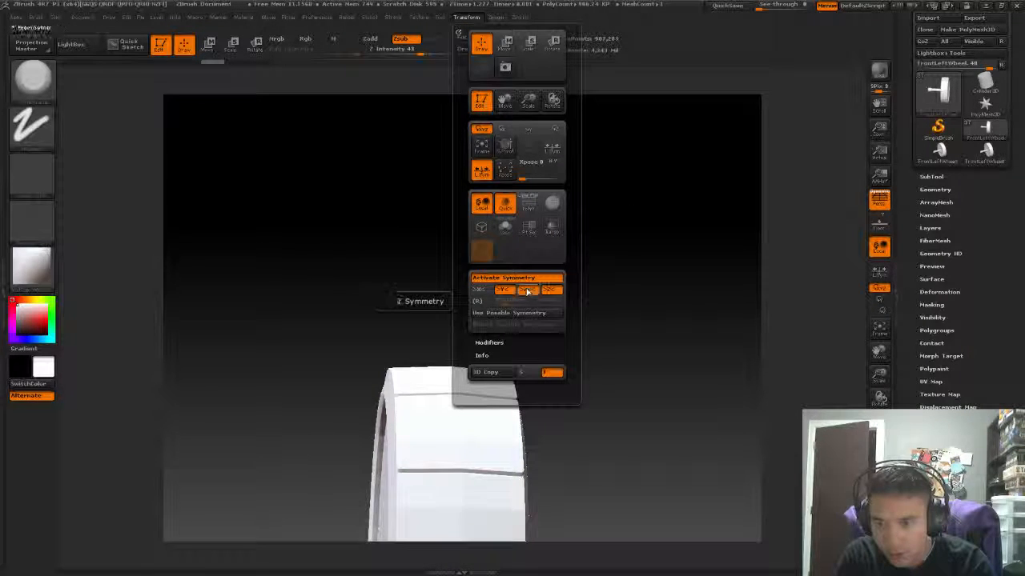
drag(651, 346, 448, 297)
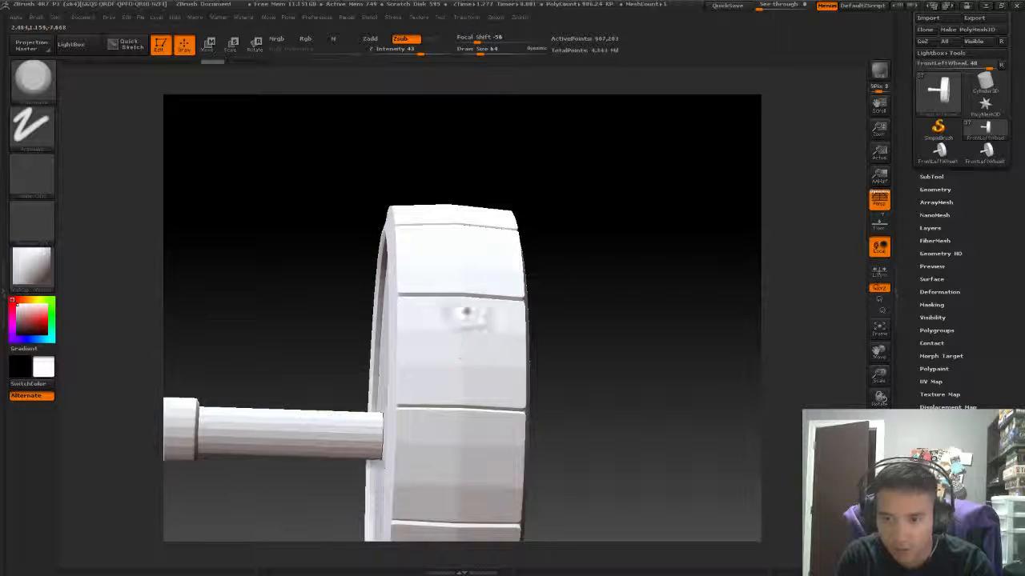
drag(584, 265, 458, 245)
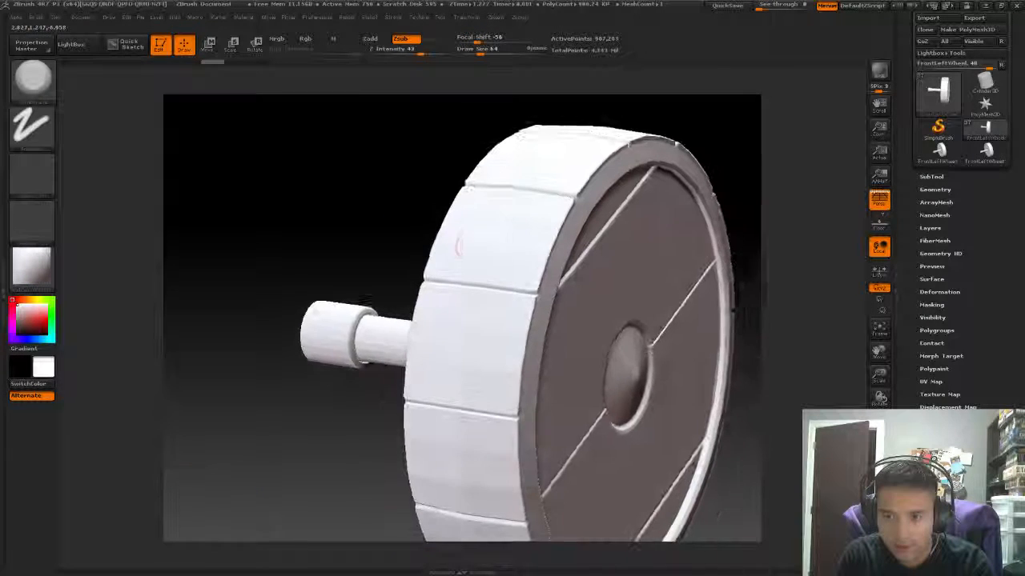
click(467, 18)
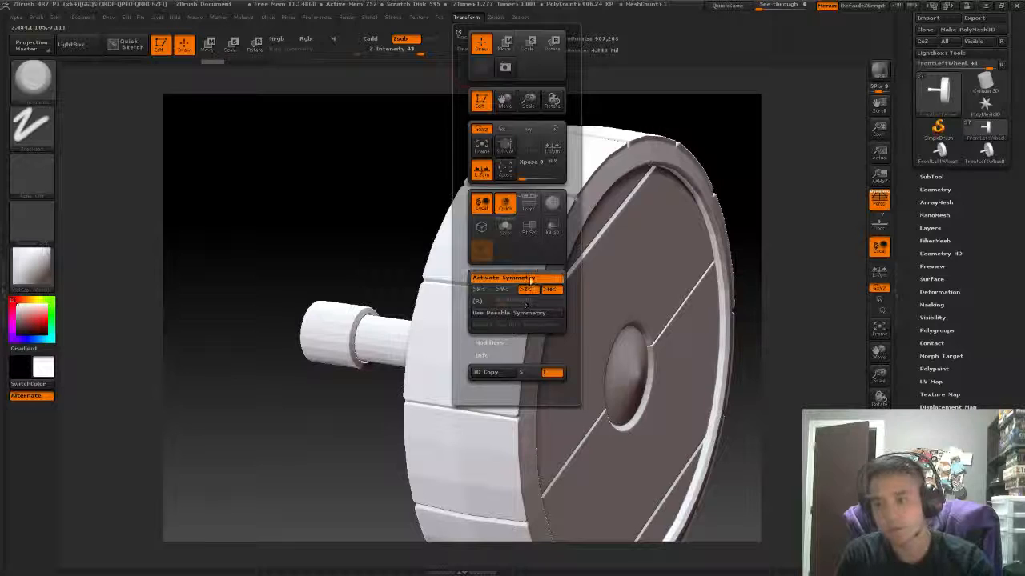
mouse_move(346, 208)
mouse_down()
mouse_move(320, 192)
mouse_move(670, 223)
mouse_move(657, 235)
mouse_move(640, 219)
mouse_move(496, 295)
mouse_move(573, 258)
mouse_up()
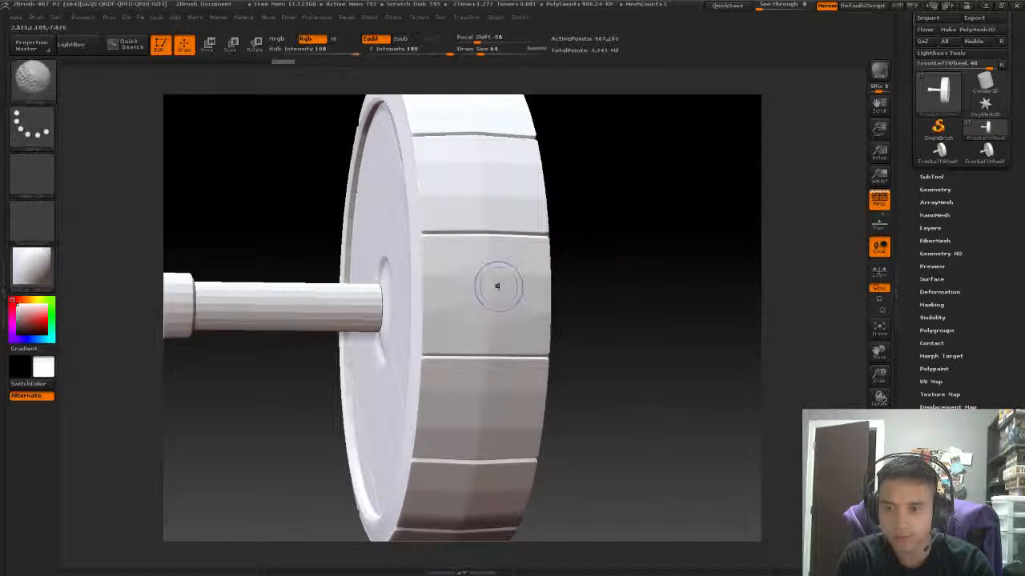
Smooth and trim the hard facets on the tread blocks level with the axle using the Smooth and TrimDynamic brushes.
shift+drag(498, 286, 484, 277)
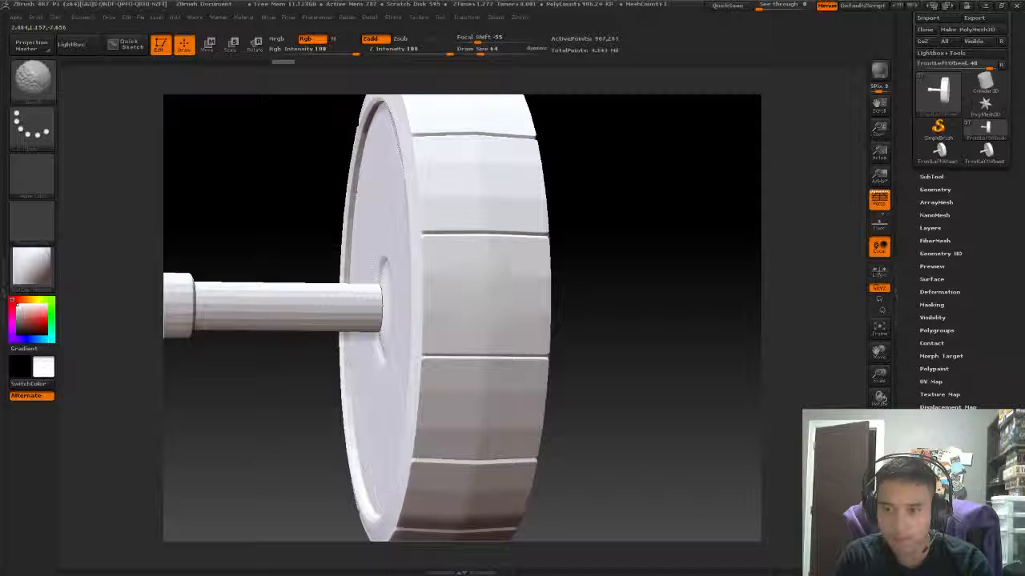
drag(565, 271, 580, 243)
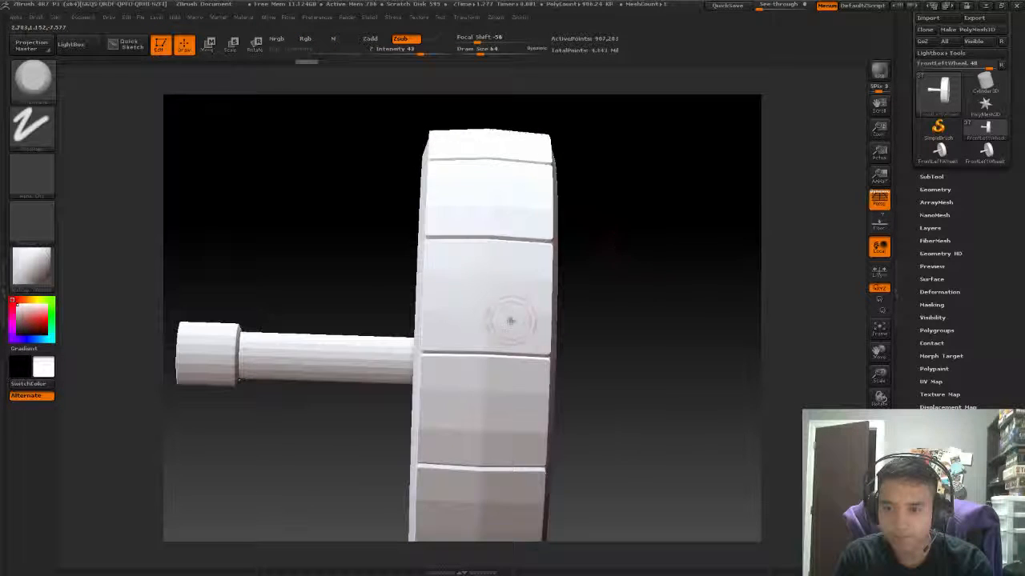
shift+drag(478, 319, 485, 315)
mouse_move(625, 268)
alt+mouse_down()
mouse_move(589, 213)
mouse_move(607, 240)
mouse_move(640, 185)
mouse_move(639, 224)
alt+mouse_up()
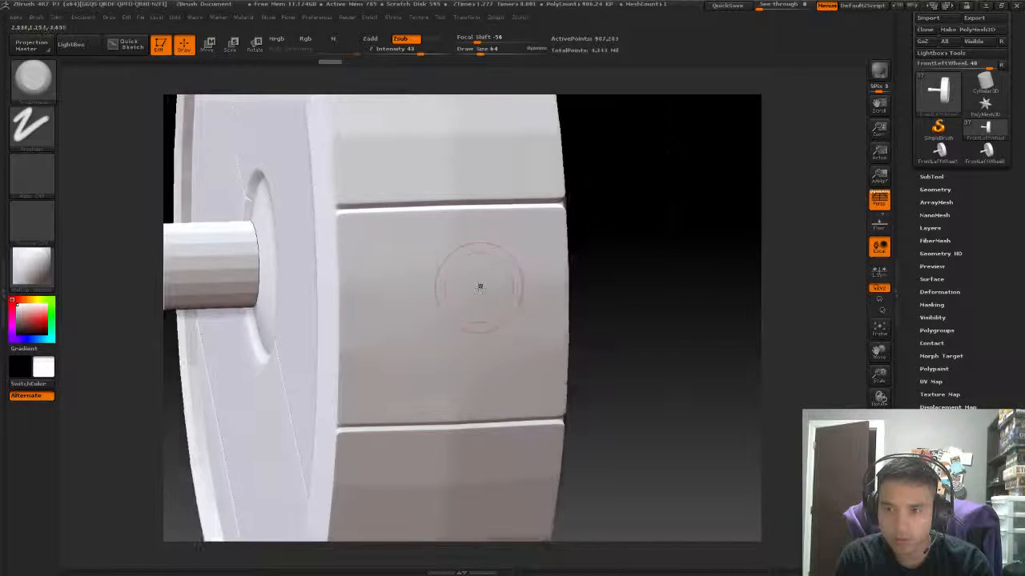
drag(457, 256, 468, 274)
Trim and smooth the faceted surface of the tread block below, working mainly from the axle side of the wheel.
drag(628, 262, 633, 206)
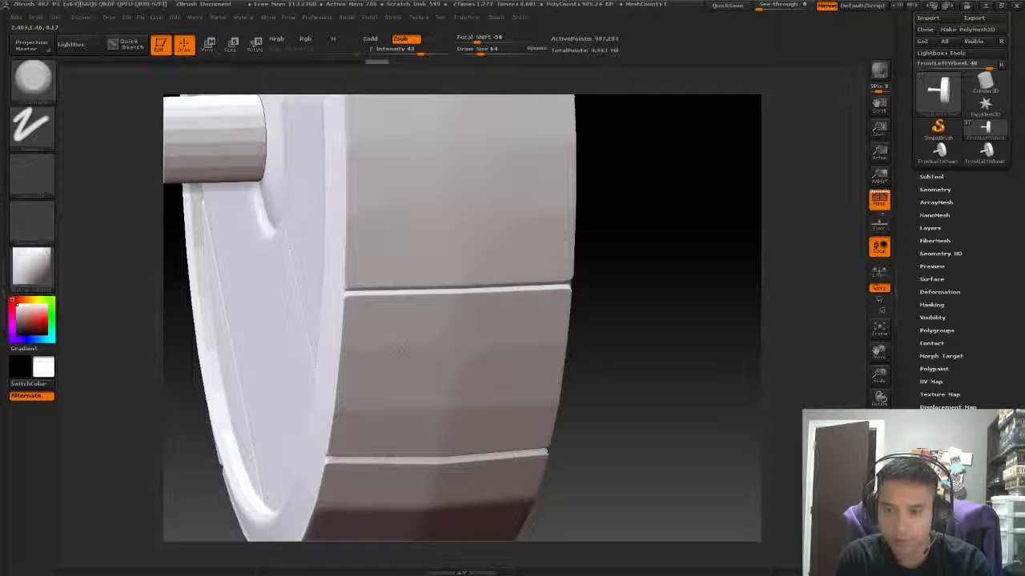
key(shift)
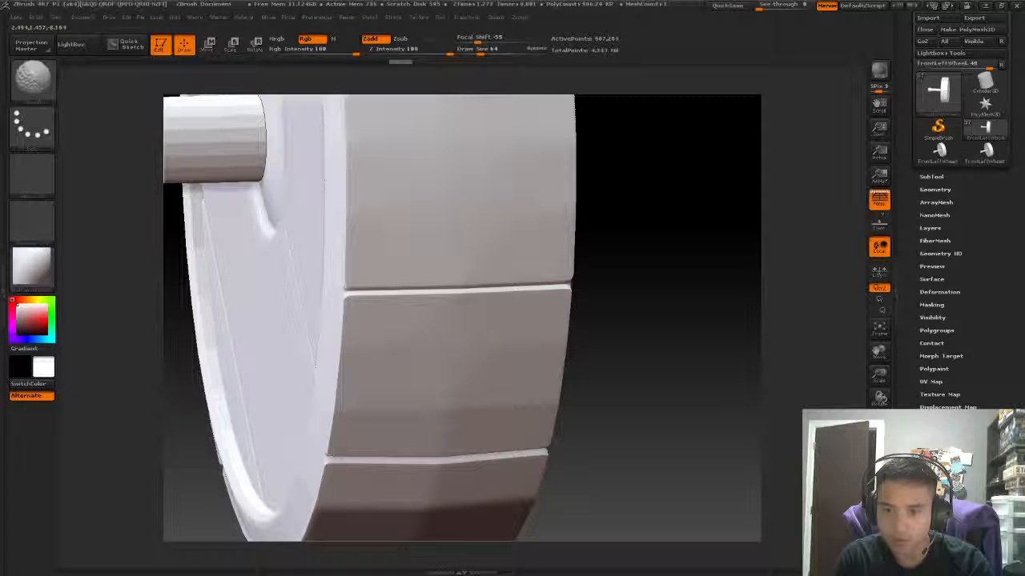
alt+drag(648, 316, 654, 250)
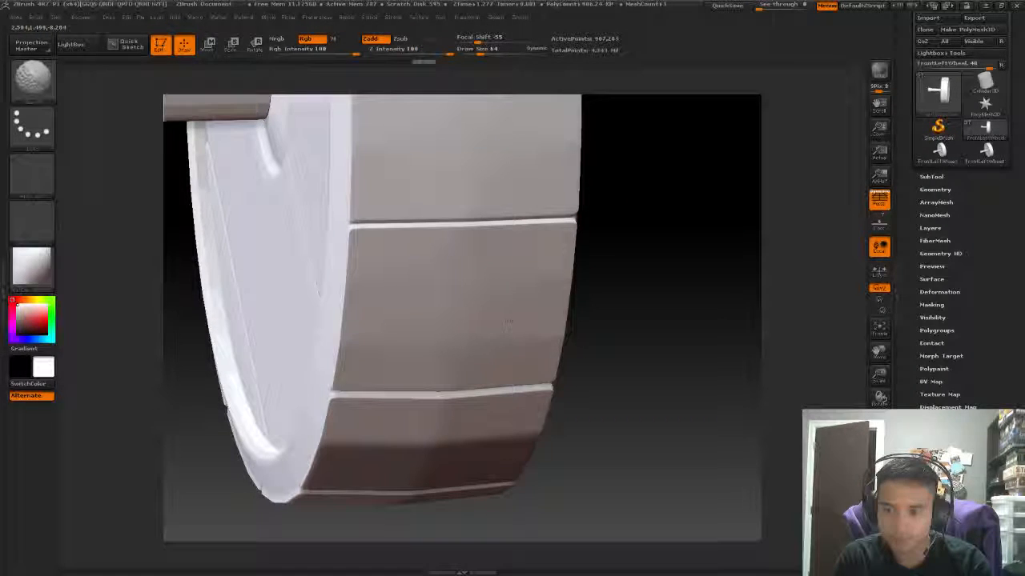
drag(665, 300, 674, 263)
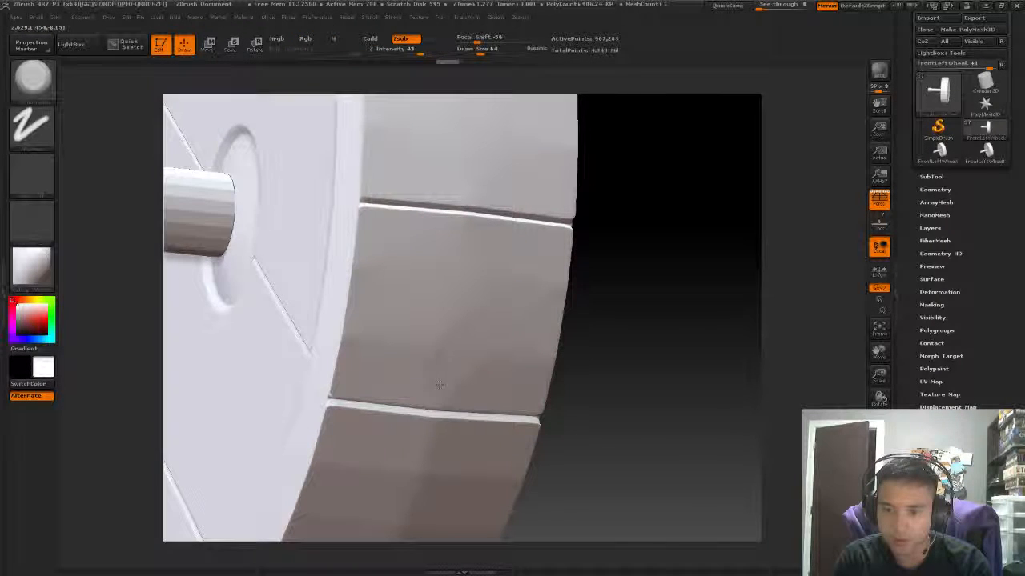
key(shift)
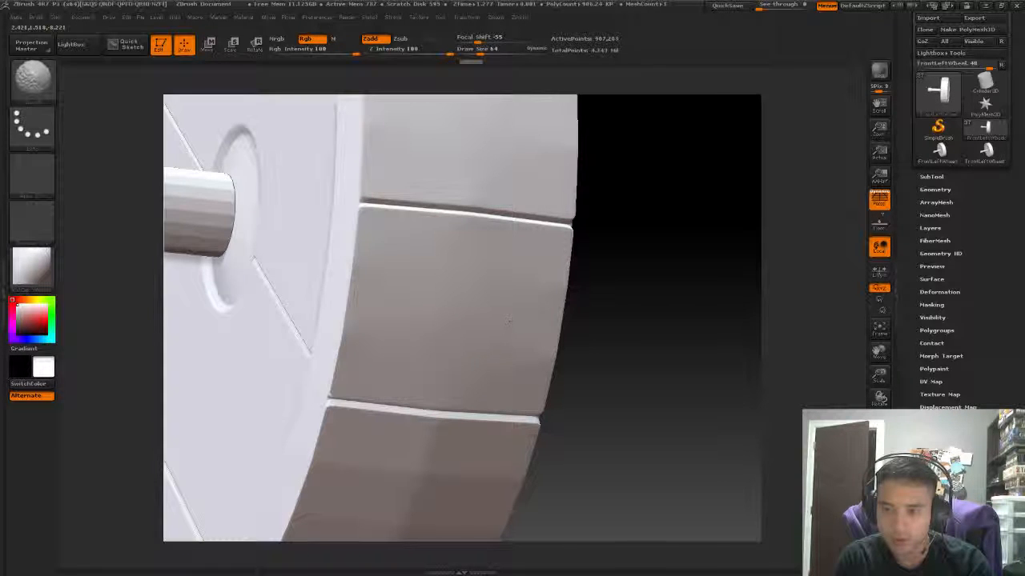
Flatten and smooth the same tread block along its hubcap-side edge with TrimDynamic at draw size 64.
drag(660, 310, 453, 306)
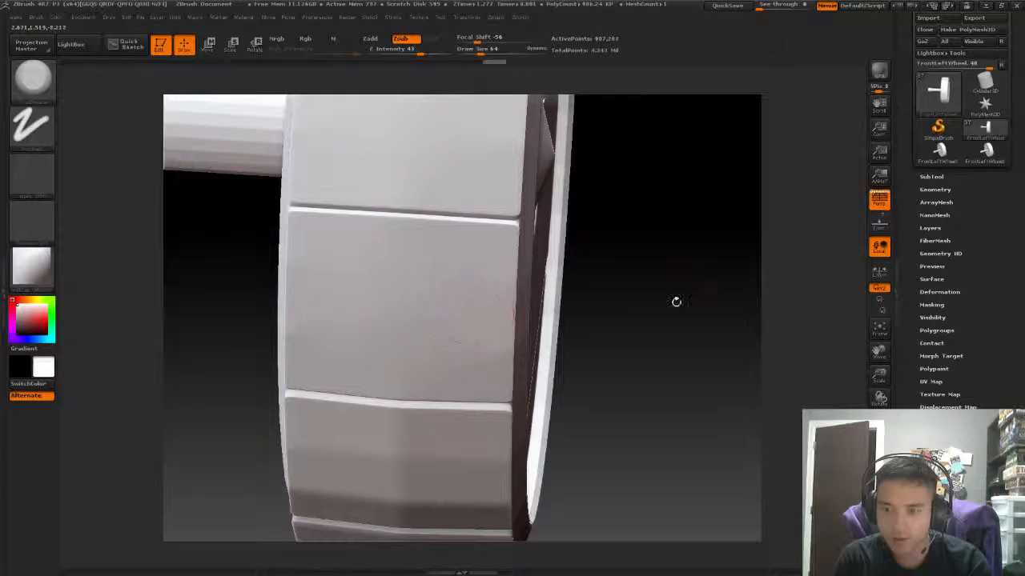
mouse_move(676, 301)
mouse_down()
mouse_move(597, 245)
mouse_move(459, 312)
mouse_up()
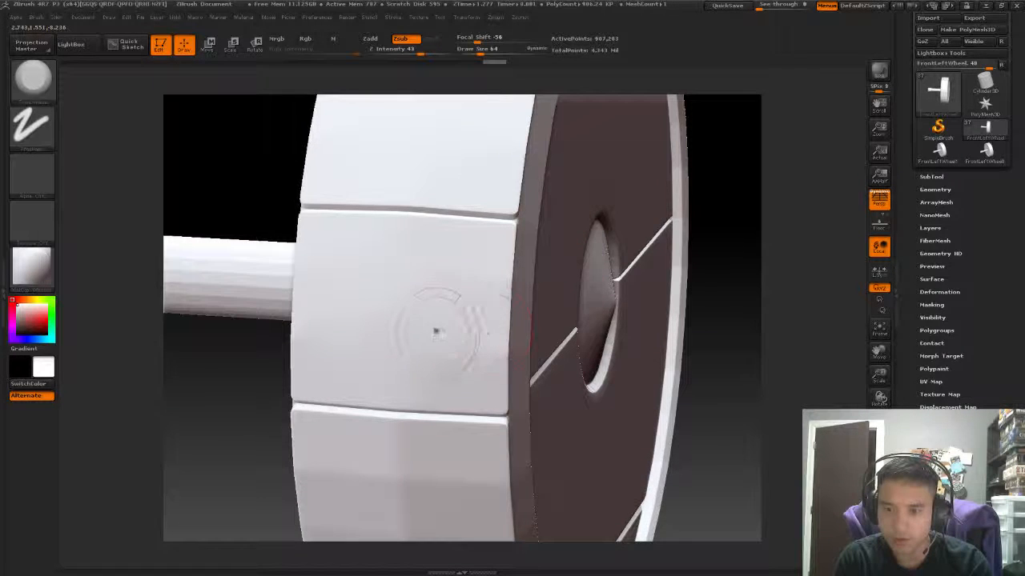
shift+drag(421, 315, 432, 323)
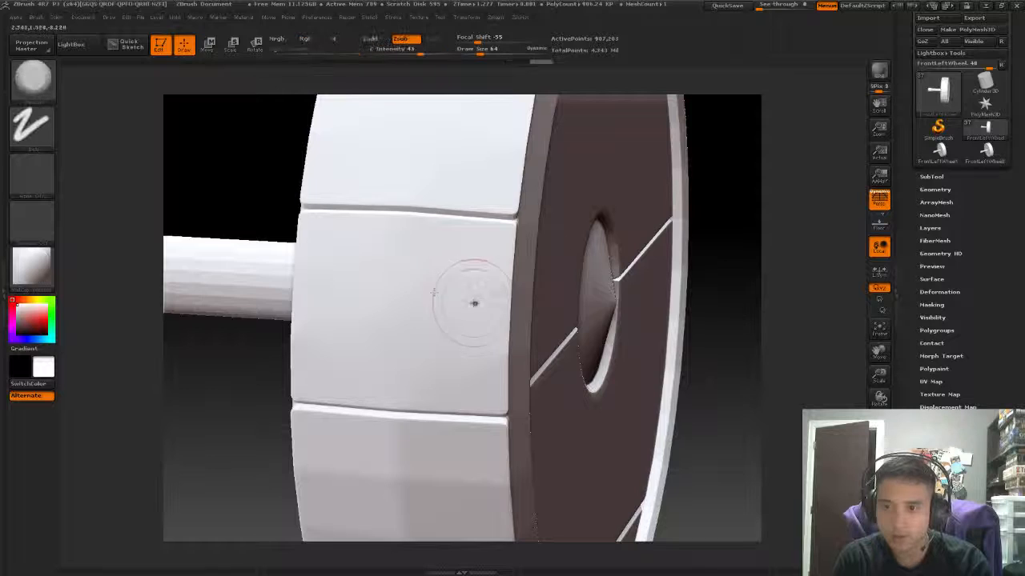
mouse_move(736, 325)
alt+mouse_down()
mouse_move(702, 210)
mouse_move(681, 260)
mouse_move(632, 318)
mouse_move(580, 199)
mouse_move(577, 230)
mouse_move(617, 213)
mouse_move(605, 170)
mouse_move(473, 251)
alt+mouse_up()
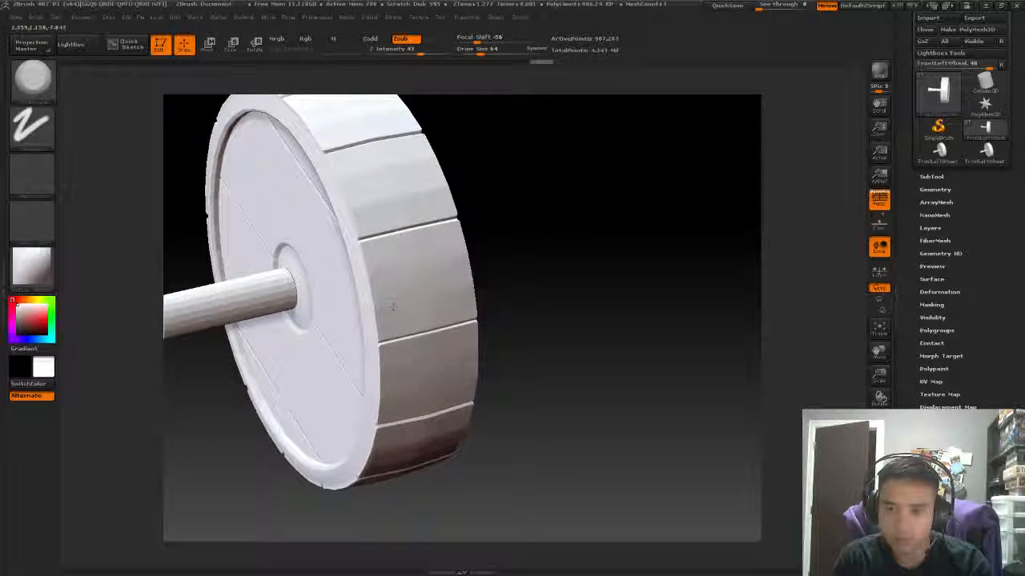
Reduce the draw size to 37 and trim and smooth the tread block's edge beside the axle-side rim.
drag(506, 238, 604, 223)
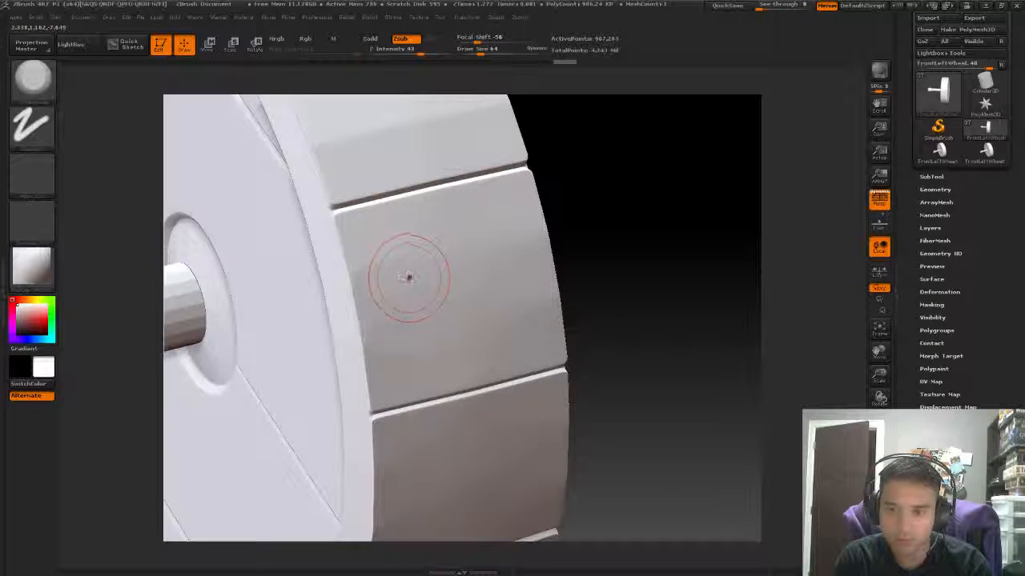
key(space)
drag(417, 278, 411, 276)
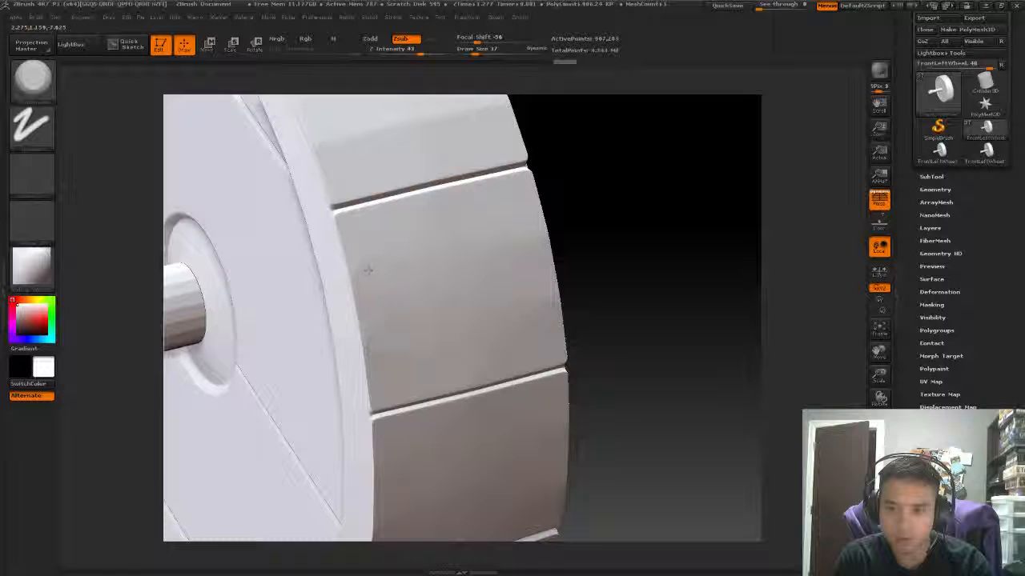
drag(368, 271, 396, 332)
shift+drag(384, 290, 373, 274)
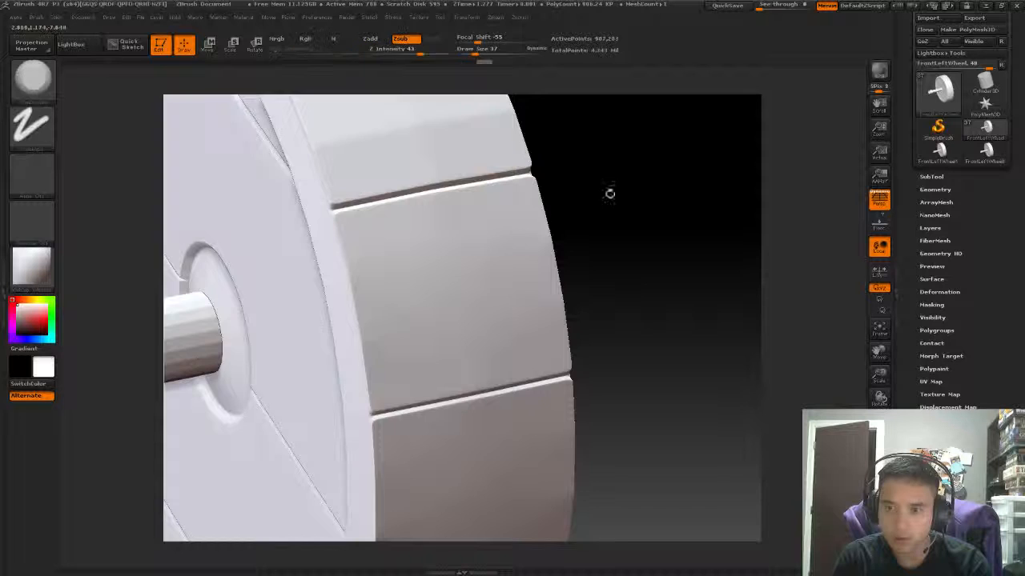
Trim away the facets across the next tread block up and smooth its surface at draw size 37.
drag(609, 190, 448, 240)
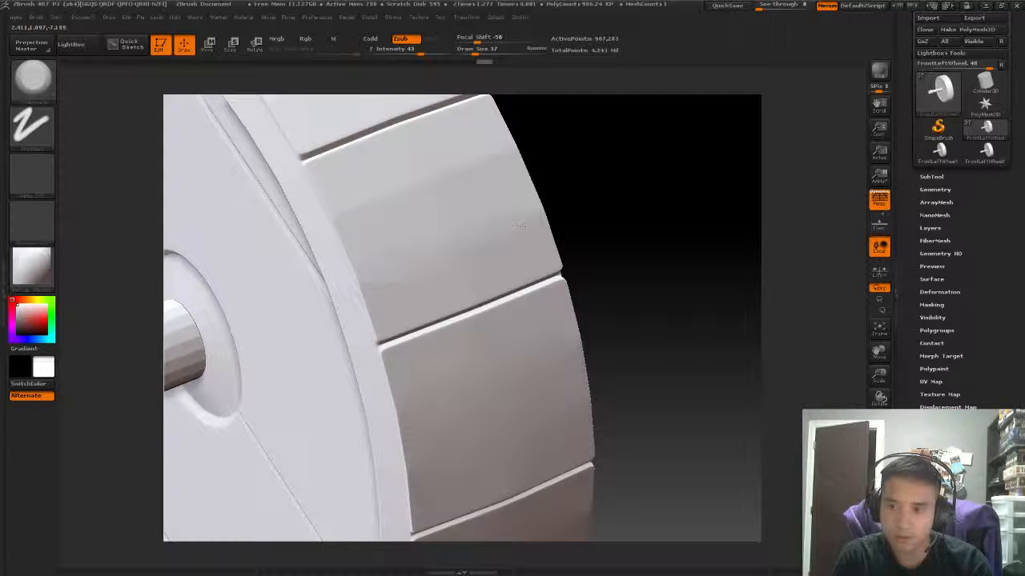
drag(520, 226, 606, 223)
mouse_move(449, 261)
shift+mouse_down()
mouse_move(417, 277)
mouse_move(409, 265)
mouse_move(528, 248)
mouse_move(537, 229)
shift+mouse_up()
alt+drag(596, 210, 618, 241)
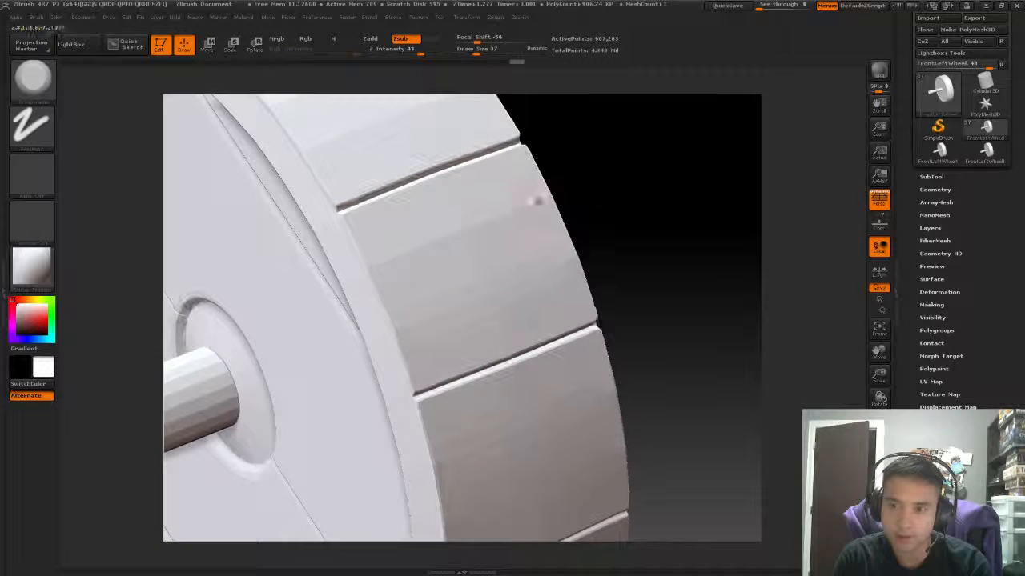
shift+drag(535, 201, 493, 229)
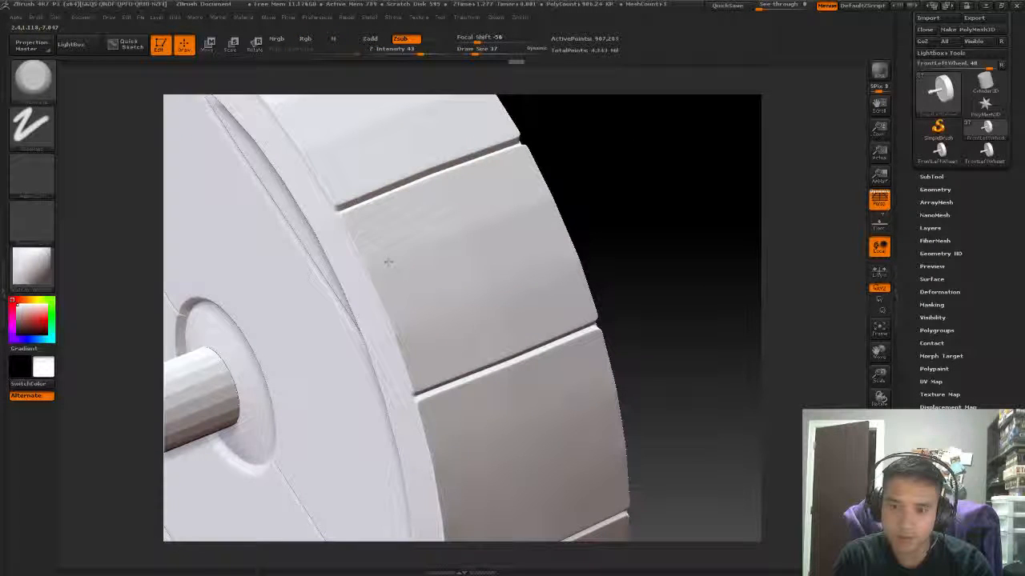
drag(495, 207, 531, 197)
alt+right_drag(477, 226, 494, 240)
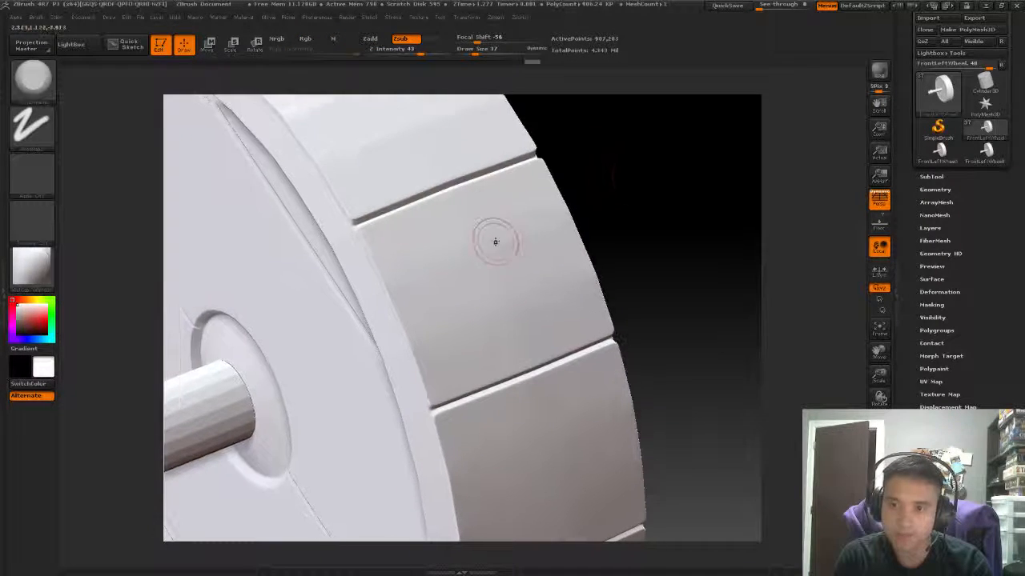
shift+drag(494, 241, 498, 233)
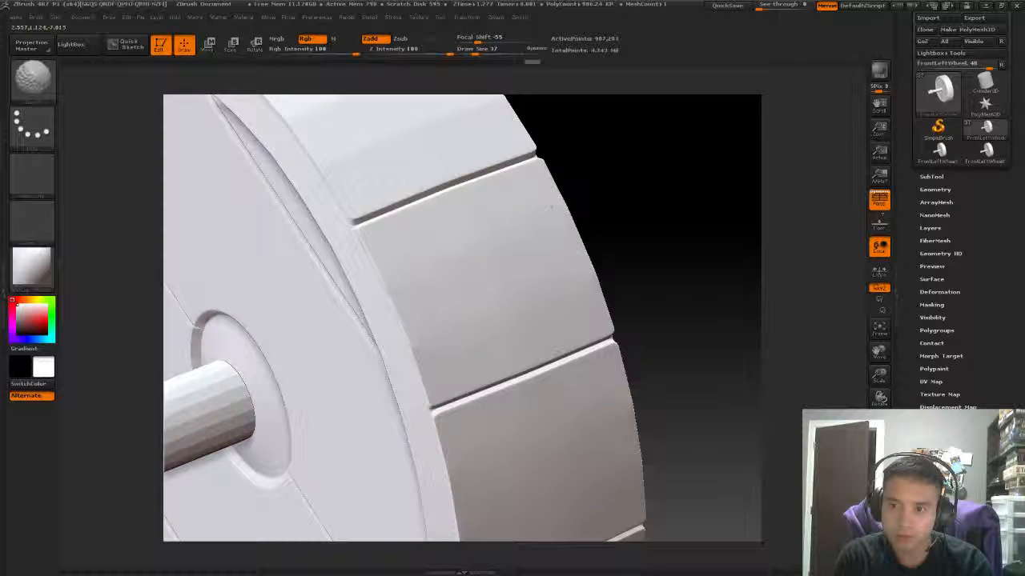
Smooth out the finished block, then trim and smooth the facets on the following tread block further up the wheel.
shift+drag(404, 262, 478, 251)
mouse_move(572, 100)
alt+mouse_down()
mouse_move(590, 161)
mouse_move(661, 197)
mouse_move(633, 184)
mouse_move(627, 167)
mouse_move(478, 245)
alt+mouse_up()
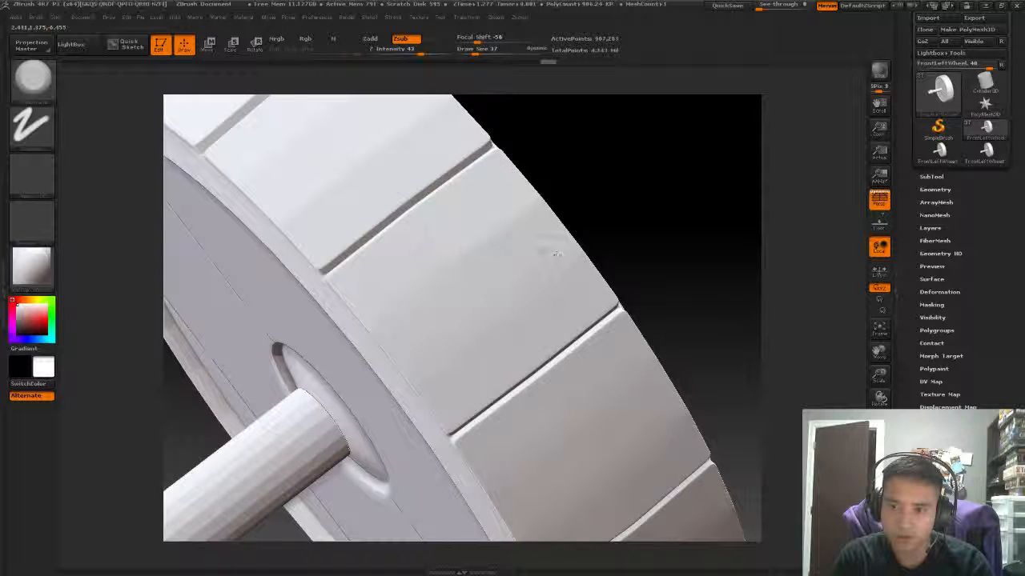
shift+drag(487, 222, 522, 233)
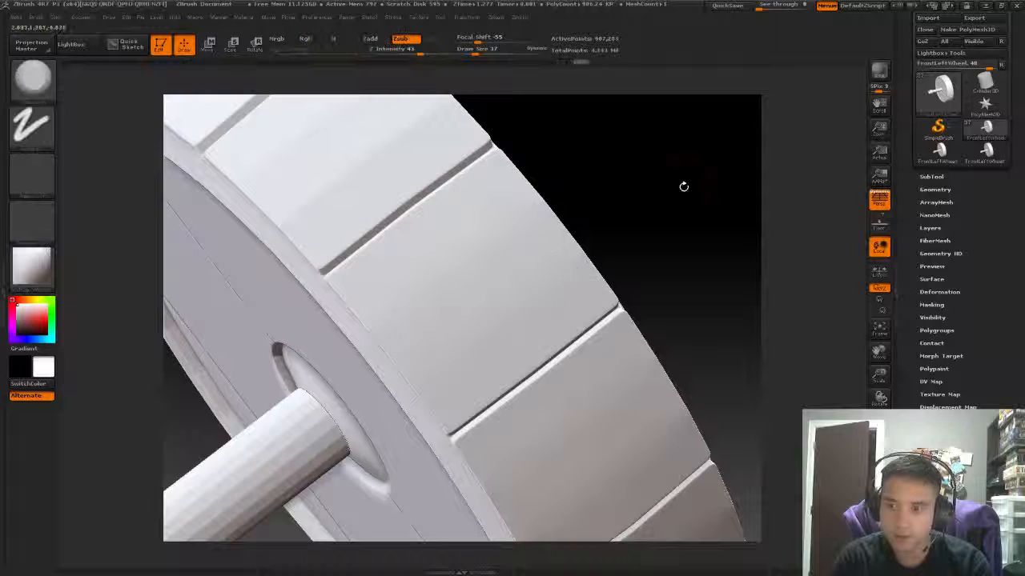
Trim and smooth the facets across two neighbouring tread blocks with TrimDynamic at draw size 37.
mouse_move(683, 185)
mouse_down()
mouse_move(622, 198)
mouse_move(672, 197)
mouse_move(636, 165)
mouse_move(674, 142)
mouse_move(664, 155)
mouse_move(577, 152)
mouse_move(504, 126)
mouse_move(558, 131)
mouse_move(485, 137)
mouse_move(542, 171)
mouse_move(567, 105)
mouse_up()
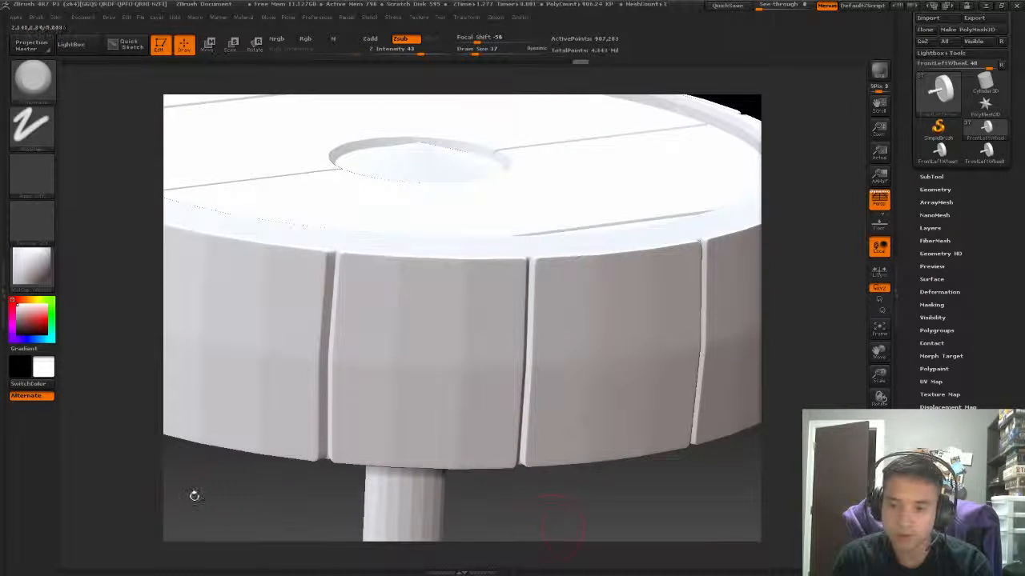
drag(195, 494, 222, 424)
drag(504, 147, 455, 150)
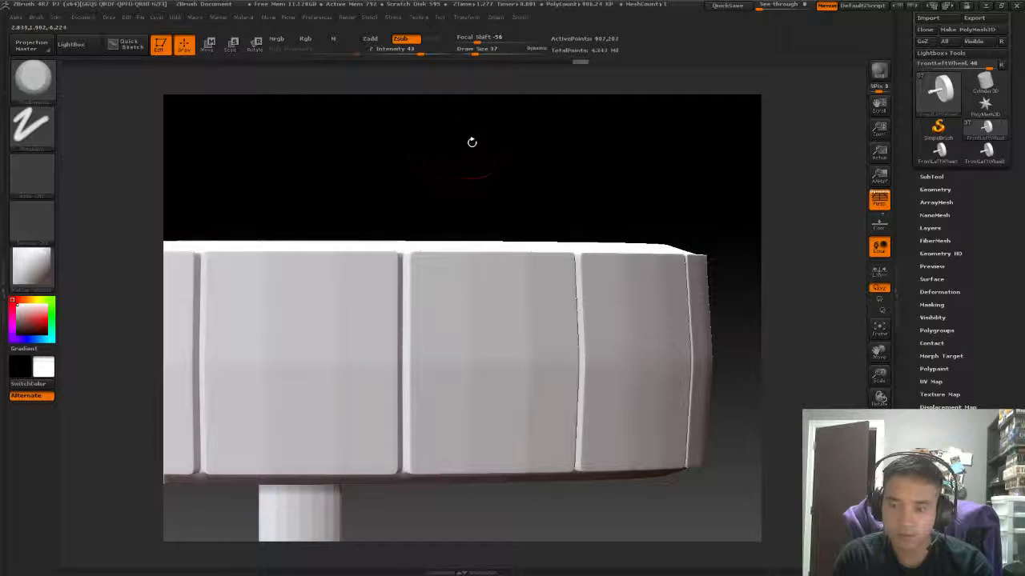
drag(702, 145, 533, 149)
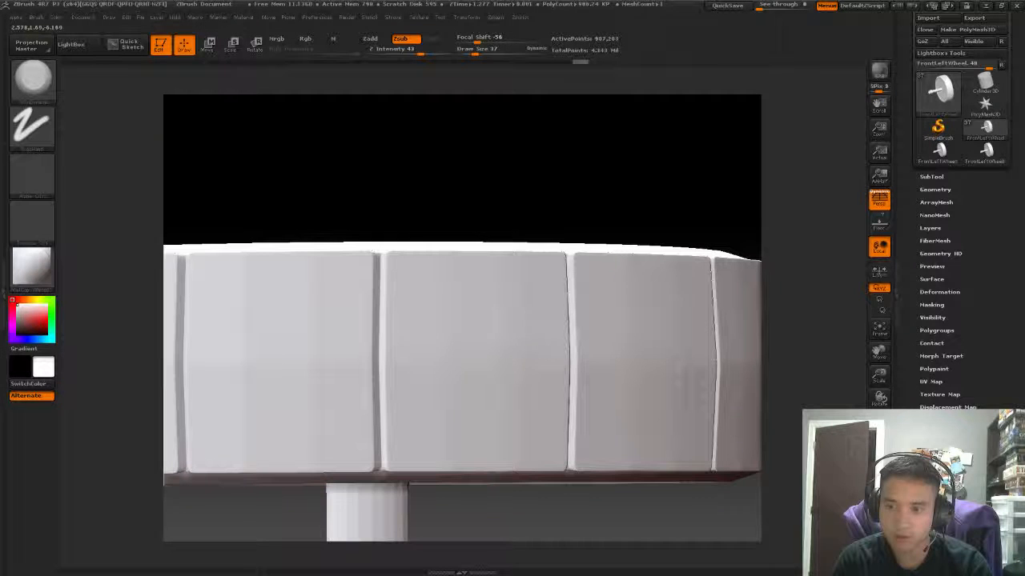
shift+drag(512, 352, 495, 335)
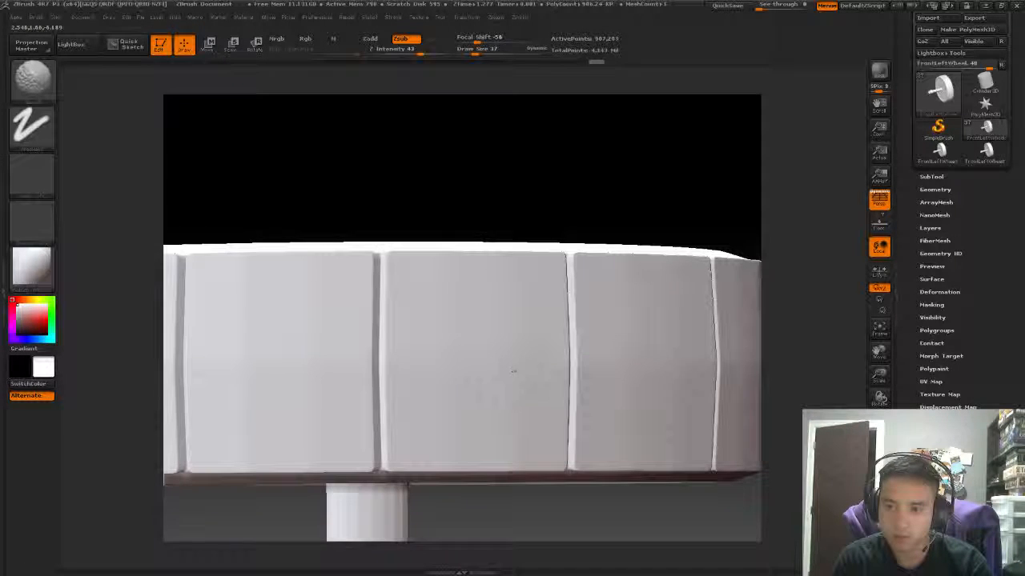
Trim and smooth the facets on the following tread block around the curve, working from the hubcap side.
mouse_move(551, 172)
mouse_down()
mouse_move(499, 149)
mouse_move(552, 137)
mouse_move(449, 96)
mouse_move(615, 133)
mouse_move(633, 149)
mouse_up()
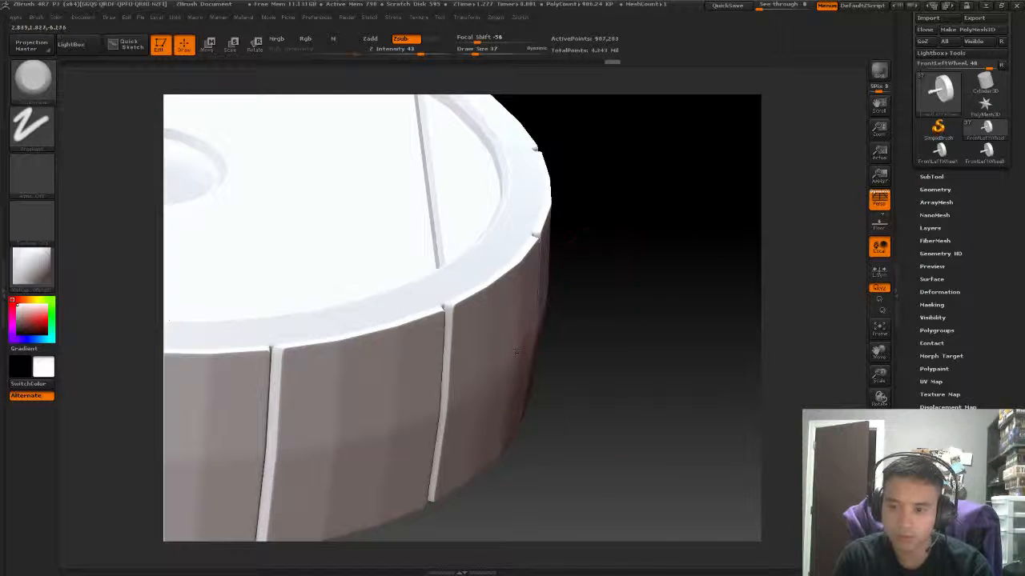
key(shift)
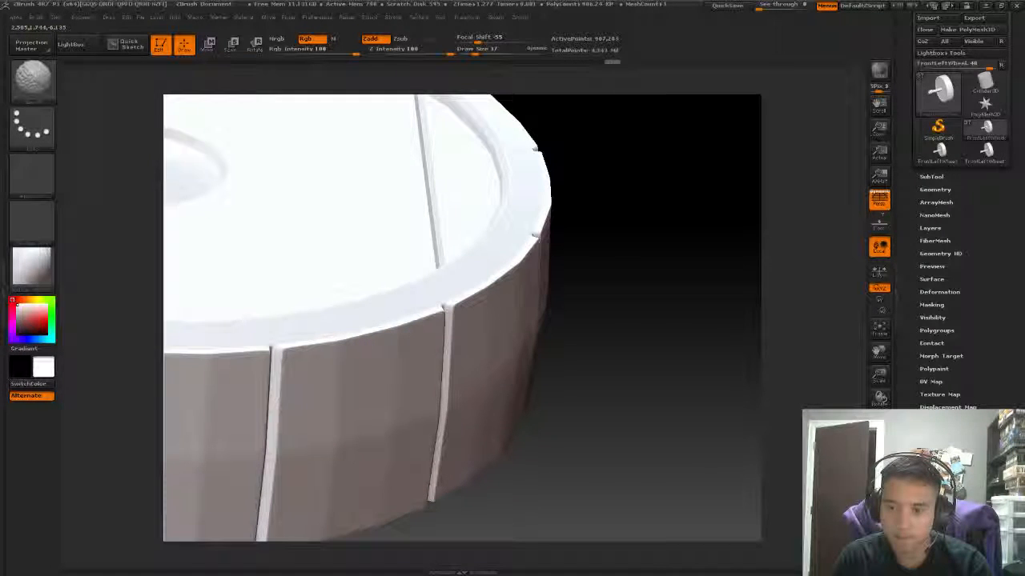
mouse_move(507, 366)
mouse_down()
mouse_move(546, 282)
mouse_move(609, 200)
mouse_move(641, 110)
mouse_move(273, 254)
mouse_move(391, 496)
mouse_move(417, 435)
mouse_move(580, 428)
mouse_move(570, 413)
mouse_up()
drag(645, 389, 672, 198)
drag(706, 261, 724, 272)
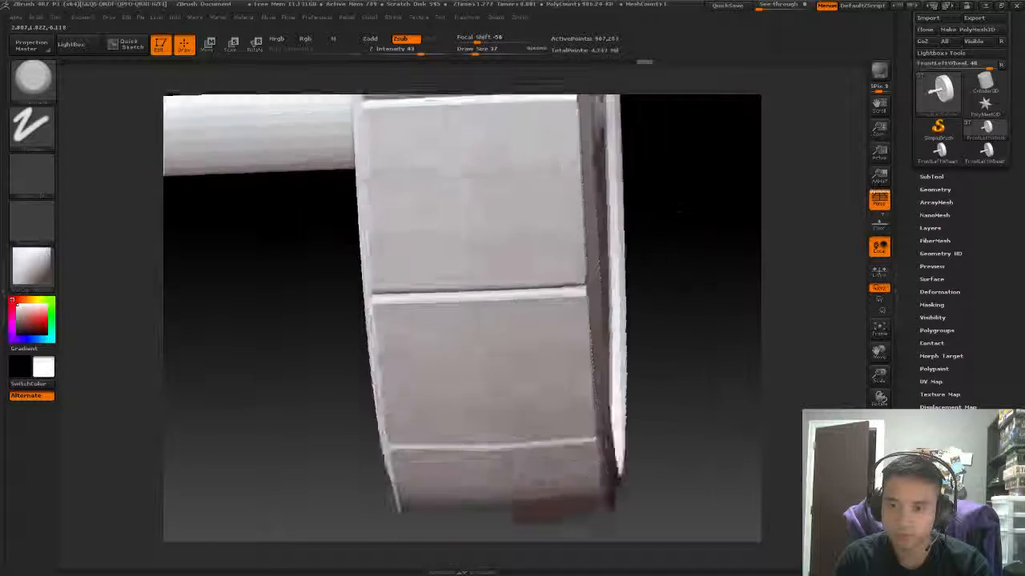
Flatten the remaining facets on the tread block just above axle height and smooth its surface.
drag(681, 210, 618, 229)
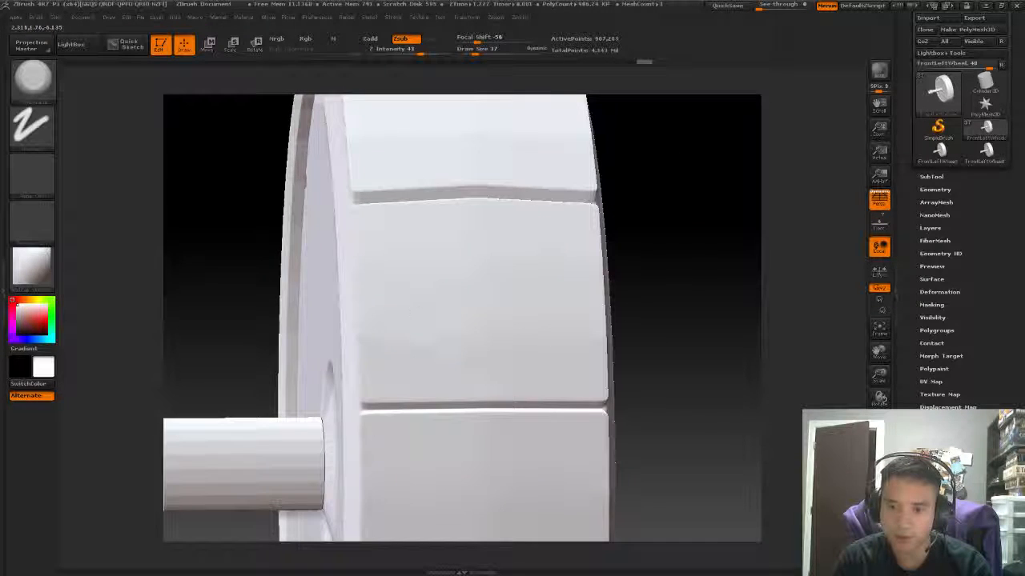
shift+drag(396, 324, 464, 337)
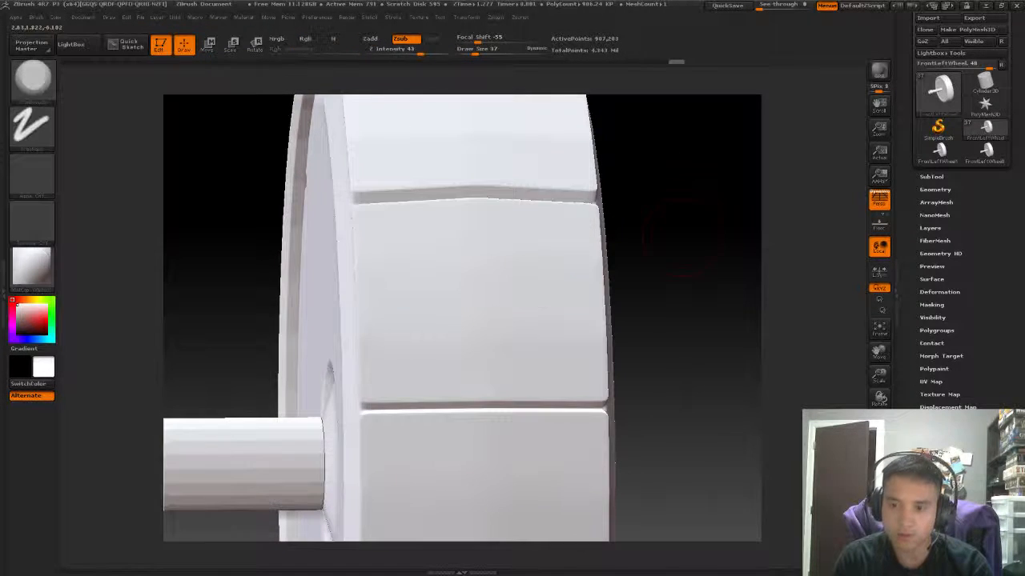
mouse_move(690, 236)
alt+mouse_down()
mouse_move(621, 228)
mouse_move(629, 164)
mouse_move(613, 212)
mouse_move(624, 171)
mouse_move(624, 210)
mouse_move(629, 188)
mouse_move(643, 199)
alt+mouse_up()
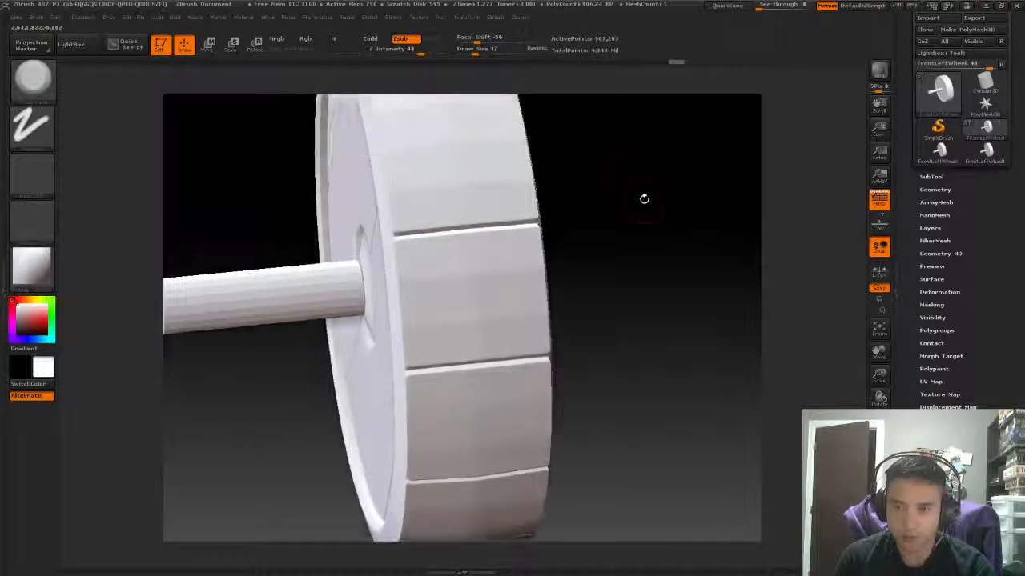
drag(651, 248, 670, 168)
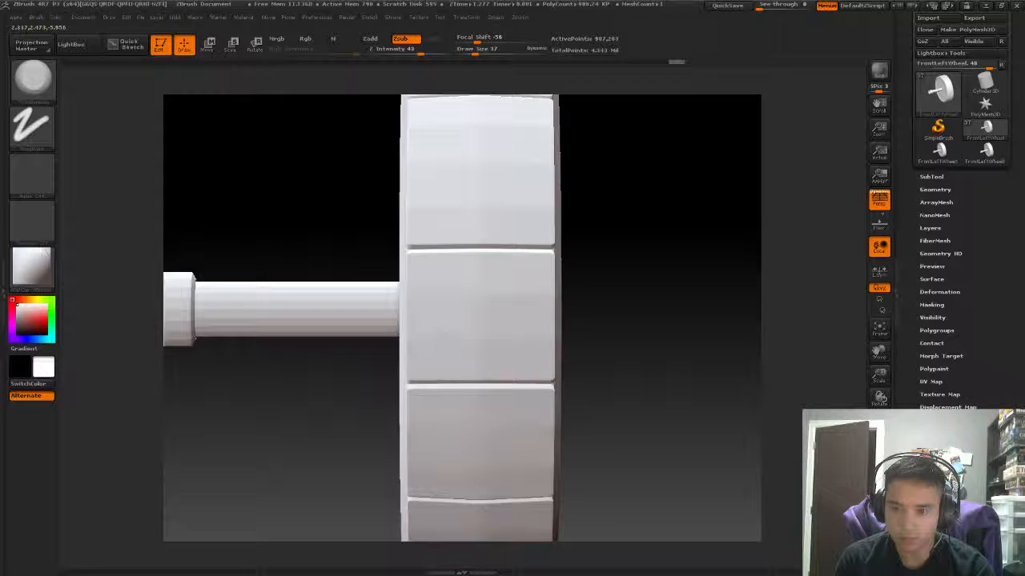
Raise the draw size to 59, then trim and smooth the tread block level with the axle.
key(space)
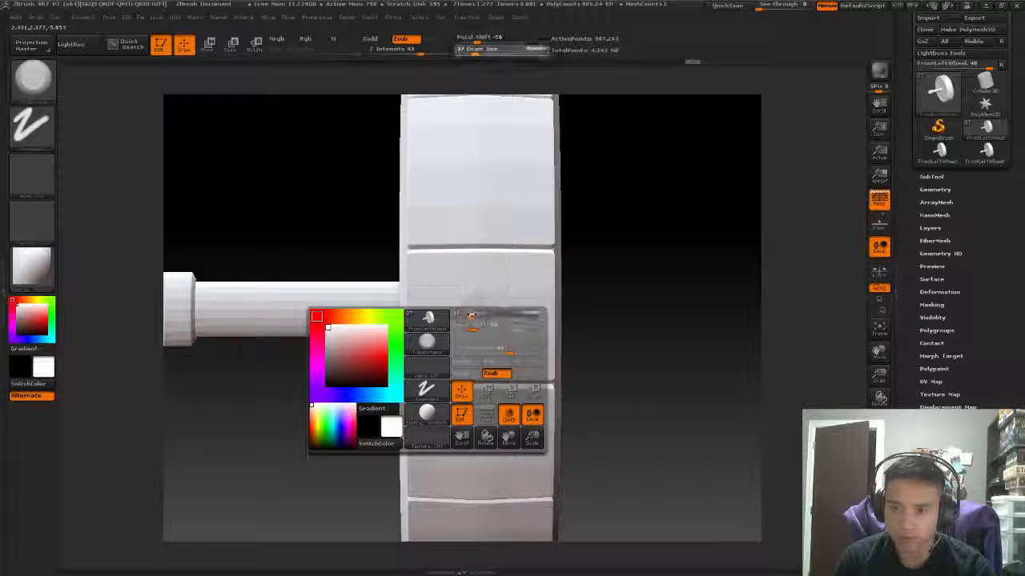
drag(471, 315, 477, 315)
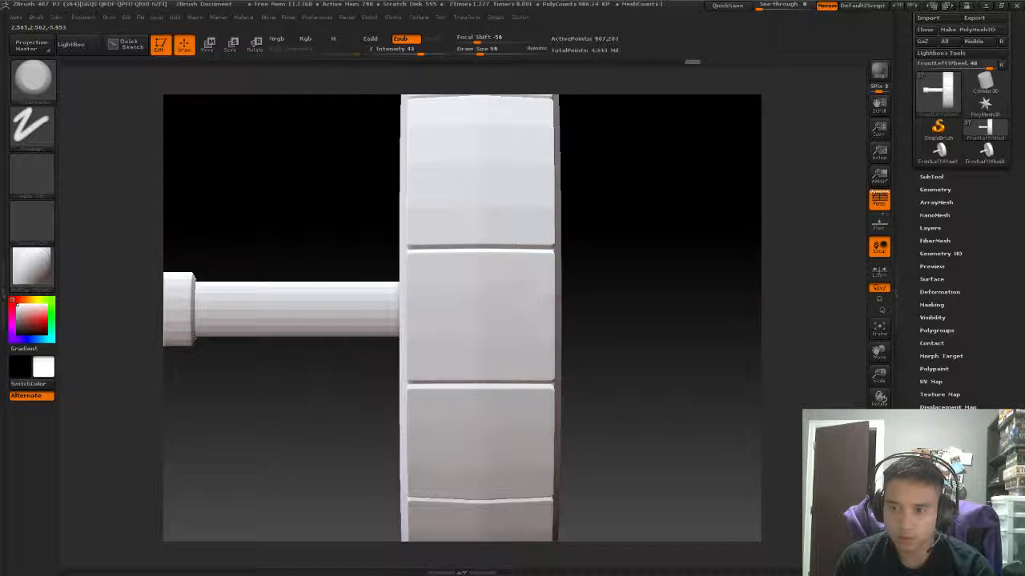
shift+drag(464, 292, 438, 300)
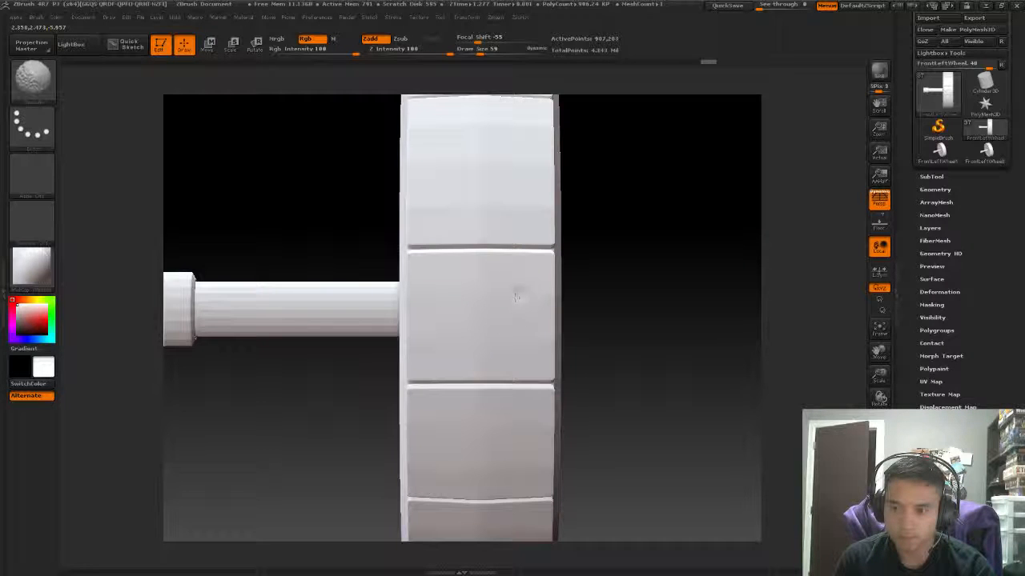
mouse_move(628, 223)
mouse_down()
mouse_move(652, 199)
mouse_move(645, 228)
mouse_up()
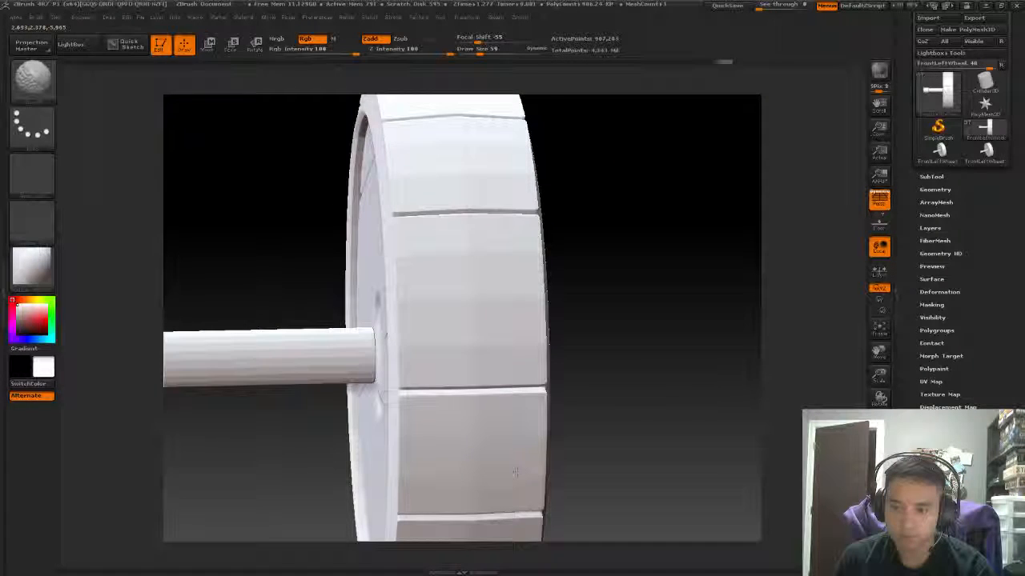
Trim away the facets on the next tread block up and smooth out the brush marks.
drag(566, 347, 481, 312)
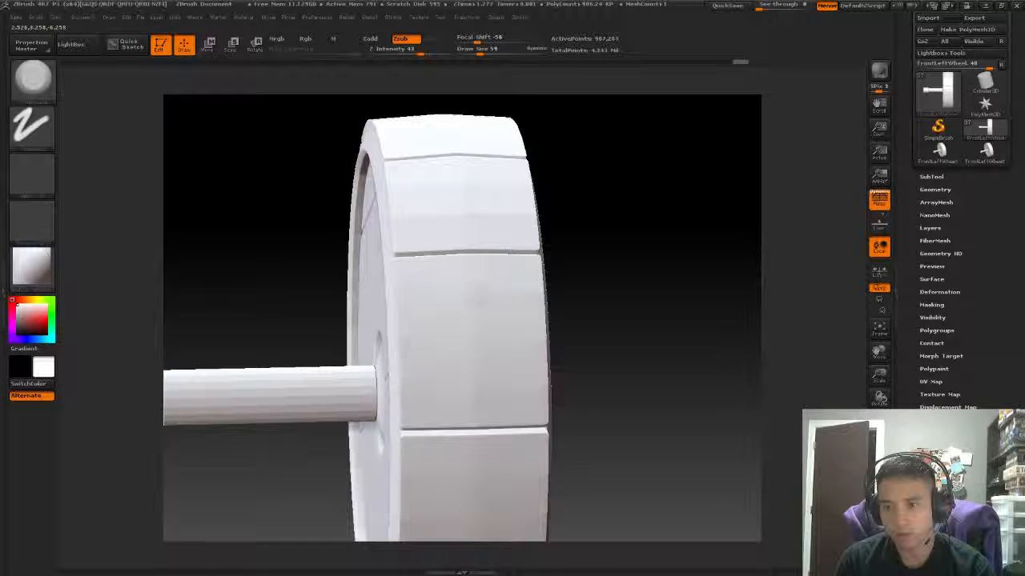
drag(525, 295, 443, 293)
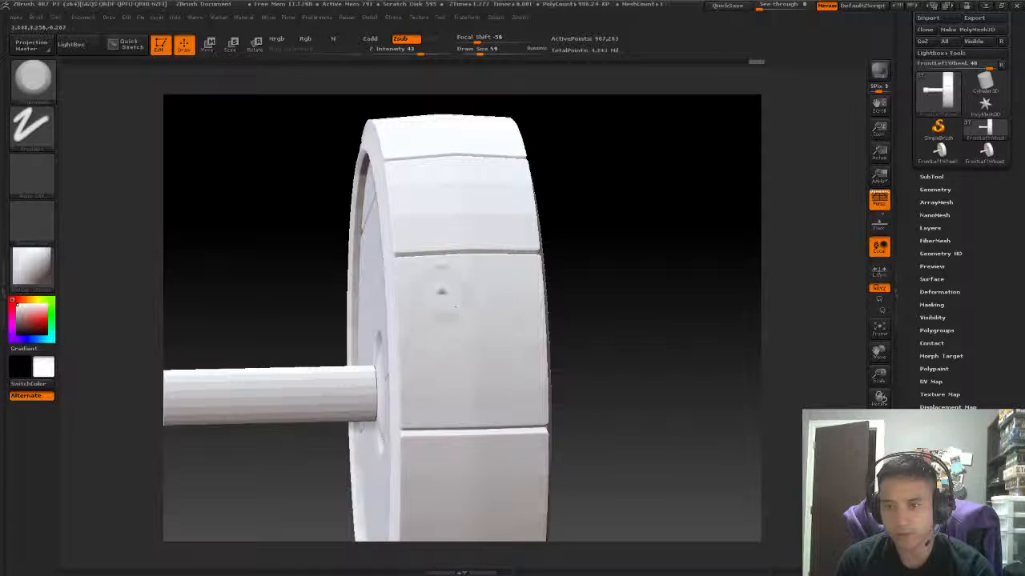
key(shift)
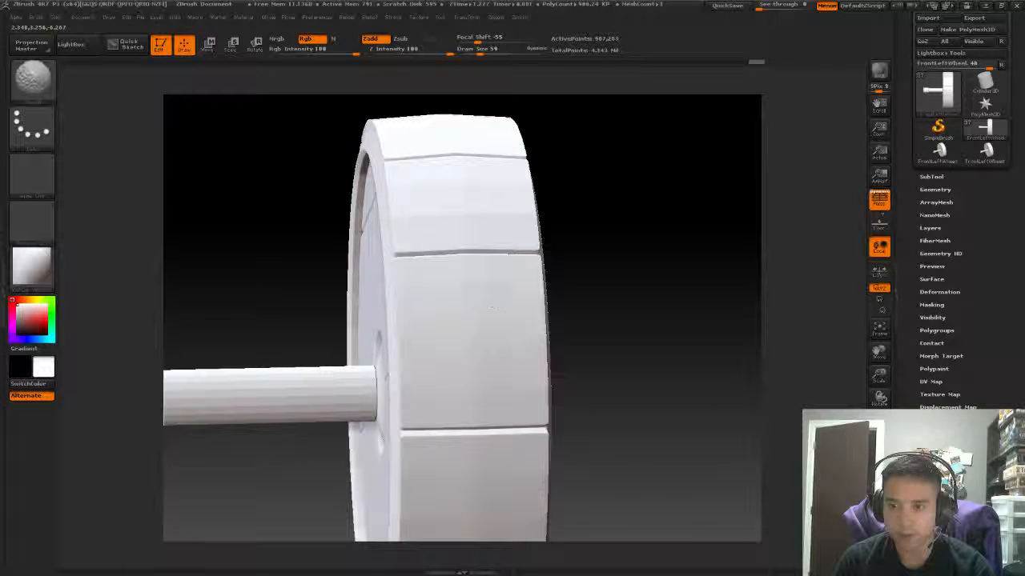
Trim and smooth the remaining uneven areas in the lower part of the same tread block.
mouse_move(611, 217)
mouse_down()
mouse_move(613, 240)
mouse_move(628, 217)
mouse_move(632, 173)
mouse_move(619, 205)
mouse_up()
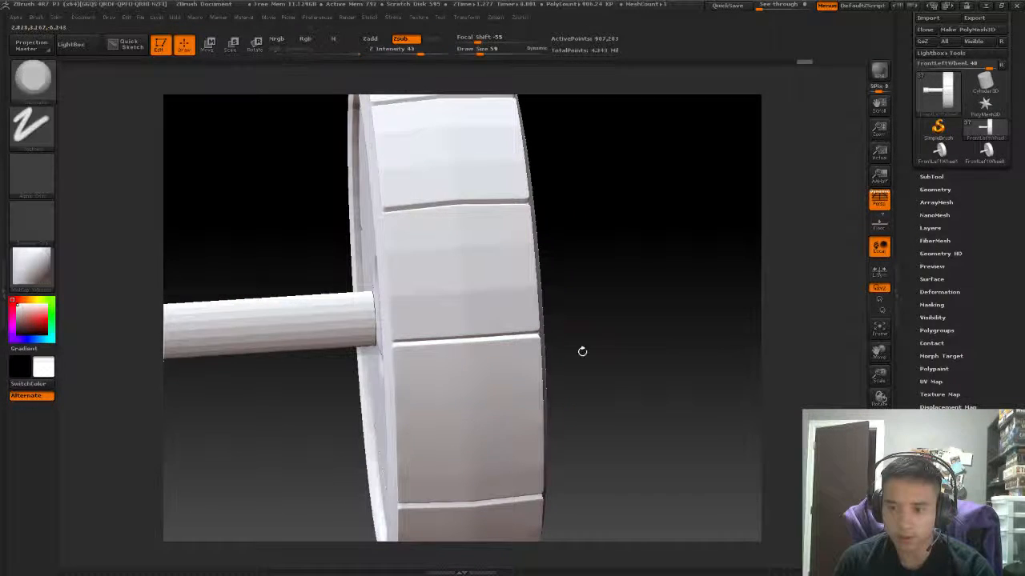
drag(582, 351, 521, 325)
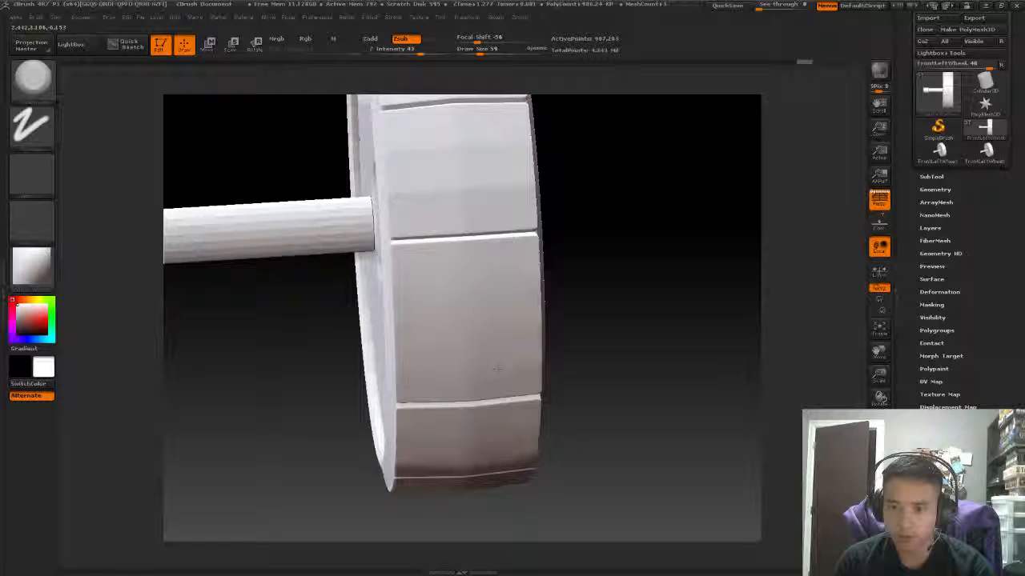
key(b)
key(m)
key(o)
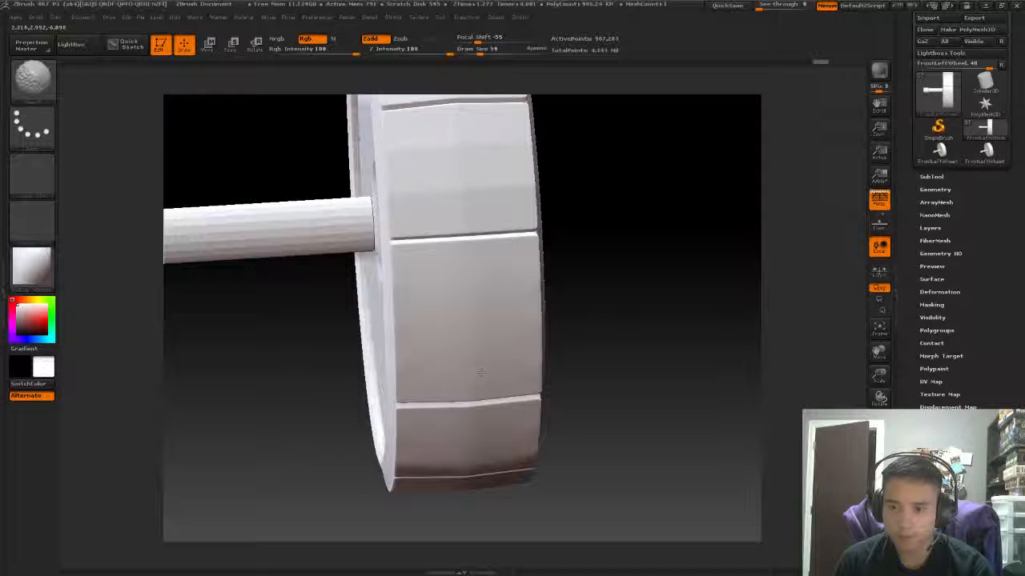
Flatten the facets of the next unsmoothed tread block at draw size 59 and blend its surface smooth.
mouse_move(602, 187)
mouse_down()
mouse_move(609, 265)
mouse_move(589, 212)
mouse_up()
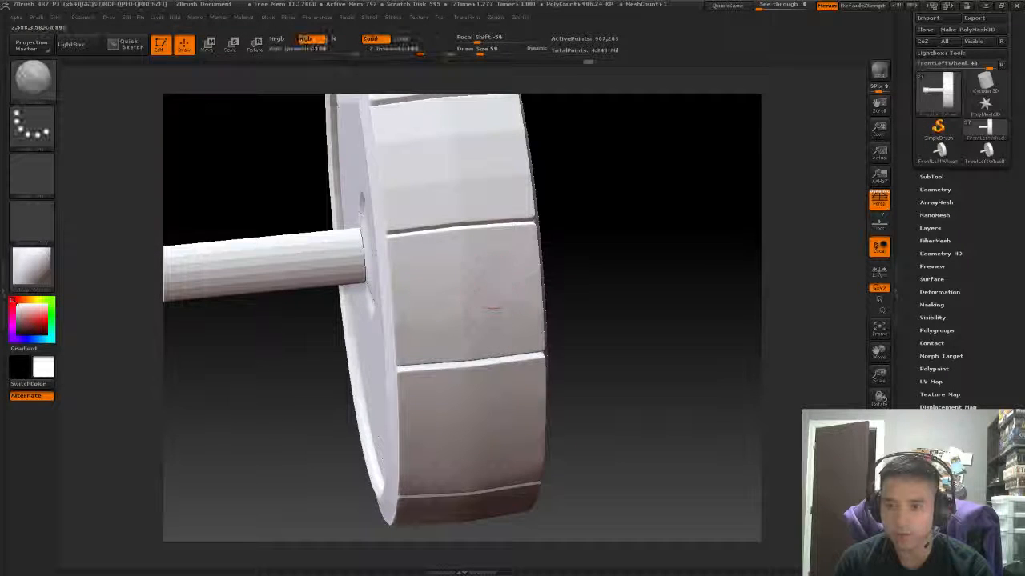
shift+drag(491, 306, 494, 294)
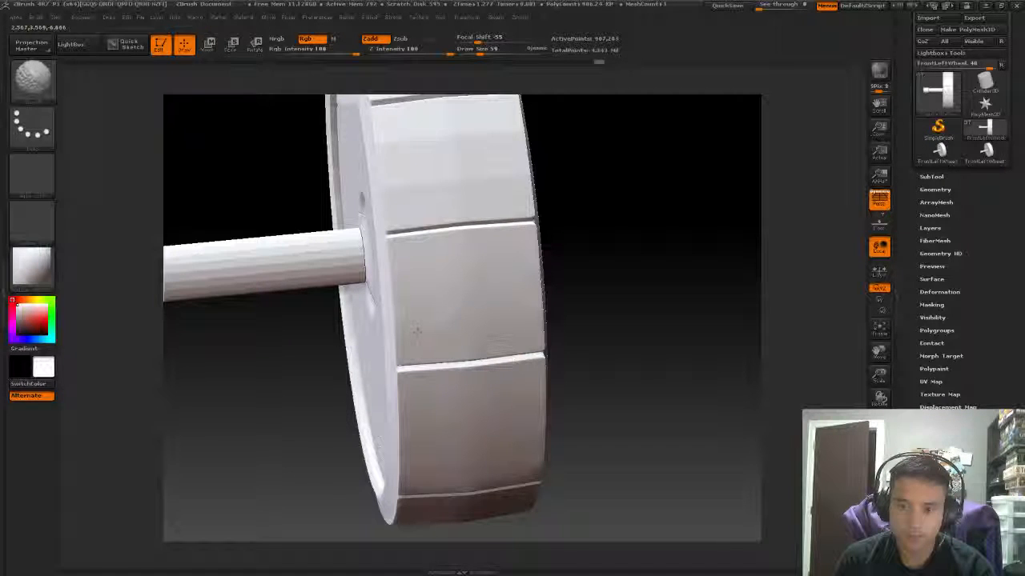
shift+drag(484, 337, 476, 286)
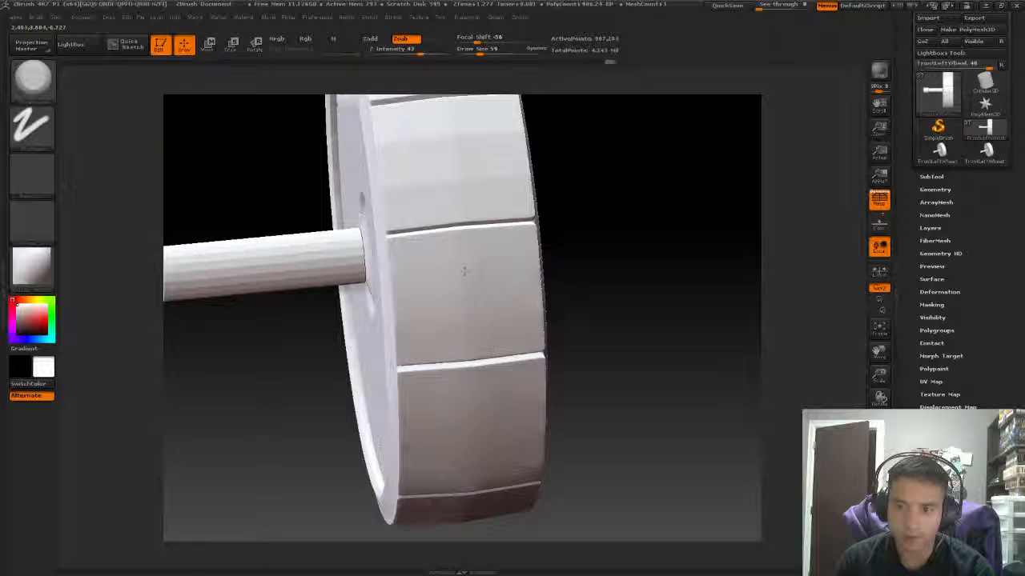
key(ctrl)
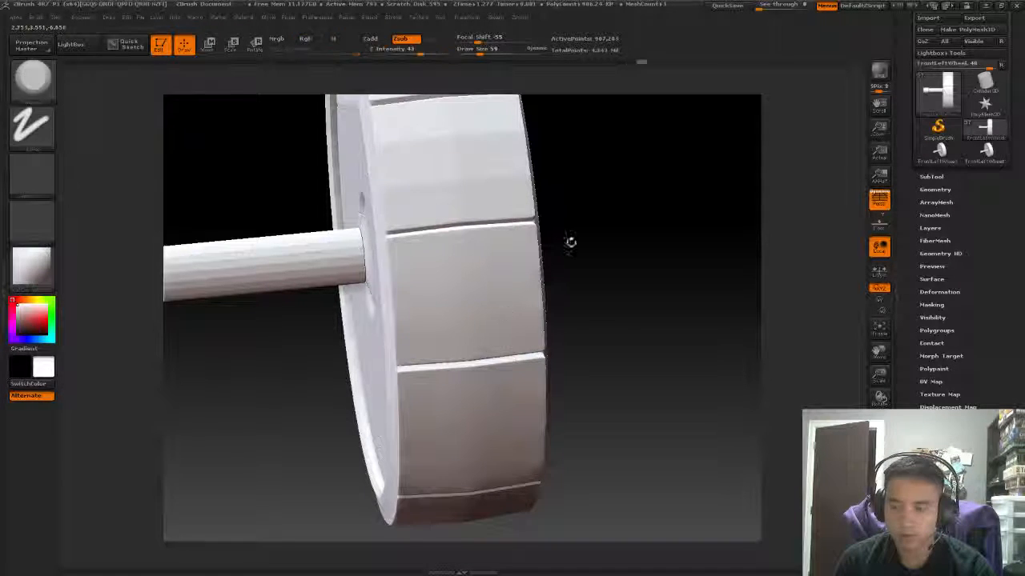
Trim across the faceted block directly above the finished ones and smooth it out to its axle-side edge.
mouse_move(570, 242)
mouse_down()
mouse_move(612, 193)
mouse_move(628, 212)
mouse_move(642, 205)
mouse_move(625, 208)
mouse_up()
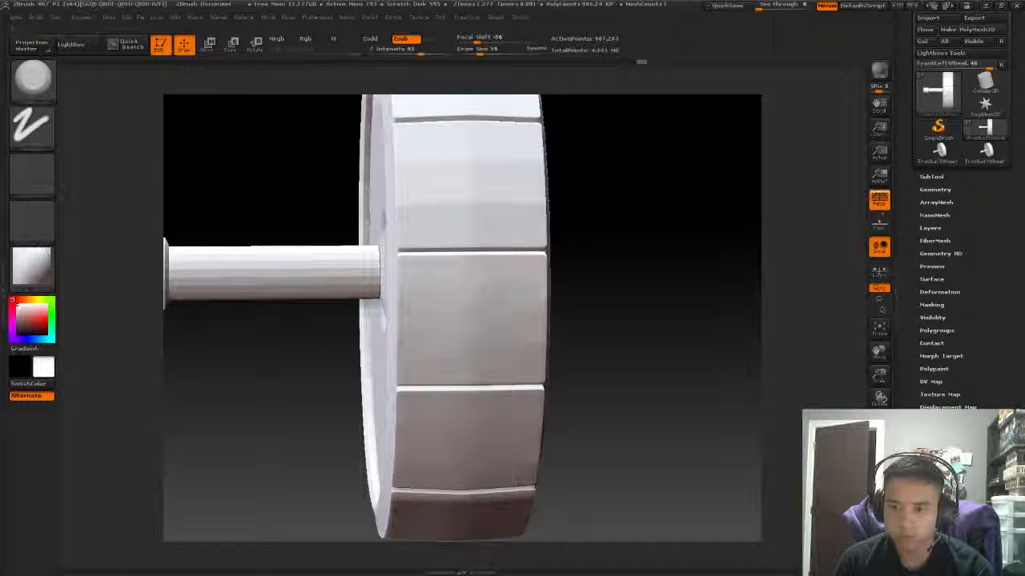
drag(462, 304, 417, 293)
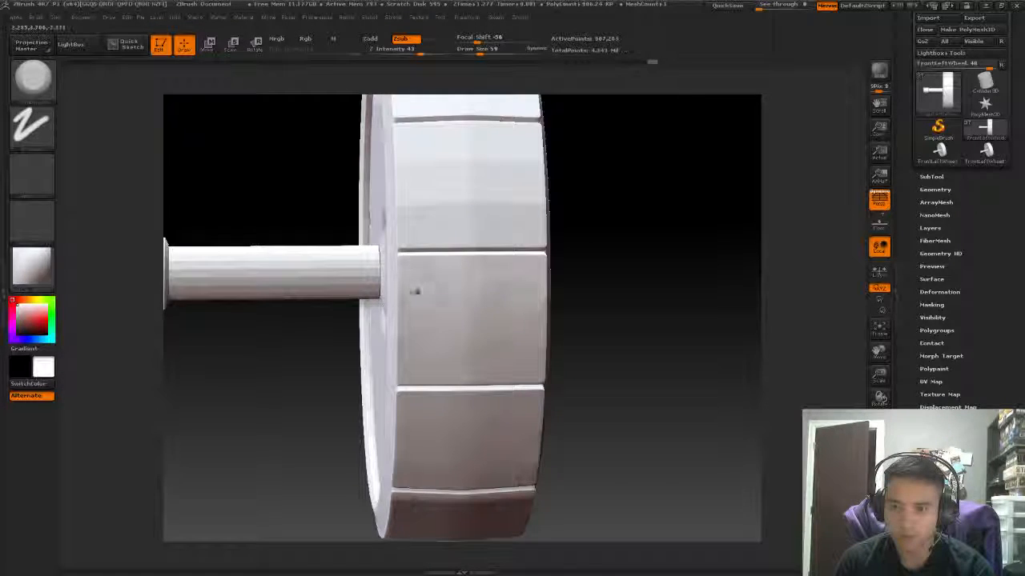
key(shift)
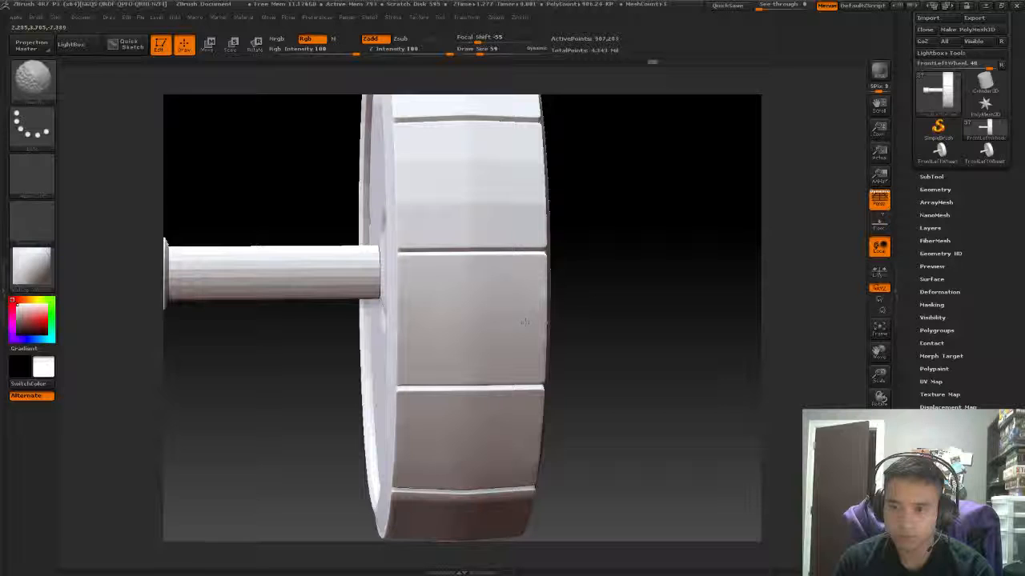
Rotate further around the wheel, then trim and smooth the next faceted tread block level with the axle.
drag(631, 269, 606, 270)
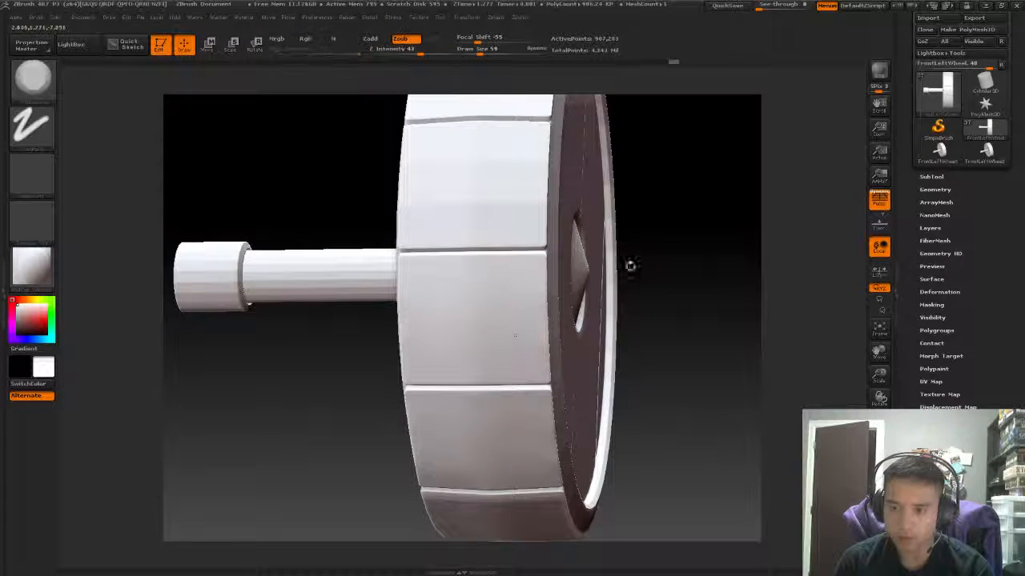
drag(630, 266, 610, 156)
drag(632, 288, 622, 180)
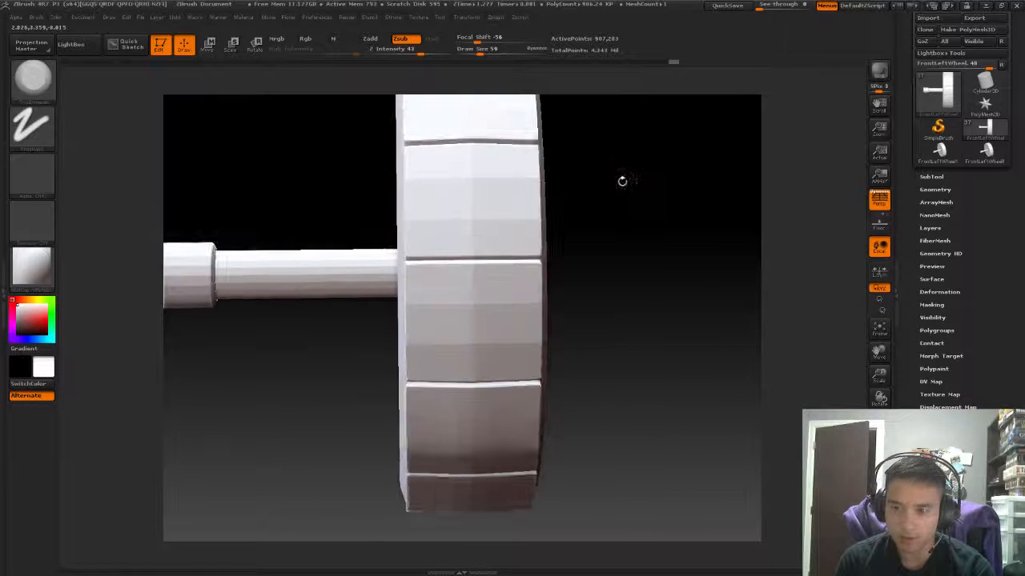
drag(458, 309, 453, 313)
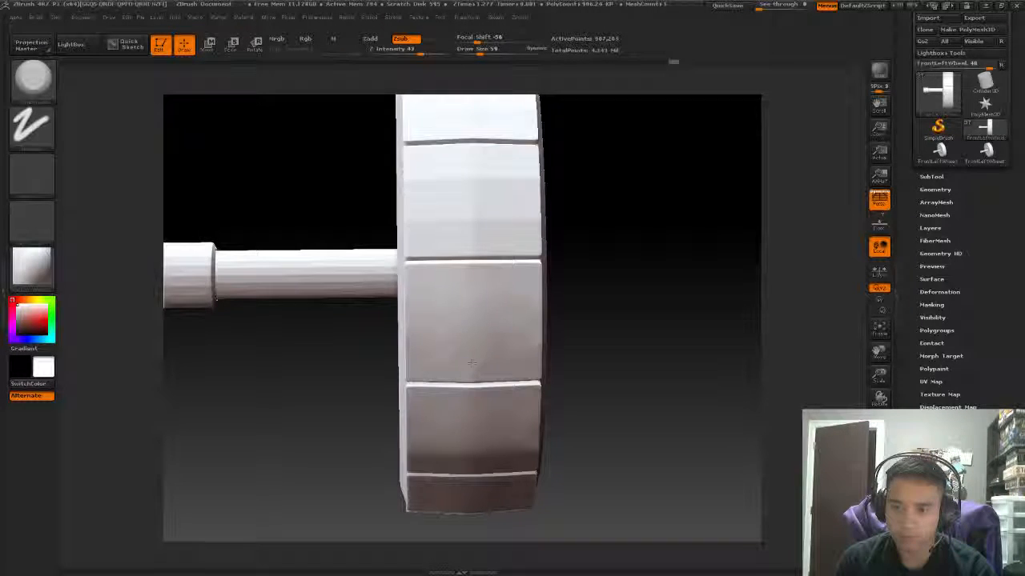
drag(491, 328, 508, 287)
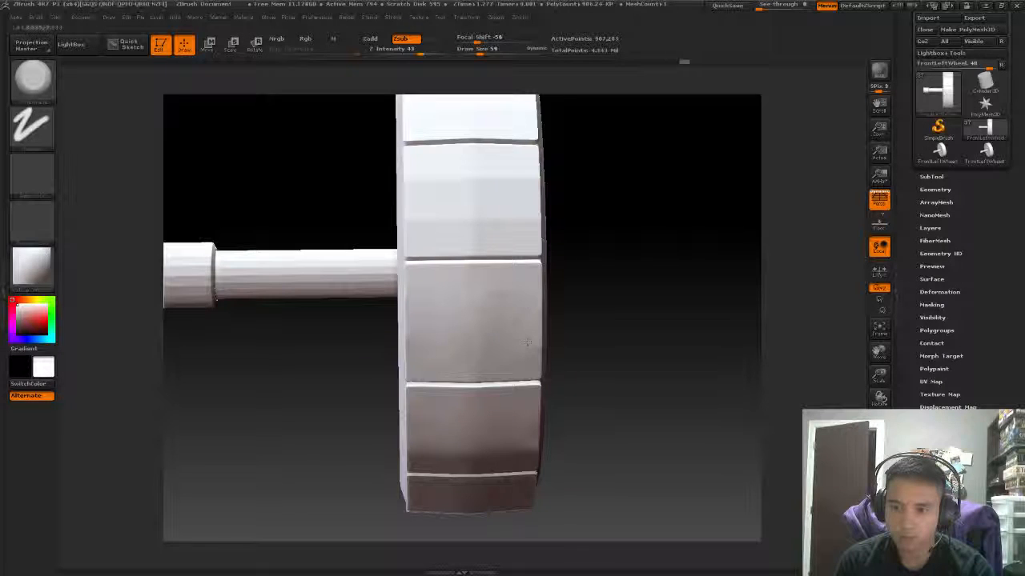
key(shift)
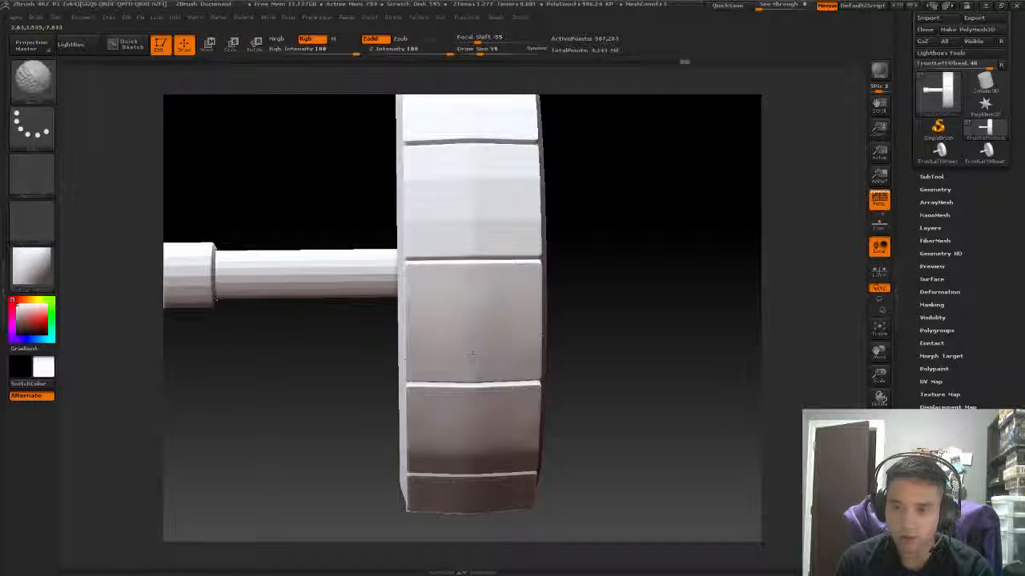
key(b)
key(h)
key(p)
Trim the facets of the next unsmoothed tread block beside the axle and smooth its surface across the full width.
mouse_move(599, 250)
mouse_down()
mouse_move(602, 298)
mouse_move(611, 236)
mouse_up()
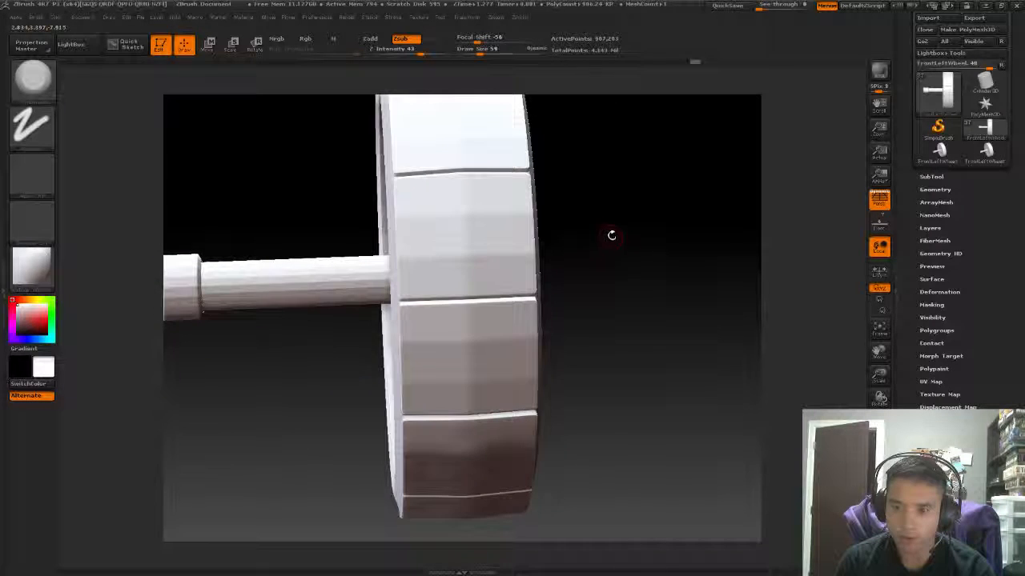
drag(616, 179, 610, 234)
drag(614, 227, 556, 211)
shift+drag(651, 262, 608, 174)
drag(611, 291, 590, 274)
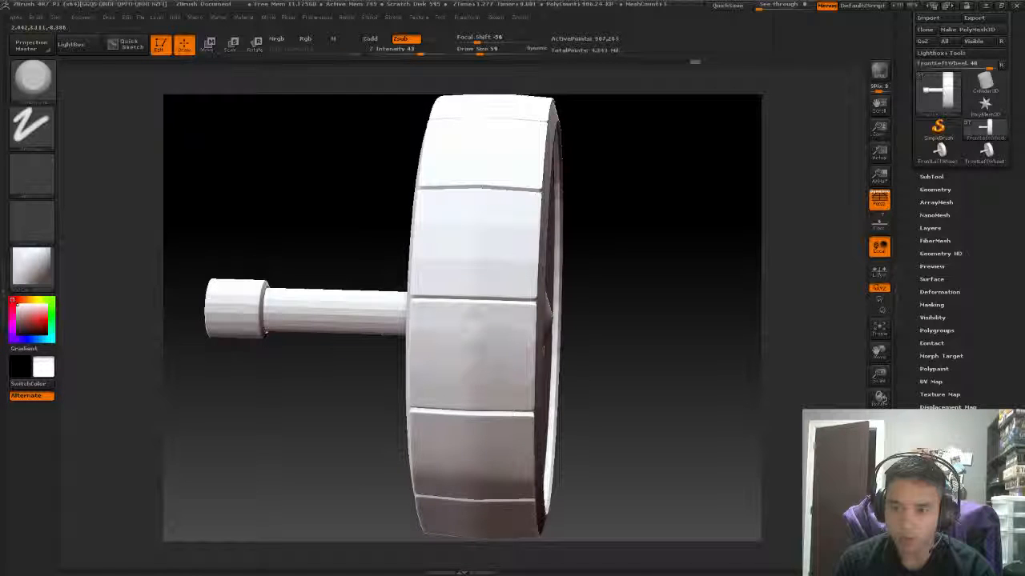
mouse_move(588, 297)
mouse_down()
mouse_move(636, 269)
mouse_move(680, 268)
mouse_up()
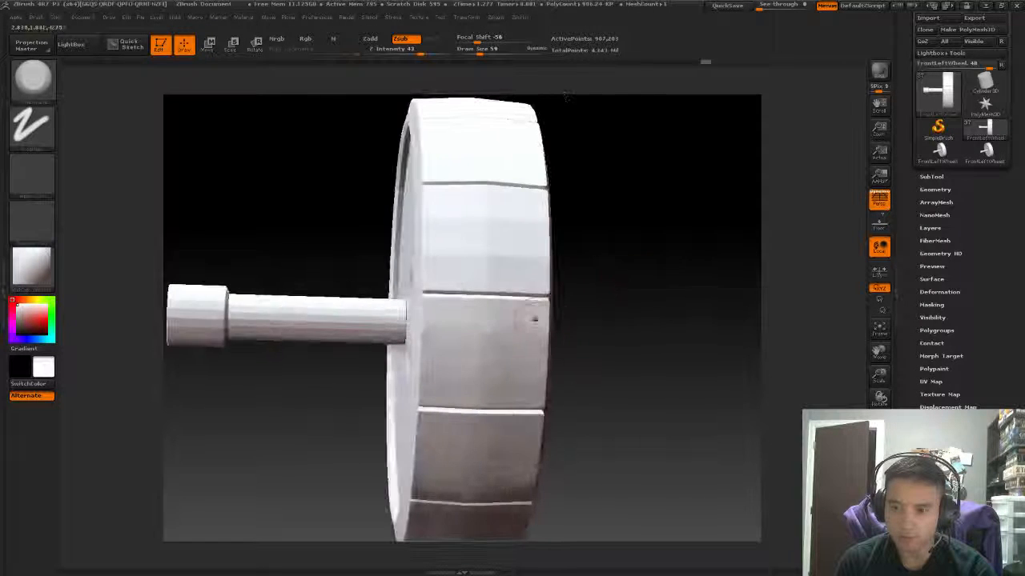
key(shift)
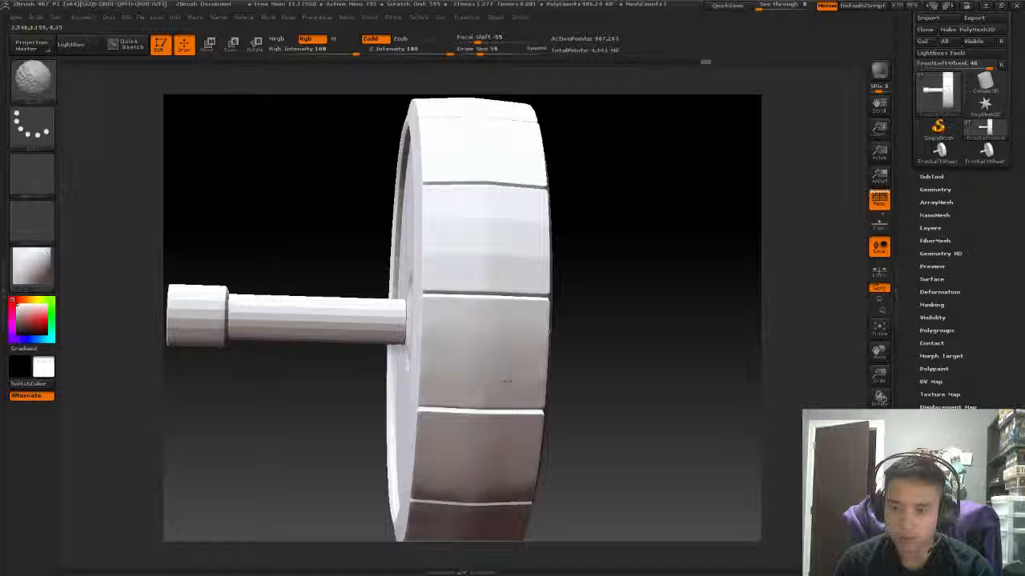
Flatten the following faceted tread block with the TrimDynamic brush and smooth out its remaining uneven patches.
key(b)
key(t)
key(d)
mouse_move(599, 288)
mouse_down()
mouse_move(634, 256)
mouse_move(619, 221)
mouse_move(516, 299)
mouse_up()
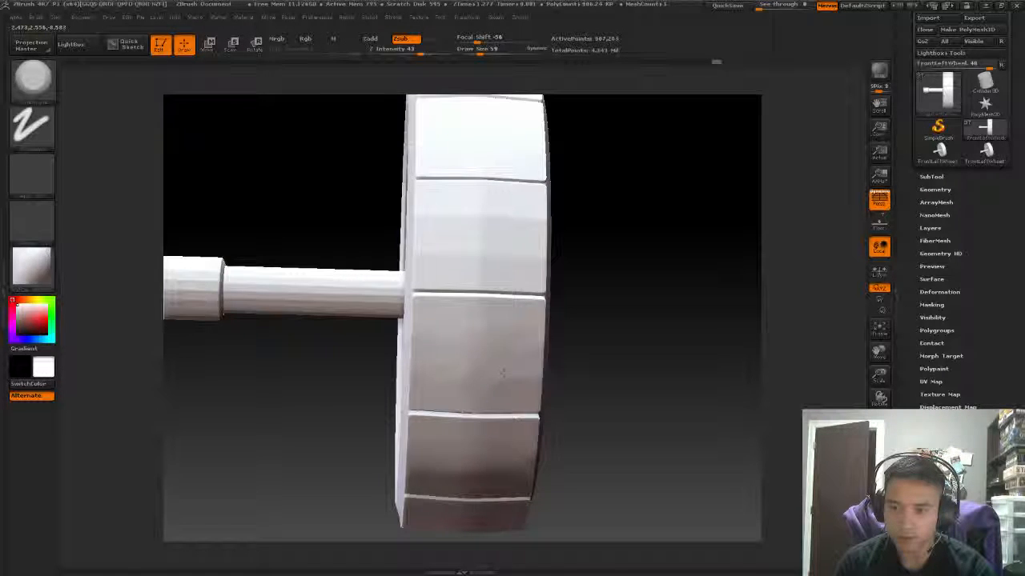
drag(634, 310, 574, 336)
drag(630, 282, 704, 289)
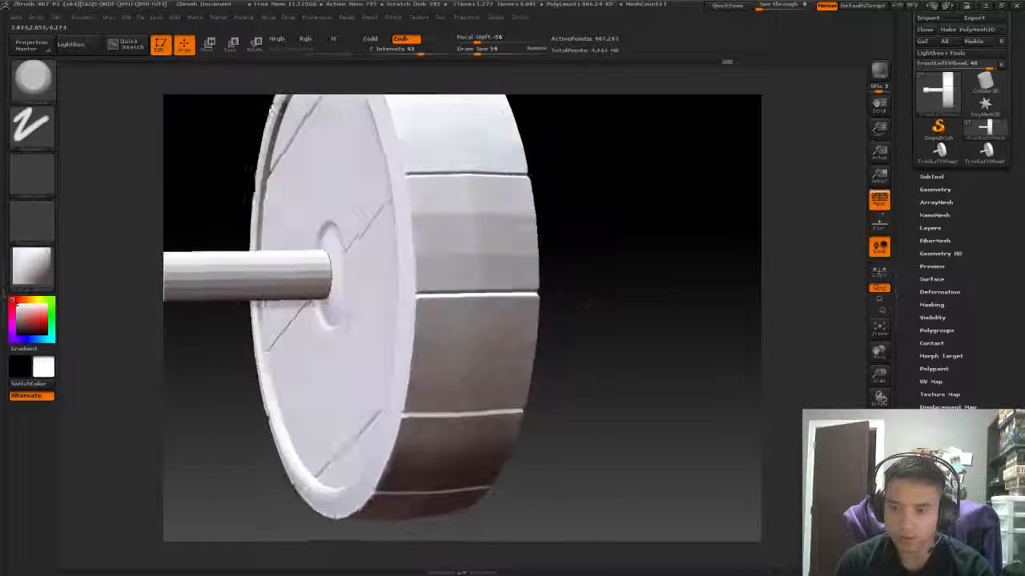
drag(594, 295, 561, 302)
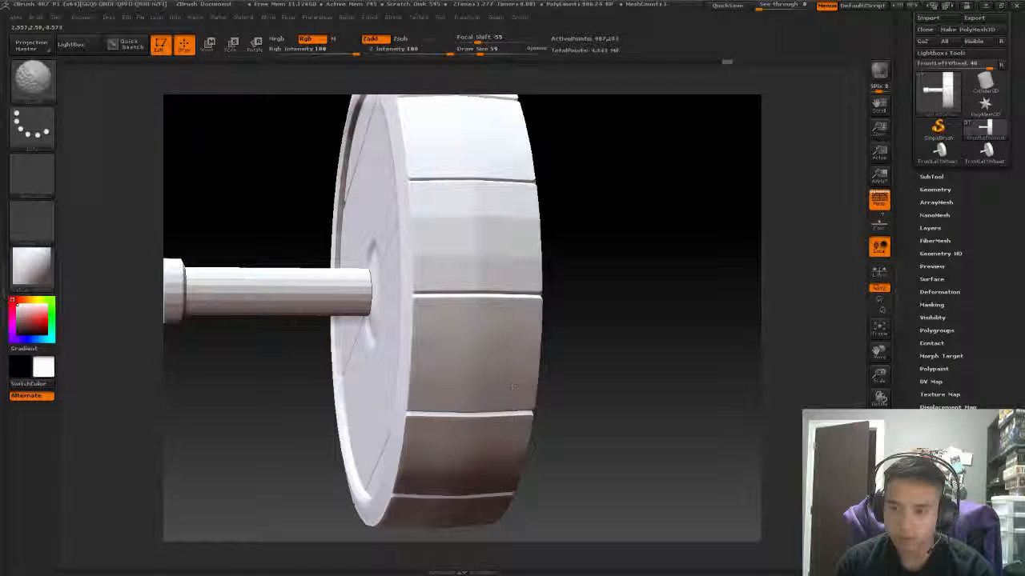
shift+drag(522, 335, 496, 339)
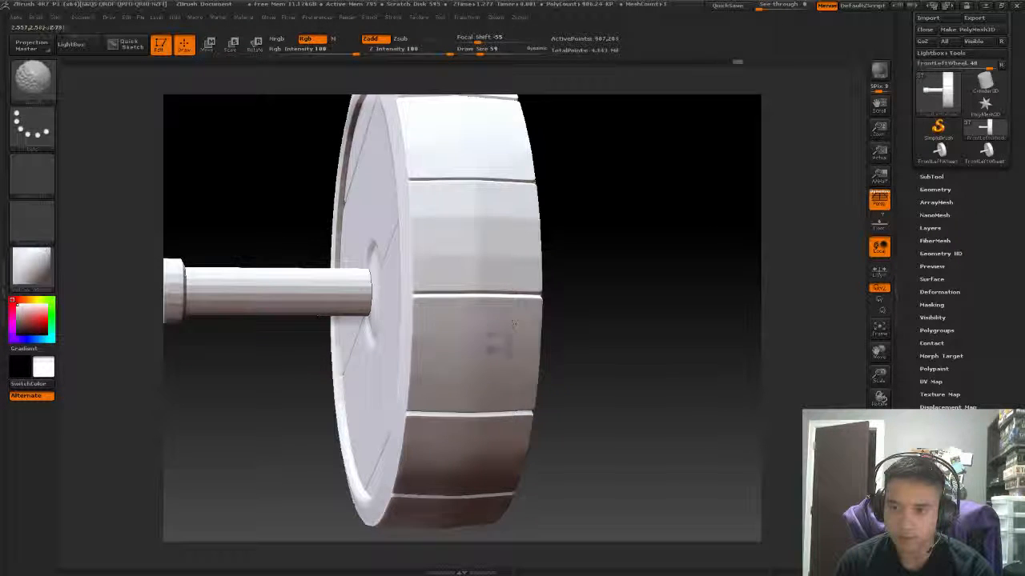
Trim and smooth the last faceted tread block in this run up to its axle-side edge.
drag(578, 352, 553, 377)
drag(592, 320, 560, 240)
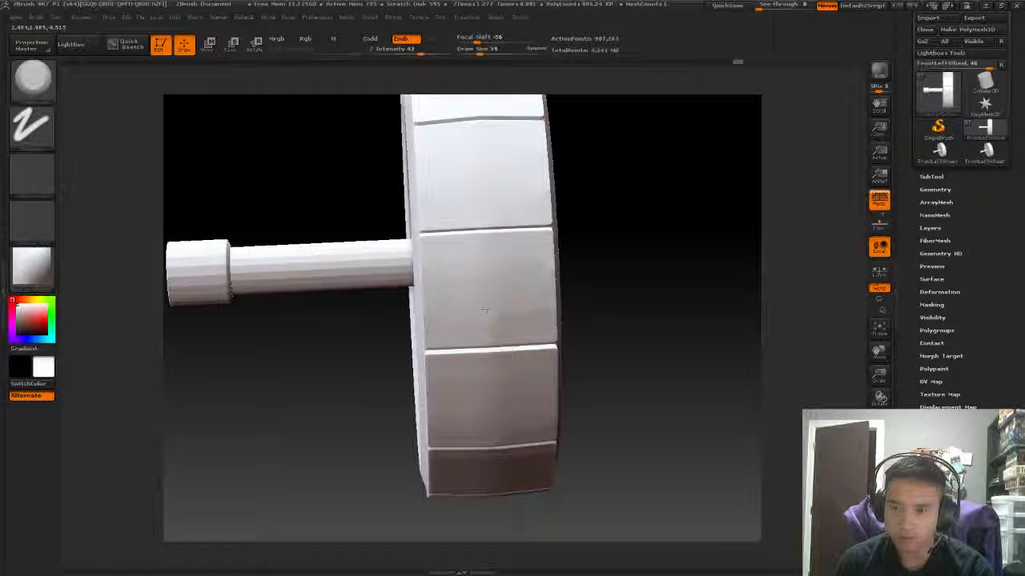
mouse_move(484, 314)
mouse_down()
mouse_move(501, 298)
mouse_move(467, 315)
mouse_up()
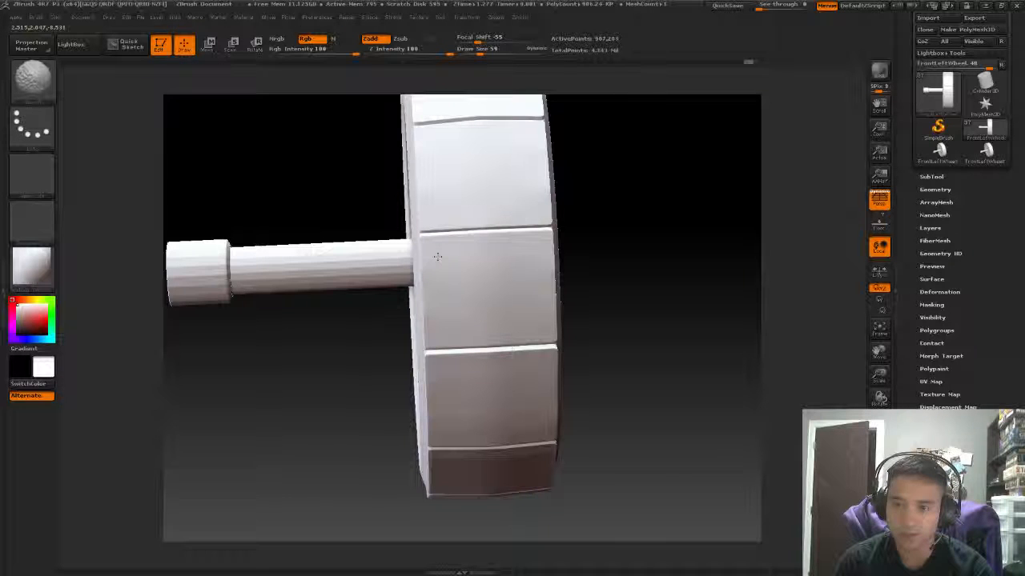
key(b)
key(d)
key(s)
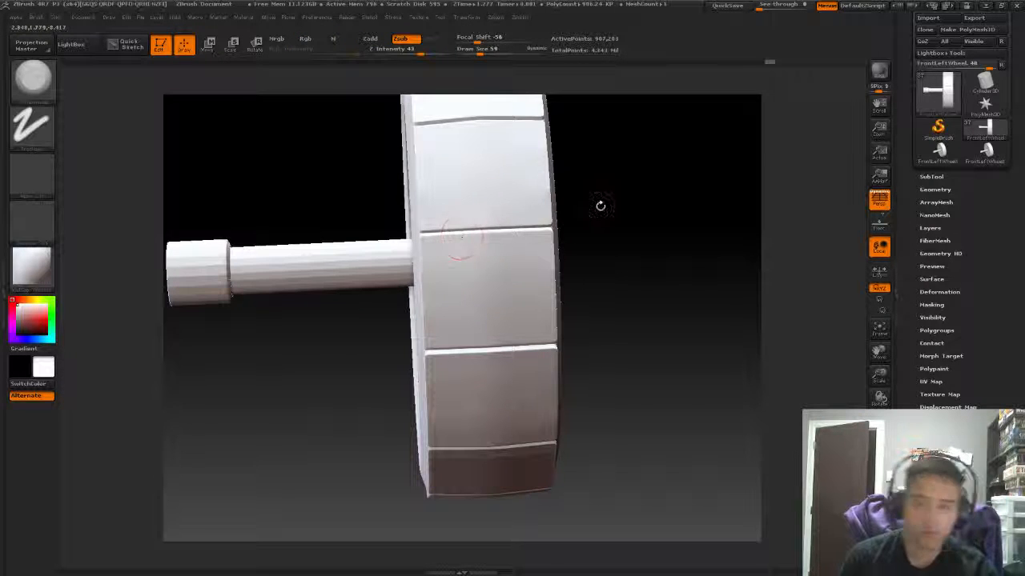
drag(600, 206, 624, 192)
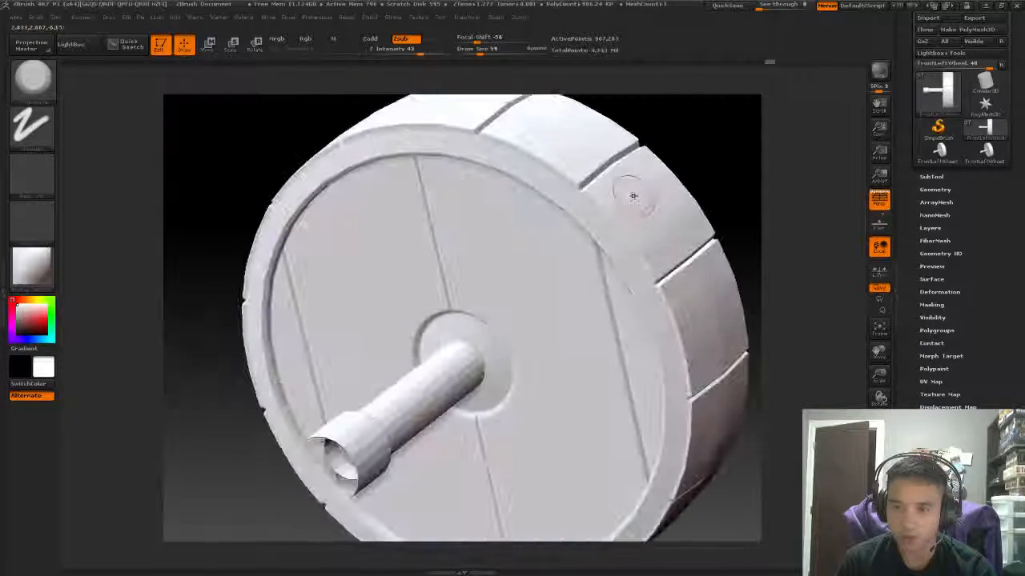
Set the draw size to 24, then trim and smooth the faceted side rim along the upper tread blocks.
drag(688, 139, 641, 192)
alt+drag(722, 119, 626, 312)
alt+drag(704, 137, 596, 187)
key(space)
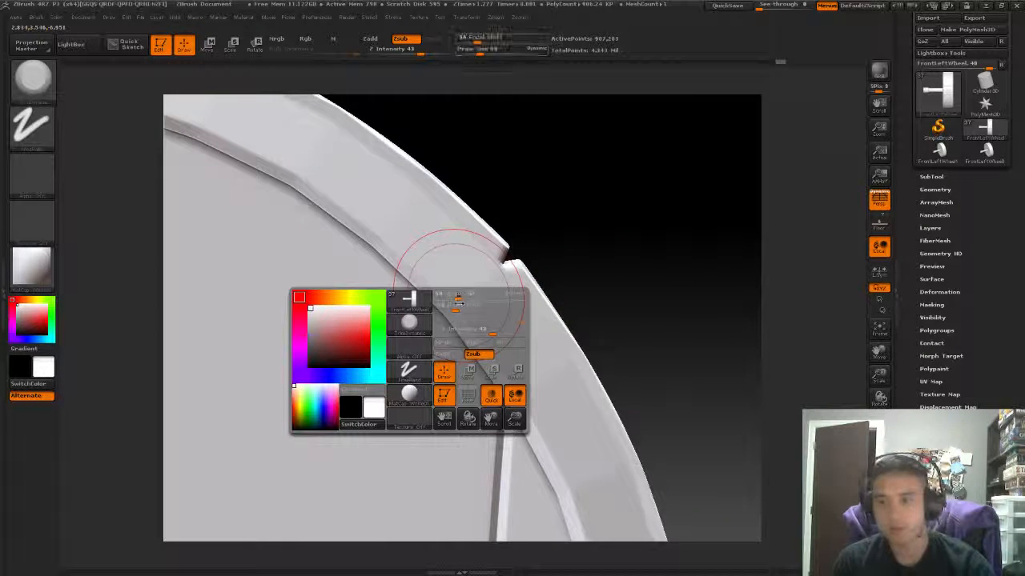
mouse_move(460, 295)
mouse_down()
mouse_move(449, 295)
mouse_move(483, 298)
mouse_up()
shift+drag(482, 300, 480, 288)
alt+drag(567, 249, 527, 203)
drag(593, 232, 546, 244)
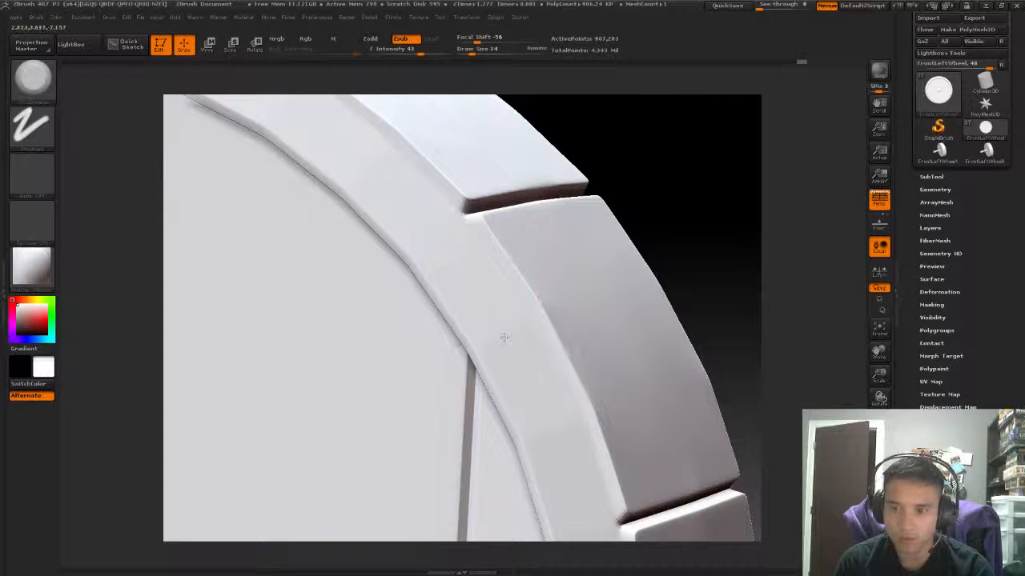
drag(512, 321, 507, 339)
mouse_move(481, 280)
shift+mouse_down()
mouse_move(474, 304)
mouse_move(494, 323)
shift+mouse_up()
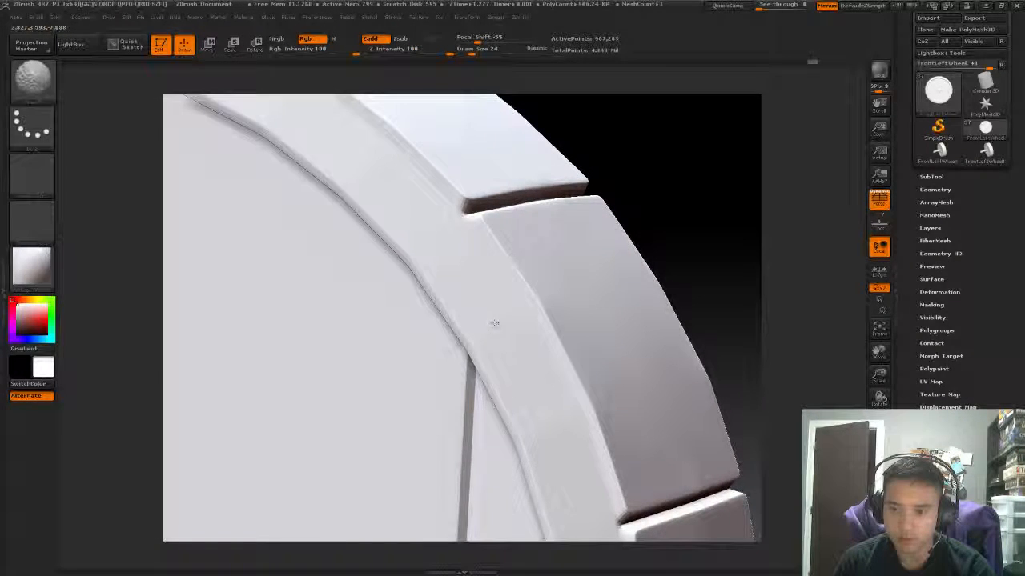
mouse_move(671, 198)
alt+mouse_down()
mouse_move(661, 178)
mouse_move(641, 203)
alt+mouse_up()
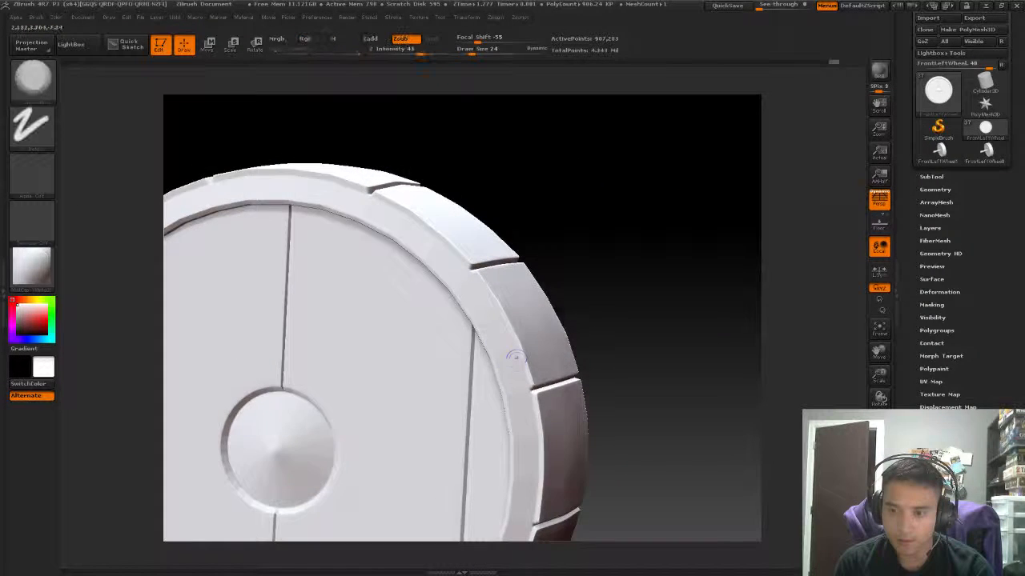
Continue trimming and smoothing the narrow side rim down along the neighbouring tread blocks.
drag(600, 240, 575, 264)
drag(471, 278, 489, 319)
alt+drag(640, 264, 630, 137)
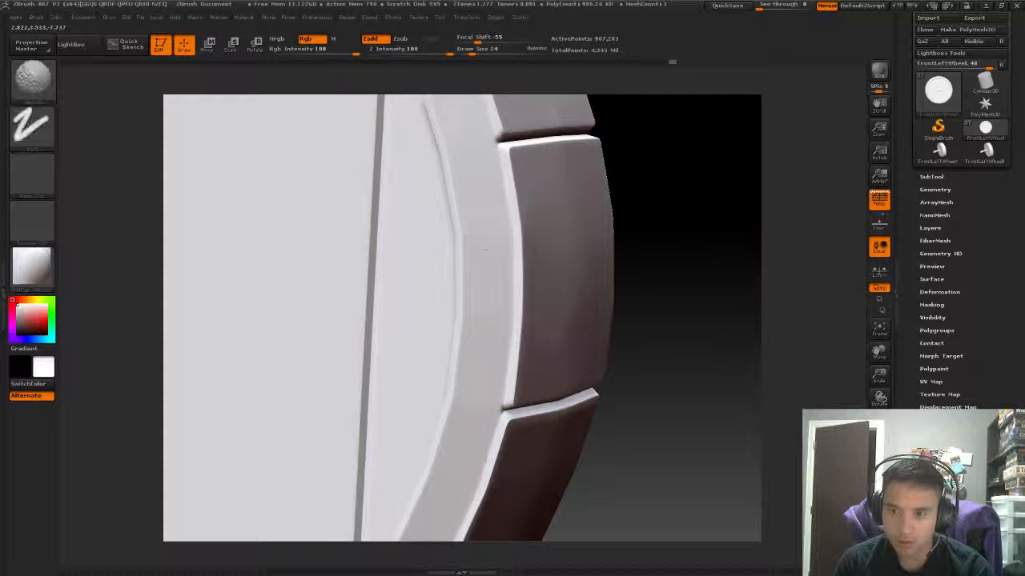
mouse_move(621, 274)
mouse_down()
mouse_move(633, 232)
mouse_move(601, 214)
mouse_move(611, 185)
mouse_move(586, 232)
mouse_move(591, 268)
mouse_up()
alt+right_drag(468, 321, 472, 320)
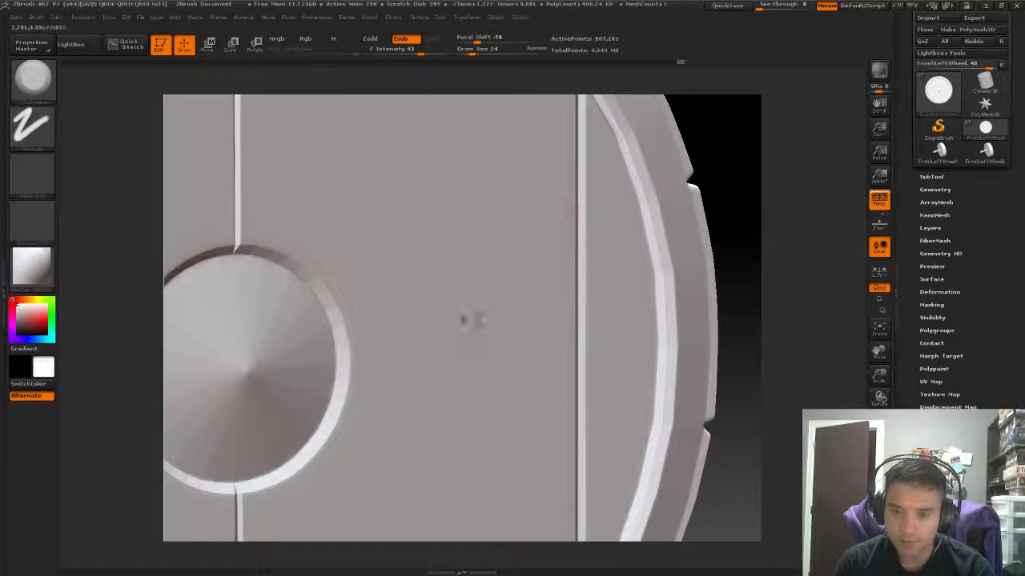
Smooth the radial facets on the cone-shaped hub cap at the wheel's centre.
alt+right_drag(369, 279, 533, 211)
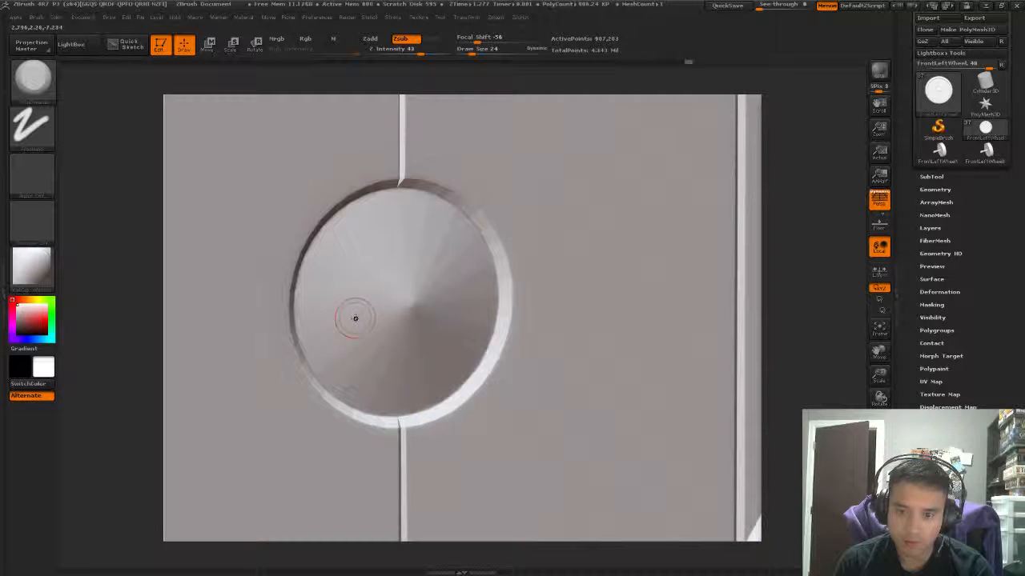
key(space)
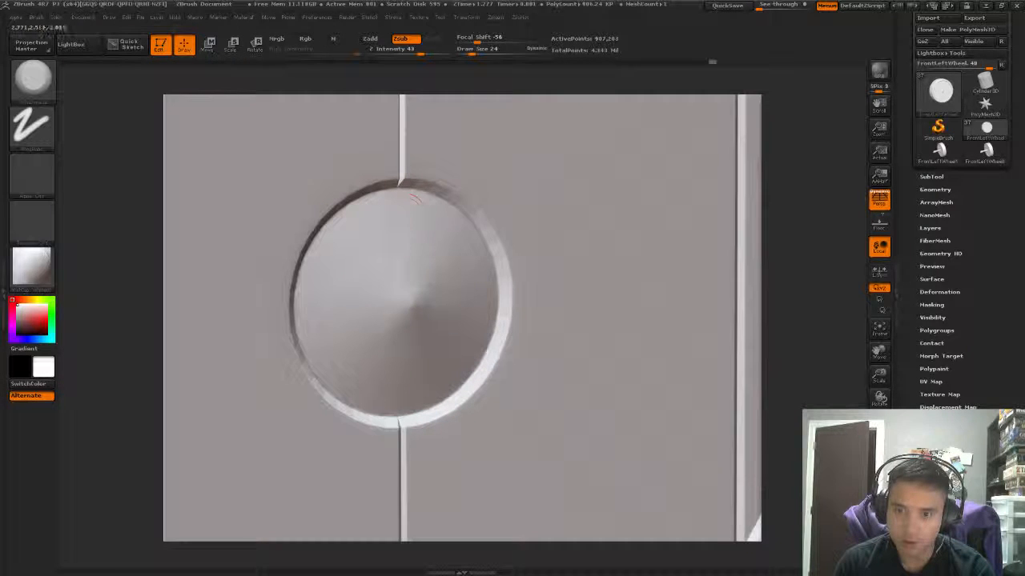
shift+drag(434, 222, 343, 312)
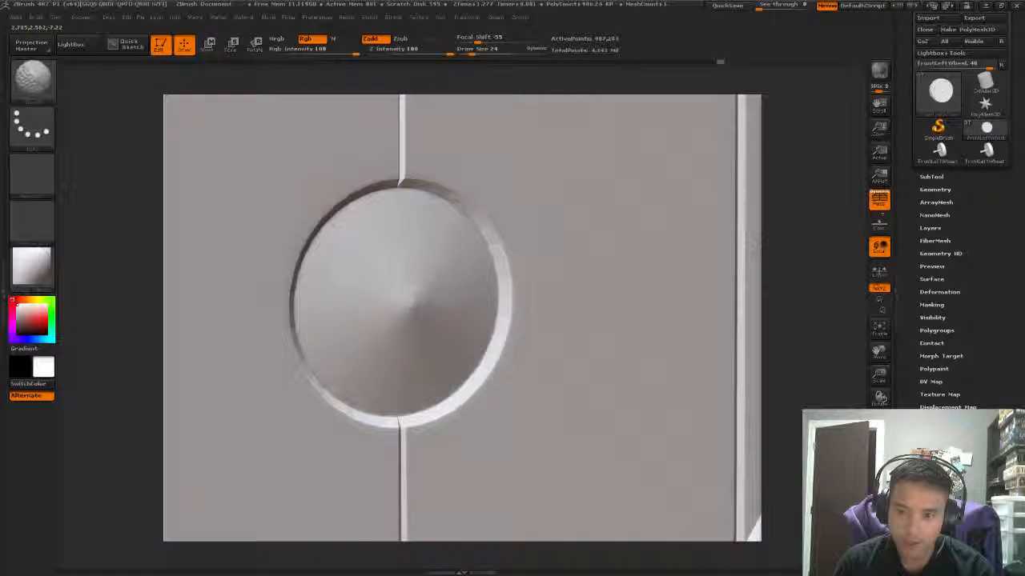
shift+drag(398, 270, 441, 317)
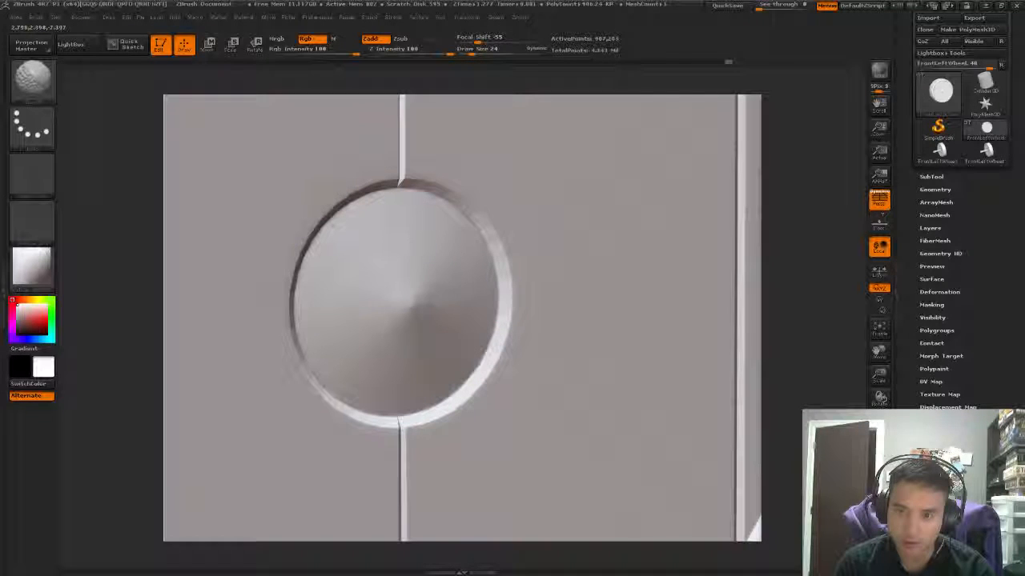
mouse_move(427, 215)
shift+mouse_down()
mouse_move(471, 274)
mouse_move(467, 293)
mouse_move(461, 282)
shift+mouse_up()
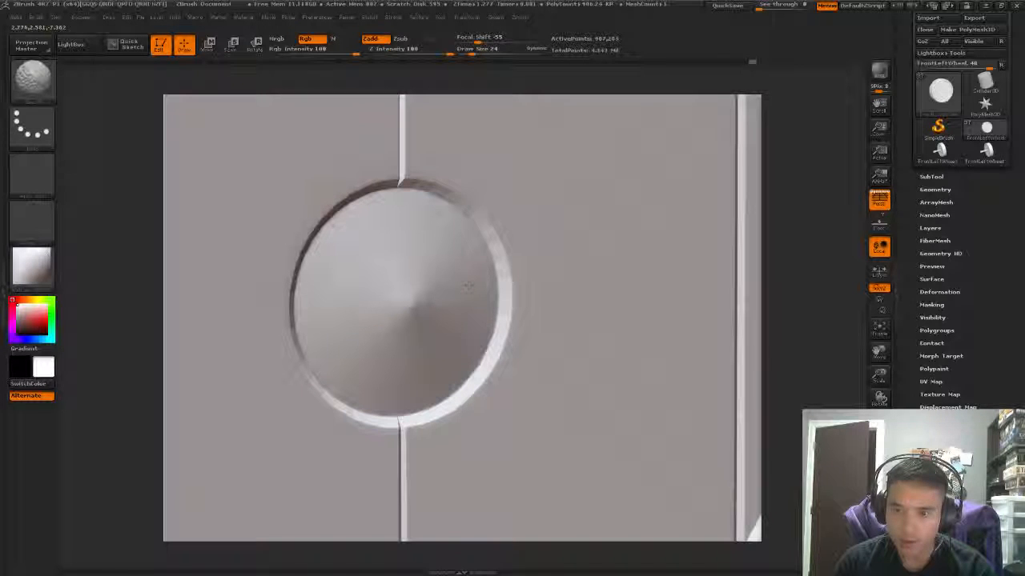
mouse_move(463, 236)
mouse_down()
mouse_move(473, 198)
mouse_move(487, 247)
mouse_move(478, 266)
mouse_up()
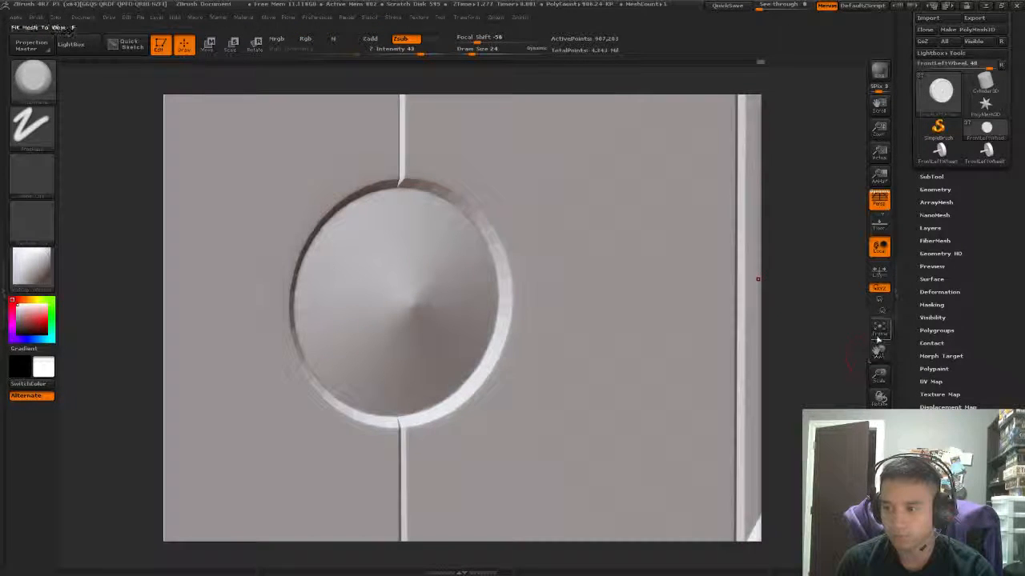
Set the draw size to 8, switch the trim brush to Zadd and flatten the facets along one side of the hub recess wall.
drag(879, 375, 934, 358)
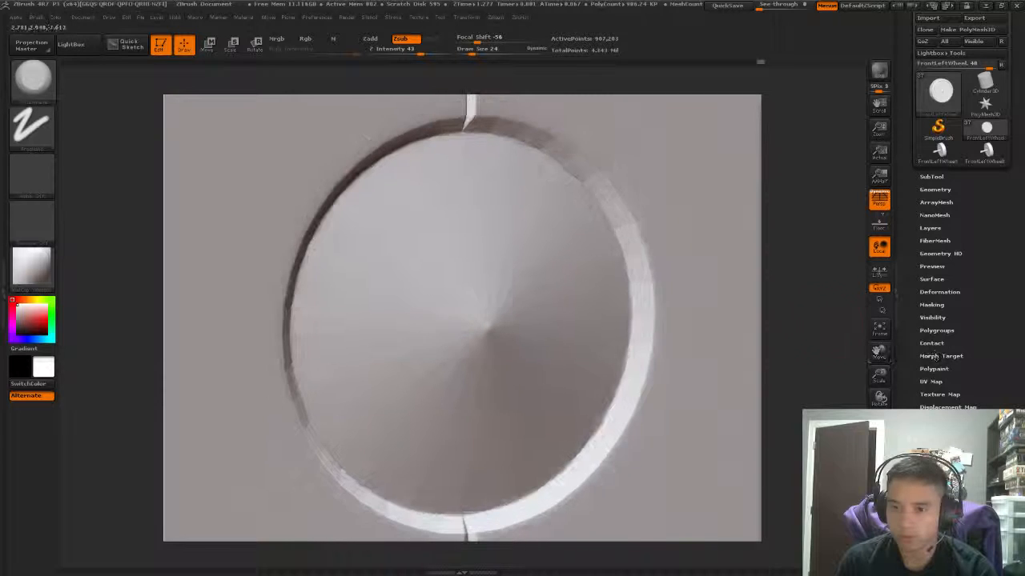
key(space)
drag(599, 201, 595, 202)
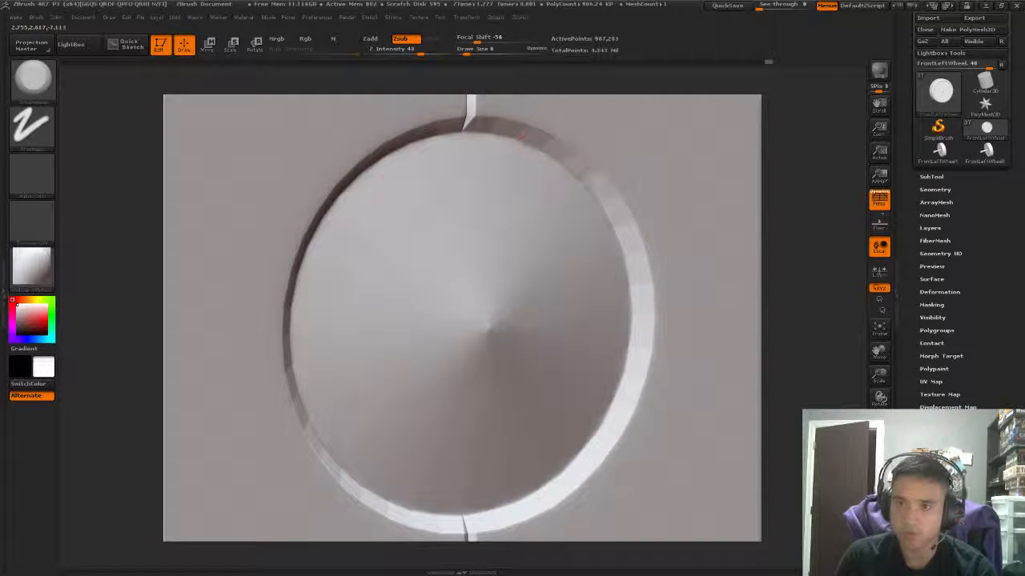
key(ctrl+z)
click(375, 40)
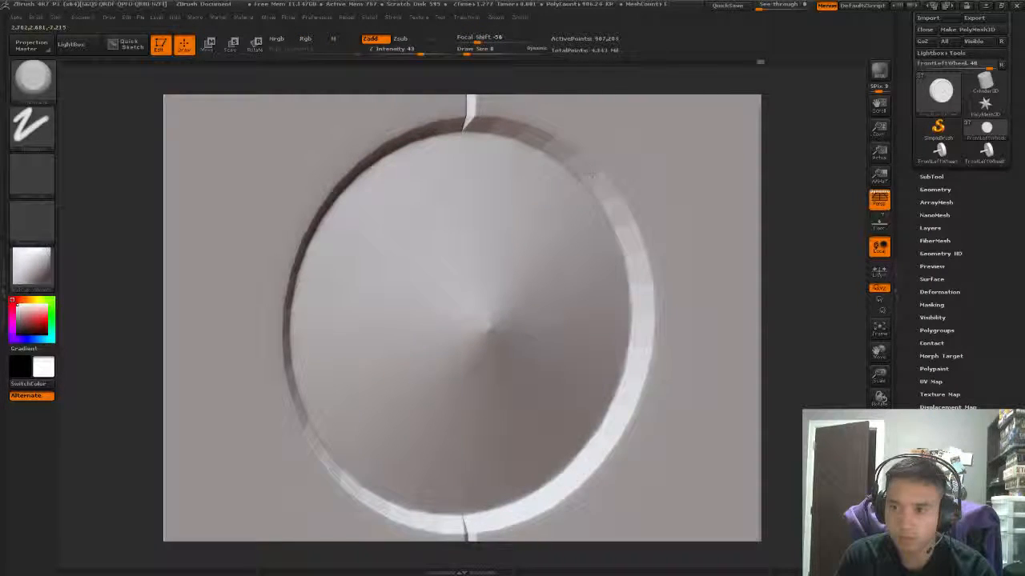
drag(621, 218, 626, 232)
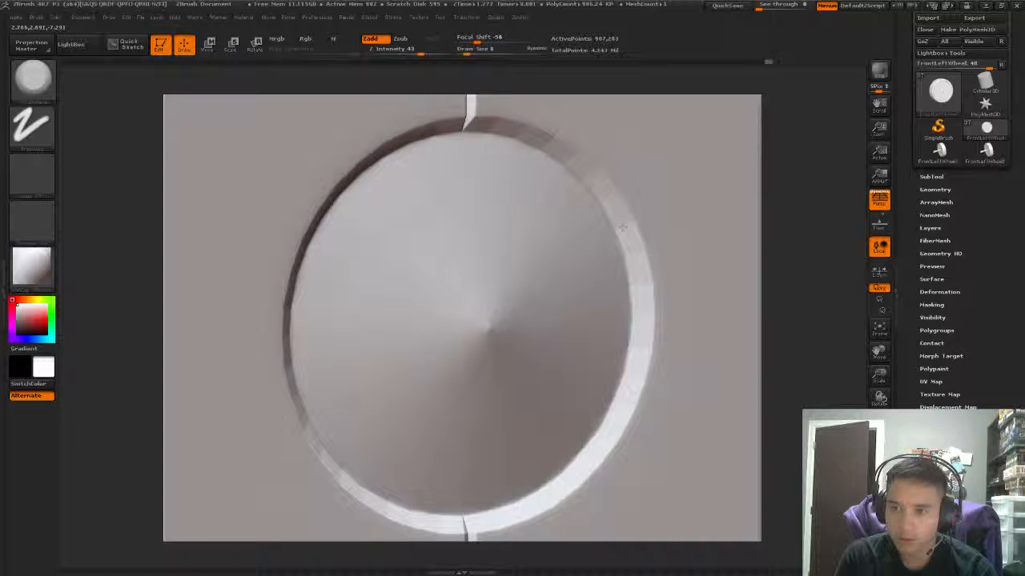
click(634, 262)
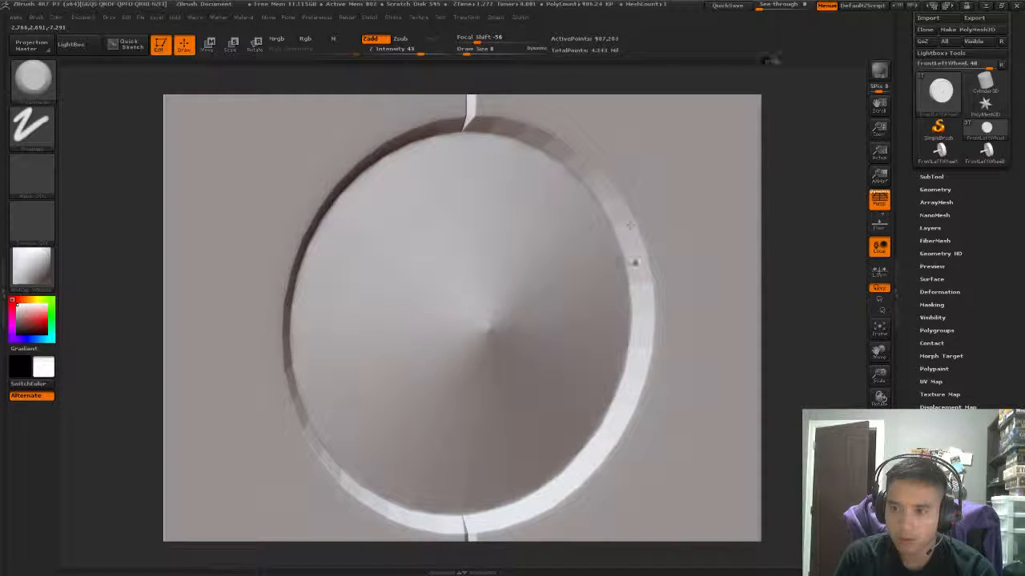
click(643, 308)
click(638, 344)
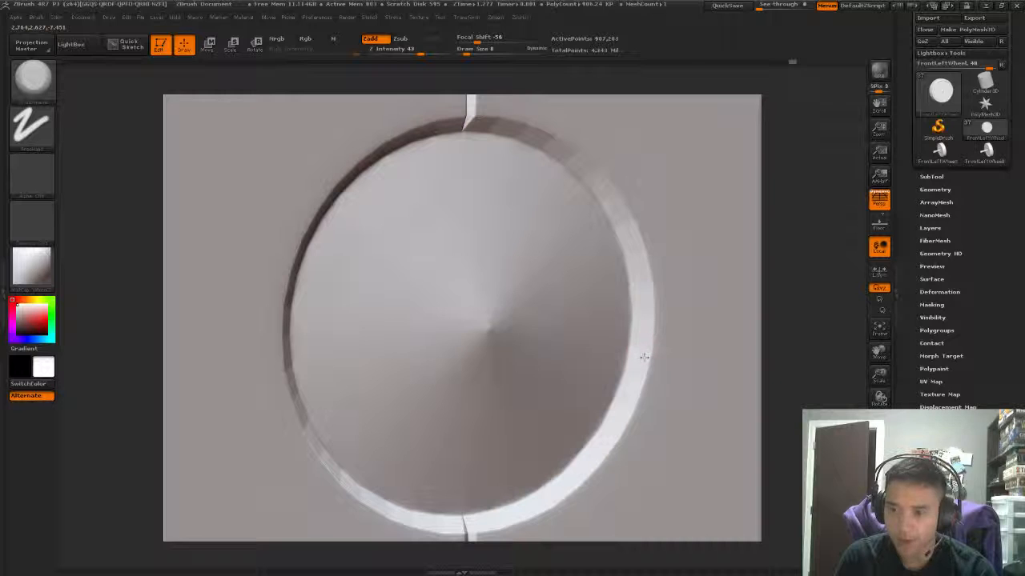
drag(643, 357, 626, 389)
drag(602, 160, 594, 185)
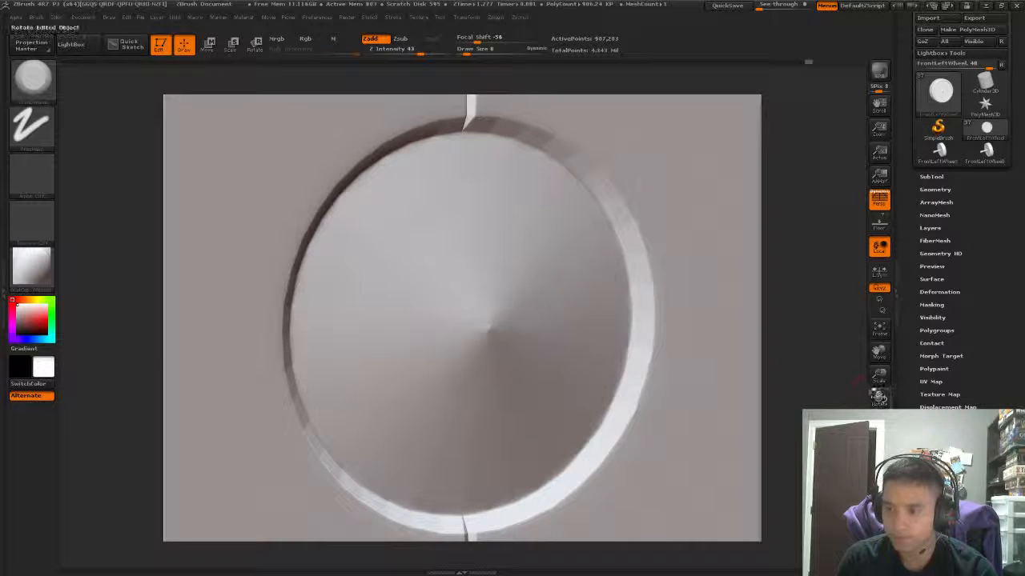
Trim and smooth the facets along the upper stretch of the hub recess wall, on the side opposite the flattened one.
drag(879, 393, 861, 387)
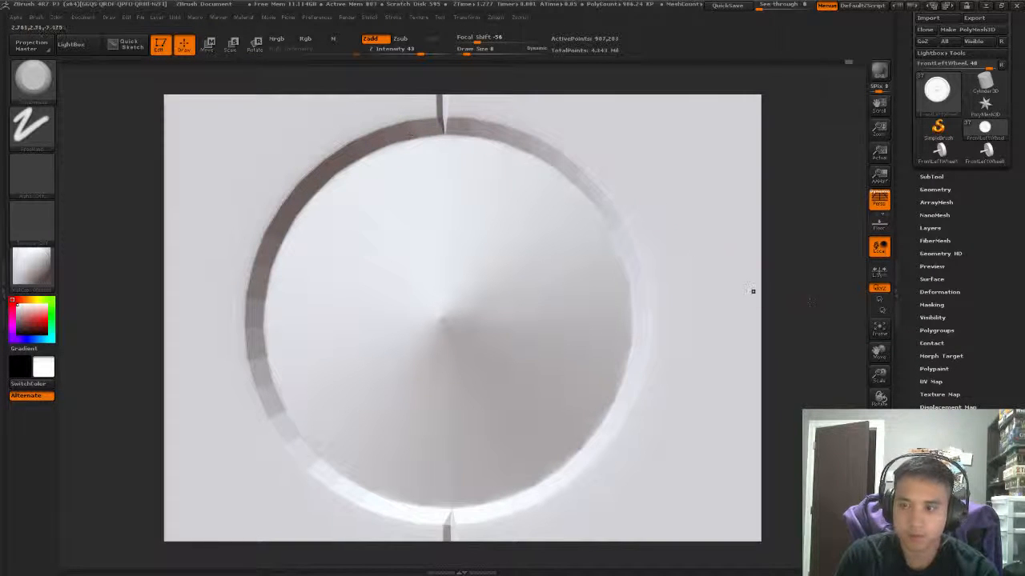
drag(879, 396, 845, 387)
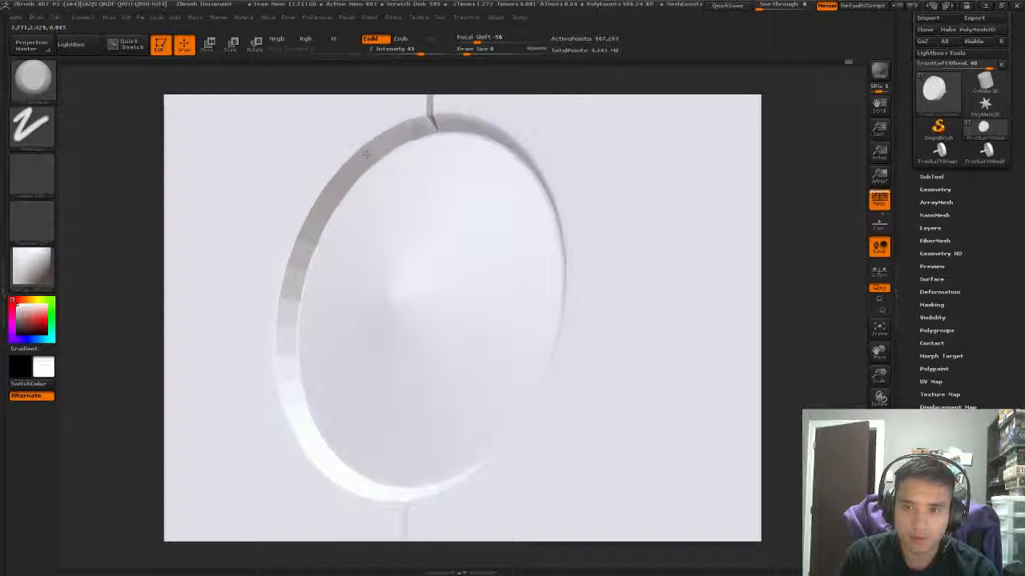
shift+drag(371, 158, 384, 146)
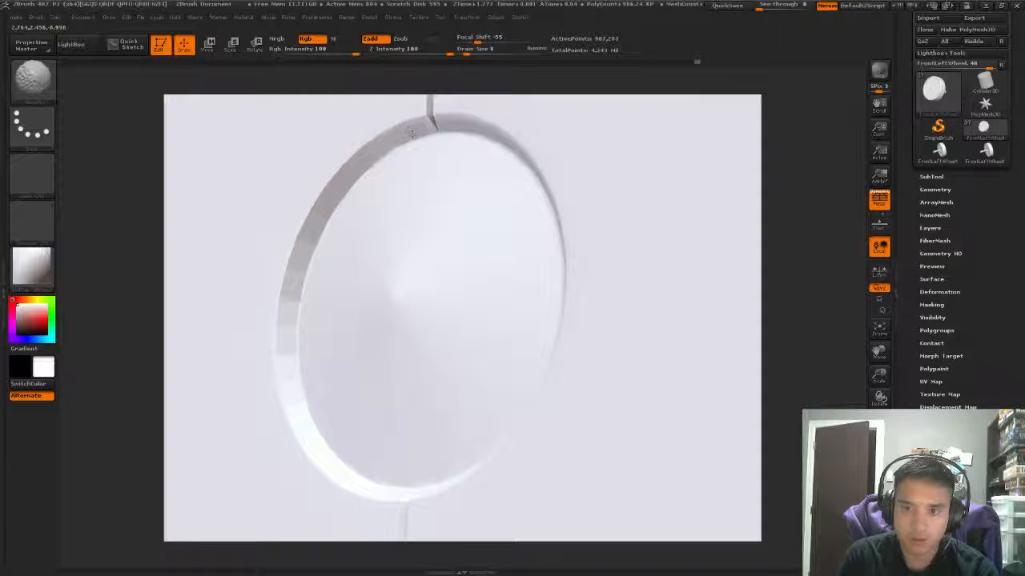
mouse_move(354, 170)
shift+mouse_down()
mouse_move(371, 164)
mouse_move(336, 194)
shift+mouse_up()
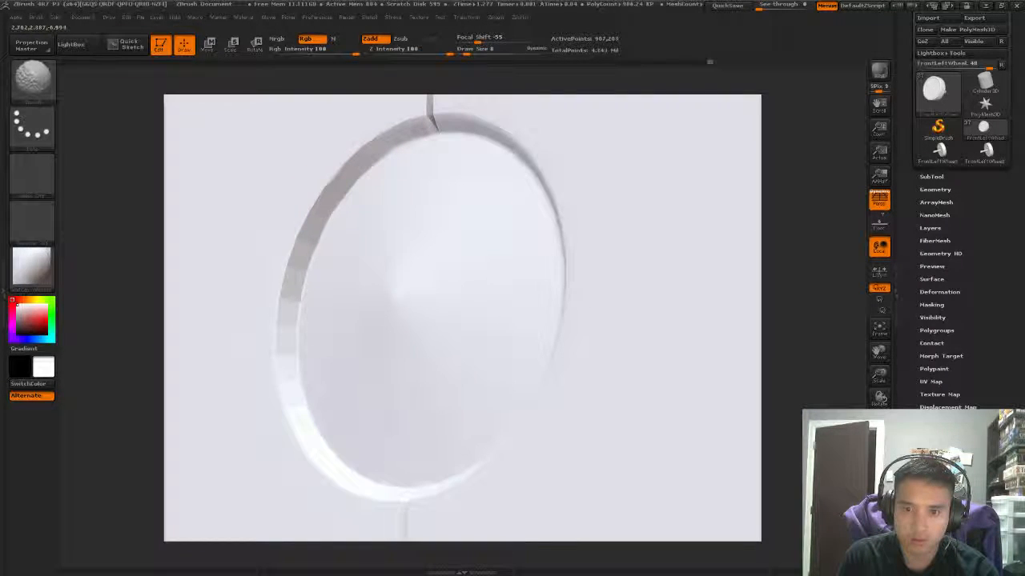
shift+drag(305, 244, 285, 322)
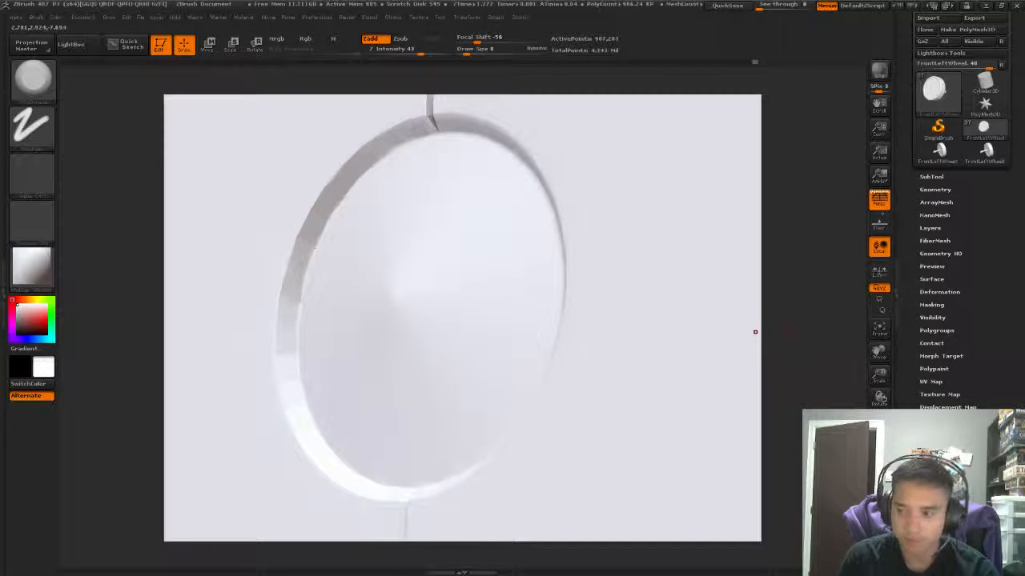
Flatten the remaining facets along the lower stretch of the same recess wall, down to the lower panel groove.
drag(879, 395, 881, 398)
drag(880, 353, 905, 324)
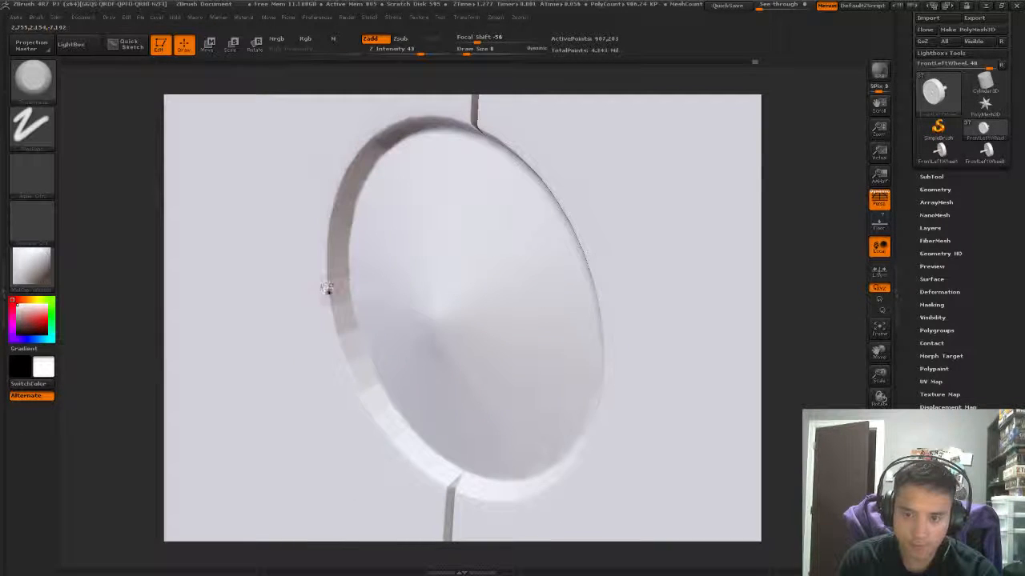
mouse_move(343, 279)
mouse_down()
mouse_move(344, 307)
mouse_move(341, 287)
mouse_up()
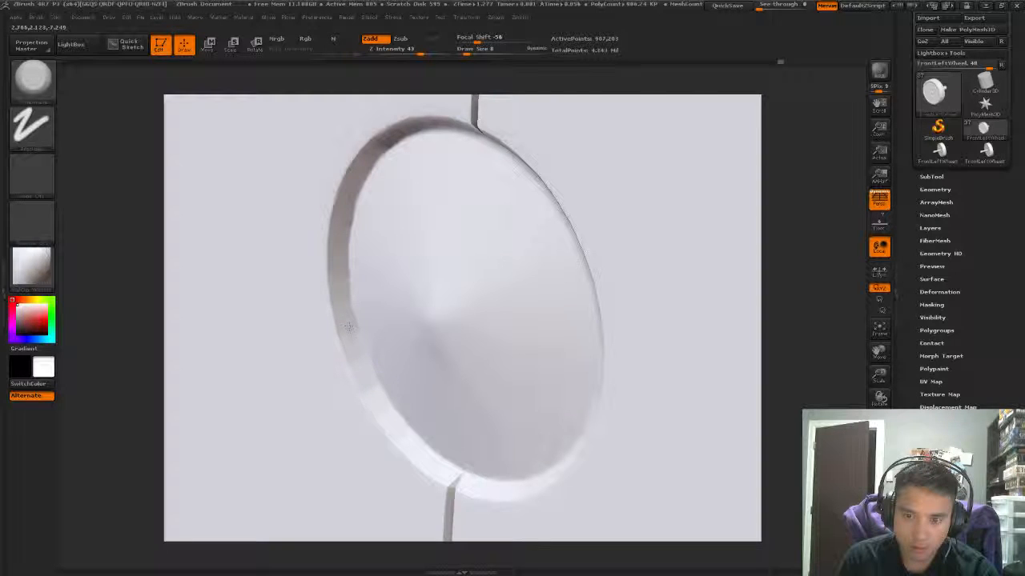
drag(349, 327, 368, 369)
drag(880, 397, 891, 397)
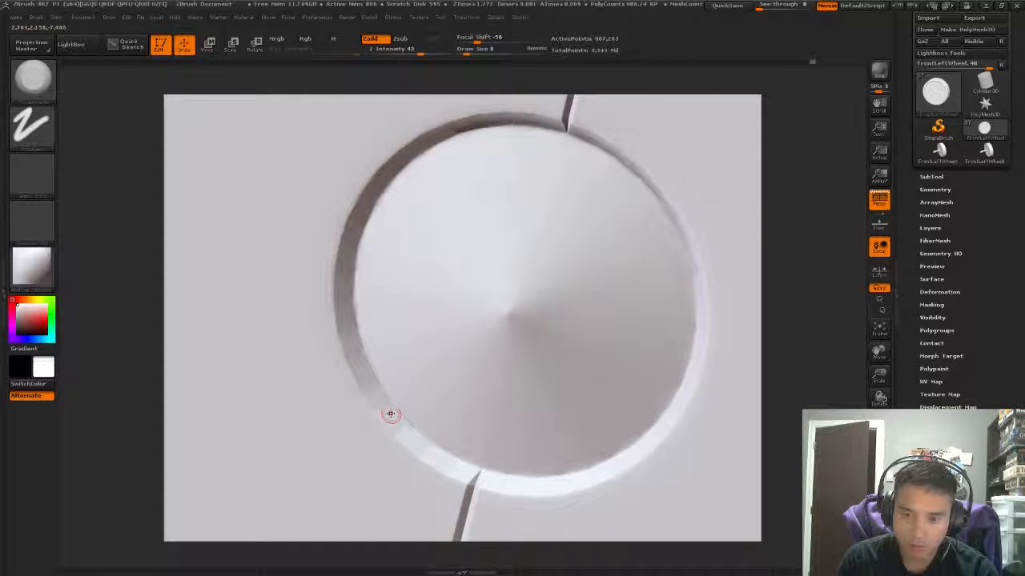
mouse_move(383, 409)
shift+mouse_down()
mouse_move(372, 395)
mouse_move(404, 440)
mouse_move(459, 470)
shift+mouse_up()
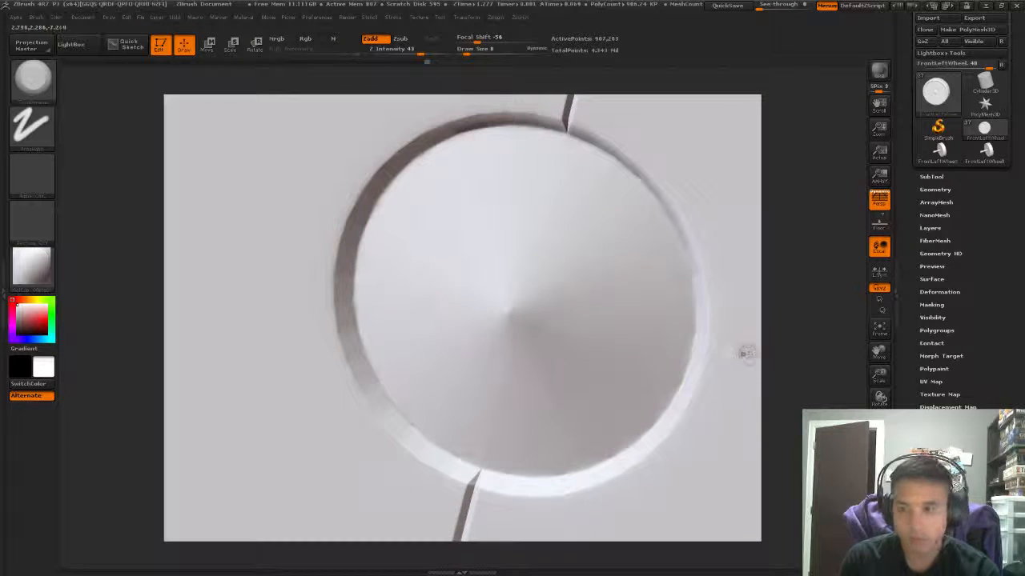
Trim and smooth the hub recess wall just below its junction with the upper panel groove.
mouse_move(881, 397)
mouse_down()
mouse_move(896, 398)
mouse_move(883, 382)
mouse_move(717, 363)
mouse_up()
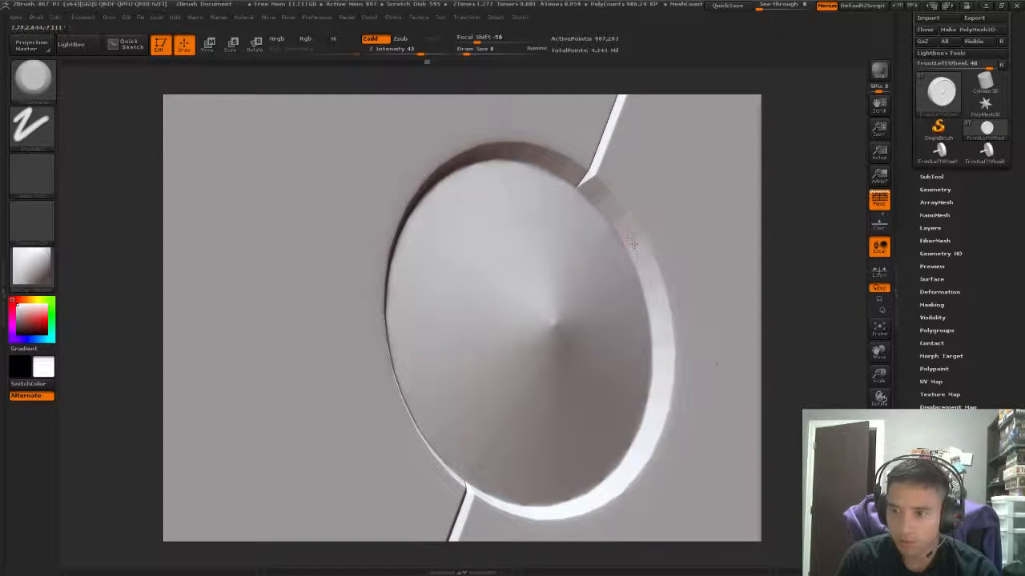
drag(633, 244, 634, 248)
key(shift)
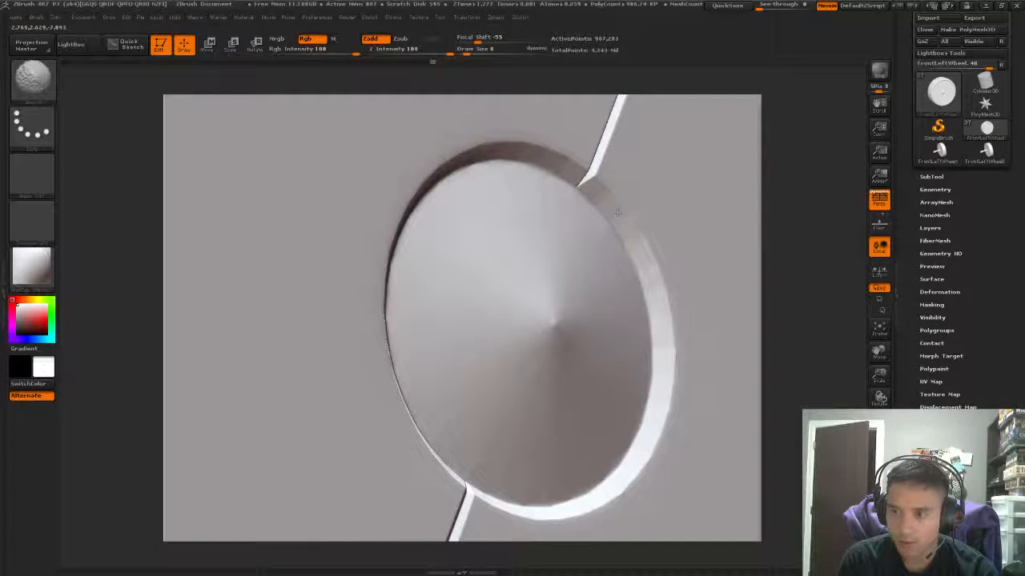
shift+drag(594, 194, 637, 257)
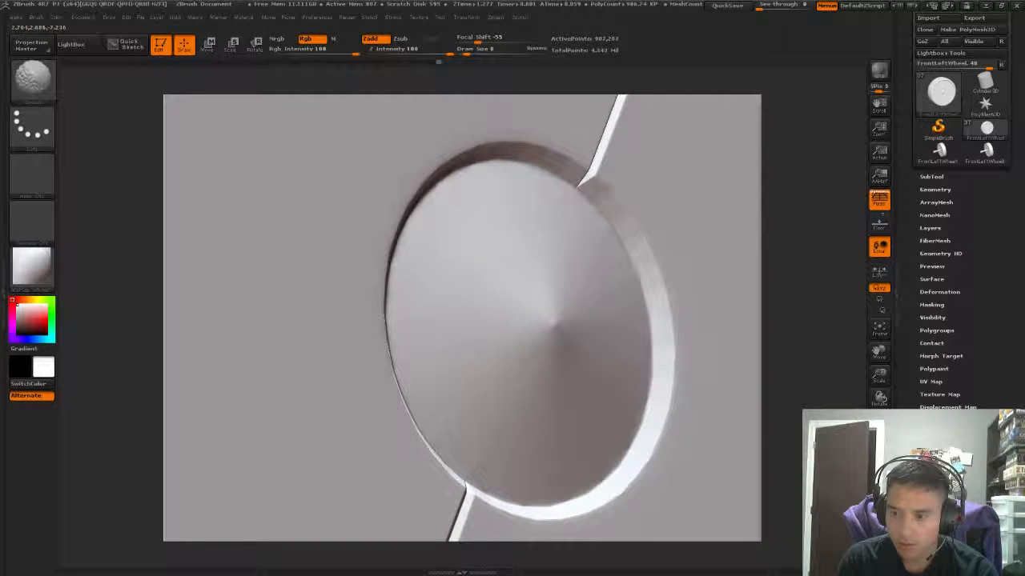
Examine the whole wheel from both sides, along with the faceted axle and its end collar.
drag(879, 374, 778, 370)
alt+drag(336, 253, 238, 282)
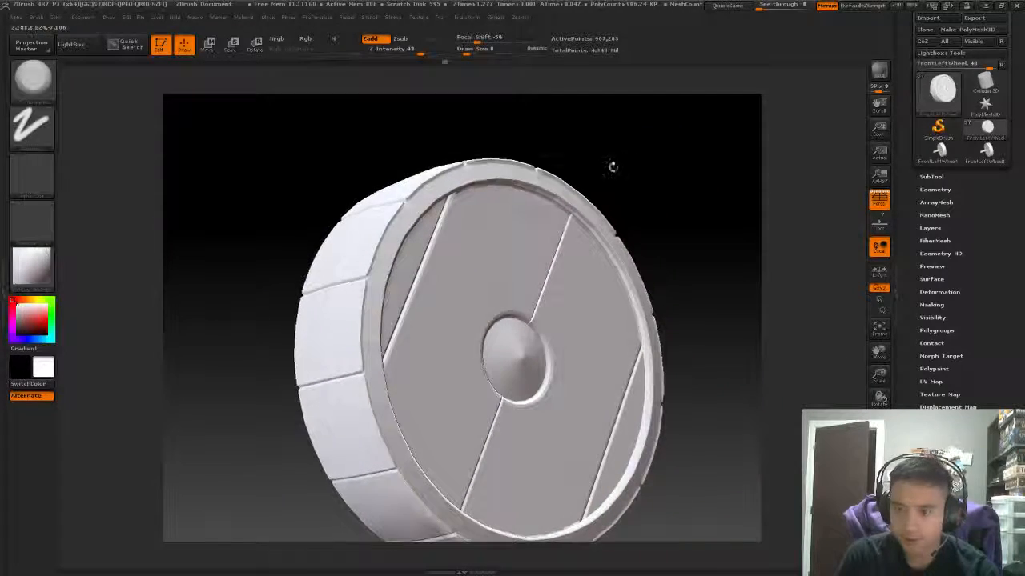
drag(613, 167, 634, 86)
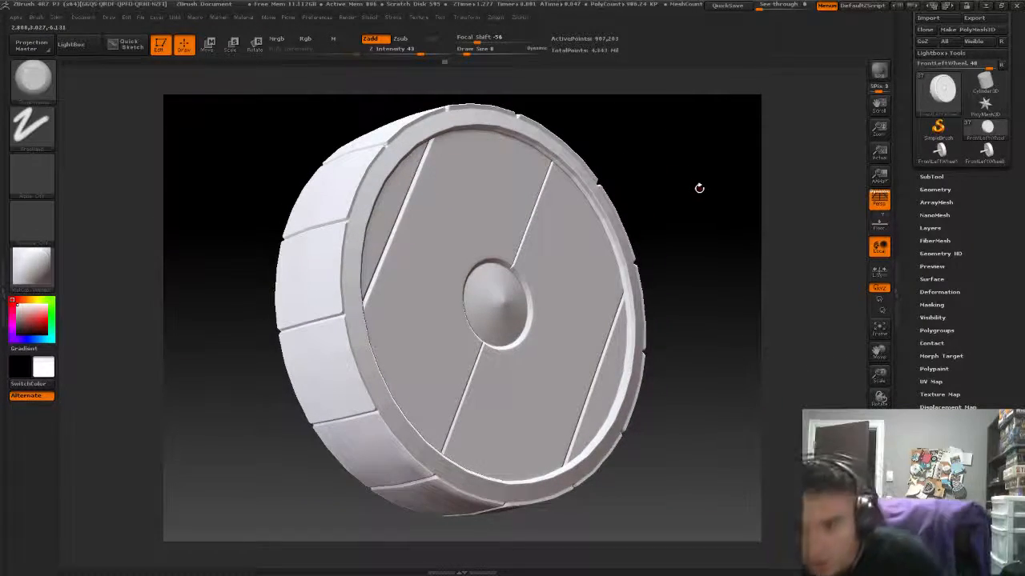
drag(700, 188, 841, 192)
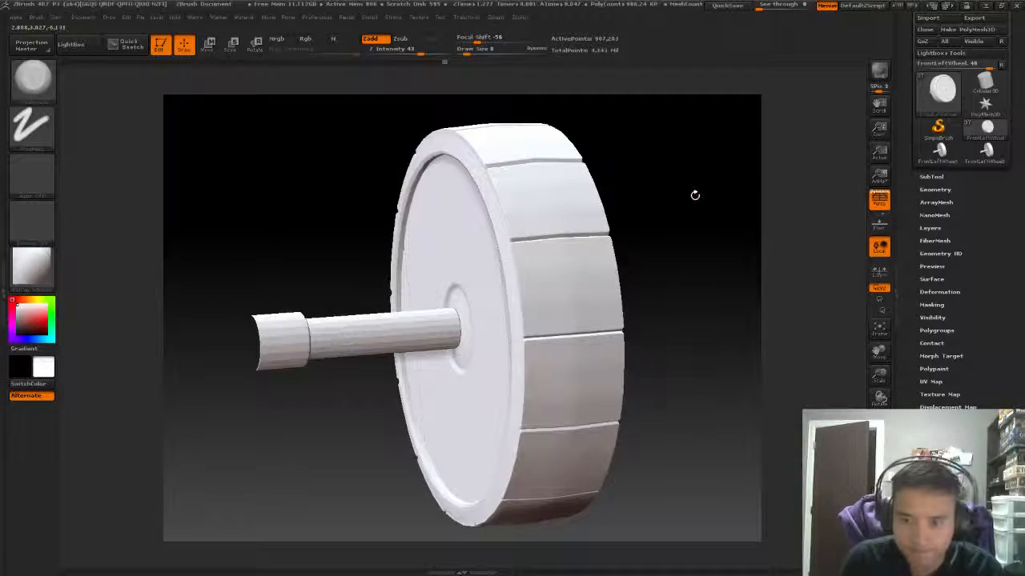
drag(693, 195, 714, 182)
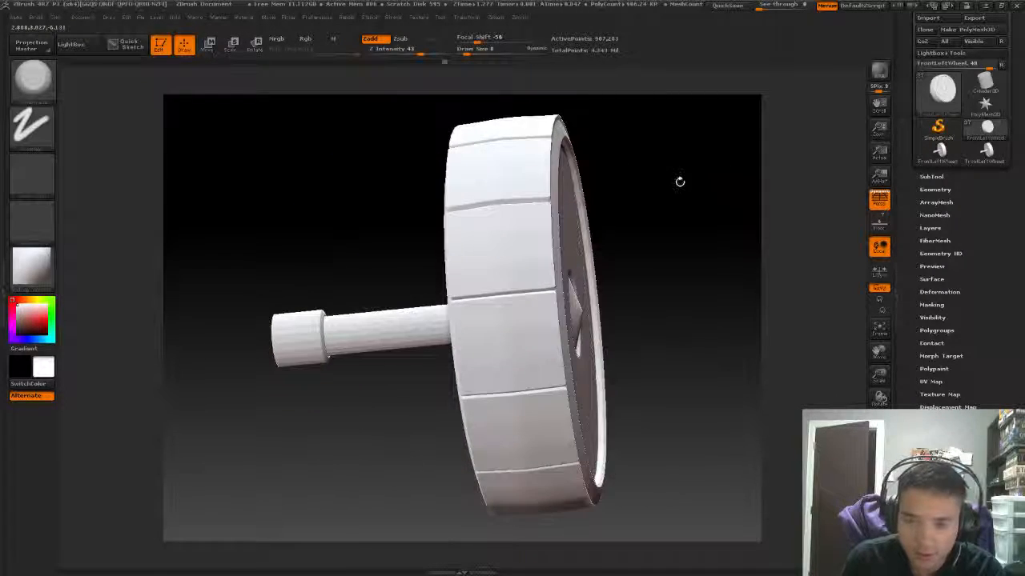
alt+drag(398, 202, 459, 295)
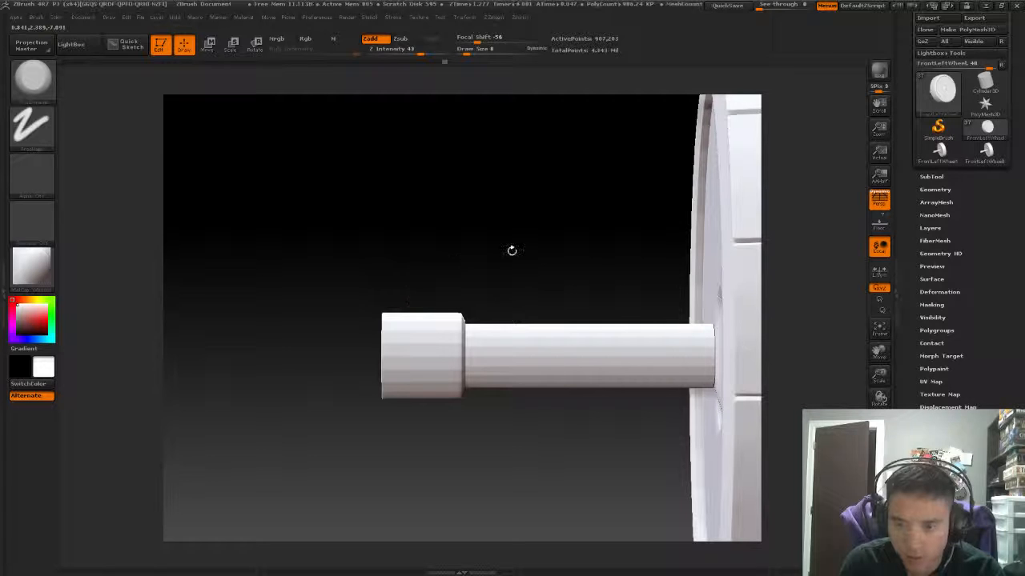
alt+drag(394, 224, 460, 232)
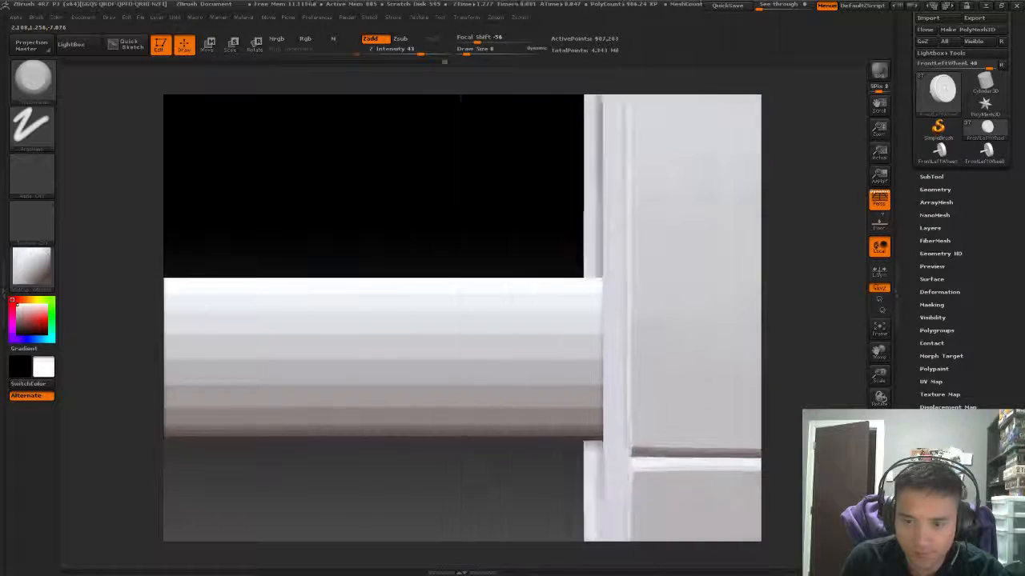
alt+drag(264, 201, 436, 223)
Set the draw size to 22, switch the trim brush to Zsub and flatten the first facets on the axle's end collar.
key(space)
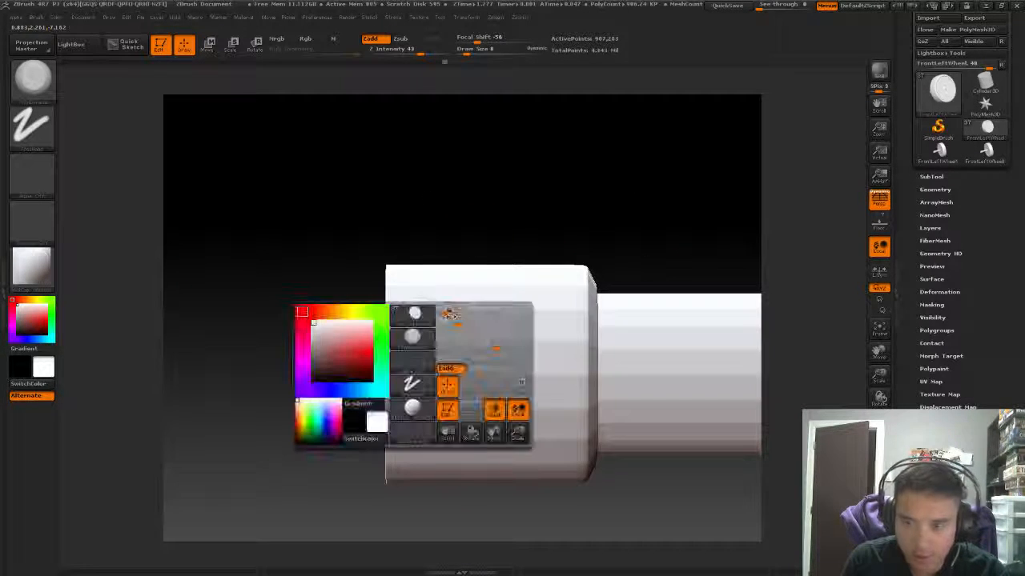
key(space)
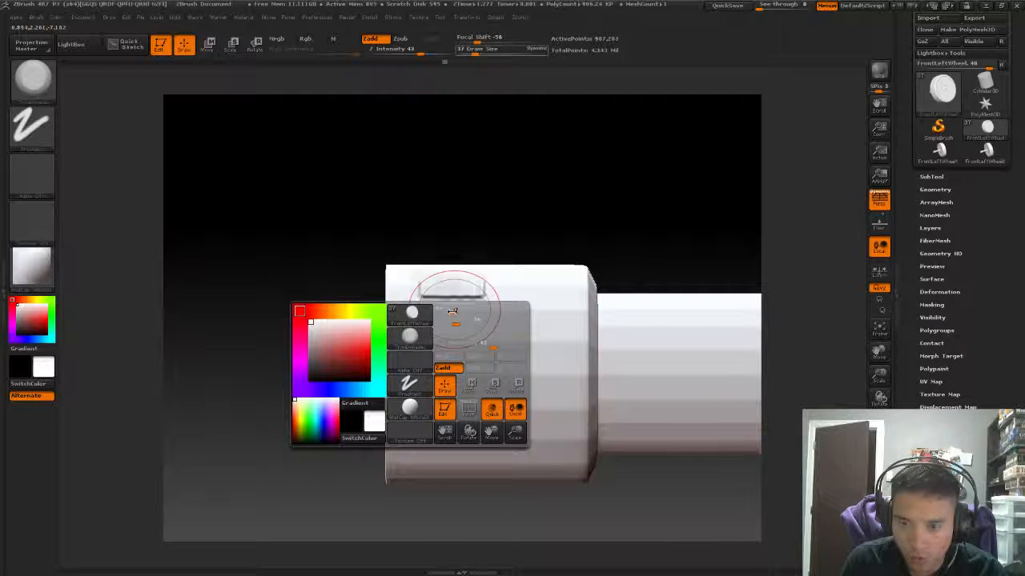
drag(452, 311, 447, 311)
mouse_move(519, 190)
mouse_down()
mouse_move(522, 217)
mouse_move(533, 208)
mouse_move(501, 136)
mouse_move(464, 133)
mouse_up()
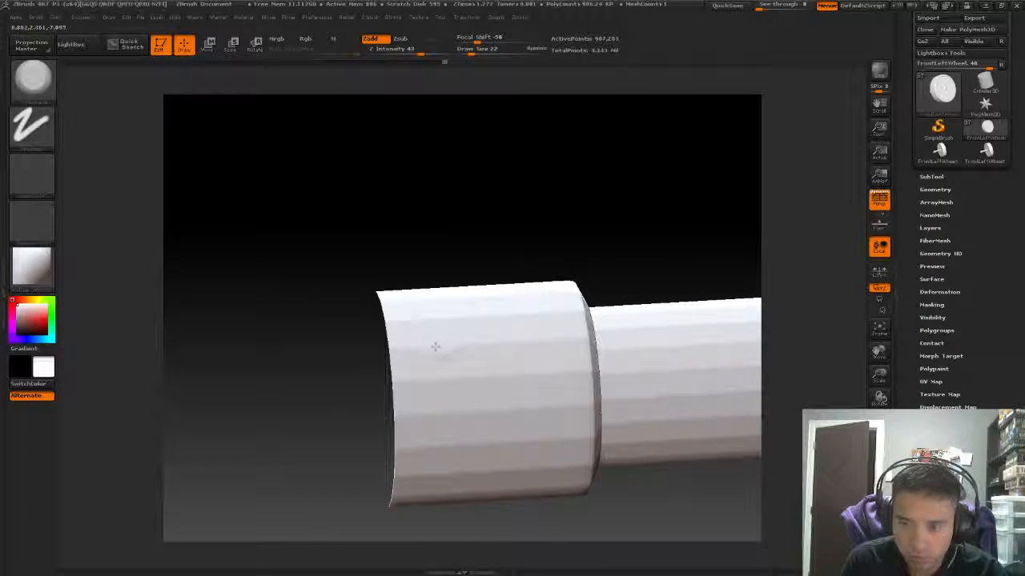
click(400, 39)
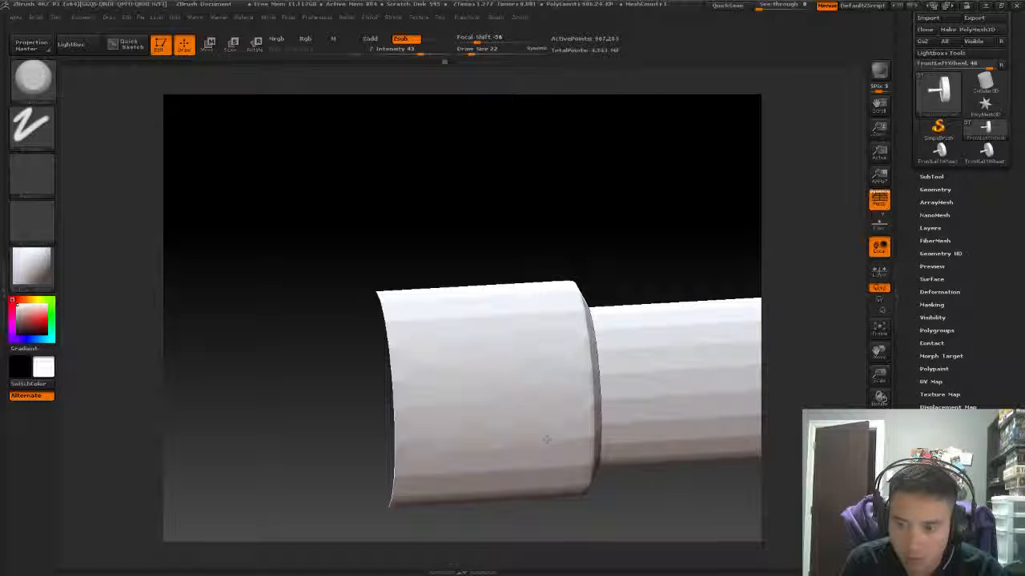
shift+drag(549, 365, 560, 413)
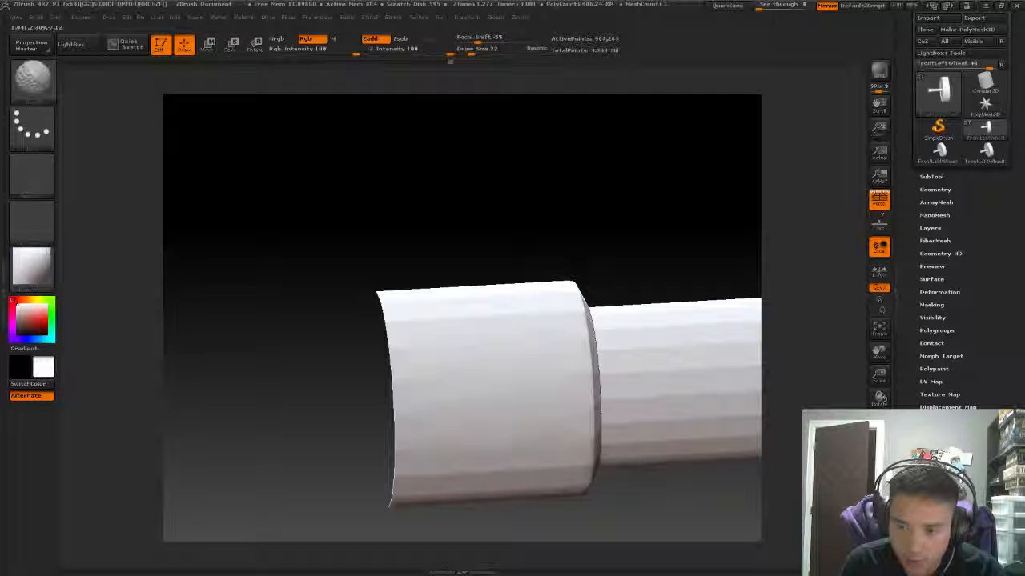
Reselect the TrimDynamic brush and even out the collar's front facets from its open end to the bevelled edge.
key(b)
key(t)
key(d)
mouse_move(624, 189)
mouse_down()
mouse_move(633, 209)
mouse_move(649, 141)
mouse_move(635, 199)
mouse_up()
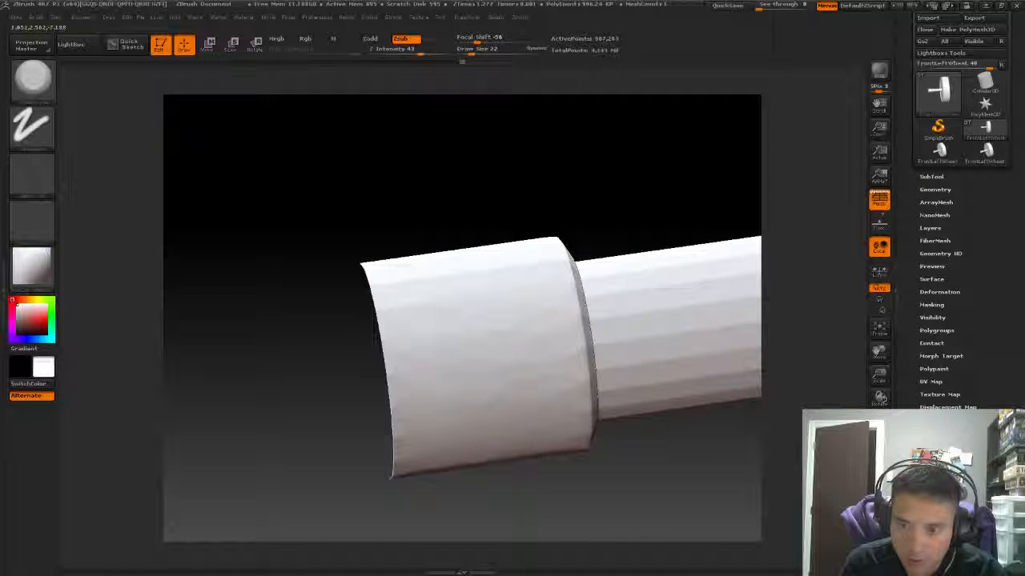
mouse_move(407, 302)
shift+mouse_down()
mouse_move(405, 313)
mouse_move(393, 293)
mouse_move(399, 308)
shift+mouse_up()
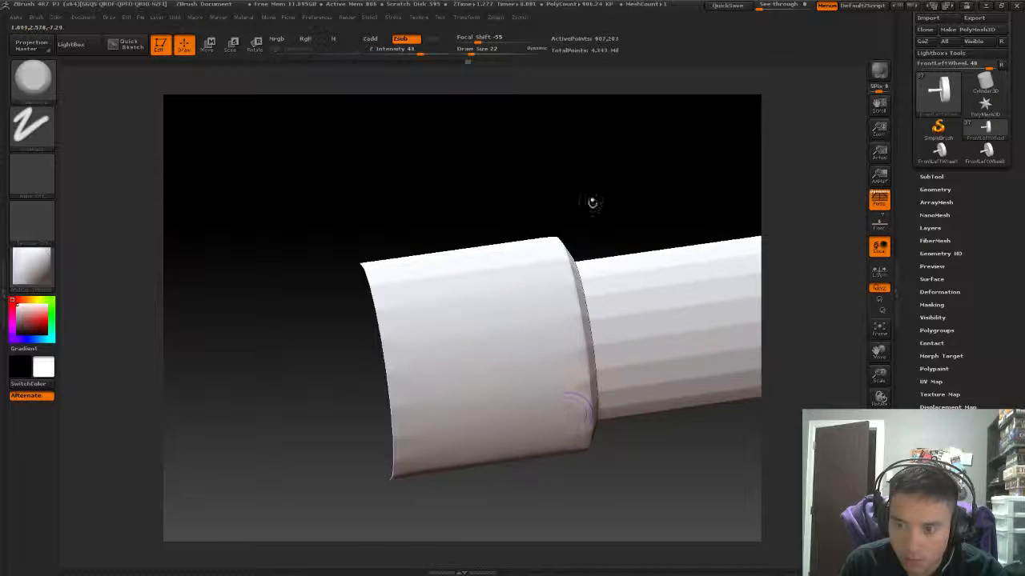
Trim and smooth the next band of facets around the axle's end collar.
mouse_move(592, 202)
mouse_down()
mouse_move(582, 165)
mouse_move(599, 257)
mouse_move(593, 198)
mouse_up()
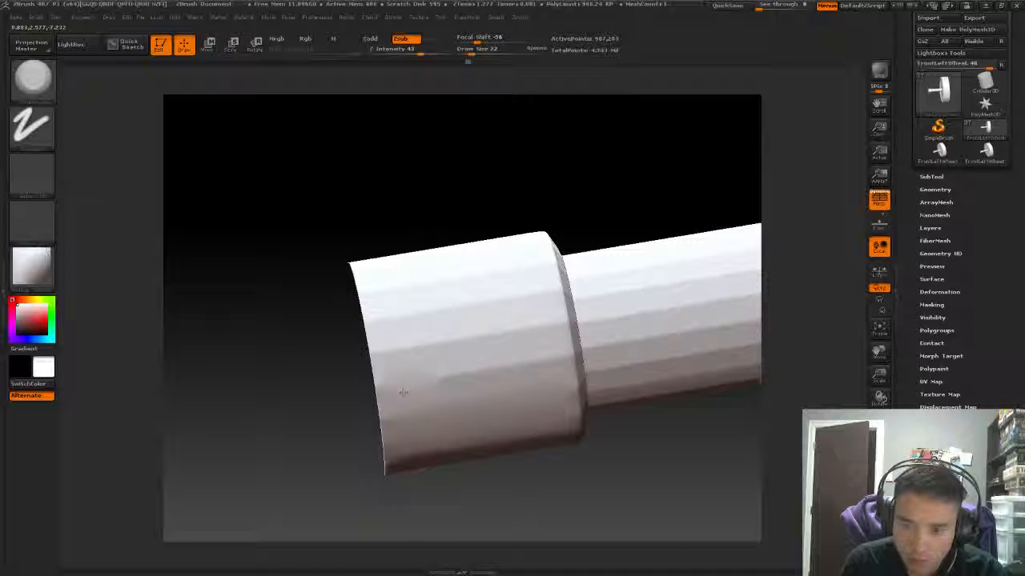
drag(403, 392, 541, 361)
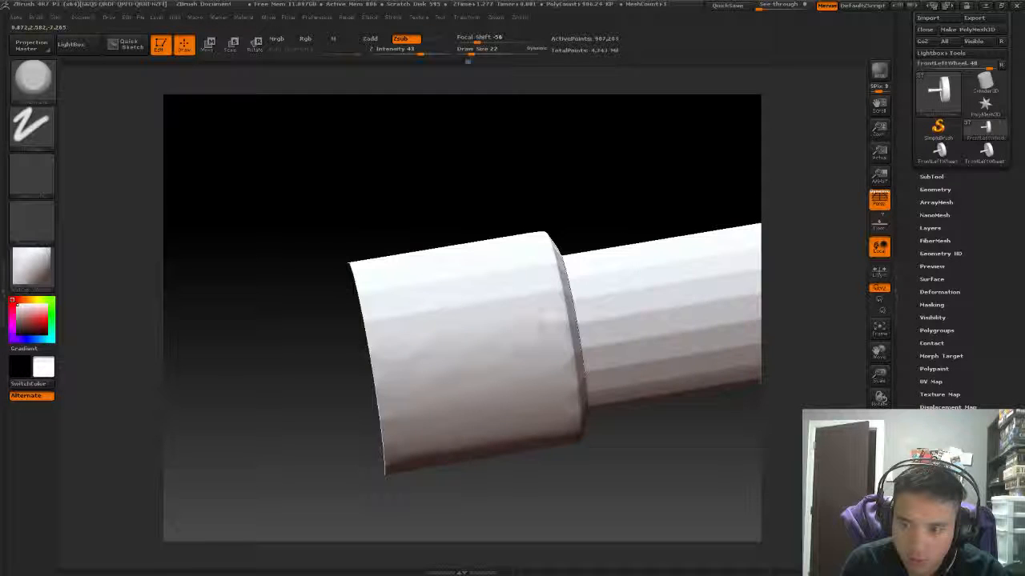
drag(597, 163, 608, 188)
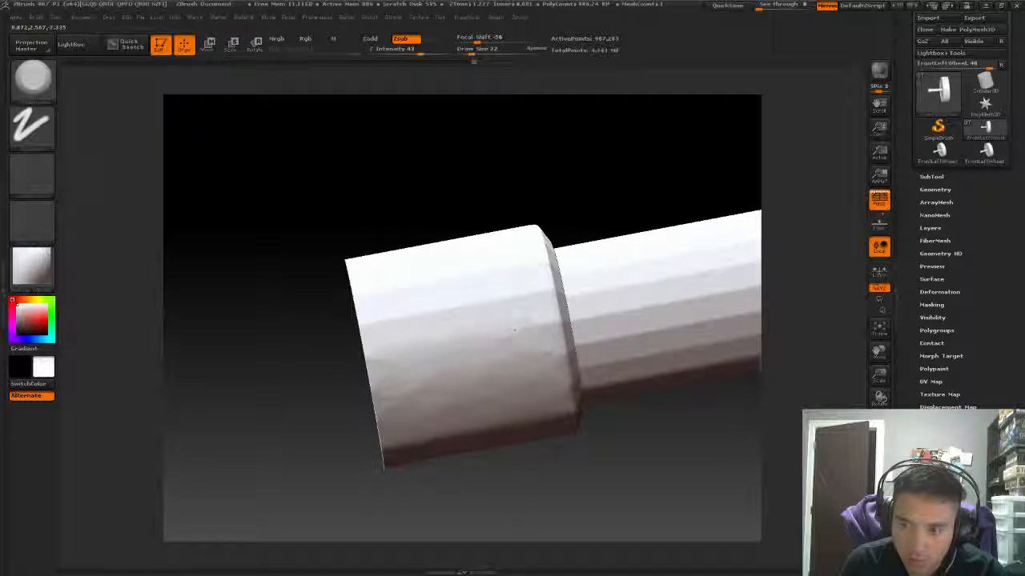
mouse_move(530, 331)
mouse_down()
mouse_move(541, 311)
mouse_move(546, 343)
mouse_up()
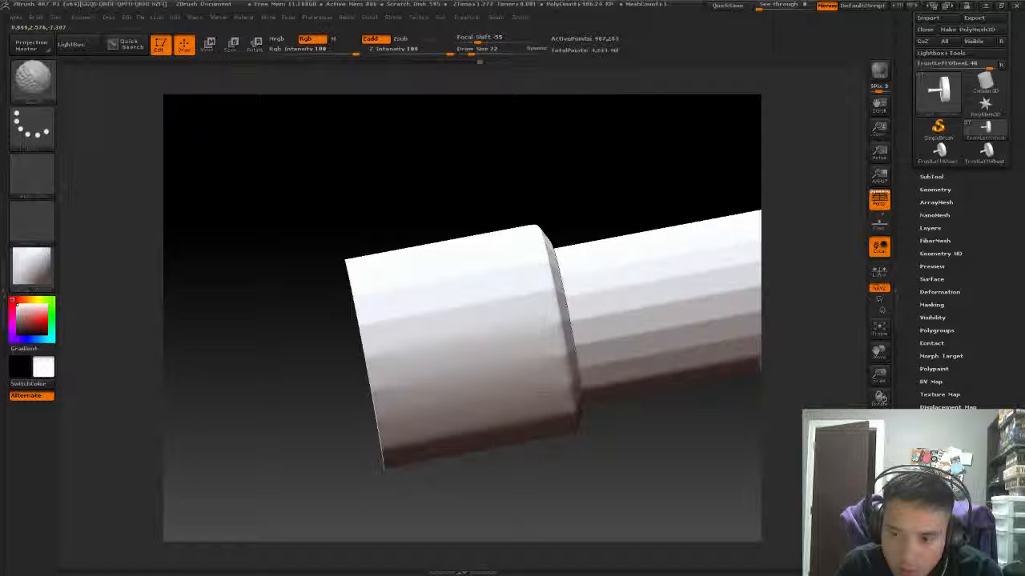
Rotate further around the collar, flatten the hard facet edges across its middle and smooth the trimmed surface.
drag(591, 150, 613, 233)
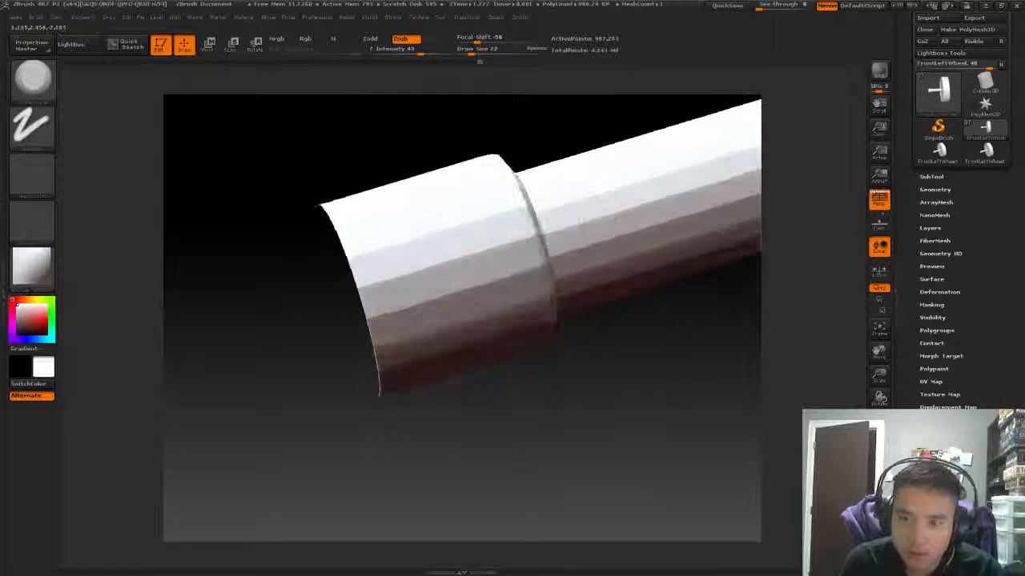
alt+drag(637, 299, 641, 467)
drag(503, 247, 490, 194)
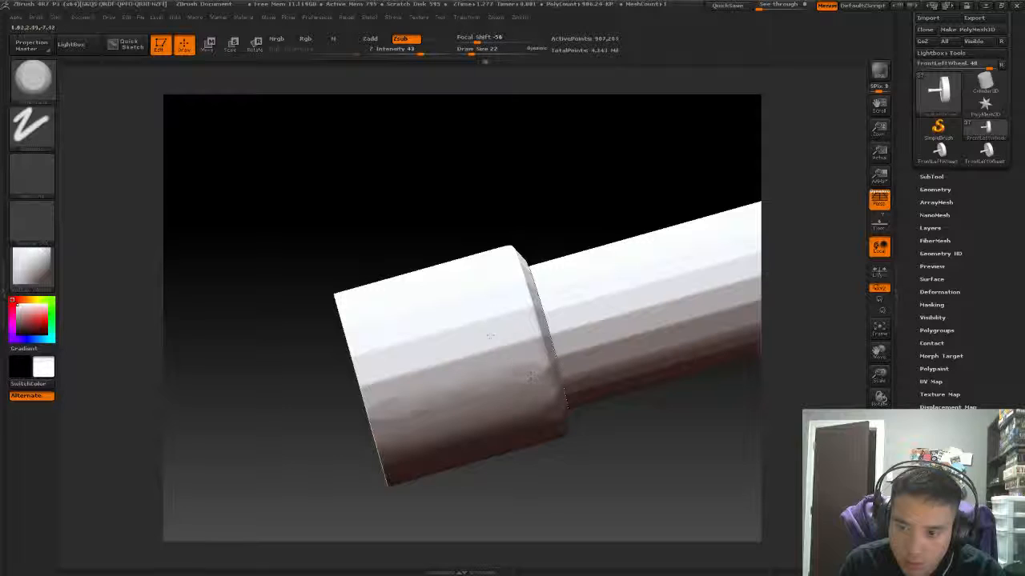
mouse_move(493, 349)
mouse_down()
mouse_move(515, 347)
mouse_move(418, 373)
mouse_move(389, 375)
mouse_move(376, 363)
mouse_up()
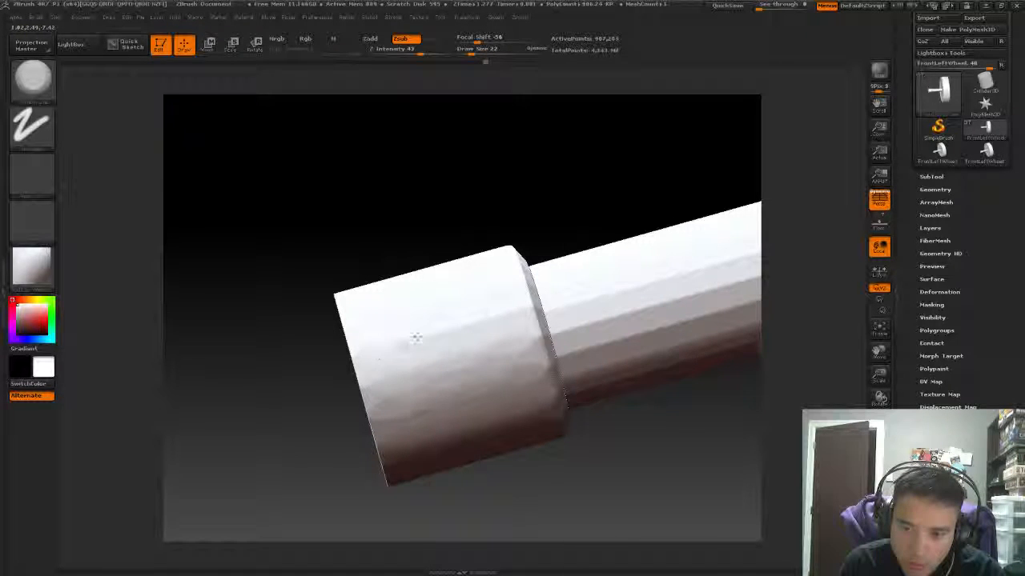
shift+drag(518, 317, 522, 336)
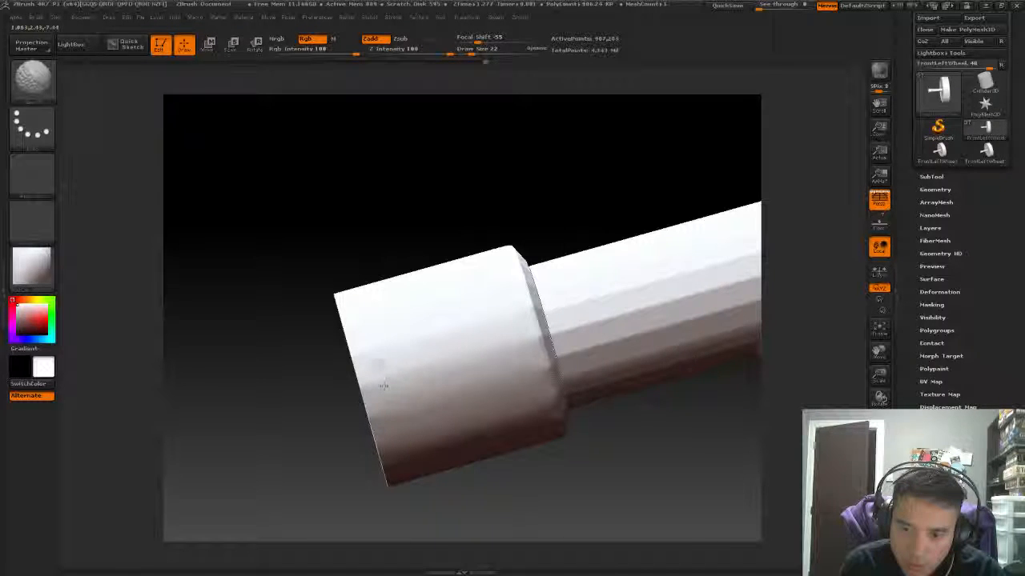
Flatten the next facets across the middle of the axle's end collar and smooth the trimmed area.
key(2)
drag(517, 169, 551, 144)
mouse_move(552, 295)
mouse_down()
mouse_move(449, 208)
mouse_move(389, 179)
mouse_move(513, 128)
mouse_move(551, 190)
mouse_move(530, 213)
mouse_move(539, 163)
mouse_move(556, 173)
mouse_move(489, 174)
mouse_up()
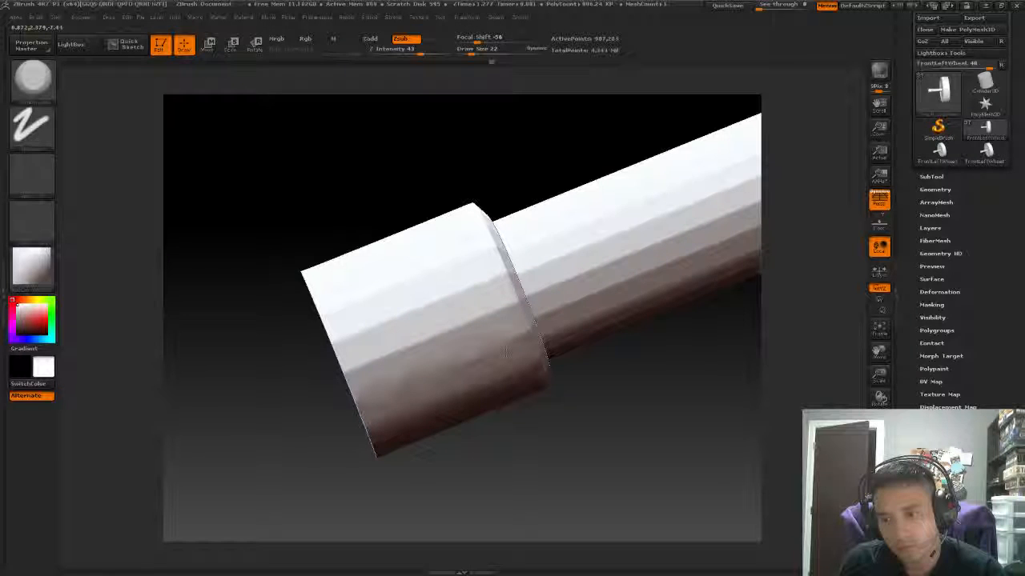
drag(417, 197, 405, 210)
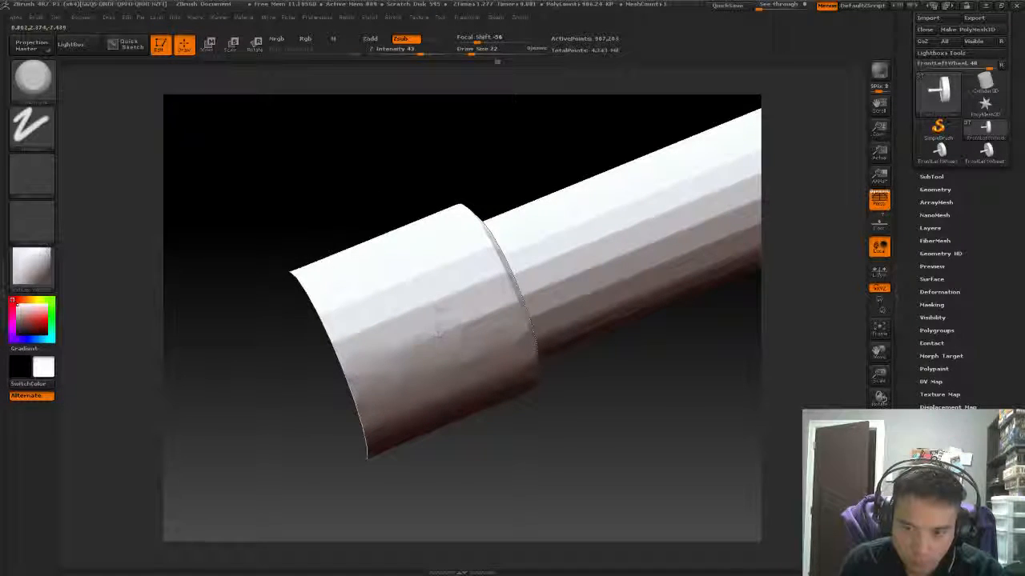
mouse_move(439, 334)
mouse_down()
mouse_move(499, 304)
mouse_move(504, 314)
mouse_move(454, 340)
mouse_up()
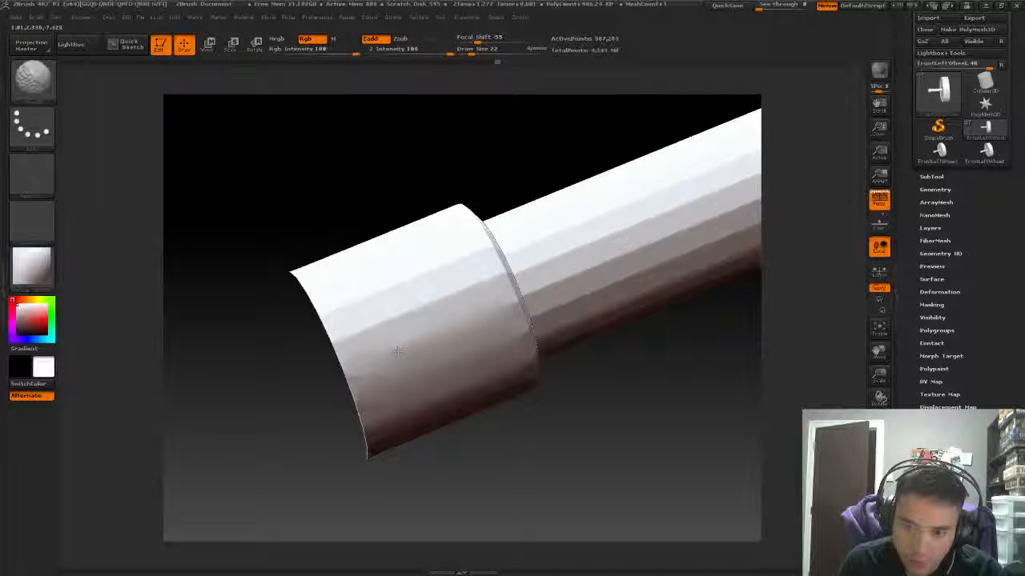
Trim the facet edges between the collar's middle and its bevelled edge, and smooth them towards the open end.
mouse_move(506, 160)
mouse_down()
mouse_move(537, 137)
mouse_move(599, 216)
mouse_up()
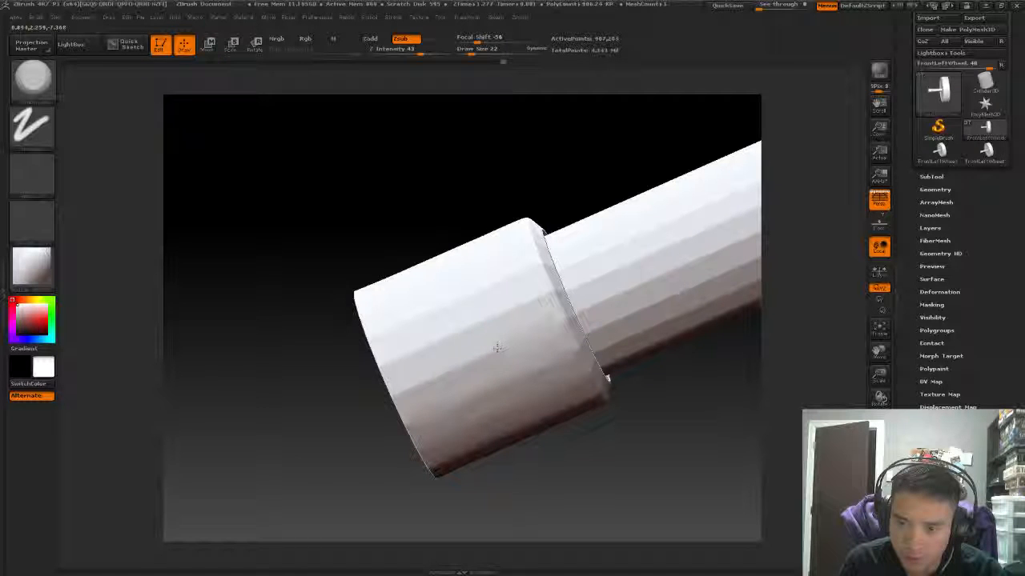
drag(477, 166, 488, 197)
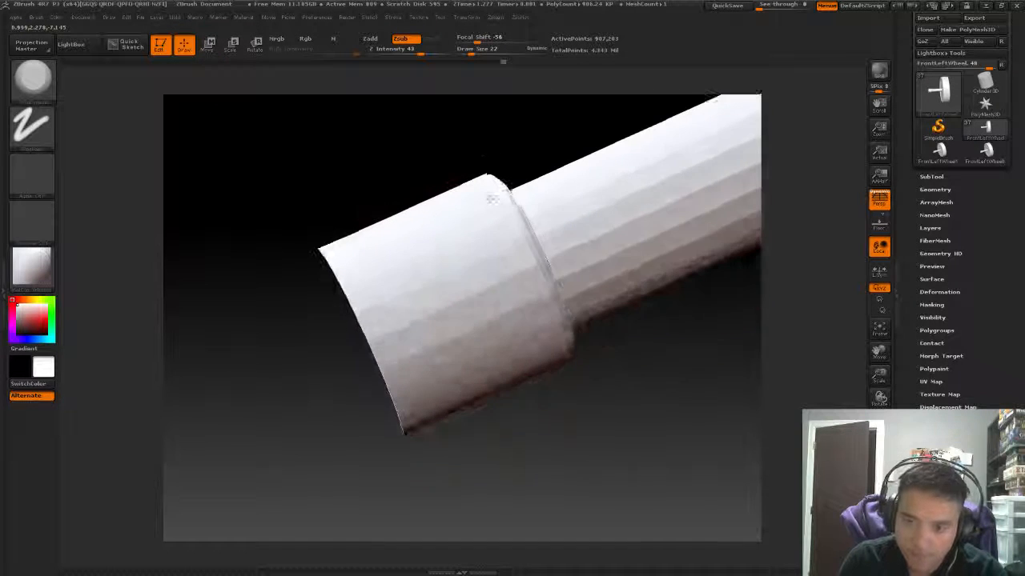
drag(448, 152, 474, 187)
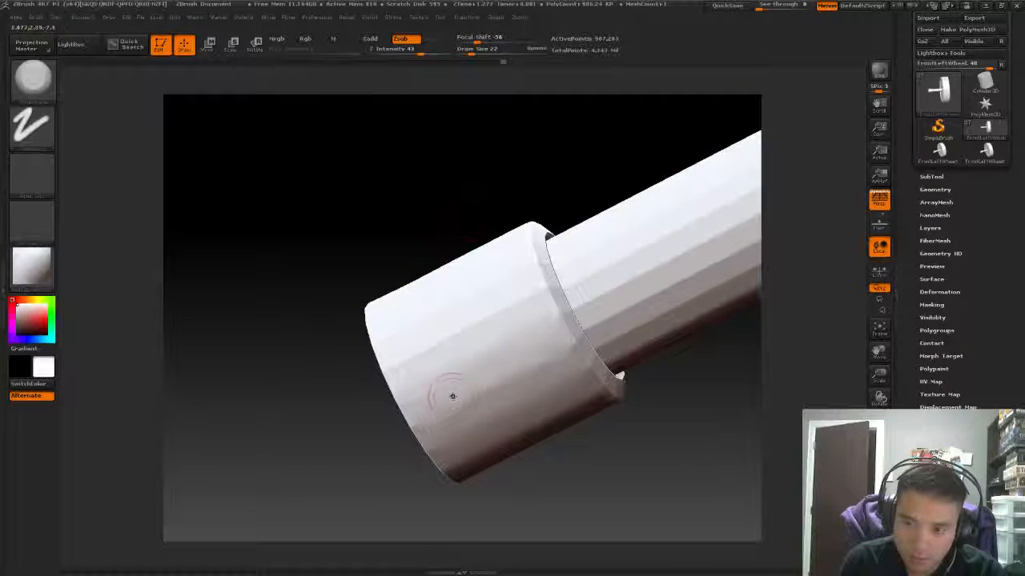
key(shift)
mouse_move(481, 383)
shift+mouse_down()
mouse_move(519, 362)
mouse_move(512, 328)
shift+mouse_up()
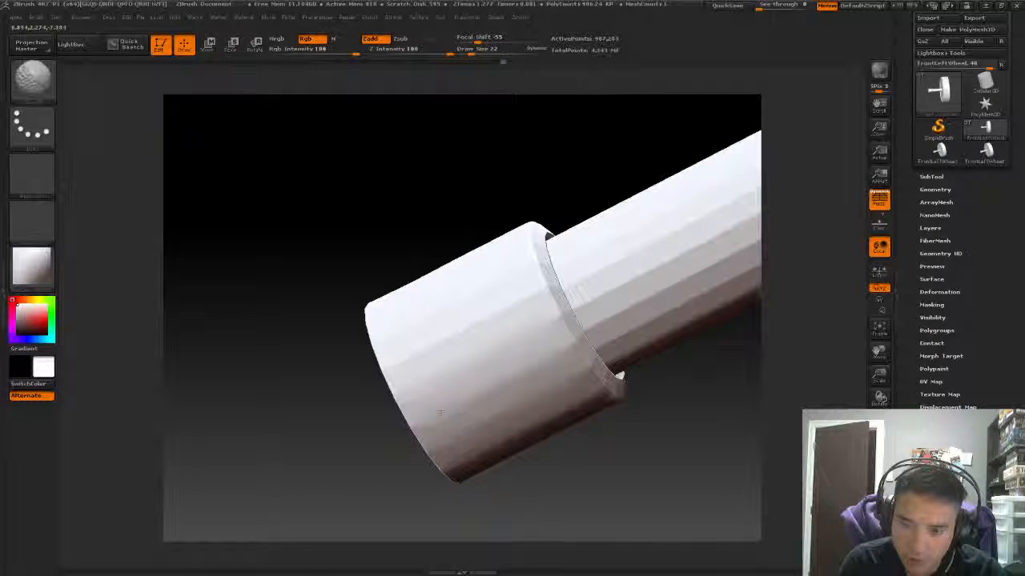
Trim the remaining hard facet edges on this side of the end collar and smooth out the leftover marks.
mouse_move(496, 176)
mouse_down()
mouse_move(518, 174)
mouse_move(524, 200)
mouse_up()
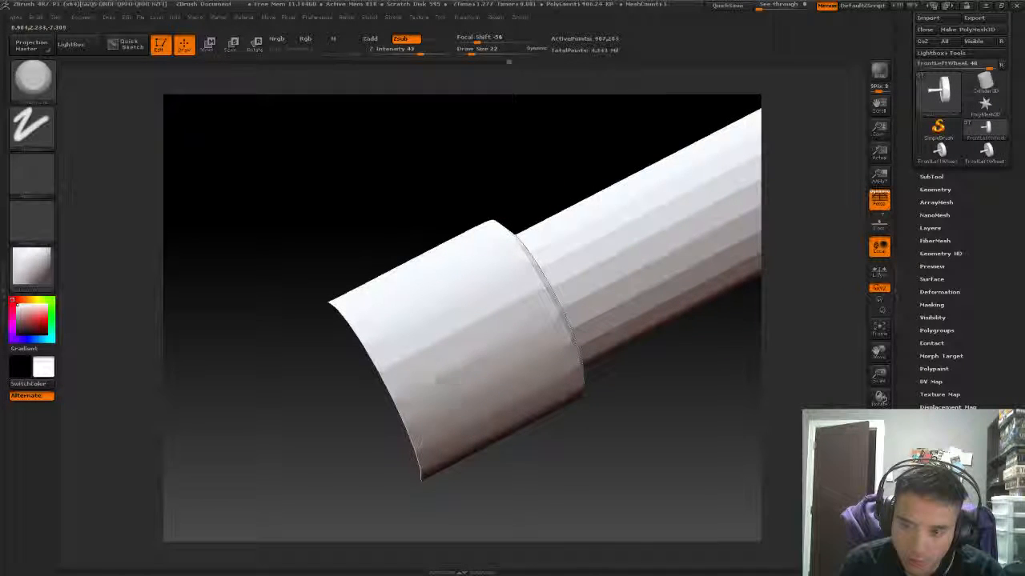
mouse_move(443, 381)
shift+mouse_down()
mouse_move(472, 364)
mouse_move(457, 393)
mouse_move(517, 323)
mouse_move(492, 313)
shift+mouse_up()
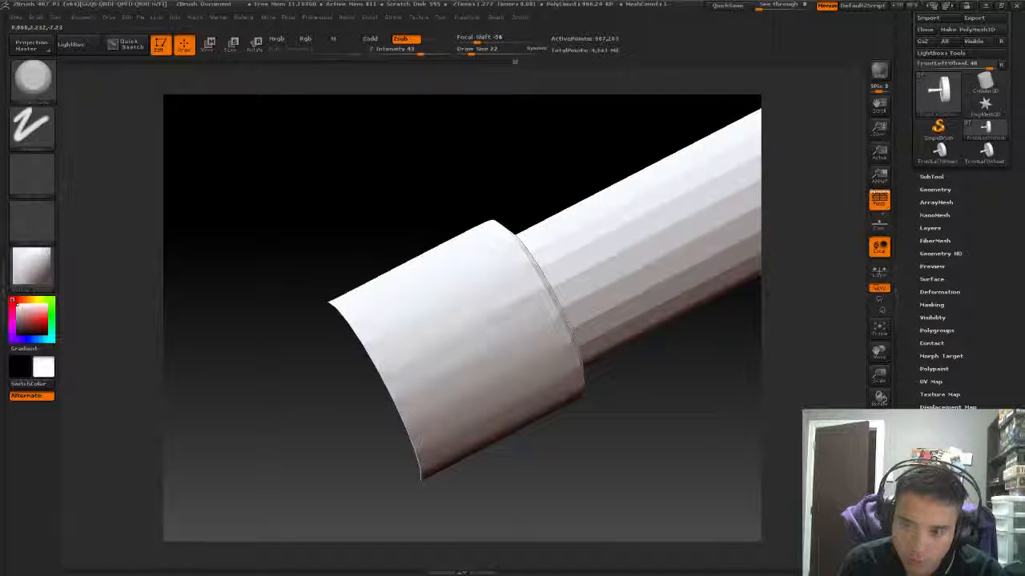
shift+drag(489, 311, 488, 329)
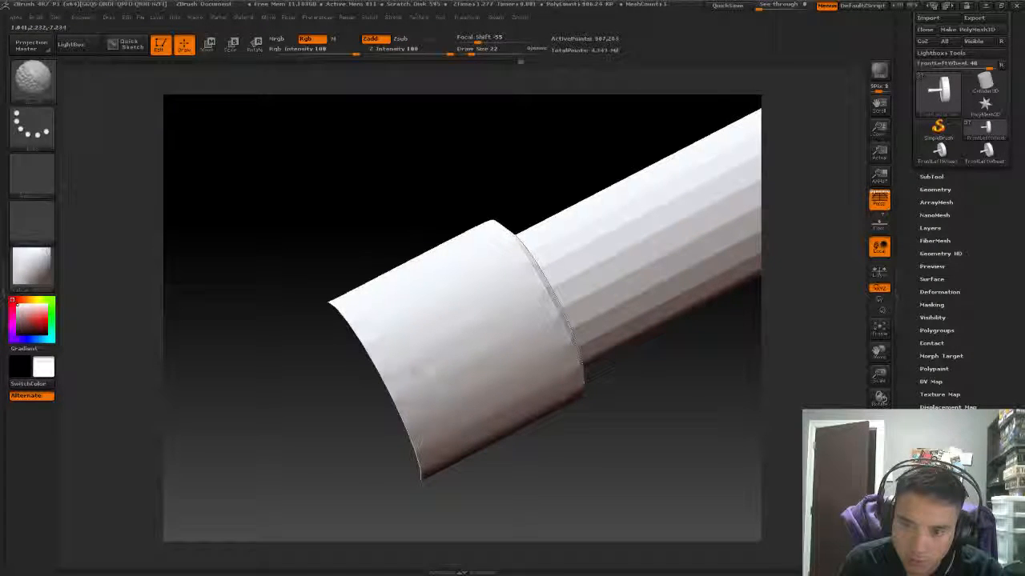
drag(464, 172, 436, 188)
drag(474, 193, 517, 173)
mouse_move(595, 385)
mouse_down()
mouse_move(619, 374)
mouse_move(652, 189)
mouse_up()
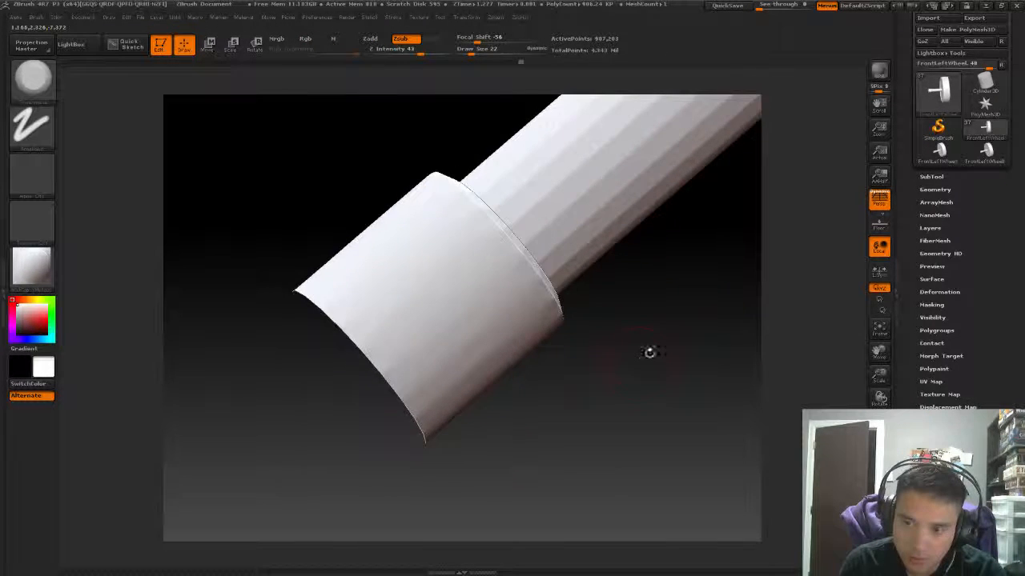
Set the draw size to 53, flatten the facets along the axle shaft and smooth the trimmed surface.
drag(650, 352, 473, 401)
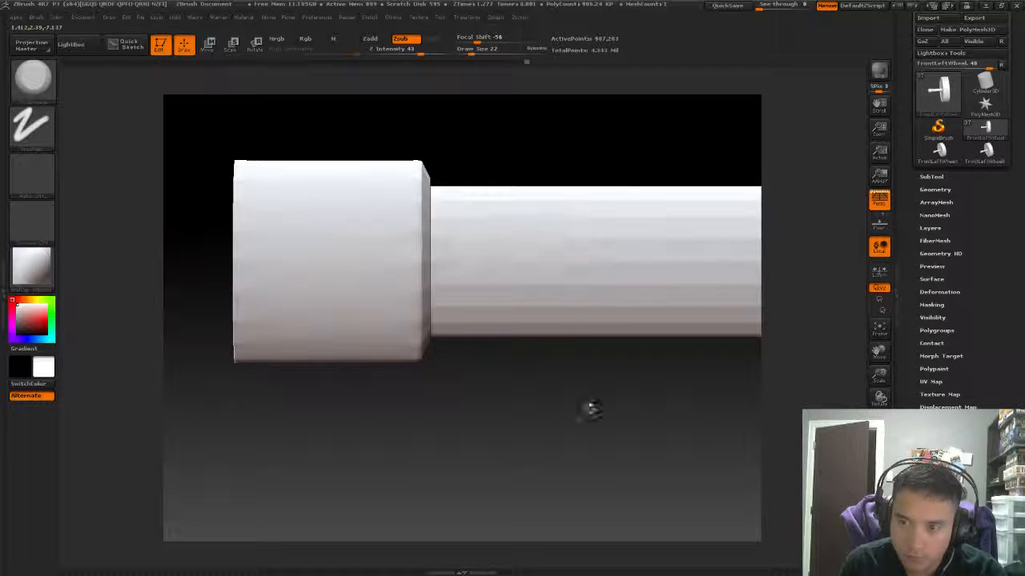
alt+drag(590, 412, 472, 412)
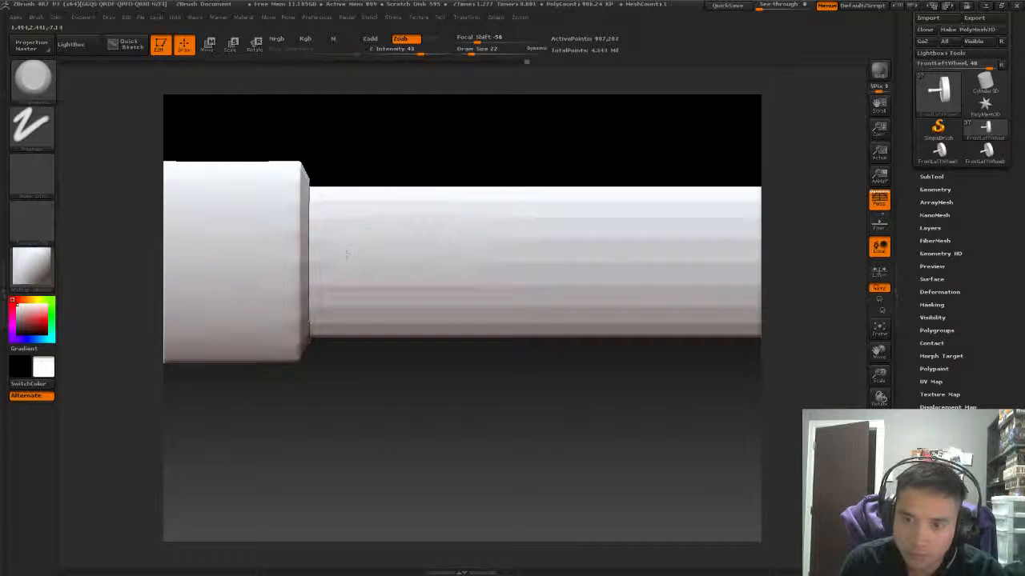
mouse_move(581, 395)
mouse_down()
mouse_move(506, 377)
mouse_move(525, 400)
mouse_move(480, 352)
mouse_up()
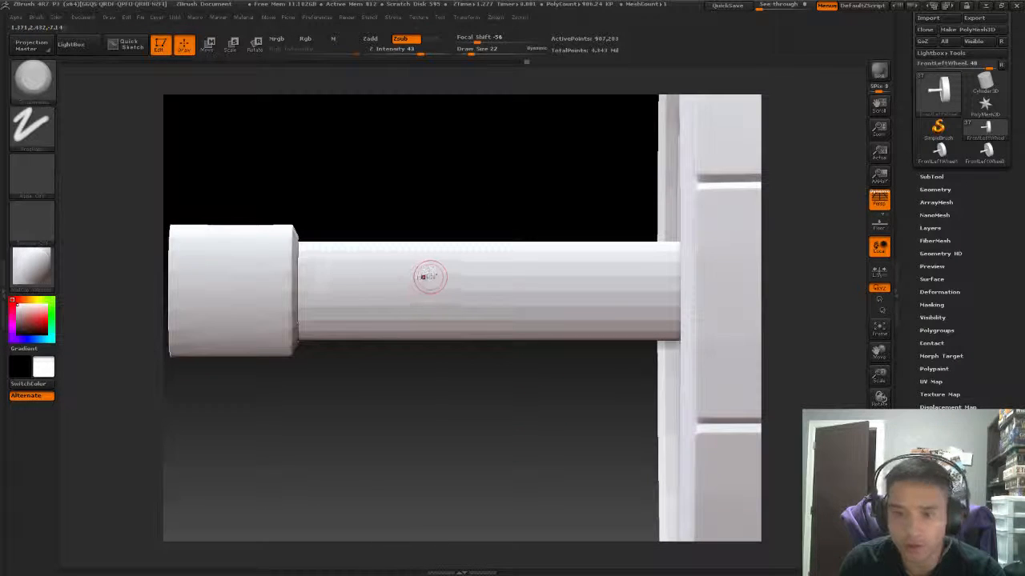
key(space)
drag(432, 284, 461, 312)
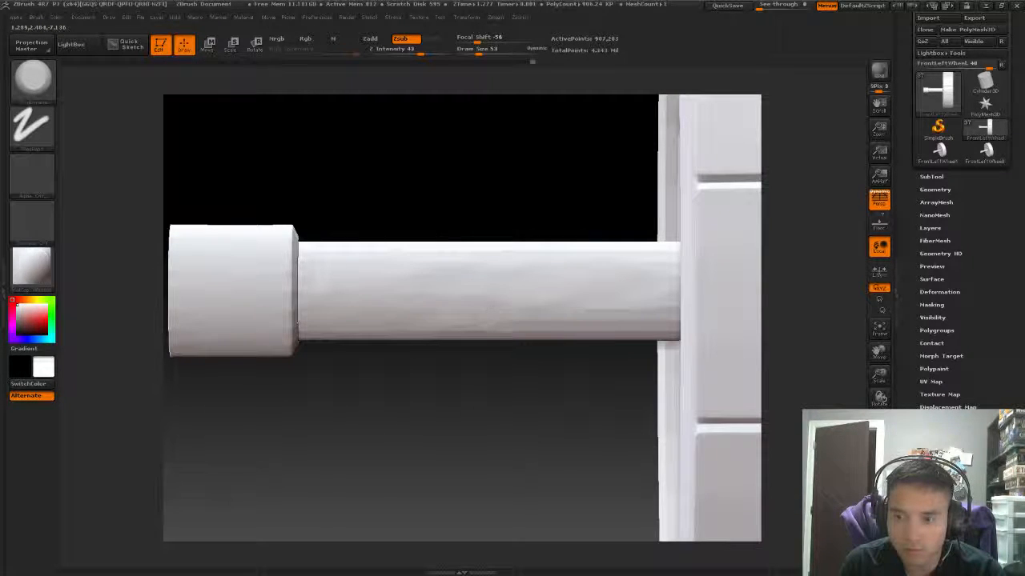
key(shift)
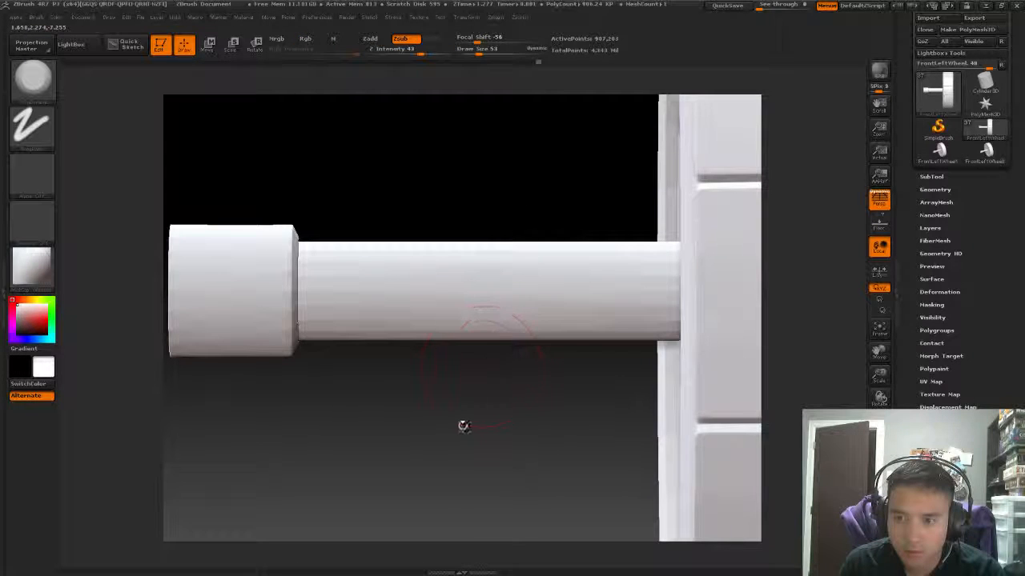
Trim the next side of the axle shaft from the collar to the wheel and smooth its facets.
mouse_move(462, 425)
mouse_down()
mouse_move(483, 432)
mouse_move(451, 298)
mouse_up()
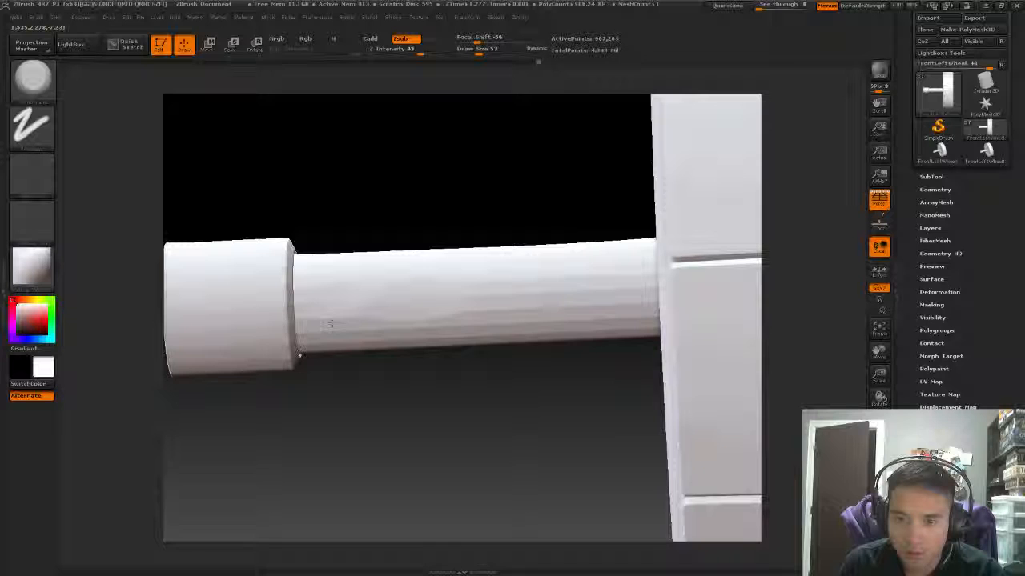
drag(531, 419, 560, 422)
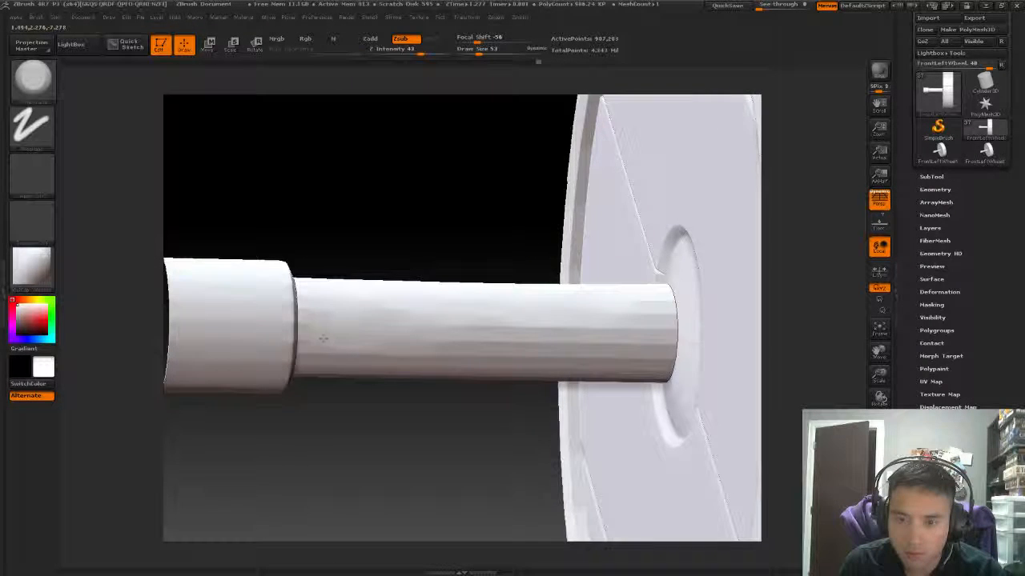
mouse_move(323, 339)
mouse_down()
mouse_move(448, 327)
mouse_move(512, 344)
mouse_up()
mouse_move(536, 420)
mouse_down()
mouse_move(515, 432)
mouse_move(487, 392)
mouse_up()
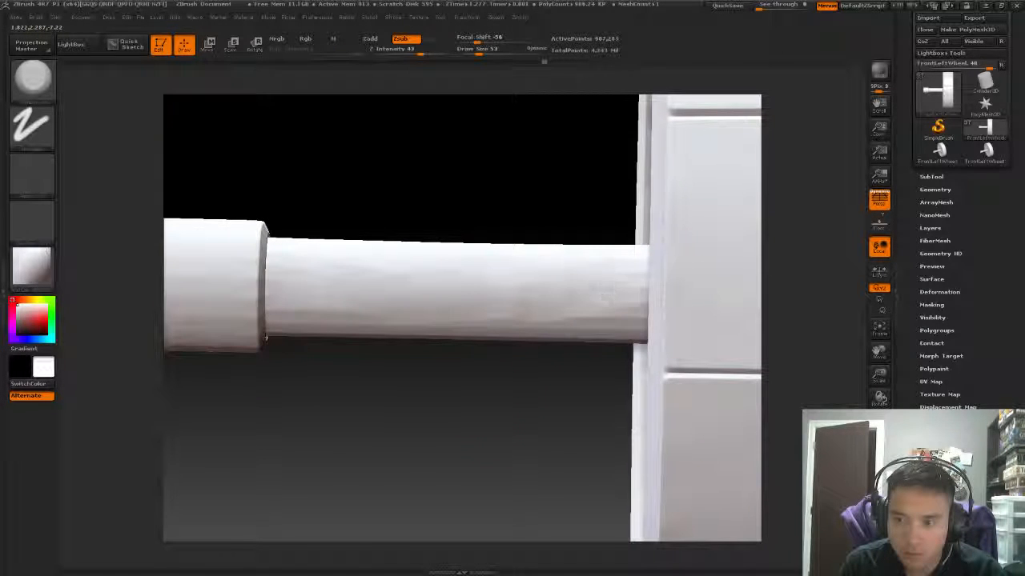
drag(612, 309, 506, 278)
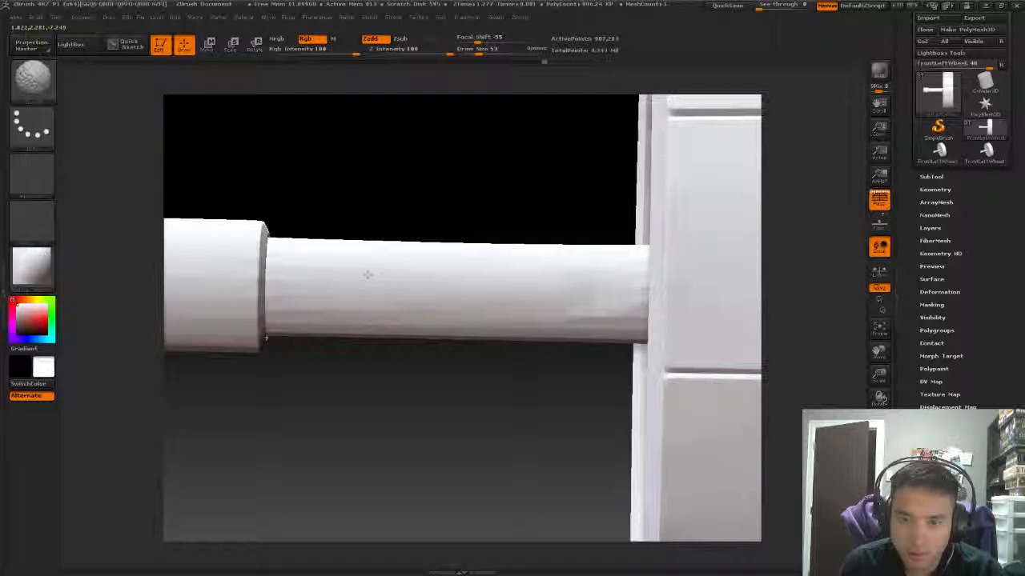
mouse_move(491, 409)
alt+mouse_down()
mouse_move(460, 358)
mouse_move(469, 353)
alt+mouse_up()
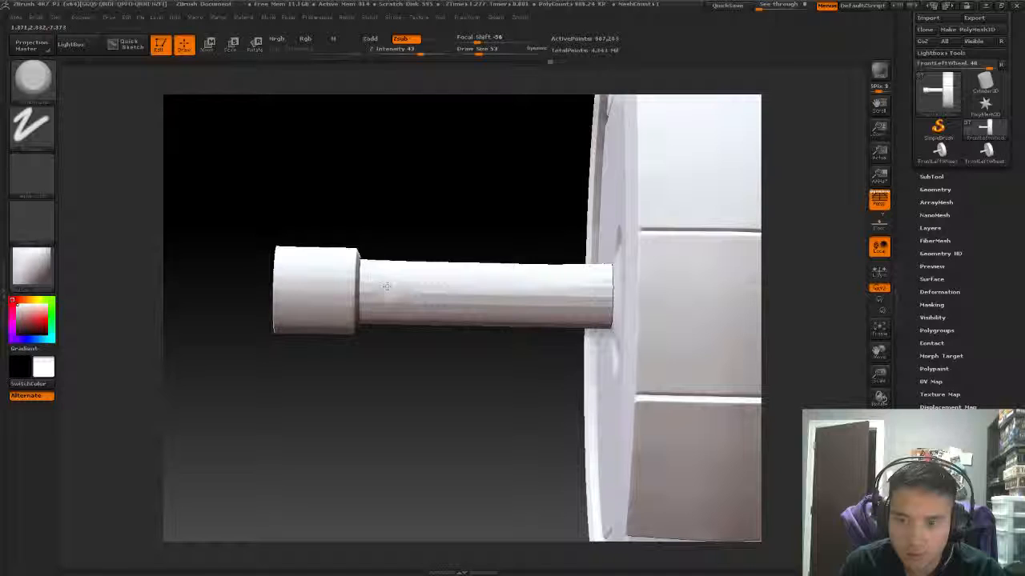
Flatten another band of shaft facets along the full length up to the hub and smooth it.
mouse_move(370, 283)
mouse_down()
mouse_move(487, 293)
mouse_move(599, 282)
mouse_up()
mouse_move(493, 404)
mouse_down()
mouse_move(473, 404)
mouse_move(553, 404)
mouse_move(528, 424)
mouse_move(428, 355)
mouse_up()
mouse_move(402, 282)
shift+mouse_down()
mouse_move(412, 281)
mouse_move(403, 273)
shift+mouse_up()
mouse_move(506, 336)
mouse_down()
mouse_move(530, 394)
mouse_move(485, 362)
mouse_move(521, 393)
mouse_up()
mouse_move(454, 309)
shift+mouse_down()
mouse_move(383, 302)
mouse_move(491, 337)
mouse_move(585, 319)
mouse_move(385, 308)
mouse_move(396, 305)
shift+mouse_up()
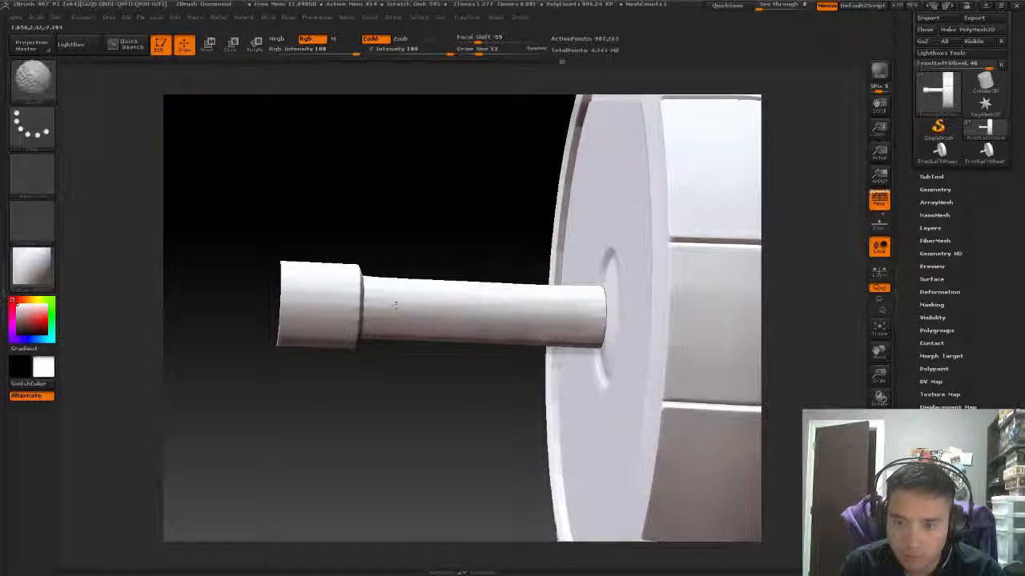
Trim the last faceted stretch of the axle shaft near the wheel and smooth it back towards the collar.
mouse_move(538, 386)
mouse_down()
mouse_move(436, 392)
mouse_move(458, 404)
mouse_up()
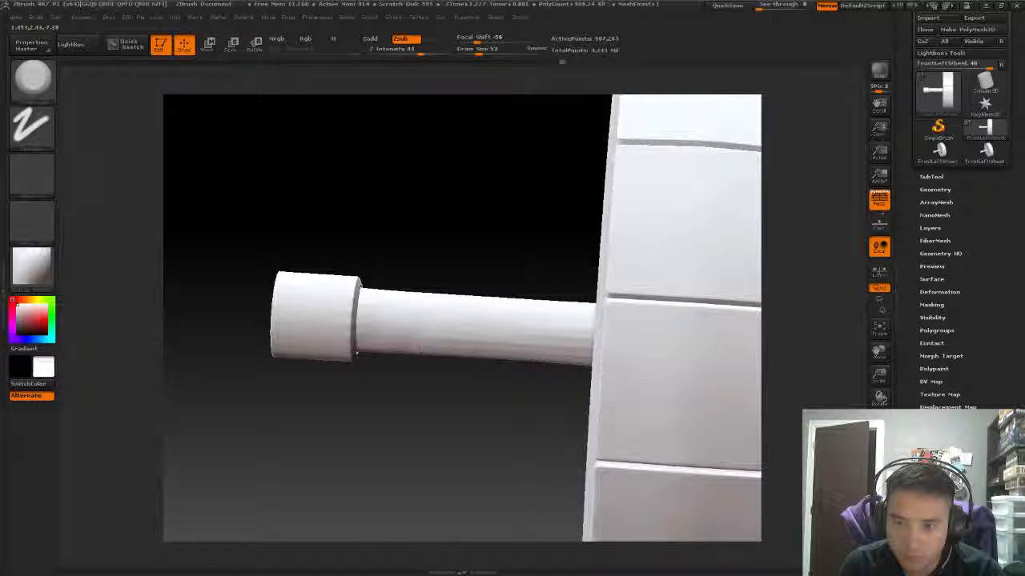
drag(455, 336, 532, 331)
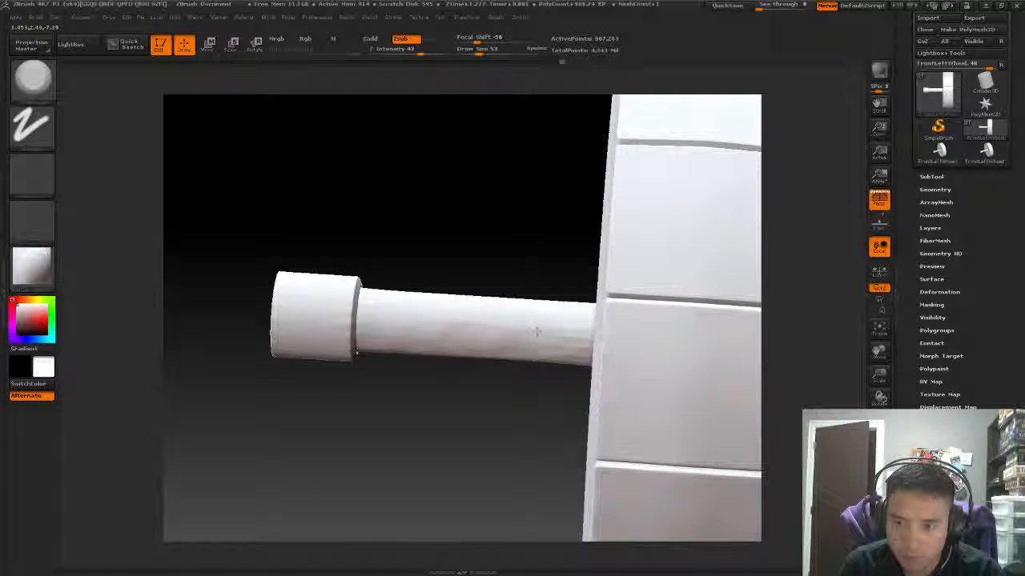
drag(524, 391, 582, 391)
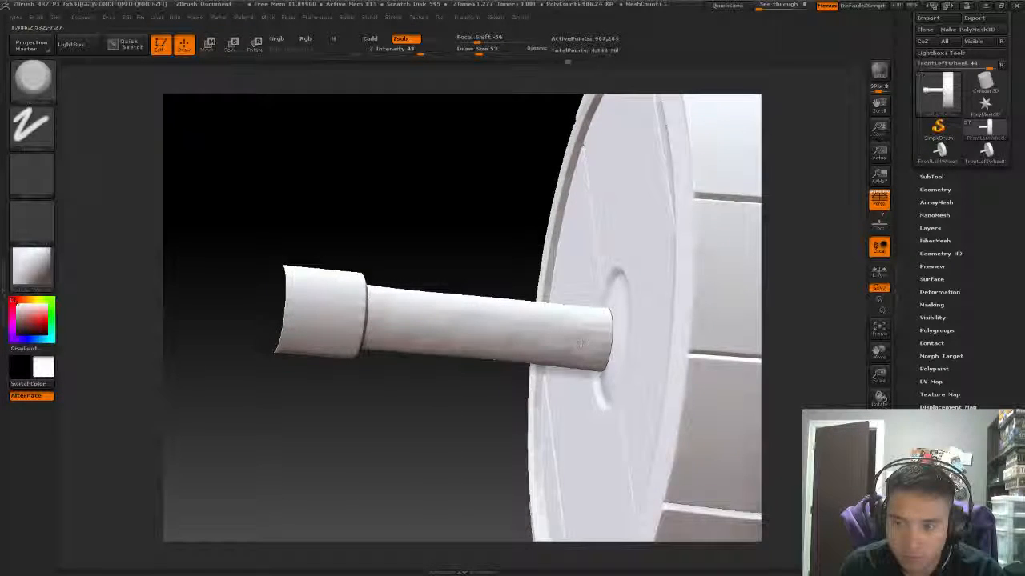
key(shift)
shift+drag(517, 349, 415, 351)
mouse_move(482, 398)
mouse_down()
mouse_move(454, 398)
mouse_move(473, 389)
mouse_up()
mouse_move(492, 433)
mouse_down()
mouse_move(466, 434)
mouse_move(465, 457)
mouse_up()
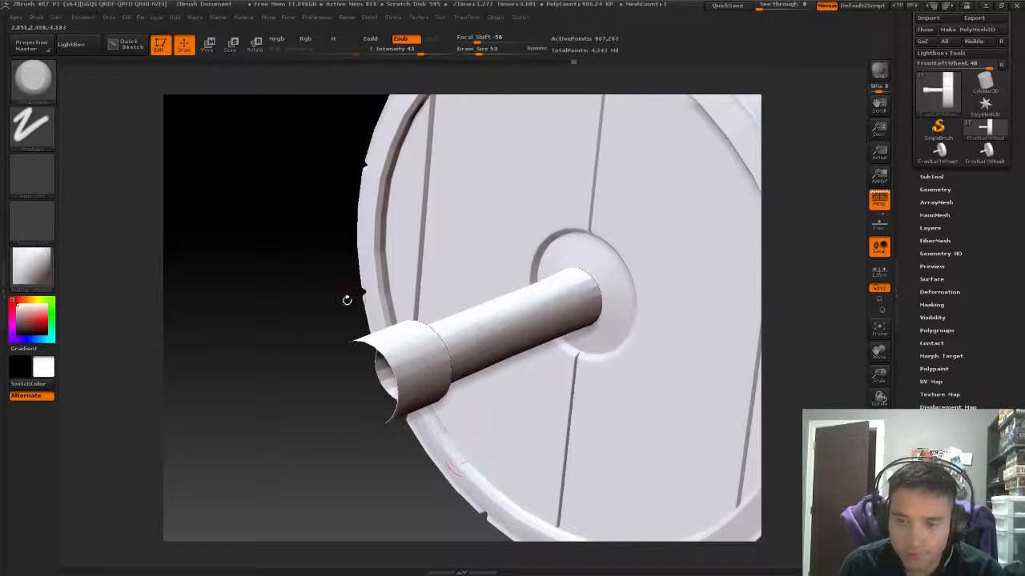
Save the tool as goblin_rat_rodV2.ZTL in the zbrush folder, replacing the existing file.
drag(348, 297, 327, 255)
drag(393, 229, 383, 189)
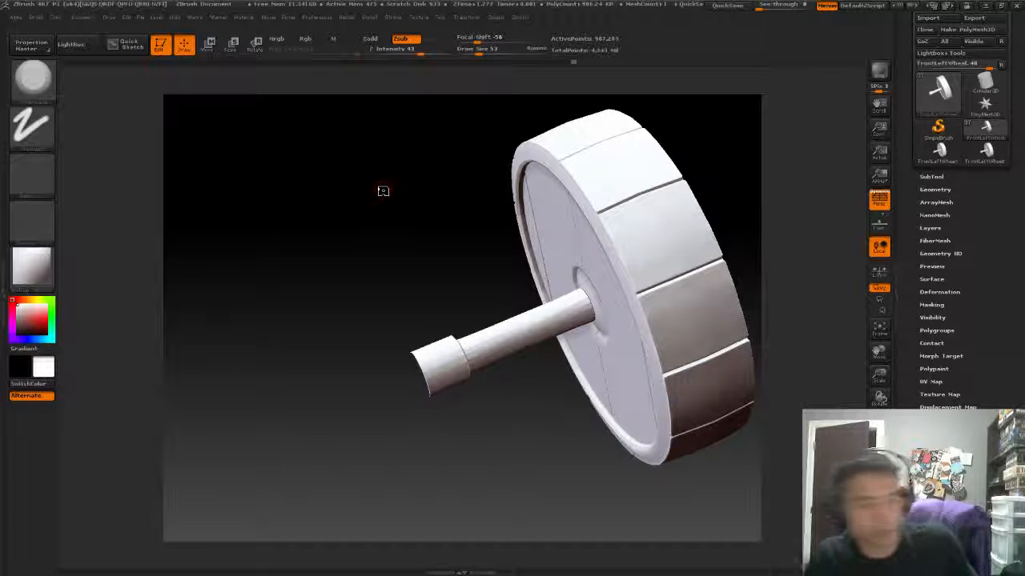
drag(452, 289, 693, 146)
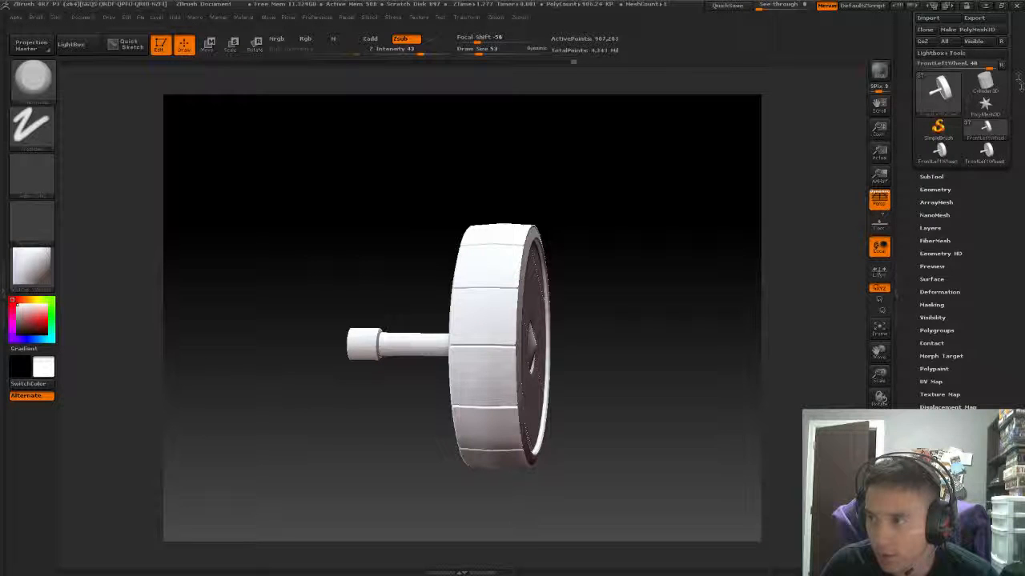
drag(1019, 79, 1017, 118)
click(984, 34)
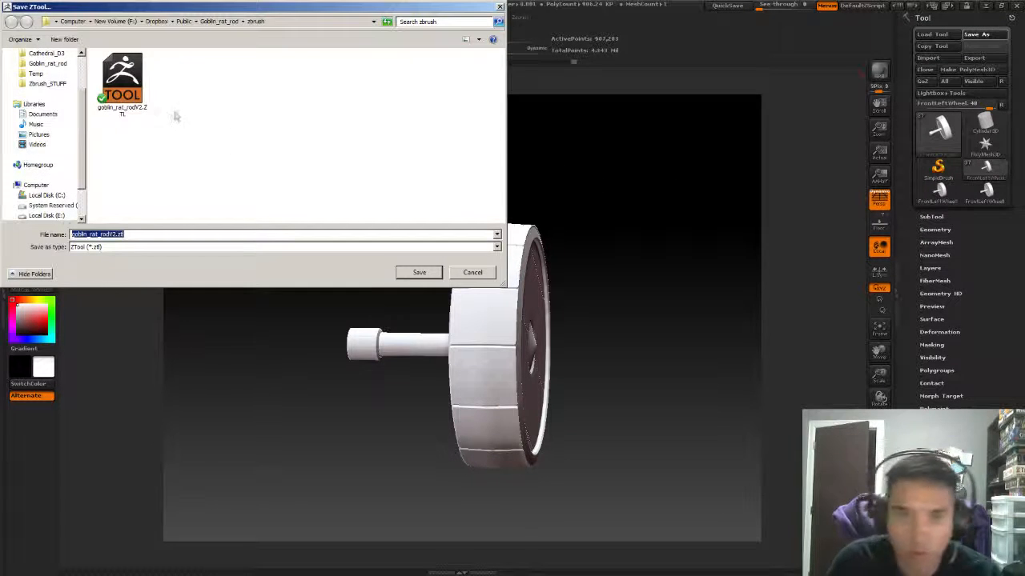
click(121, 90)
double_click(118, 94)
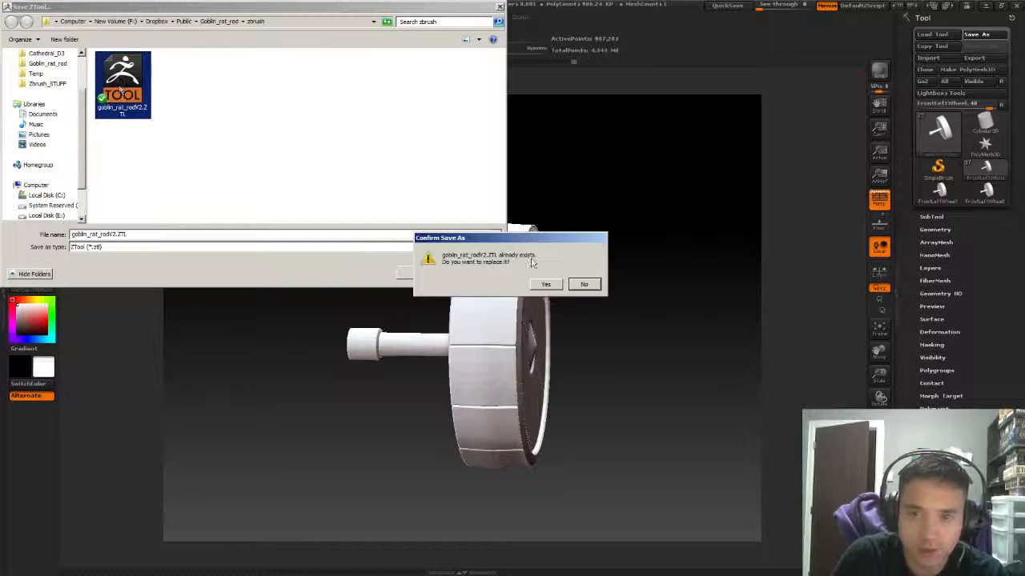
click(550, 284)
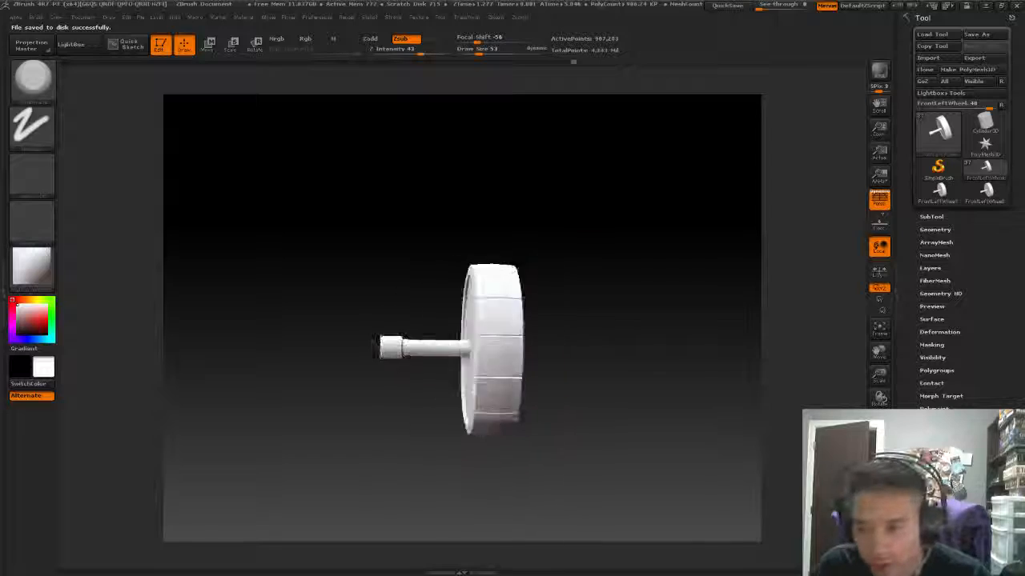
Lower the front left wheel's mesh to subdivision level 1.
alt+drag(681, 172, 669, 190)
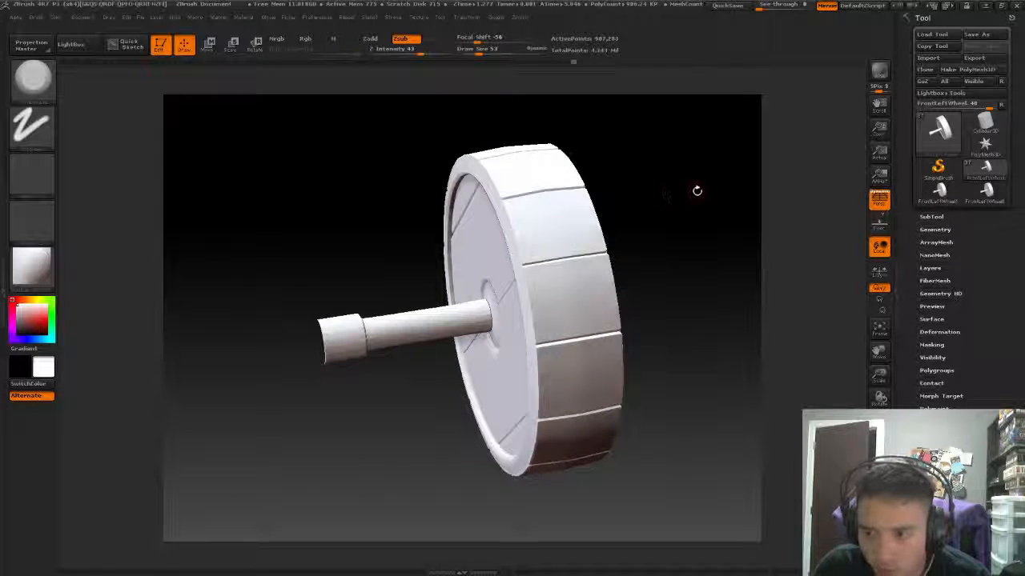
click(934, 230)
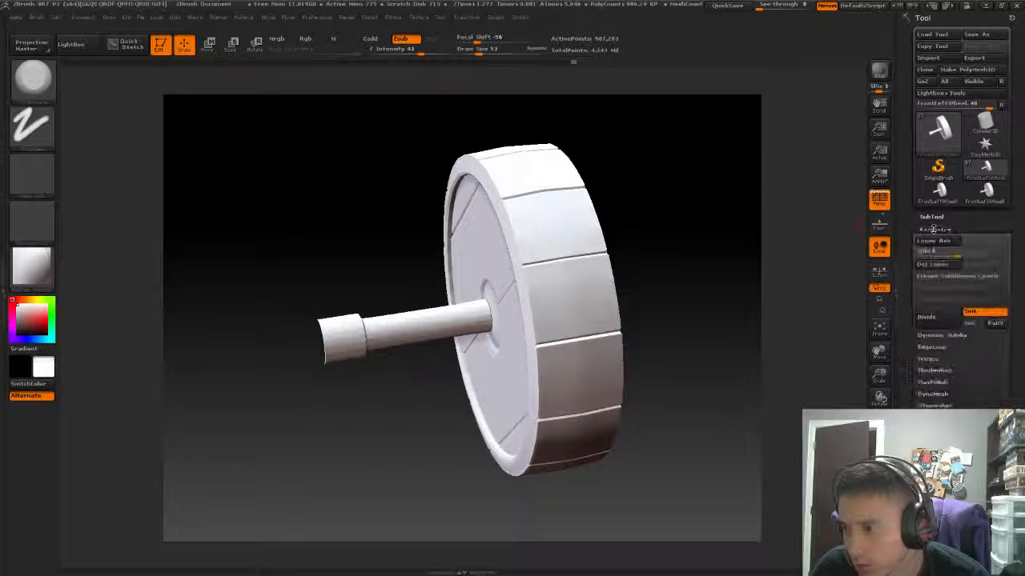
drag(950, 253, 914, 253)
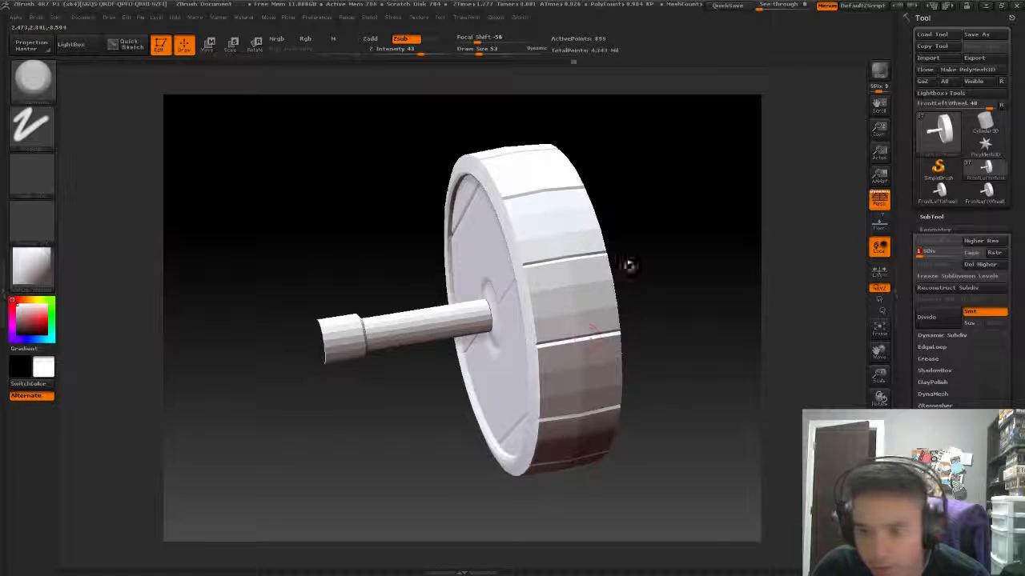
drag(628, 265, 725, 293)
shift+drag(721, 237, 705, 192)
alt+drag(471, 275, 532, 245)
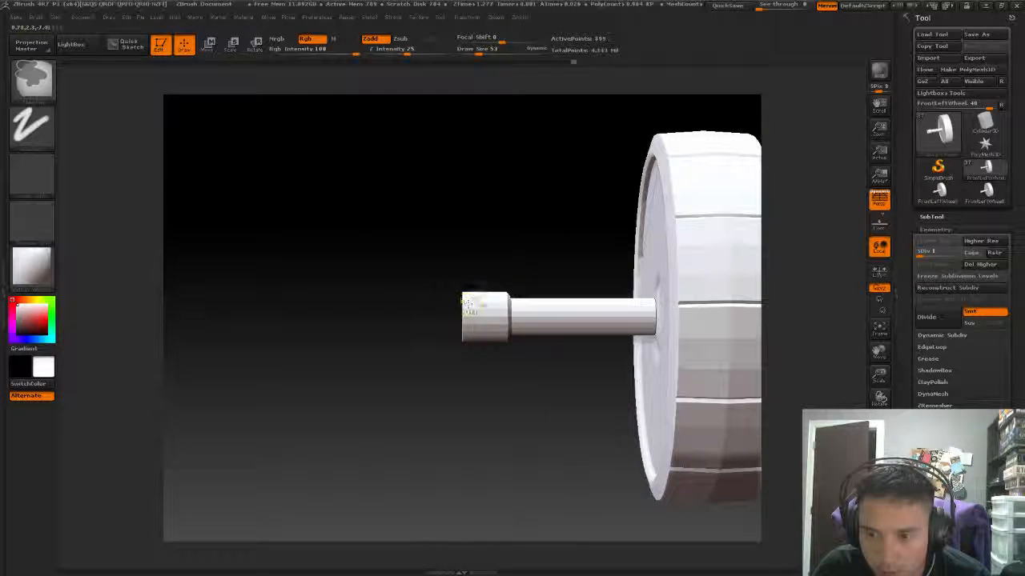
Try to paint a mask over the collar at the end of the front left wheel's axle.
mouse_move(468, 315)
ctrl+mouse_down()
mouse_move(641, 310)
mouse_move(484, 313)
ctrl+mouse_up()
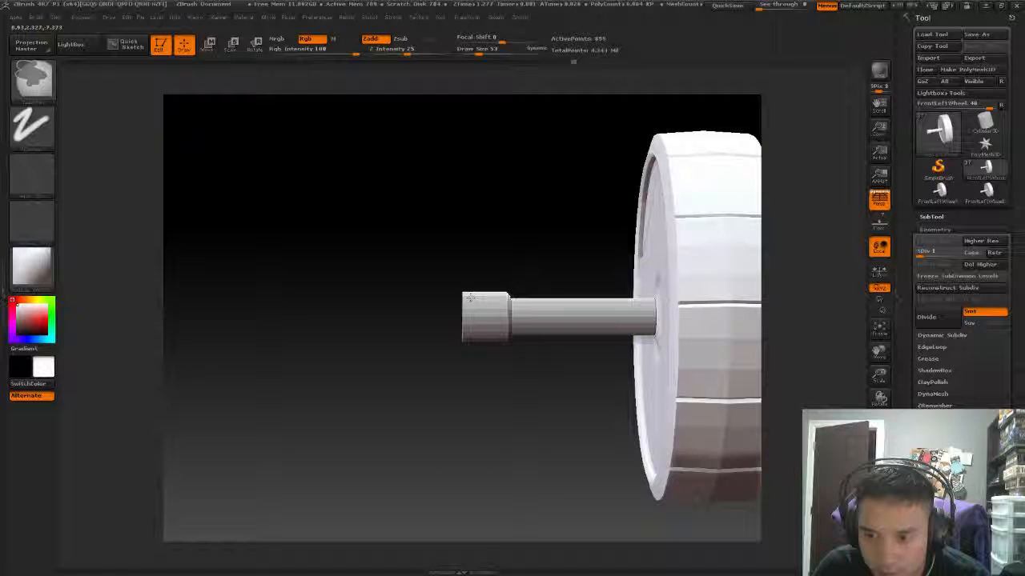
drag(501, 201, 517, 329)
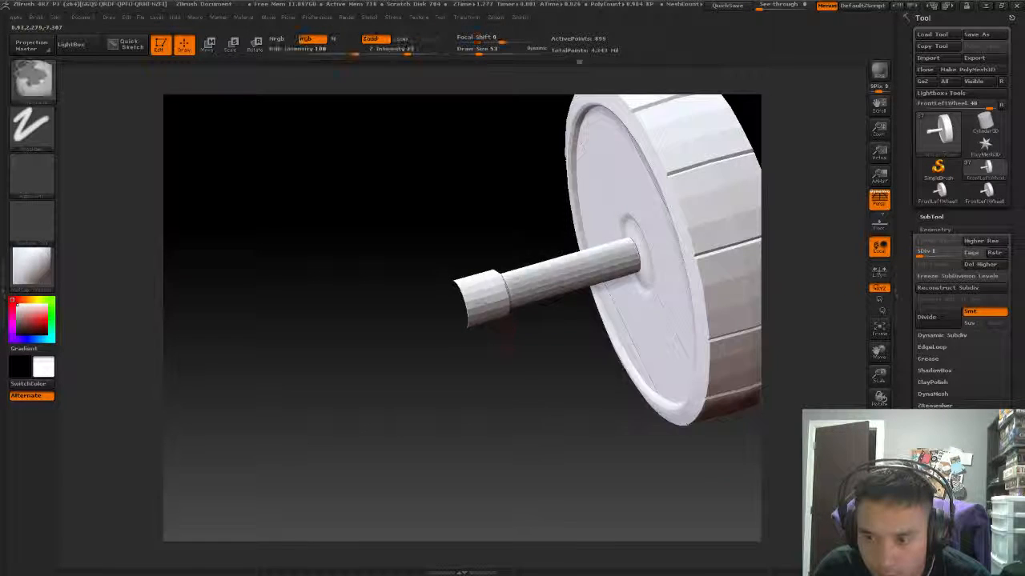
drag(483, 208, 490, 240)
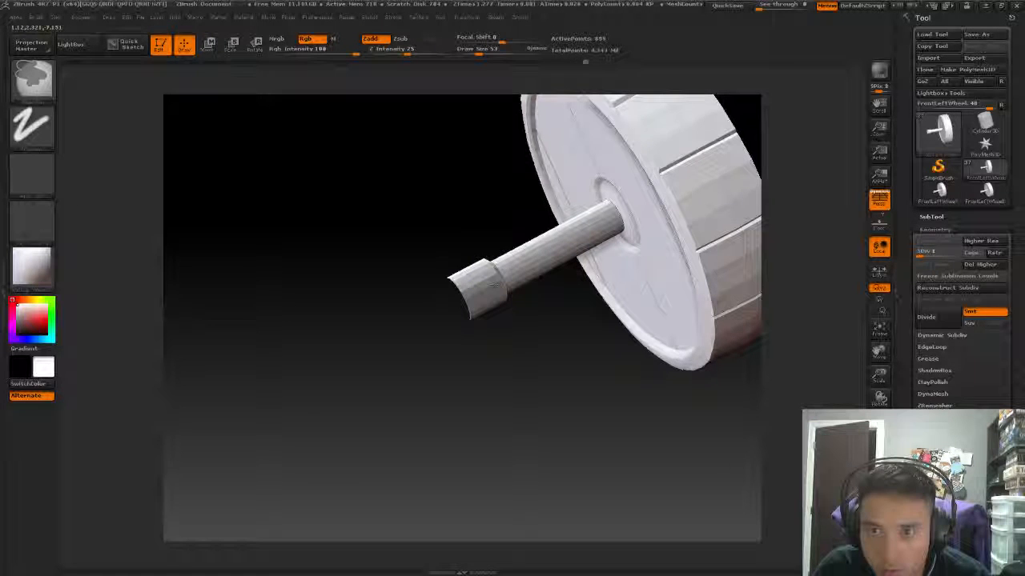
drag(486, 286, 435, 245)
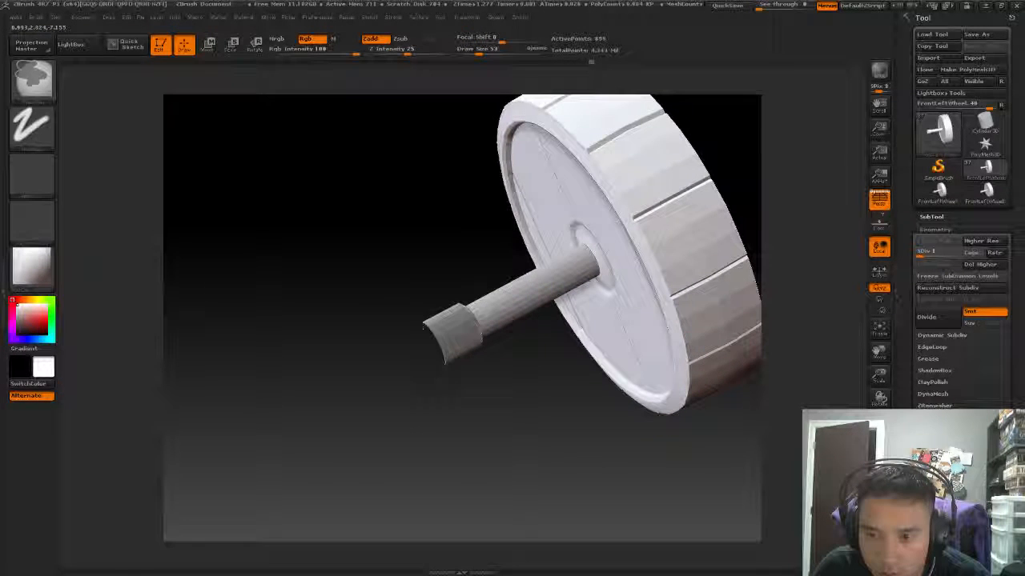
alt+click(453, 323)
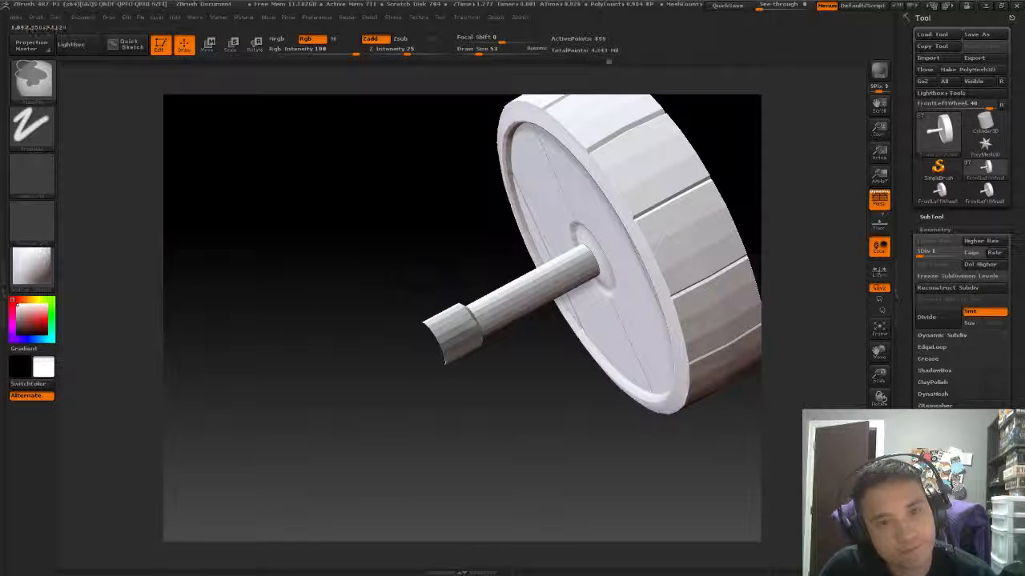
ctrl+click(434, 328)
ctrl+click(435, 327)
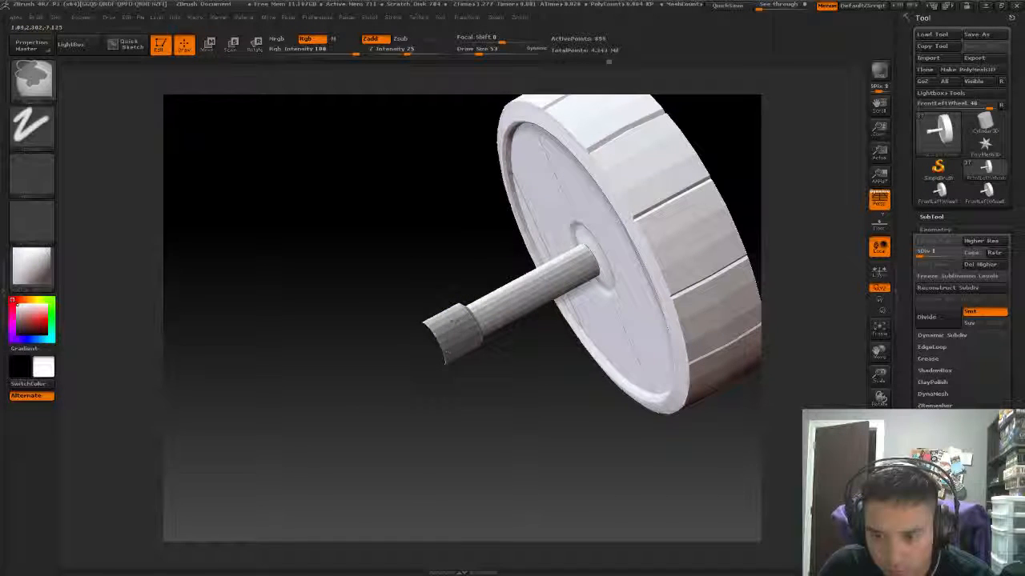
ctrl+click(434, 327)
ctrl+click(435, 328)
ctrl+click(435, 328)
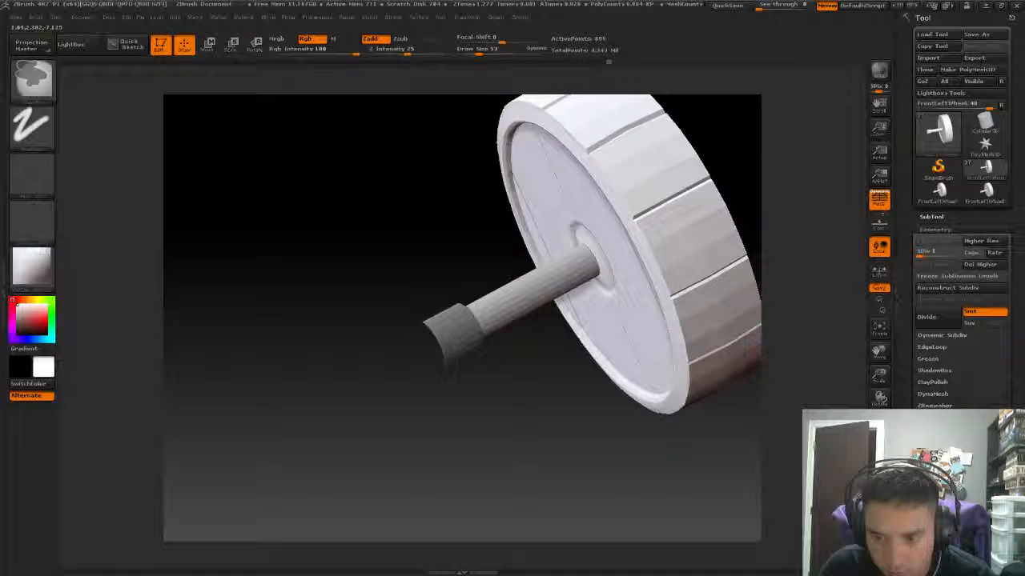
mouse_move(463, 445)
mouse_down()
mouse_move(487, 343)
mouse_move(450, 283)
mouse_move(474, 347)
mouse_move(412, 277)
mouse_up()
ctrl+shift+click(501, 252)
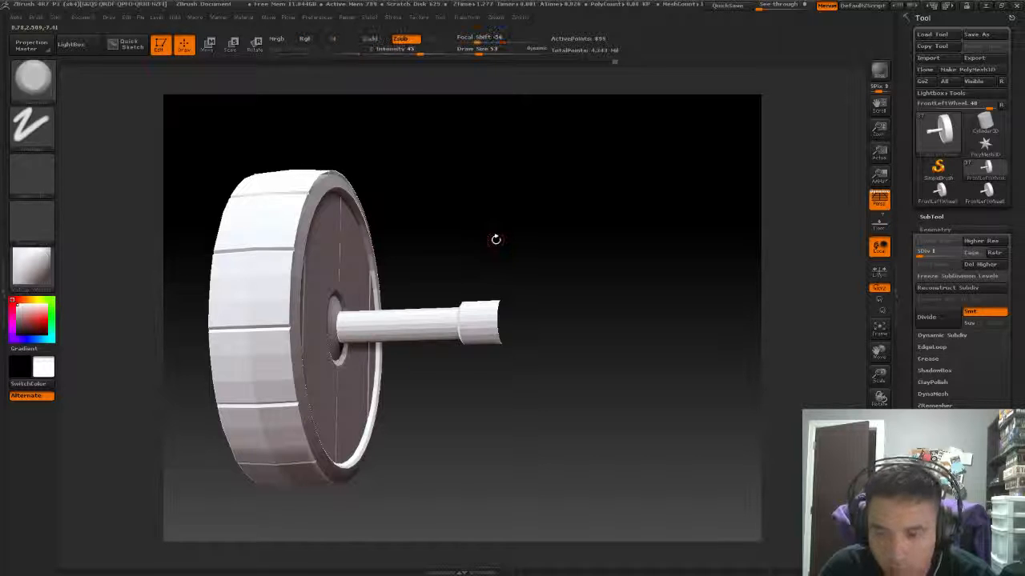
Isolate the axle's end collar, mask it completely and show the whole wheel again.
drag(495, 239, 532, 250)
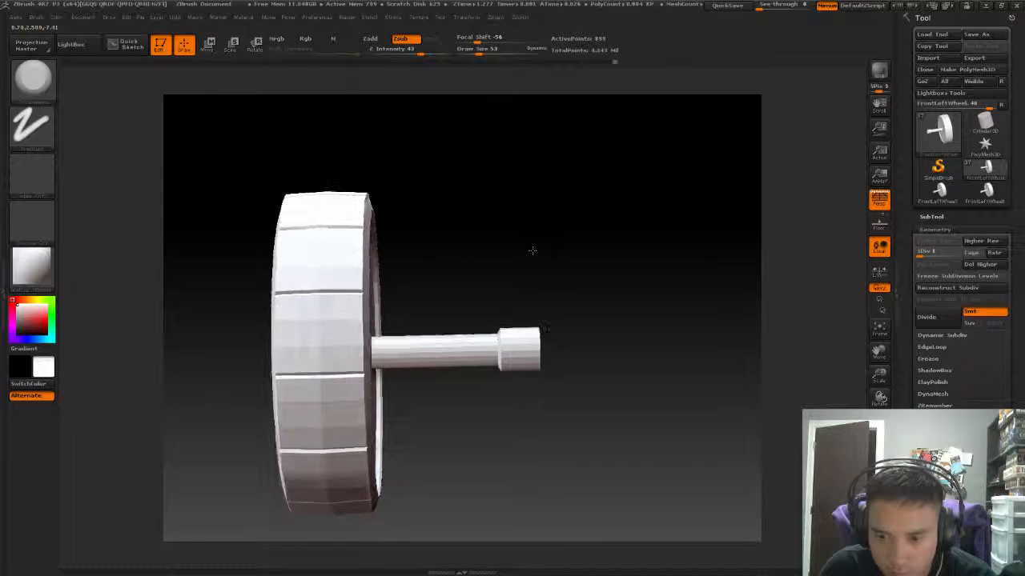
ctrl+shift+drag(602, 383, 387, 293)
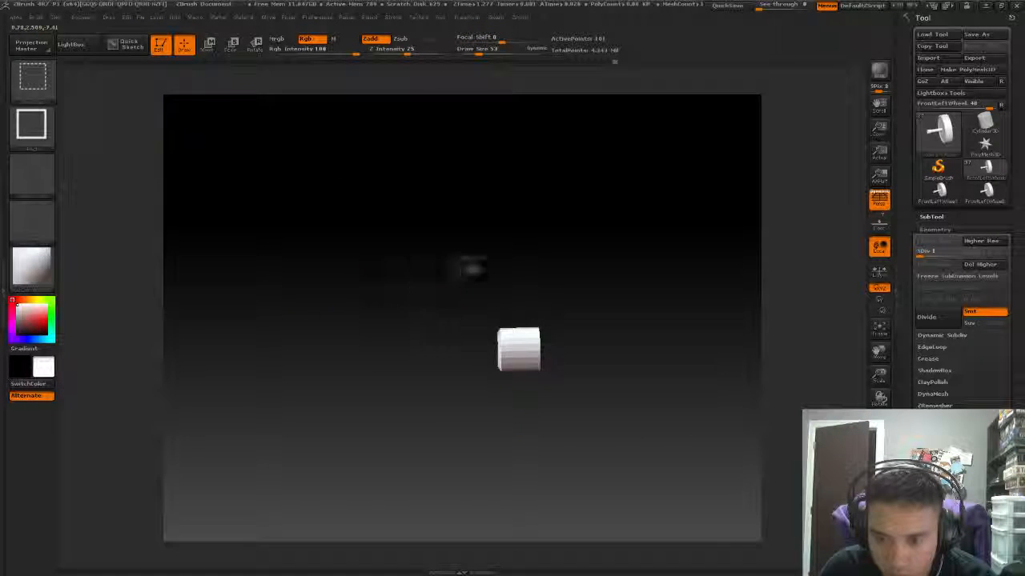
ctrl+shift+click(509, 250)
mouse_move(521, 331)
ctrl+mouse_down()
mouse_move(525, 350)
mouse_move(506, 360)
mouse_move(388, 352)
mouse_move(478, 345)
ctrl+mouse_up()
mouse_move(519, 307)
mouse_down()
mouse_move(588, 320)
mouse_move(546, 330)
mouse_move(510, 386)
mouse_up()
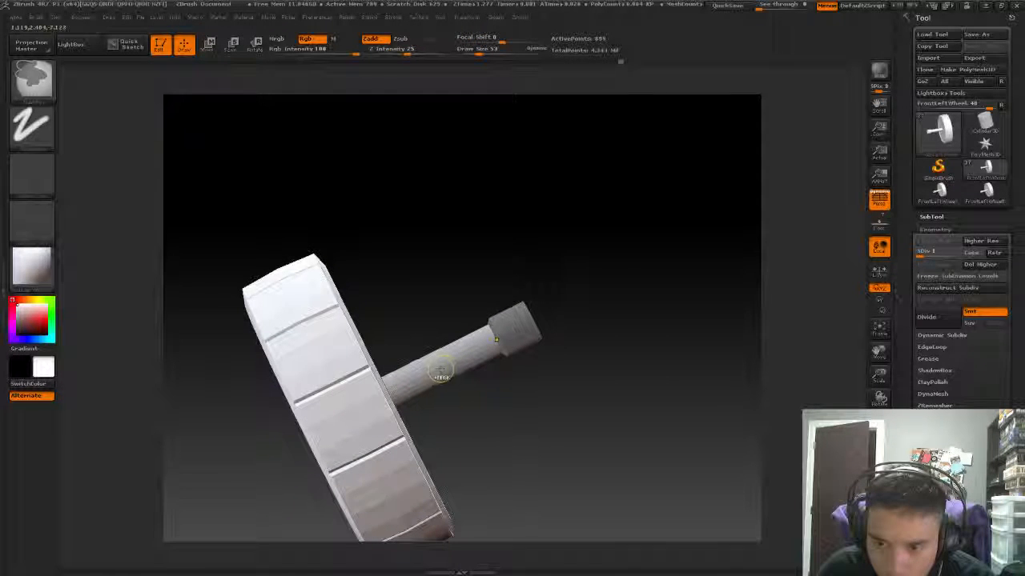
Raise the wheel's mesh to subdivision level 2 and mask the upper part of the shaft below the collar.
drag(466, 288, 447, 370)
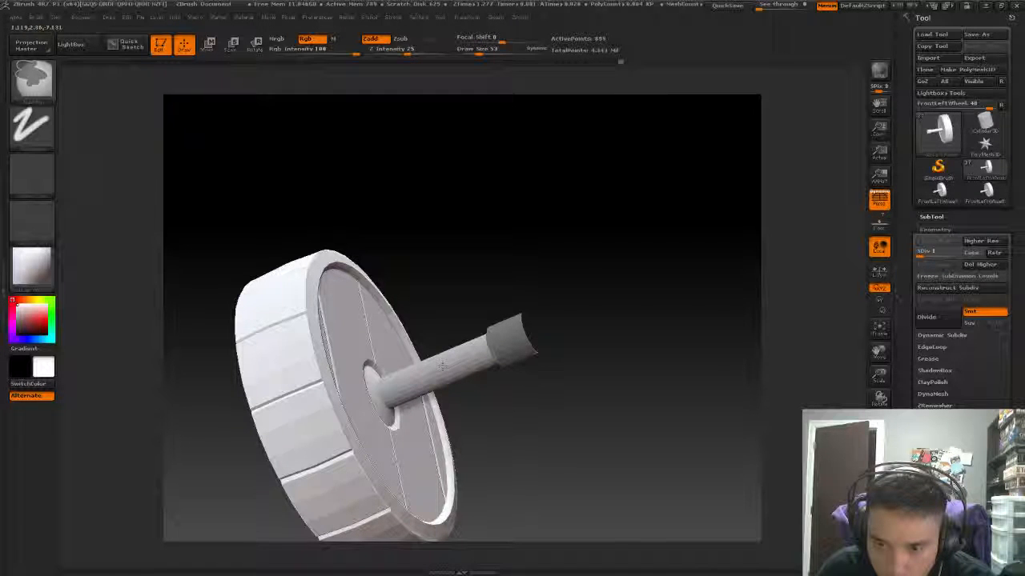
drag(469, 398, 524, 345)
drag(469, 313, 505, 318)
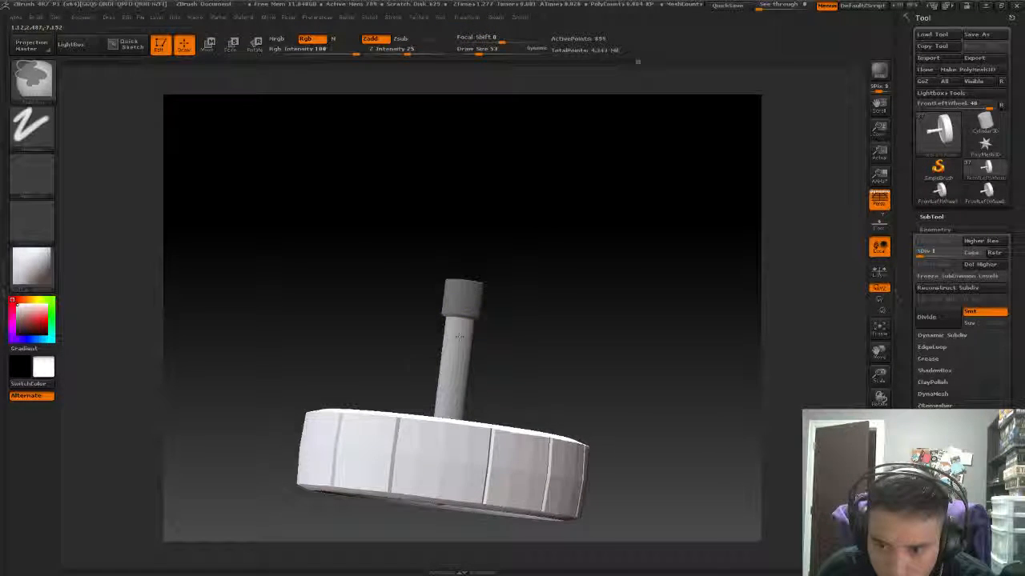
key(b)
key(h)
key(p)
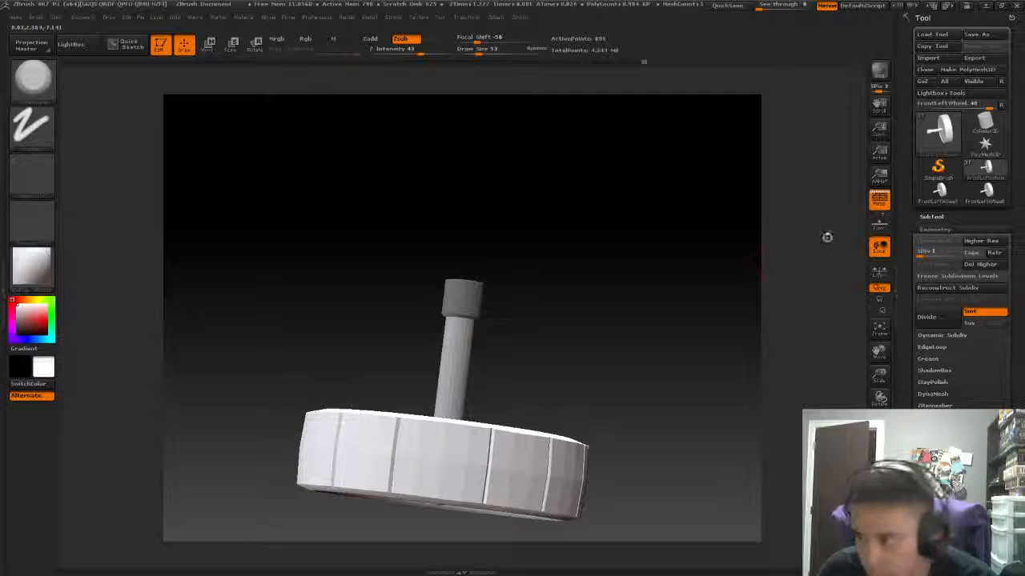
click(927, 253)
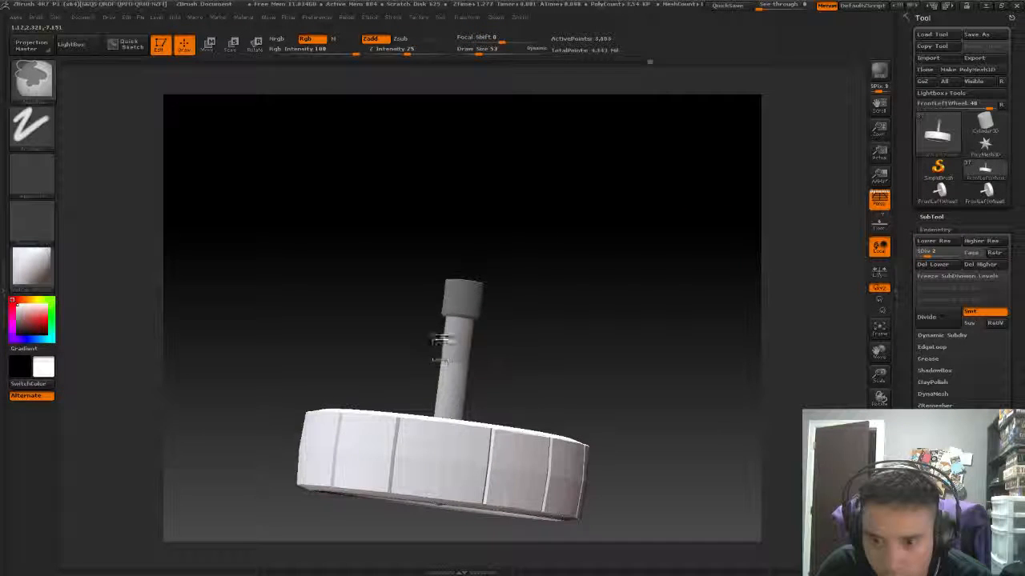
mouse_move(435, 343)
ctrl+mouse_down()
mouse_move(485, 322)
mouse_move(474, 300)
mouse_move(455, 295)
mouse_move(442, 320)
mouse_move(436, 436)
ctrl+mouse_up()
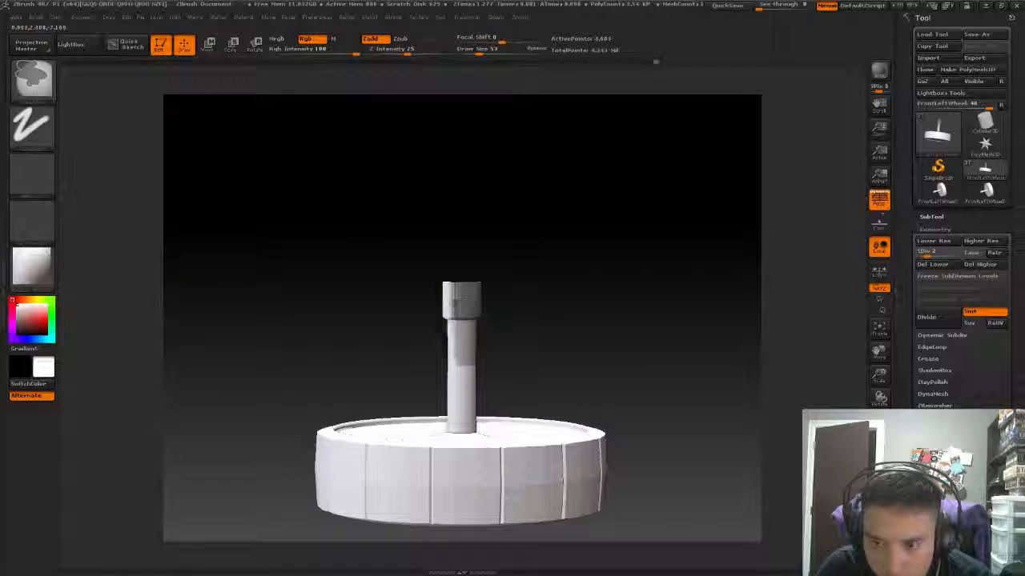
Raise the wheel's mesh to subdivision level 6.
drag(522, 246, 582, 257)
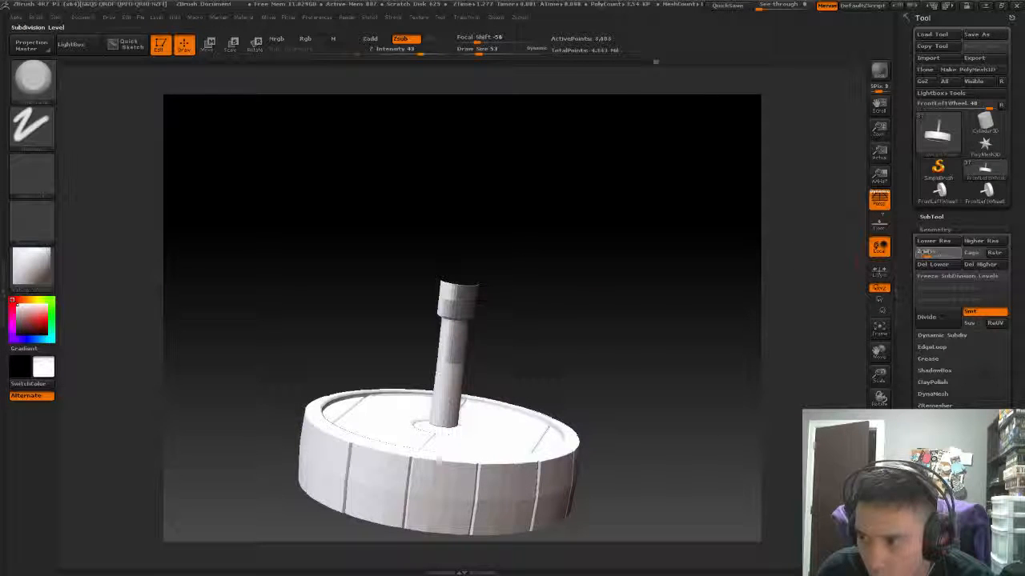
drag(925, 253, 942, 253)
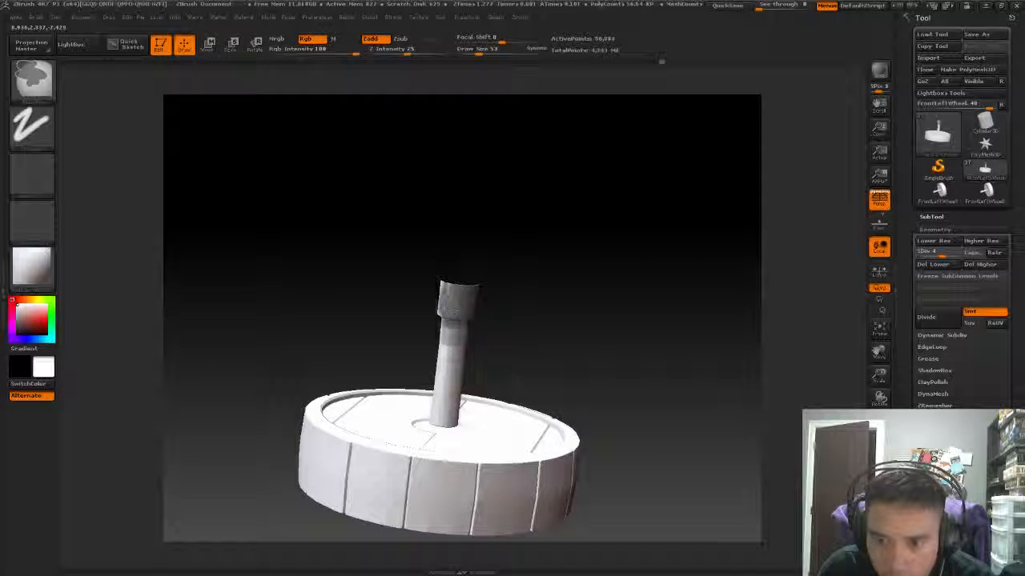
drag(935, 251, 958, 253)
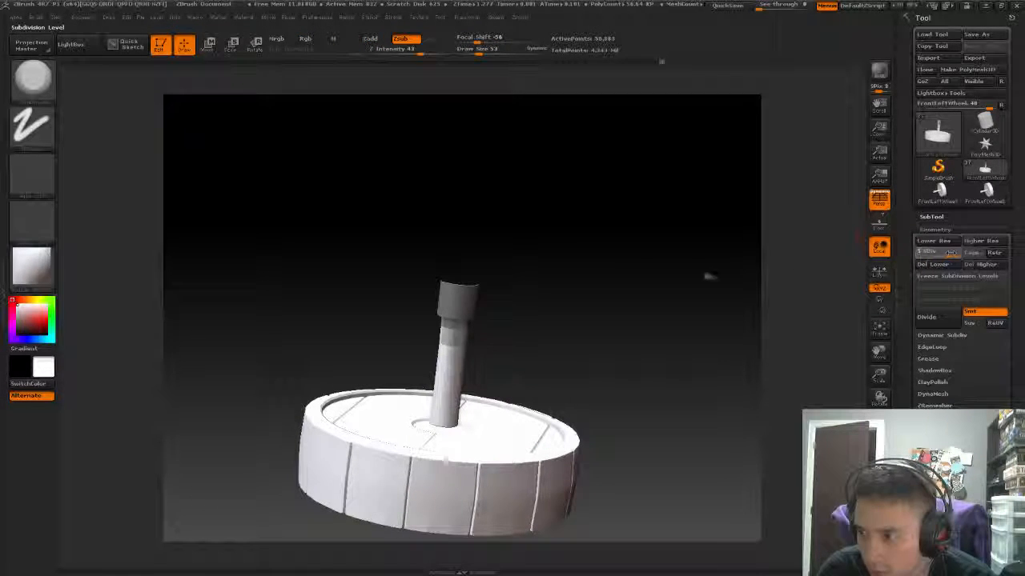
ctrl+drag(577, 253, 543, 209)
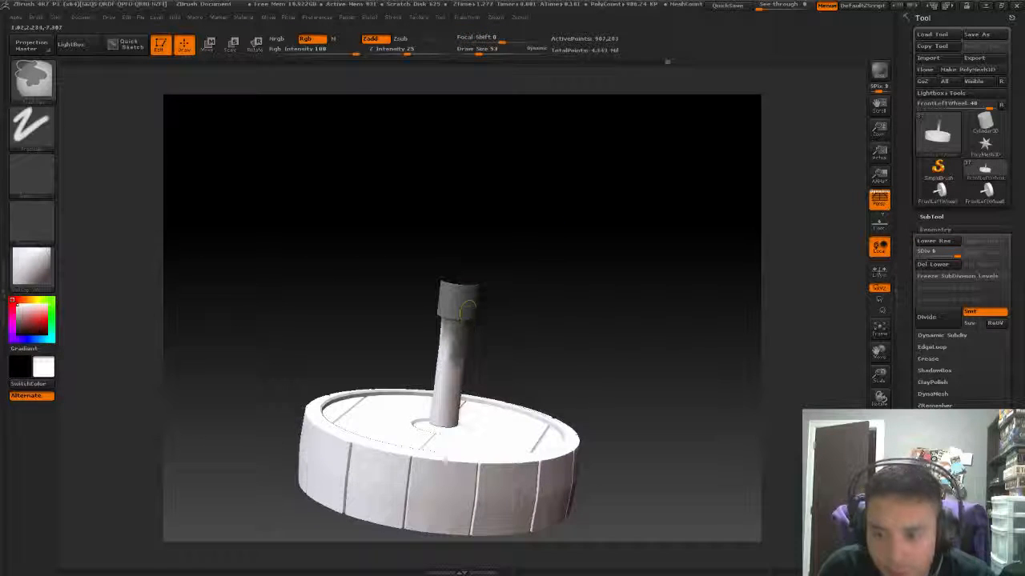
Extend the mask down to the middle of the axle shaft and quick-save the project.
drag(514, 245, 578, 261)
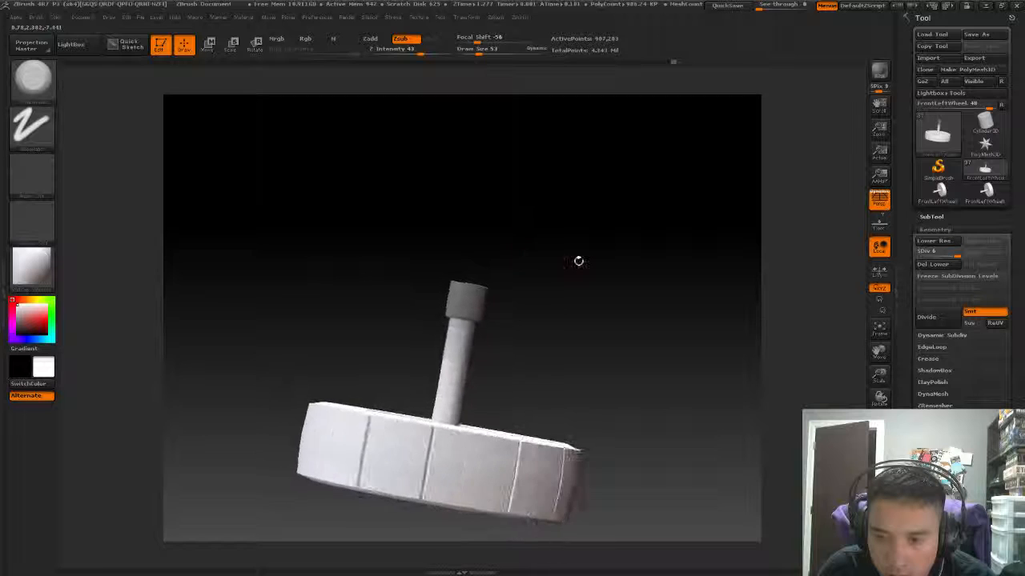
mouse_move(530, 237)
mouse_down()
mouse_move(538, 317)
mouse_move(545, 228)
mouse_up()
drag(491, 335, 480, 371)
drag(538, 310, 555, 240)
key(ctrl+s)
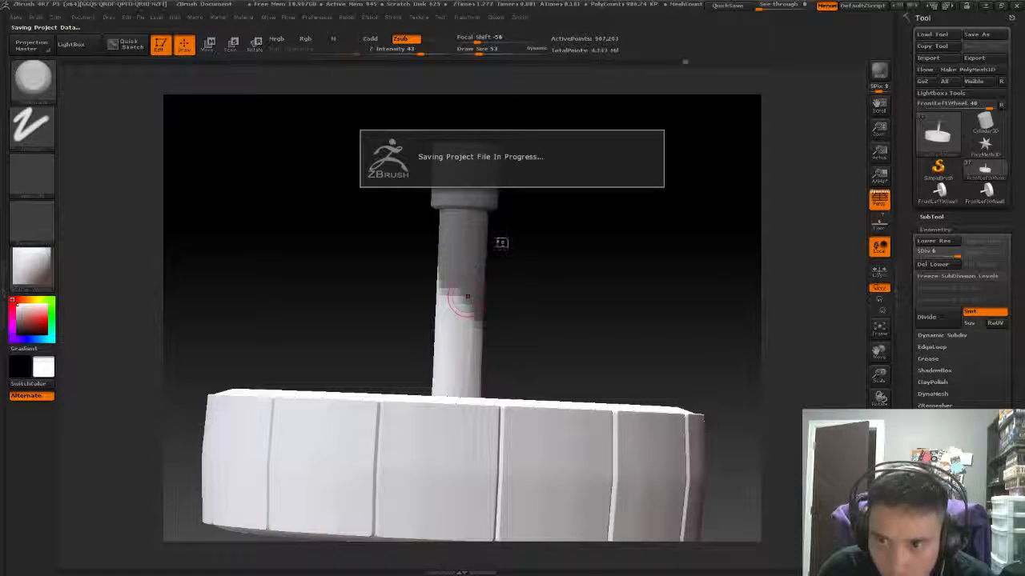
Paint the mask around the lower half of the axle shaft, working towards the wheel's hub.
drag(622, 255, 588, 281)
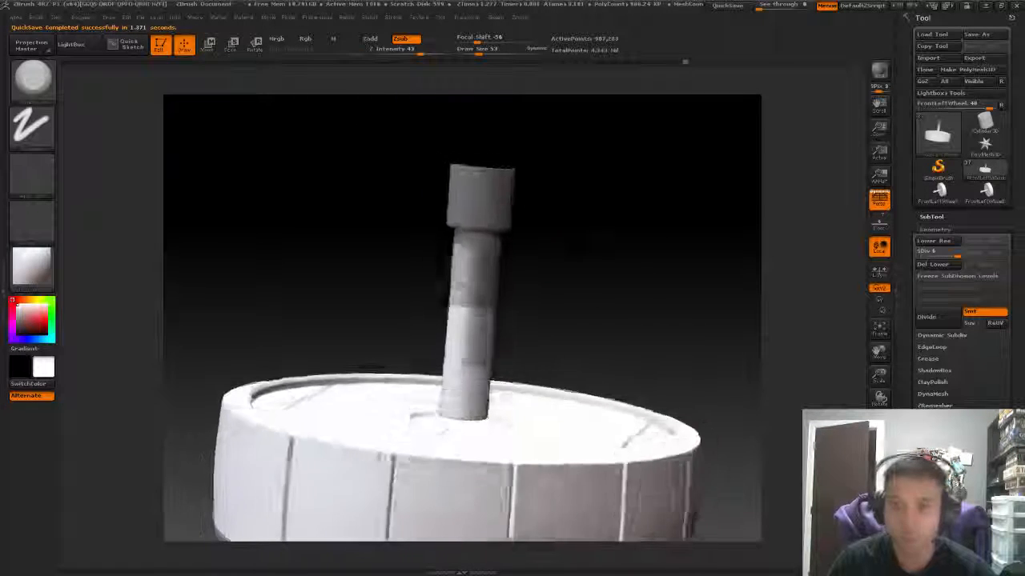
mouse_move(452, 289)
ctrl+mouse_down()
mouse_move(473, 344)
mouse_move(451, 360)
mouse_move(447, 346)
ctrl+mouse_up()
drag(542, 254, 508, 282)
ctrl+drag(470, 313, 409, 339)
drag(525, 260, 511, 282)
ctrl+drag(427, 317, 401, 348)
mouse_move(521, 230)
mouse_down()
mouse_move(499, 300)
mouse_move(552, 282)
mouse_up()
drag(298, 344, 552, 389)
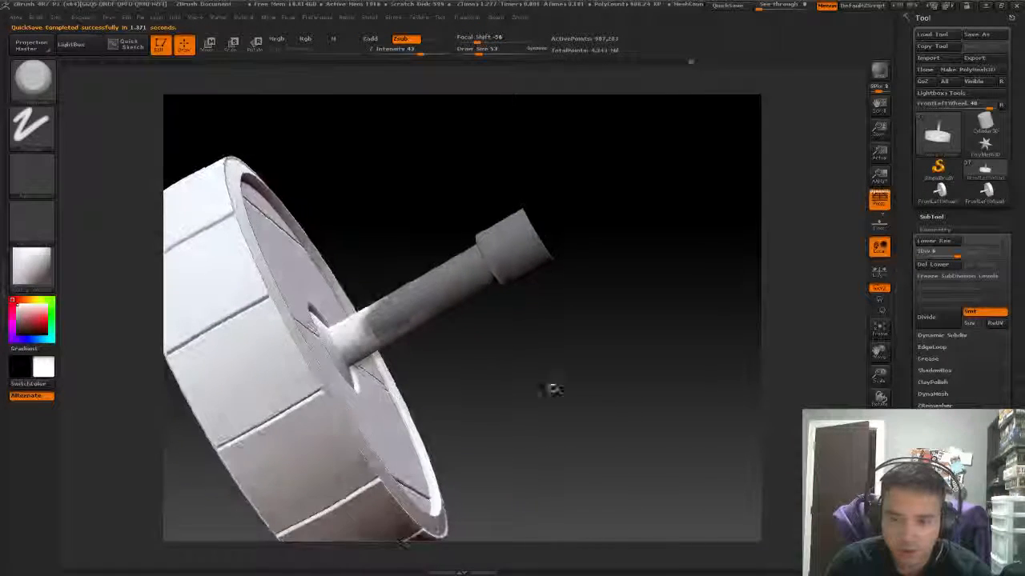
Mask the base of the axle shaft where it enters the recessed hub.
mouse_move(384, 343)
ctrl+mouse_down()
mouse_move(361, 353)
mouse_move(357, 331)
mouse_move(343, 346)
mouse_move(352, 359)
mouse_move(348, 324)
ctrl+mouse_up()
mouse_move(440, 205)
mouse_down()
mouse_move(404, 215)
mouse_move(446, 222)
mouse_move(420, 238)
mouse_up()
ctrl+drag(349, 310, 346, 315)
mouse_move(393, 239)
mouse_down()
mouse_move(412, 288)
mouse_move(388, 261)
mouse_up()
ctrl+drag(346, 293, 330, 312)
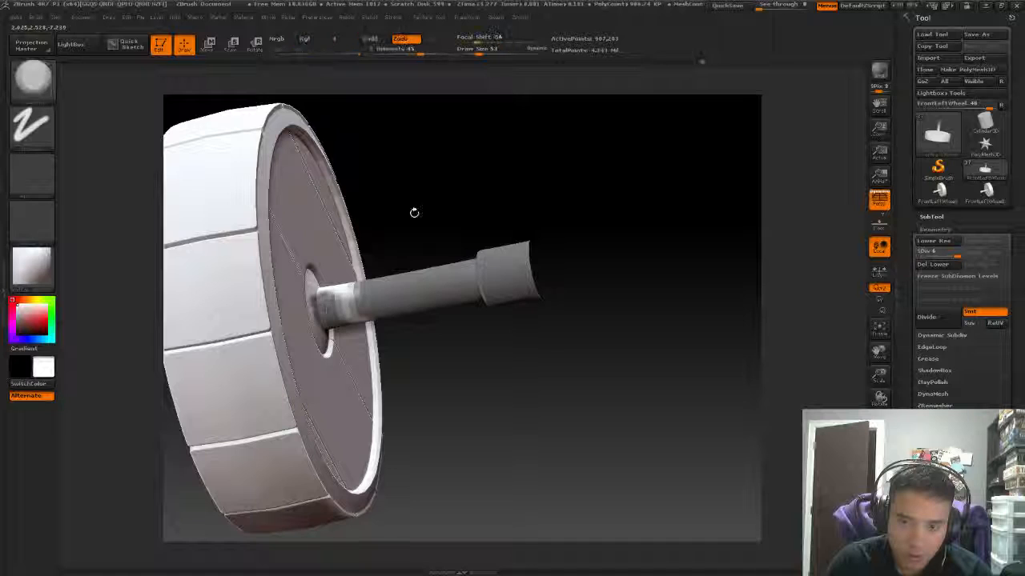
drag(414, 213, 428, 245)
ctrl+drag(330, 291, 336, 302)
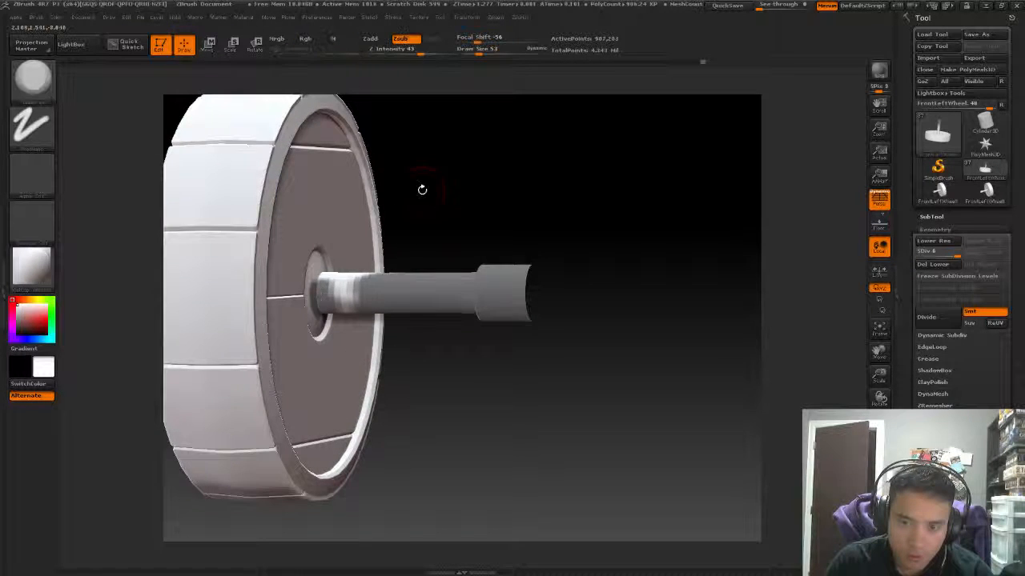
Fill in the remaining unmasked patches around the shaft between its middle and the wheel.
drag(422, 190, 414, 221)
drag(350, 355, 398, 349)
mouse_move(410, 289)
ctrl+mouse_down()
mouse_move(360, 302)
mouse_move(331, 271)
mouse_move(330, 296)
ctrl+mouse_up()
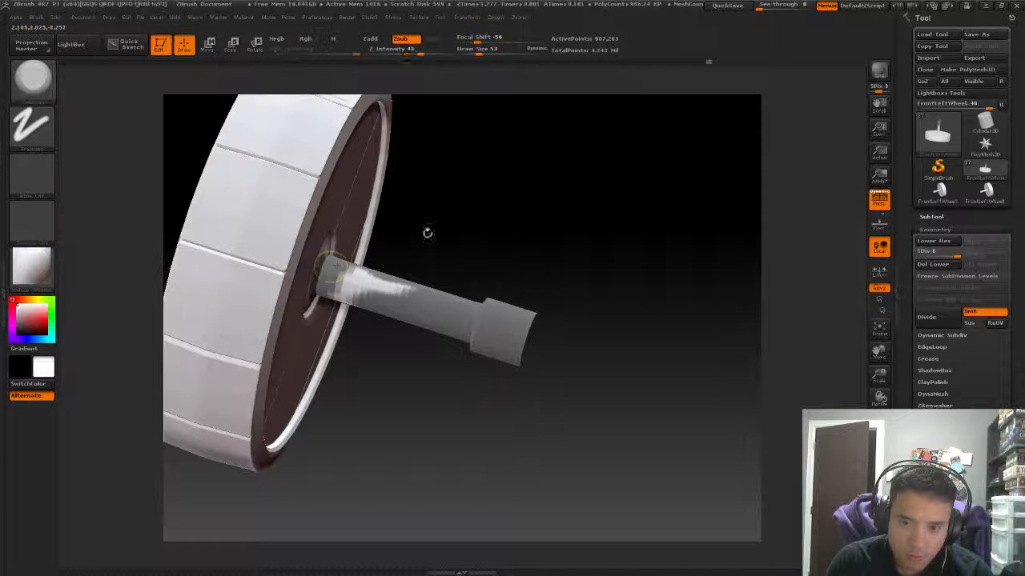
mouse_move(428, 233)
mouse_down()
mouse_move(458, 235)
mouse_move(449, 228)
mouse_up()
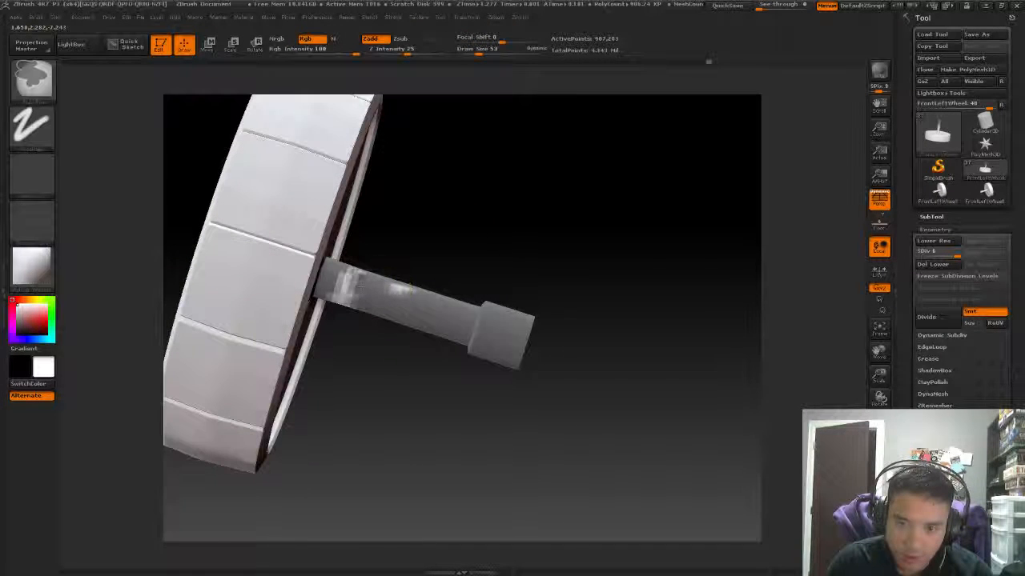
ctrl+drag(394, 286, 410, 295)
mouse_move(463, 216)
mouse_down()
mouse_move(448, 211)
mouse_move(443, 178)
mouse_move(482, 192)
mouse_up()
mouse_move(496, 248)
mouse_down()
mouse_move(473, 255)
mouse_move(512, 270)
mouse_move(464, 201)
mouse_move(481, 190)
mouse_up()
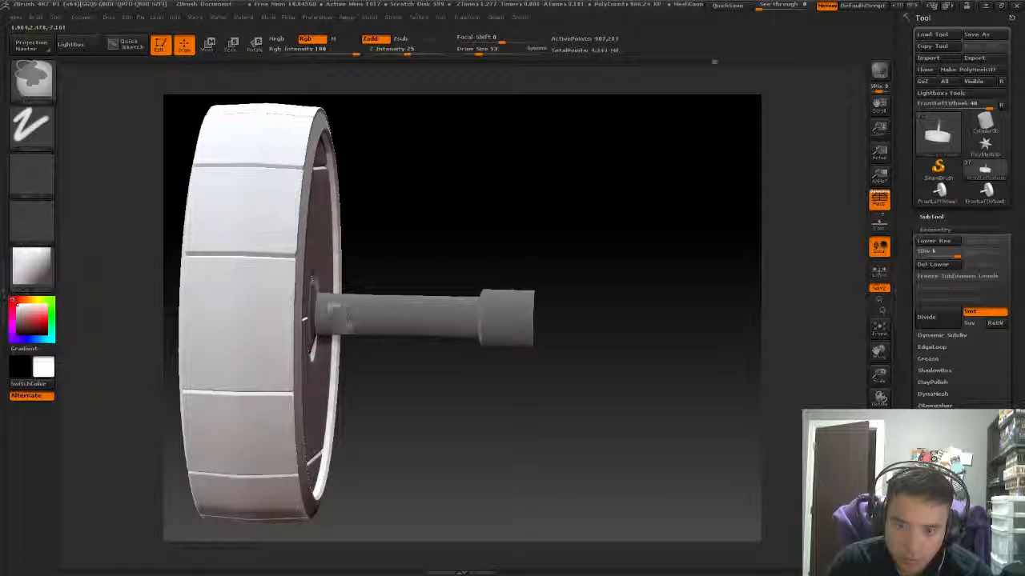
mouse_move(393, 270)
mouse_down()
mouse_move(416, 297)
mouse_move(397, 303)
mouse_up()
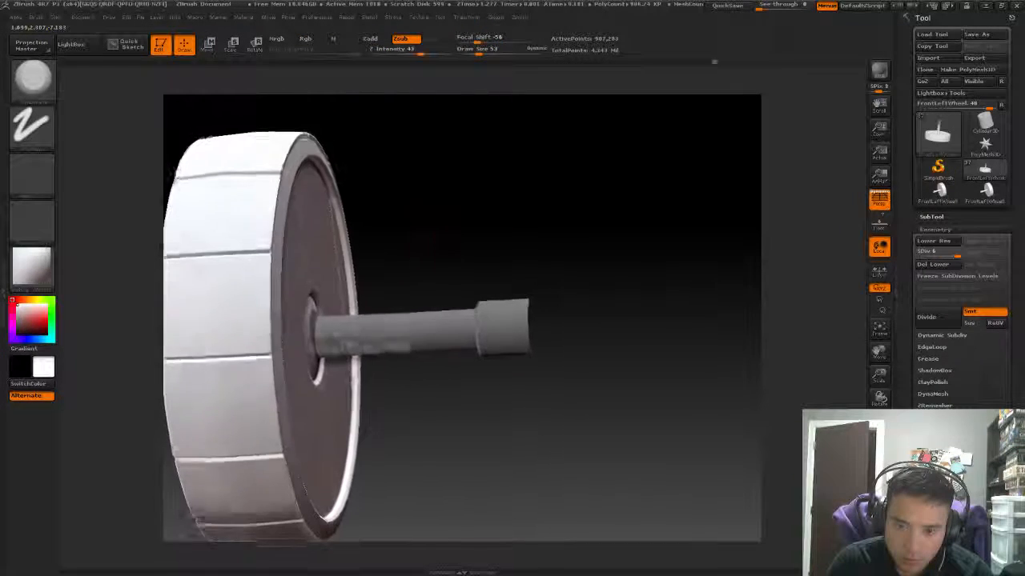
mouse_move(424, 265)
mouse_down()
mouse_move(400, 269)
mouse_move(435, 242)
mouse_move(483, 269)
mouse_move(492, 289)
mouse_move(476, 327)
mouse_move(511, 329)
mouse_move(451, 291)
mouse_move(410, 299)
mouse_up()
Mask the round hub on the wheel's face, reducing the brush's draw size to 17 for its edge.
mouse_move(481, 300)
mouse_down()
mouse_move(484, 236)
mouse_move(478, 283)
mouse_move(531, 205)
mouse_up()
mouse_move(446, 293)
ctrl+mouse_down()
mouse_move(415, 288)
mouse_move(413, 315)
mouse_move(427, 311)
ctrl+mouse_up()
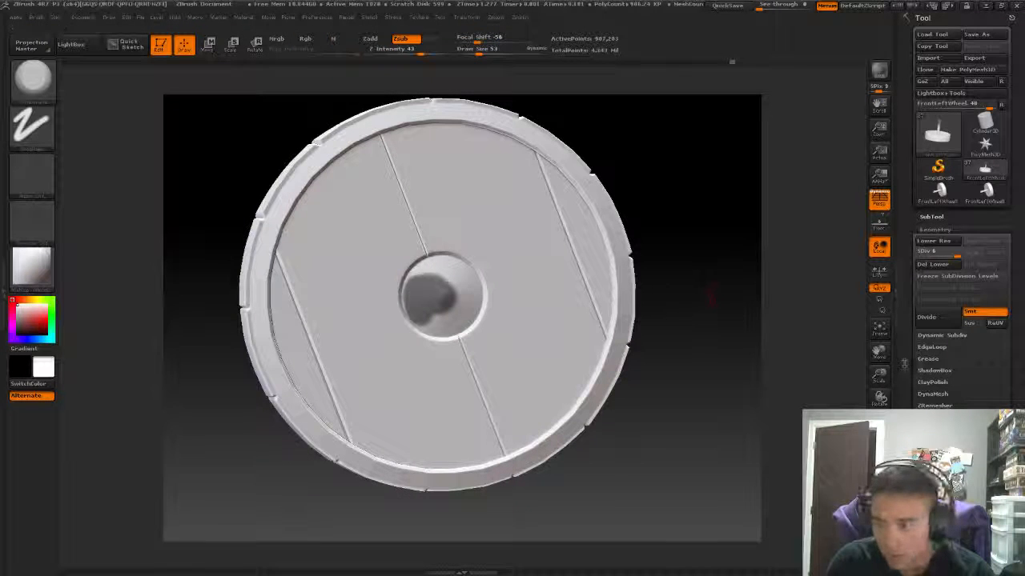
alt+drag(673, 179, 596, 279)
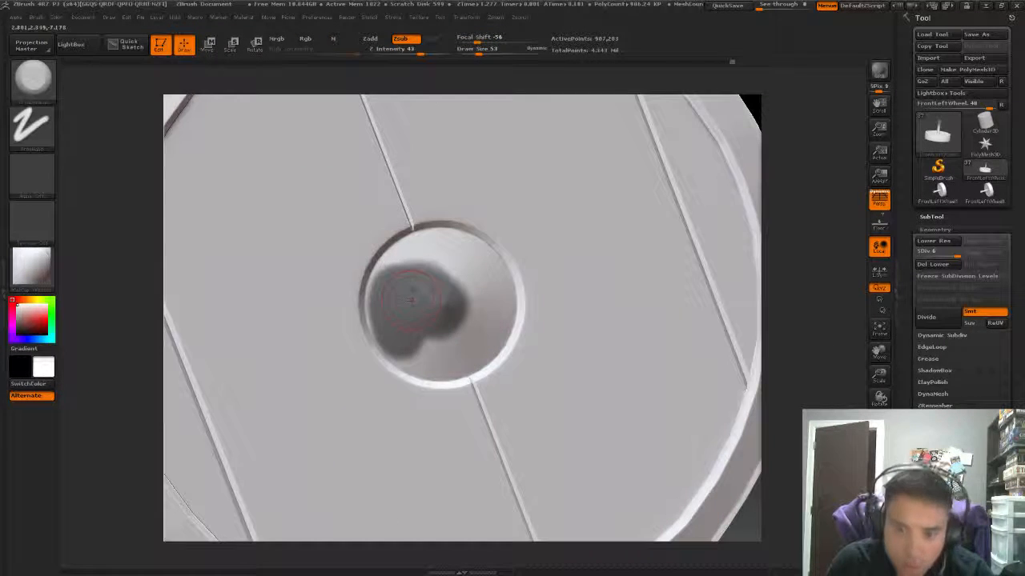
key(space)
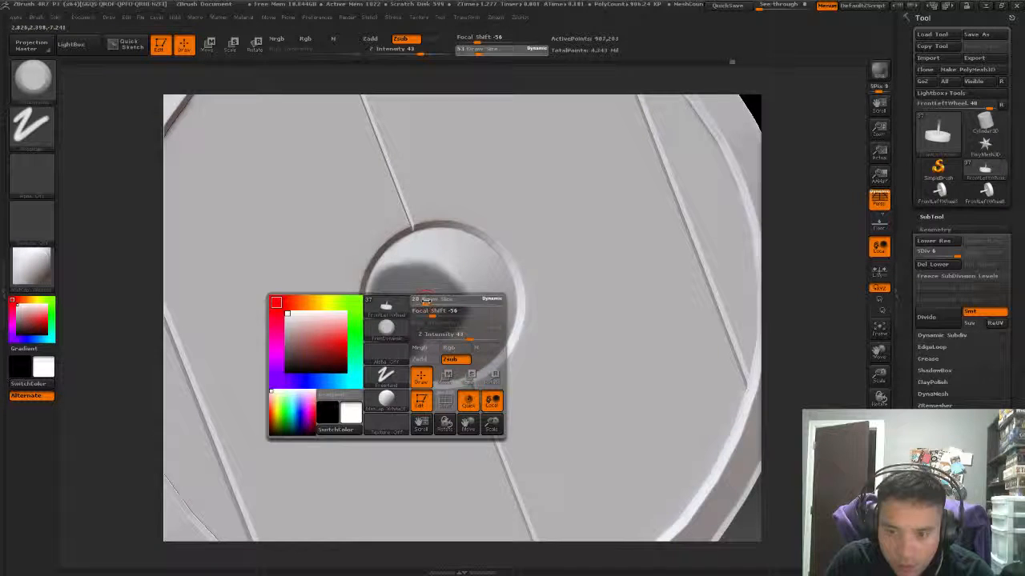
drag(426, 301, 386, 271)
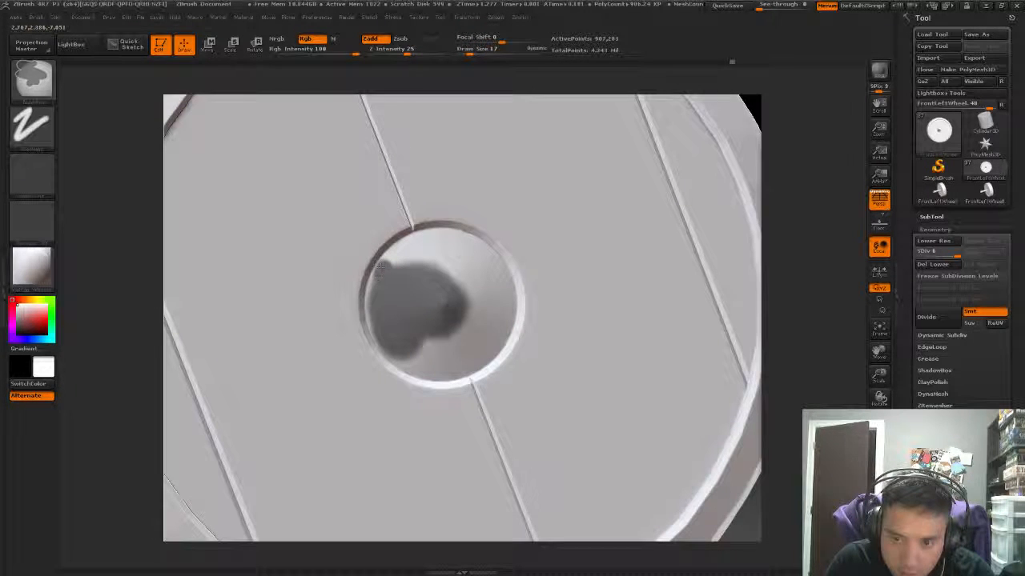
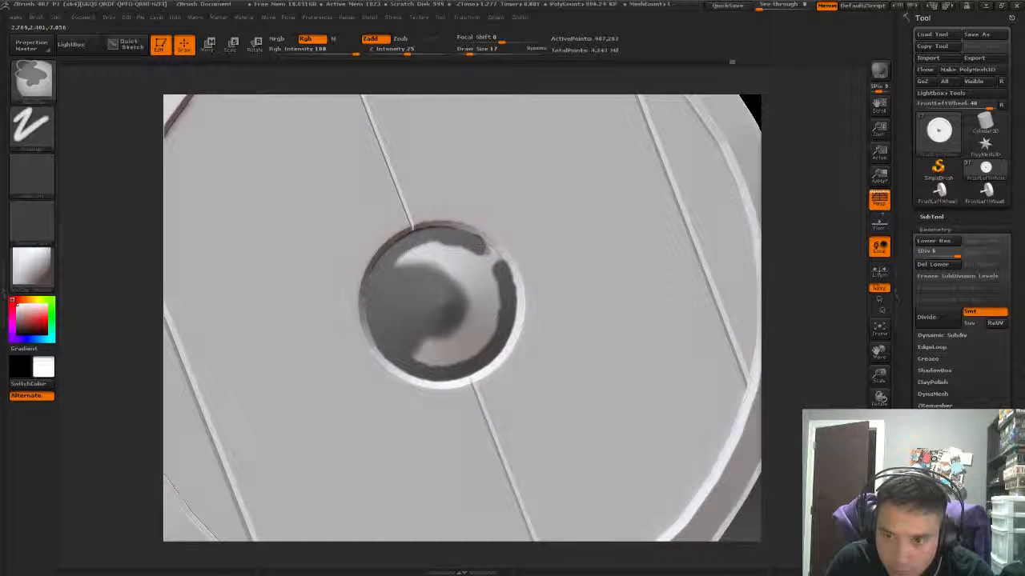
Fill in the rest of the mask on the round hub of the wheel's face, enlarging the brush's draw size to 35.
drag(492, 277, 419, 256)
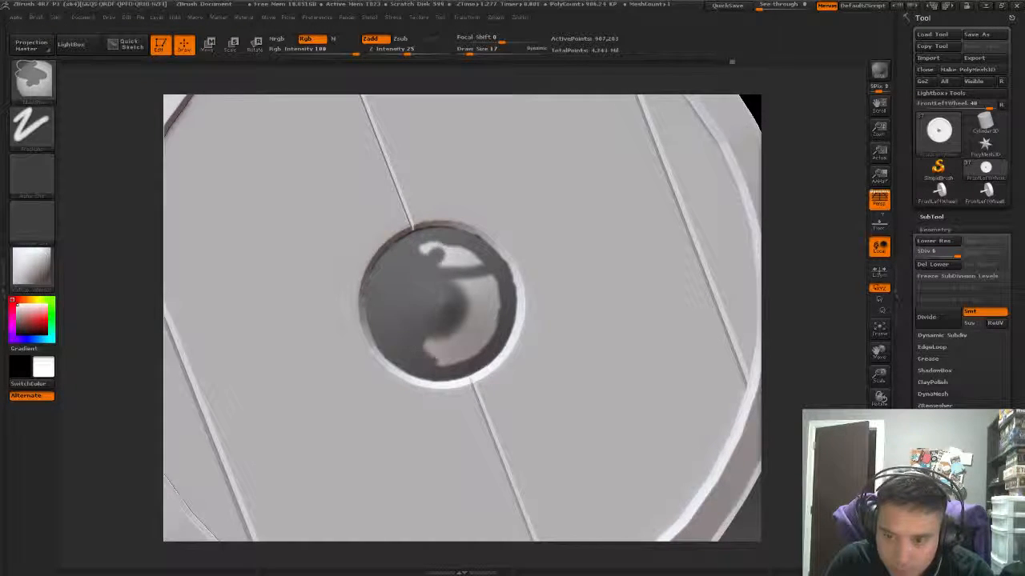
key(space)
drag(439, 328, 445, 331)
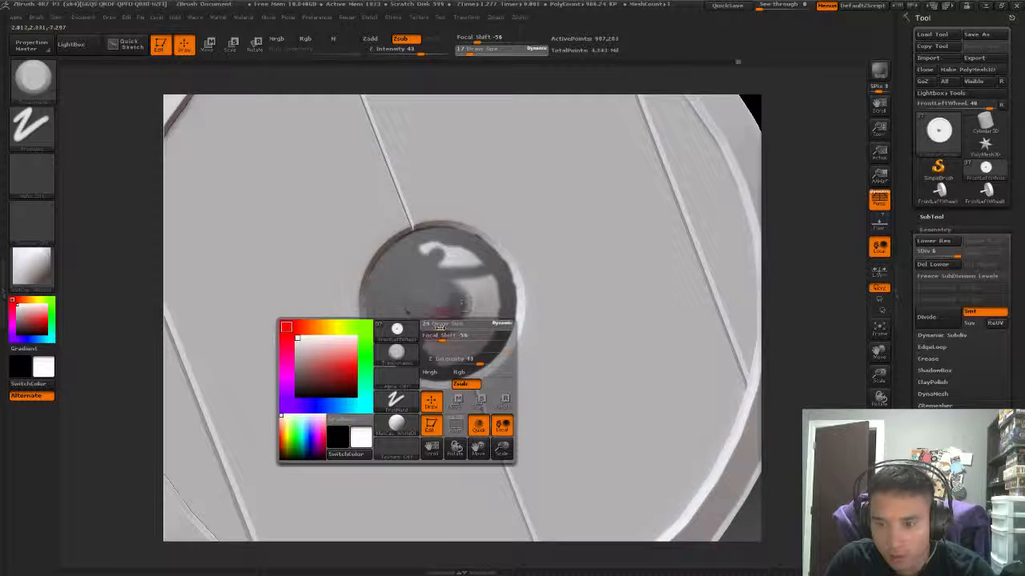
key(shift)
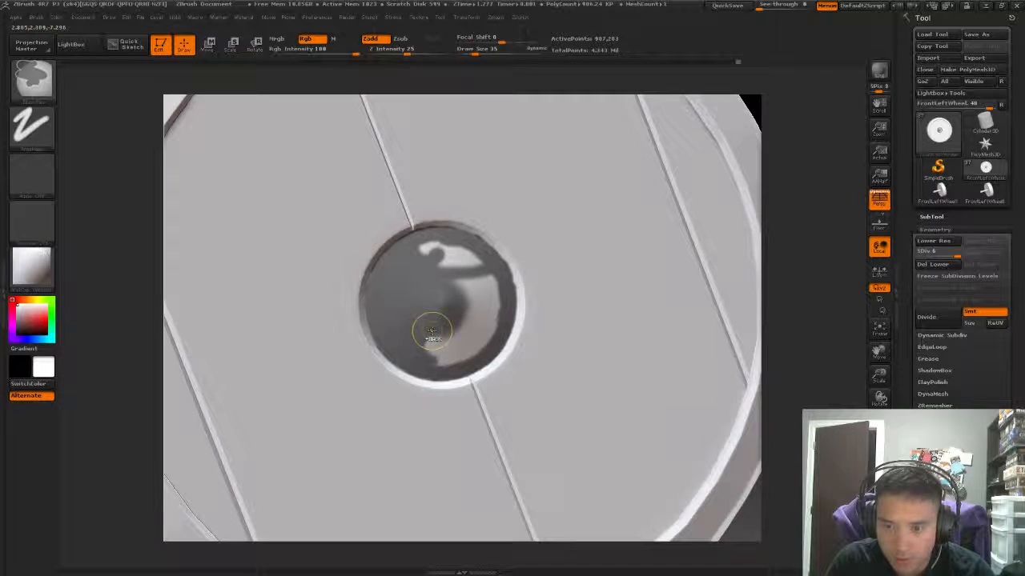
mouse_move(433, 344)
shift+mouse_down()
mouse_move(445, 354)
mouse_move(485, 303)
mouse_move(436, 257)
shift+mouse_up()
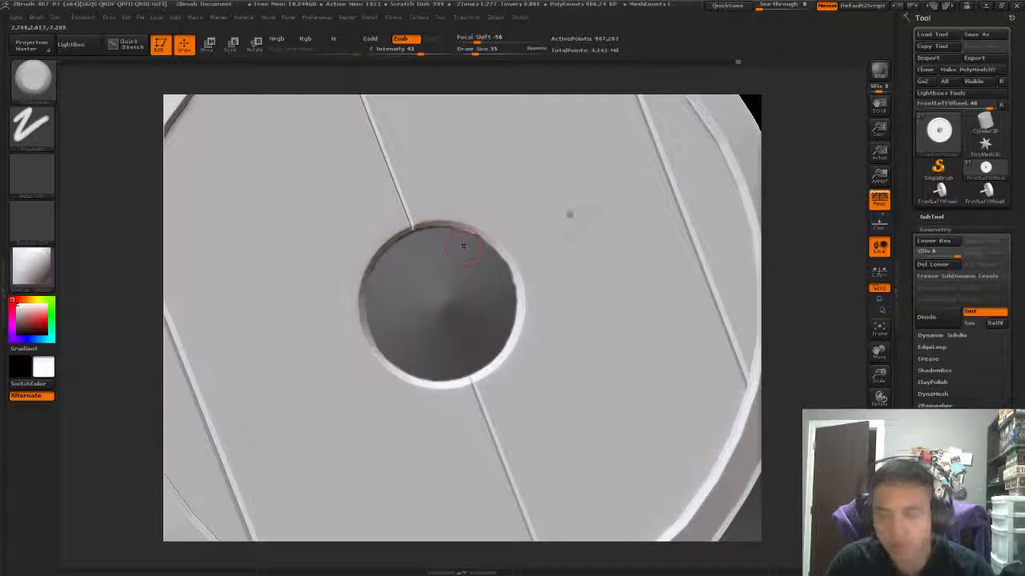
Mask the upper half of the recessed hub around the base of the axle shaft on the wheel's inner side.
drag(879, 374, 813, 369)
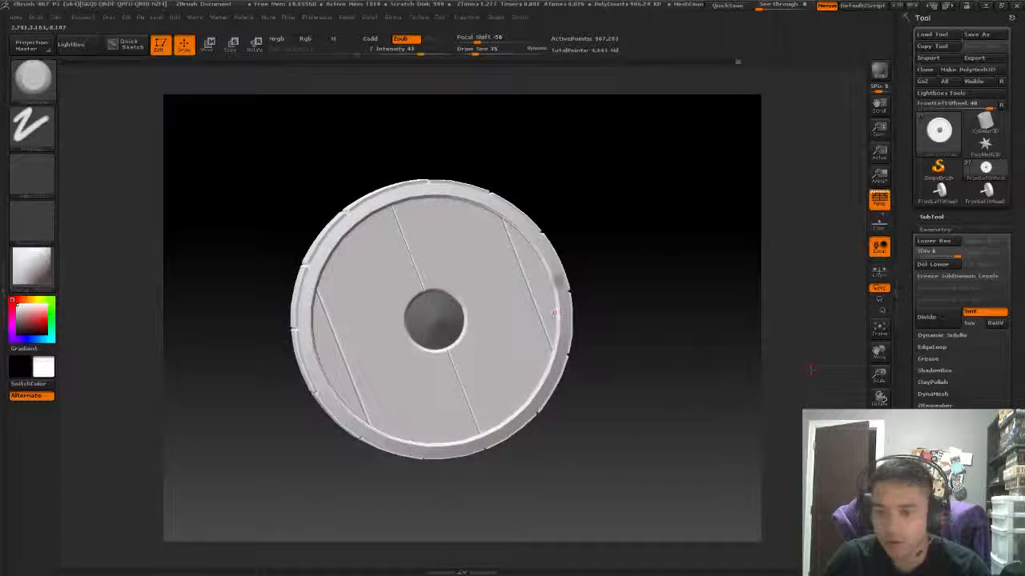
drag(602, 180, 623, 202)
drag(612, 210, 628, 300)
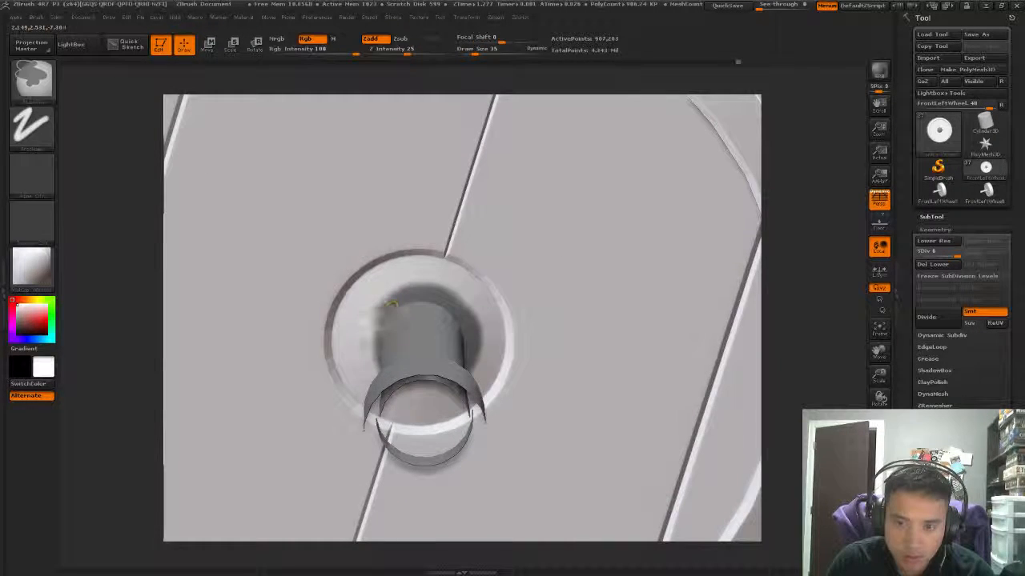
ctrl+drag(374, 327, 367, 326)
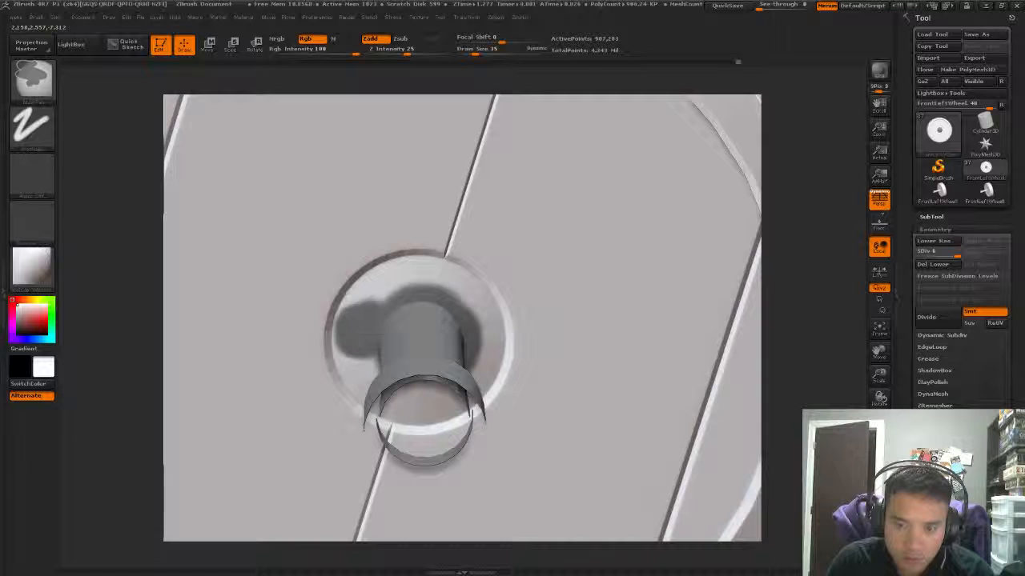
key(alt)
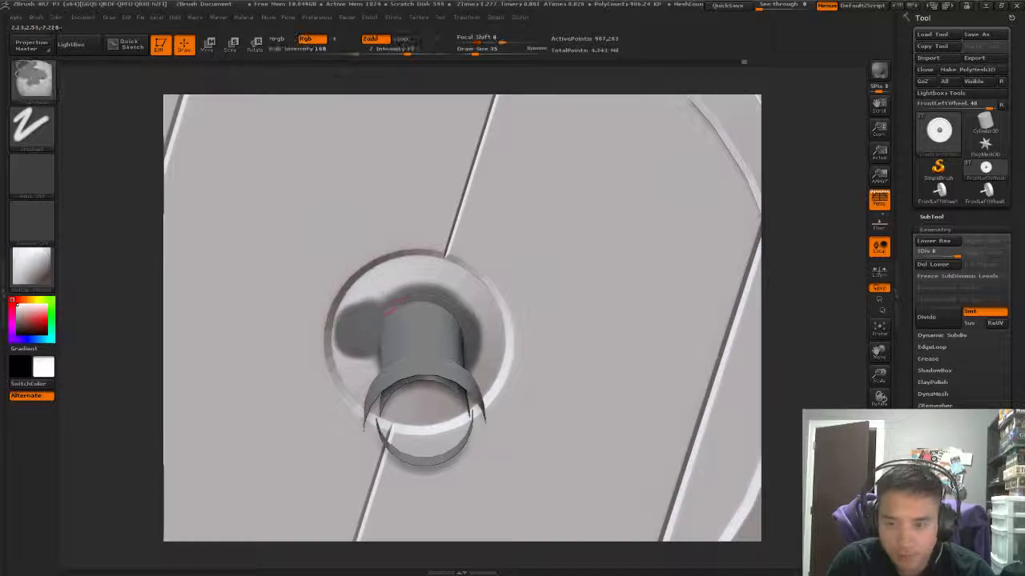
mouse_move(383, 302)
ctrl+mouse_down()
mouse_move(396, 290)
mouse_move(479, 324)
mouse_move(482, 367)
ctrl+mouse_up()
key(alt)
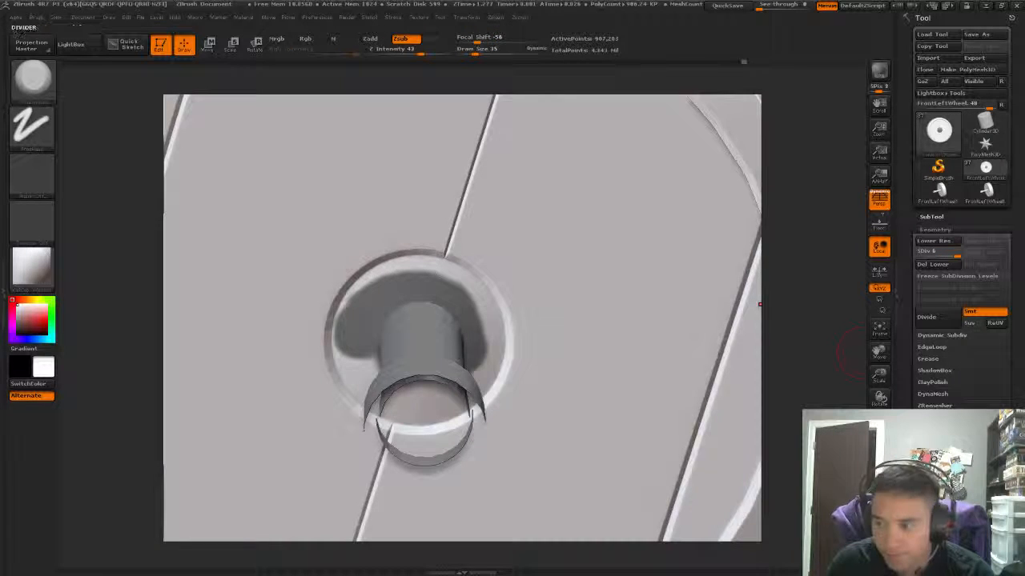
Extend the mask over the lower half of the recessed hub beneath the axle shaft.
drag(883, 400, 886, 382)
mouse_move(389, 354)
ctrl+alt+mouse_down()
mouse_move(383, 378)
mouse_move(469, 386)
mouse_move(448, 409)
ctrl+alt+mouse_up()
key(ctrl+z)
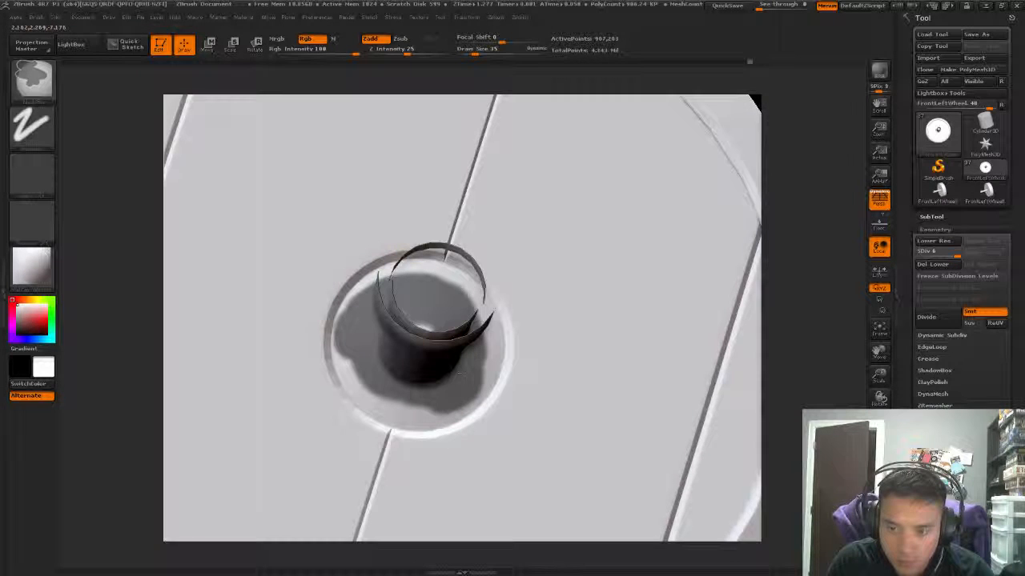
mouse_move(379, 399)
ctrl+mouse_down()
mouse_move(365, 380)
mouse_move(386, 392)
ctrl+mouse_up()
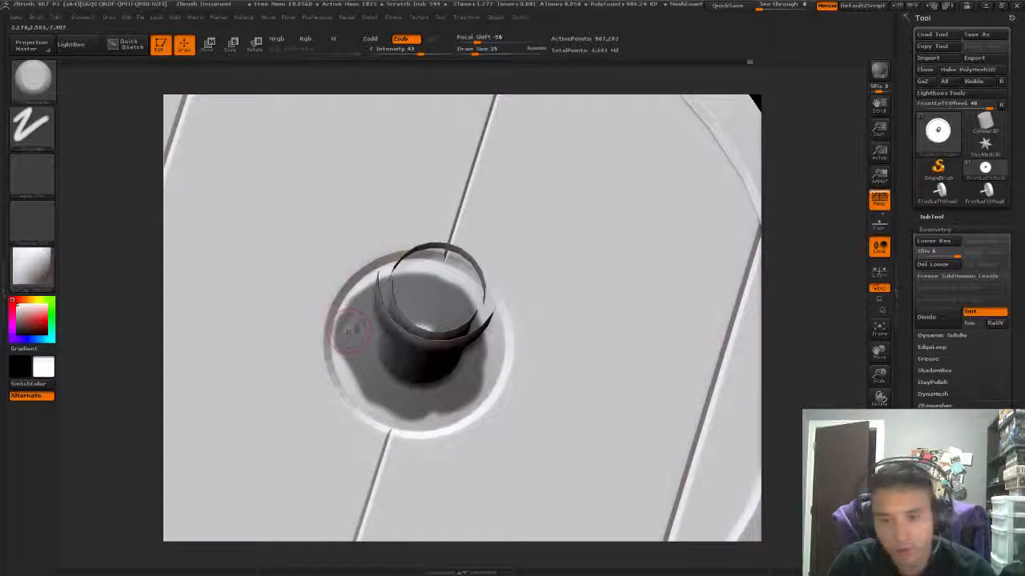
Reduce the brush's draw size to 14 and mask the recessed hub up to its circular rim.
key(space)
drag(350, 331, 344, 331)
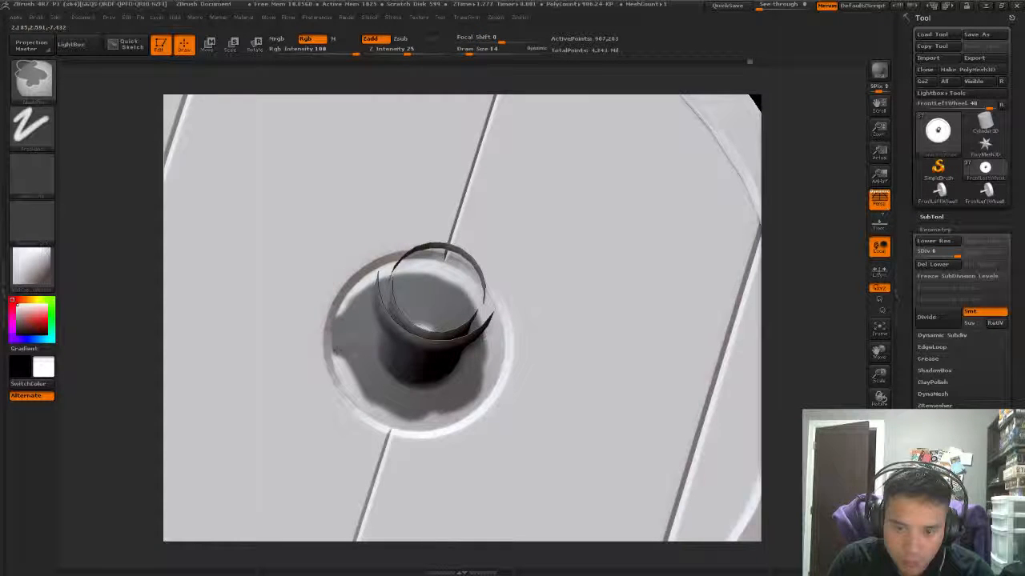
mouse_move(343, 375)
ctrl+mouse_down()
mouse_move(373, 412)
mouse_move(413, 426)
mouse_move(463, 415)
mouse_move(490, 389)
mouse_move(497, 356)
mouse_move(477, 291)
mouse_move(445, 271)
mouse_move(410, 263)
mouse_move(347, 302)
ctrl+mouse_up()
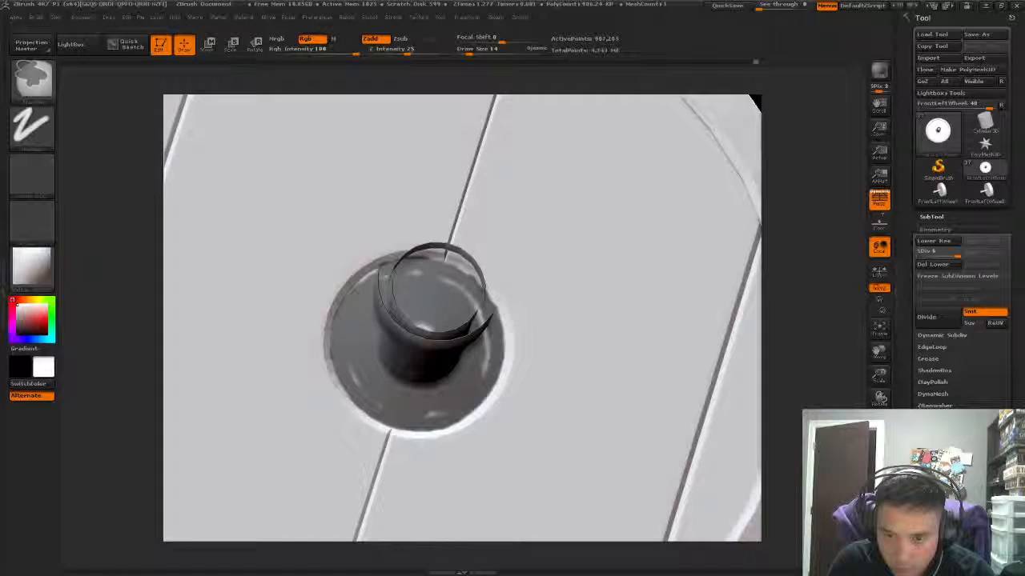
ctrl+drag(372, 275, 378, 269)
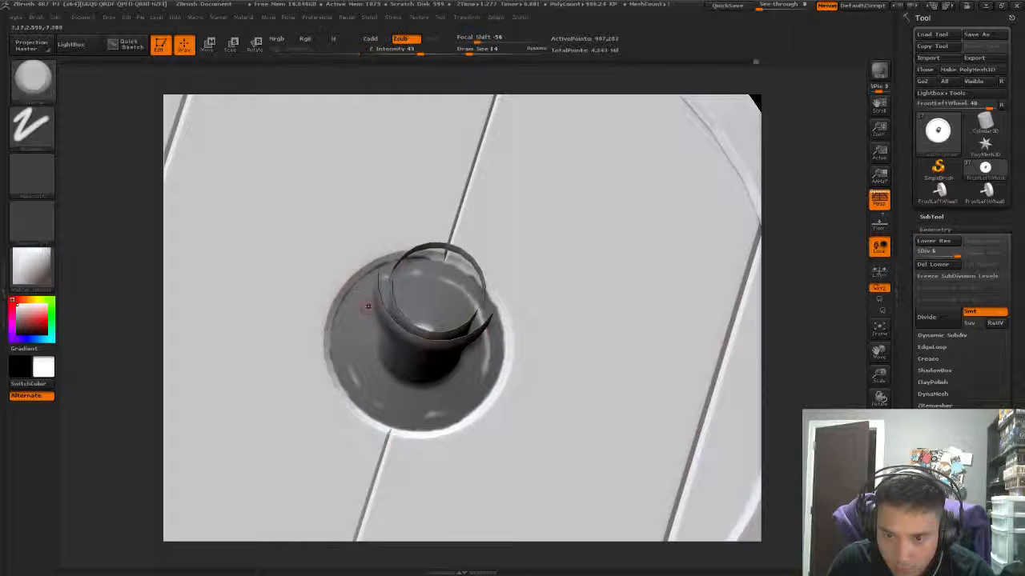
Set the draw size to 32, fill the remaining unmasked patches in the recess, and frame the whole wheel.
key(space)
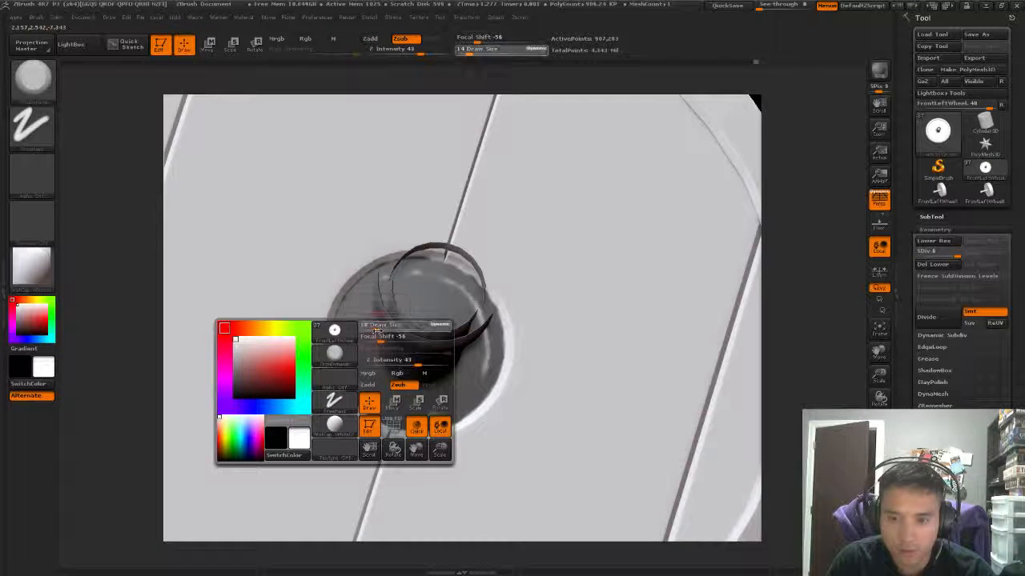
key(ctrl)
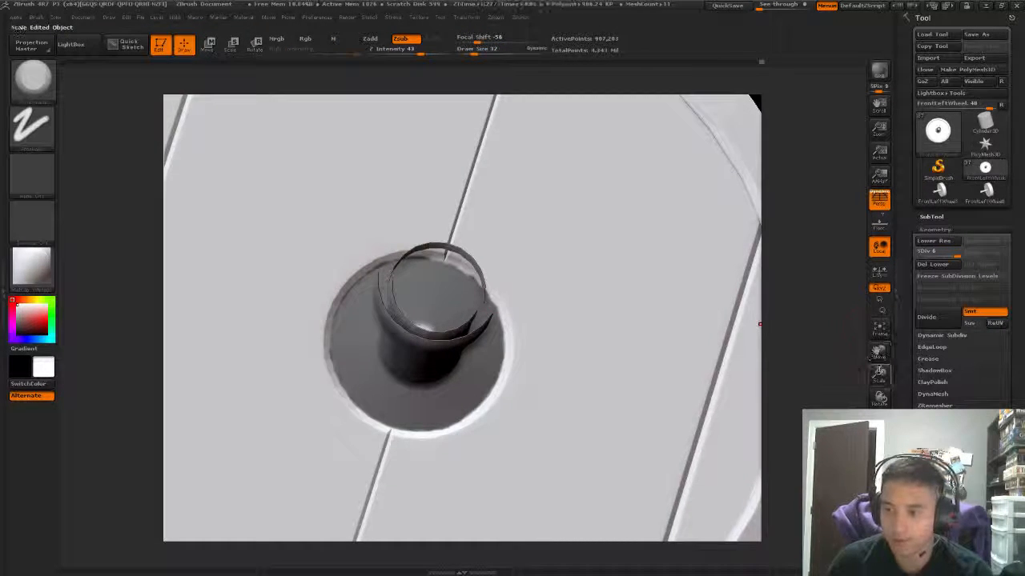
click(879, 328)
drag(556, 183, 617, 217)
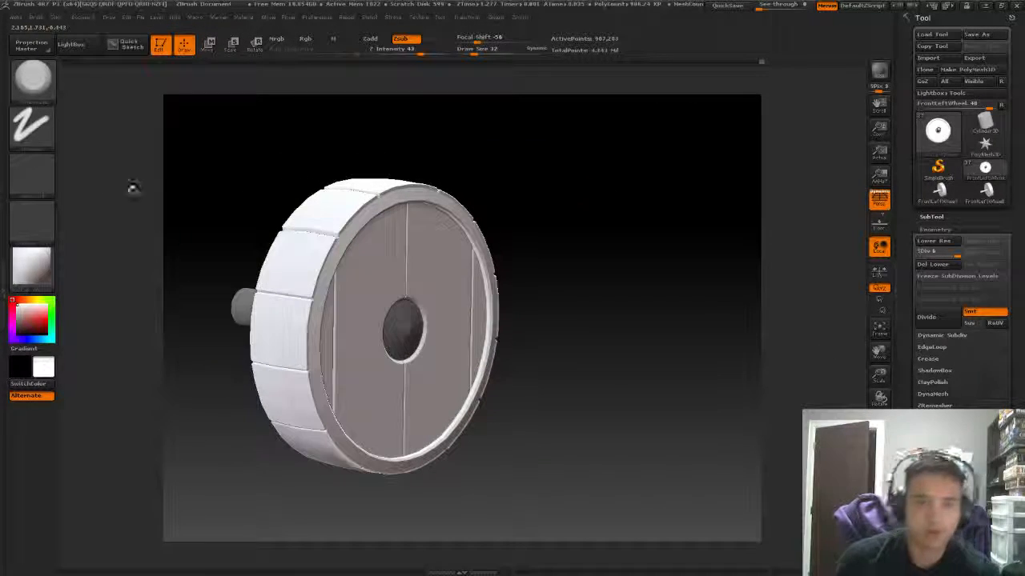
Select the Standard brush with the DragRect stroke and turn the wheel to face its tread.
click(40, 85)
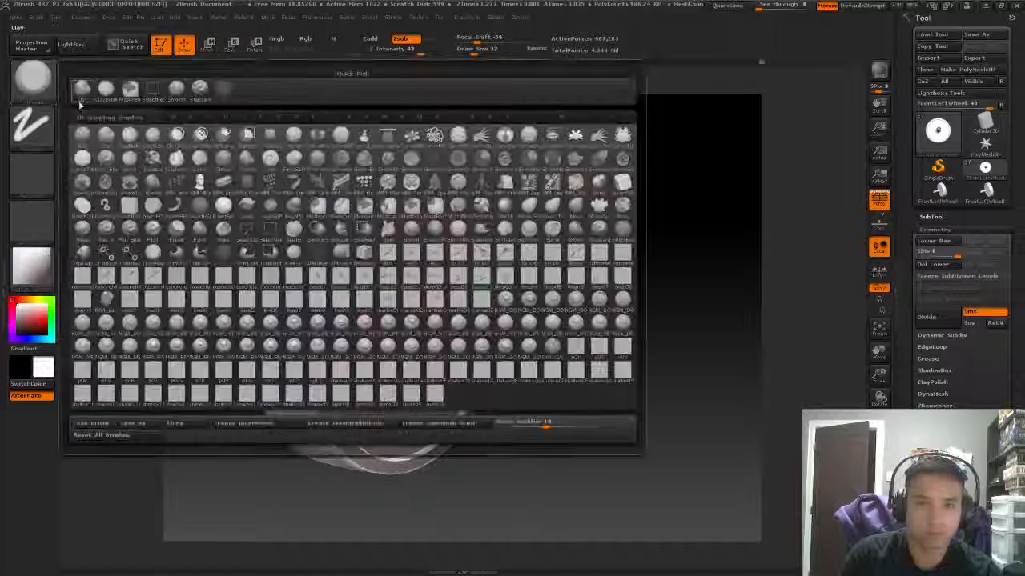
click(199, 94)
click(29, 137)
click(187, 137)
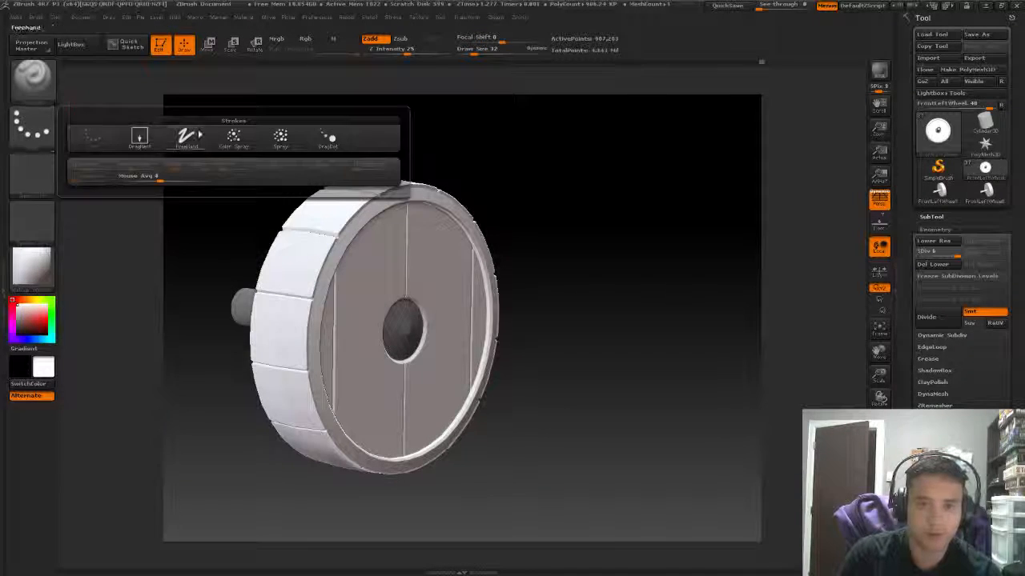
click(147, 146)
drag(576, 177, 661, 179)
drag(606, 144, 575, 145)
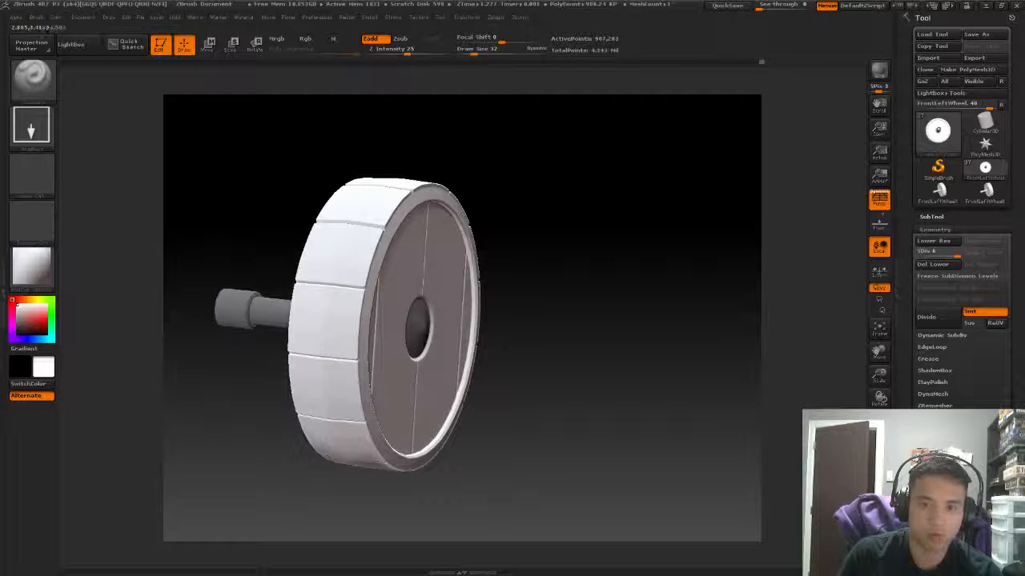
drag(510, 168, 606, 198)
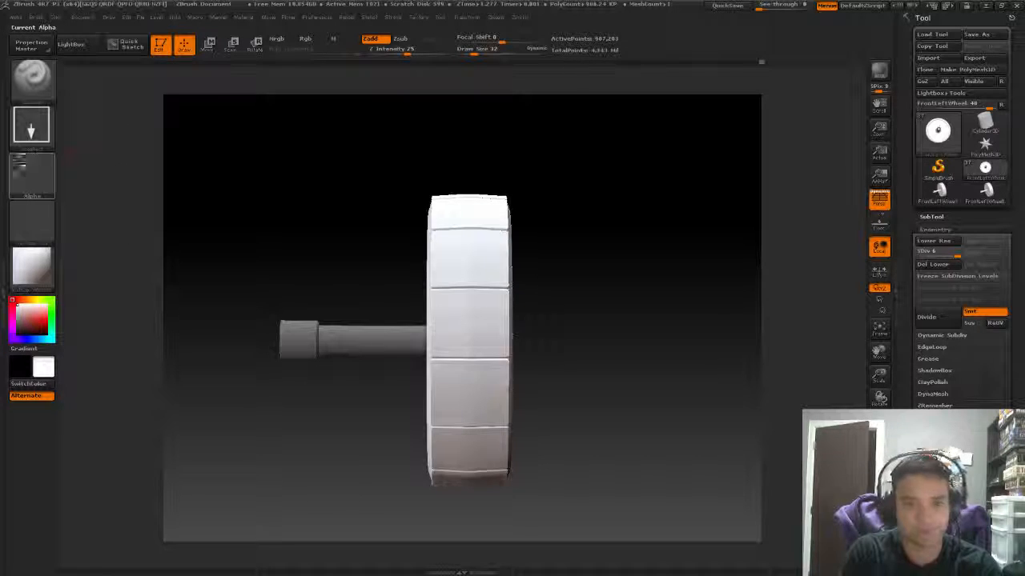
Load the kd_natural_07 alpha into the brush.
click(62, 164)
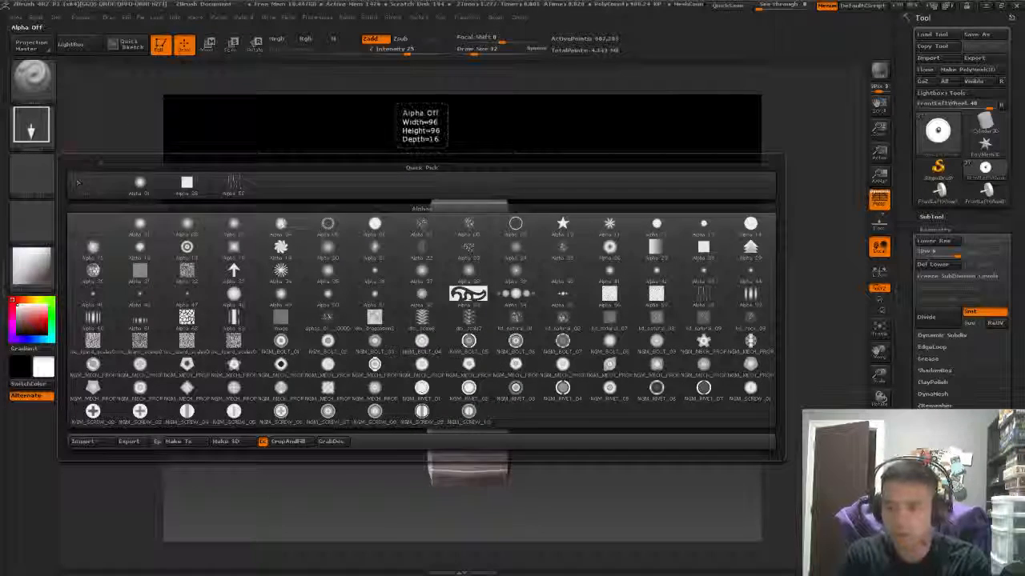
click(424, 225)
click(48, 170)
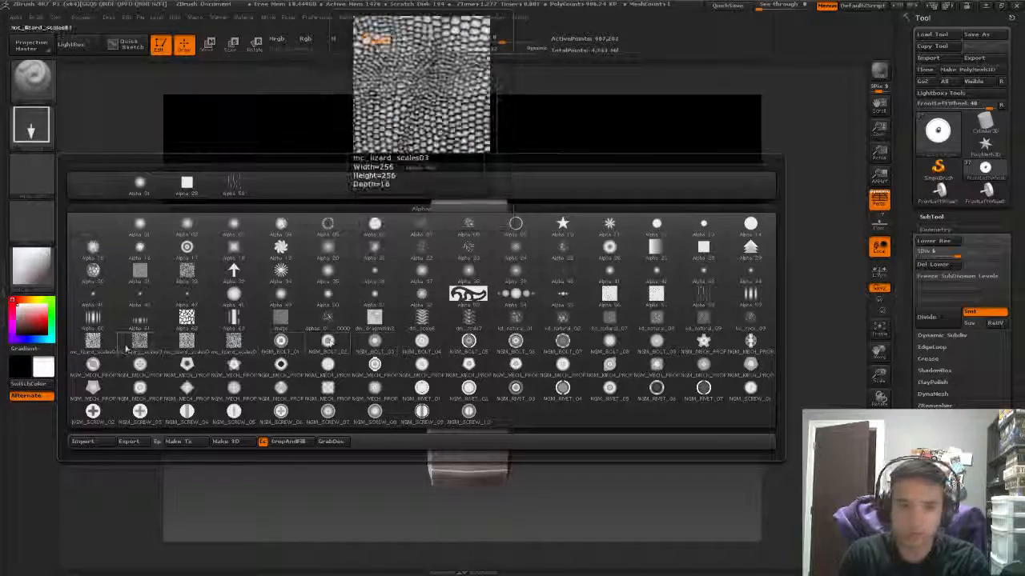
click(613, 328)
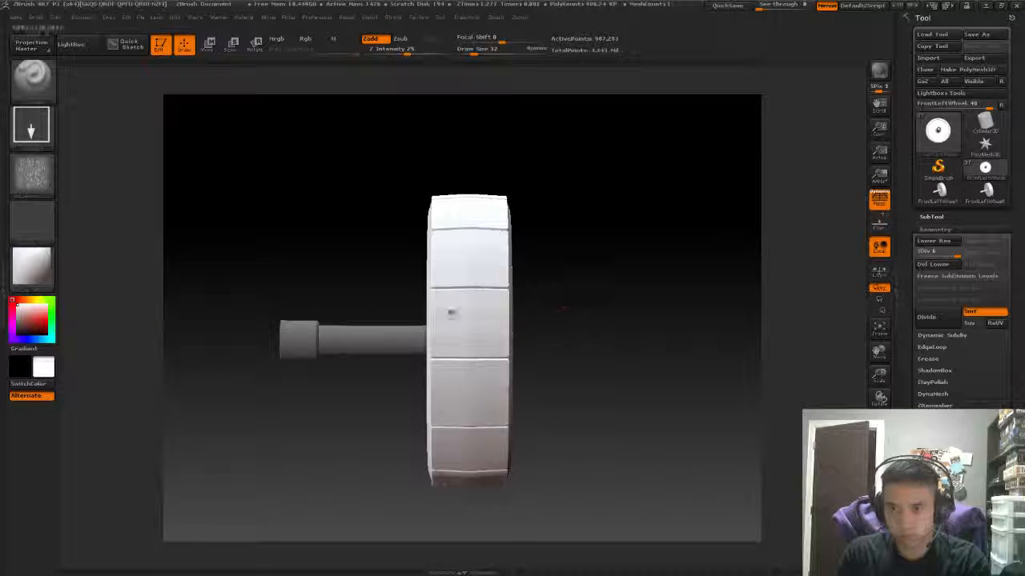
Undo the first test stamp, set Z Intensity to 9, and stamp the kd_natural_07 texture on the tread.
drag(463, 322, 582, 281)
key(ctrl+z)
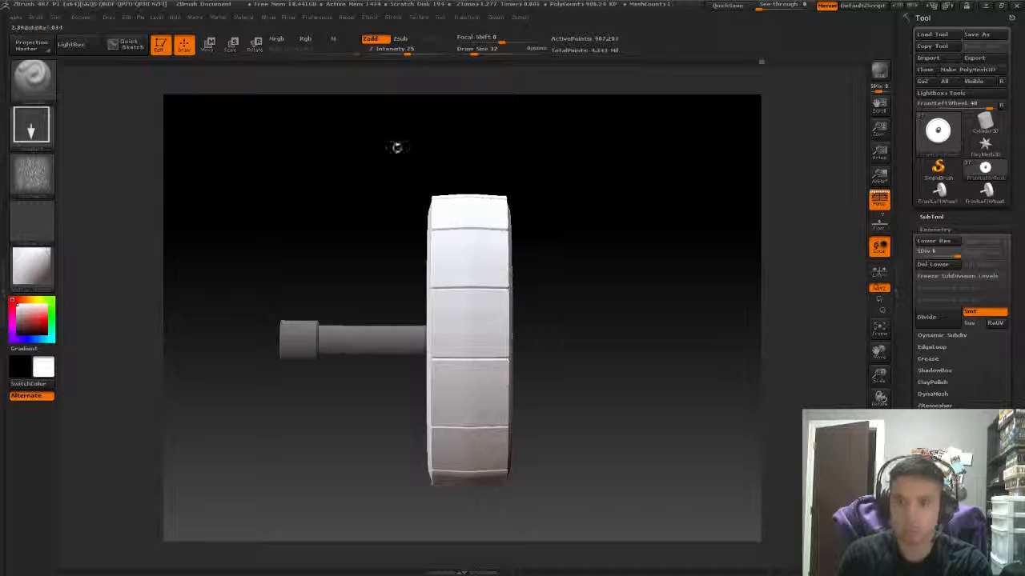
click(400, 38)
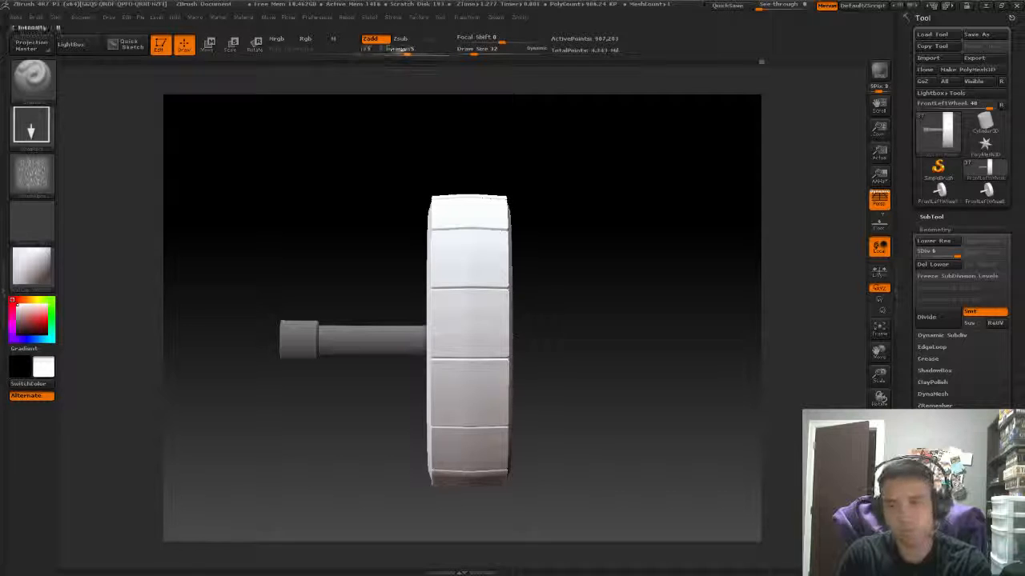
drag(406, 49, 399, 50)
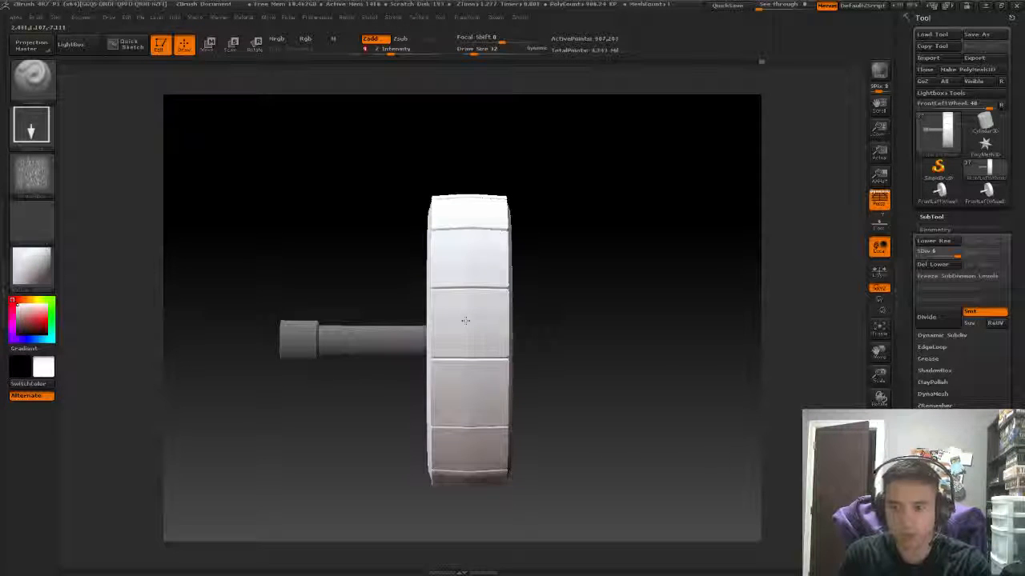
mouse_move(654, 209)
mouse_down()
mouse_move(627, 215)
mouse_move(653, 198)
mouse_up()
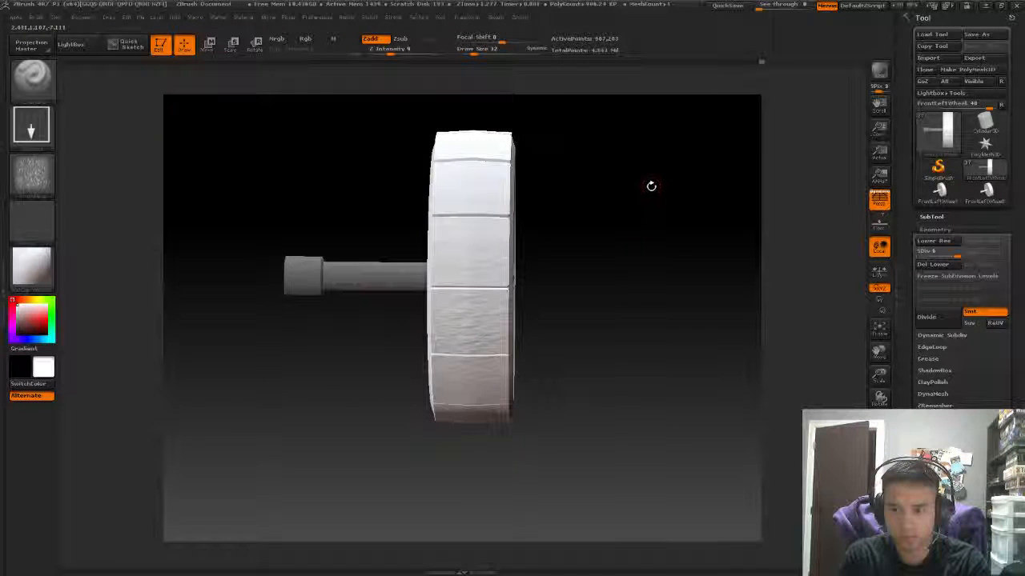
drag(652, 163, 556, 152)
Switch the brush to Zsub with the kd_natural_02 alpha and try stamping the texture onto the tread blocks.
click(411, 40)
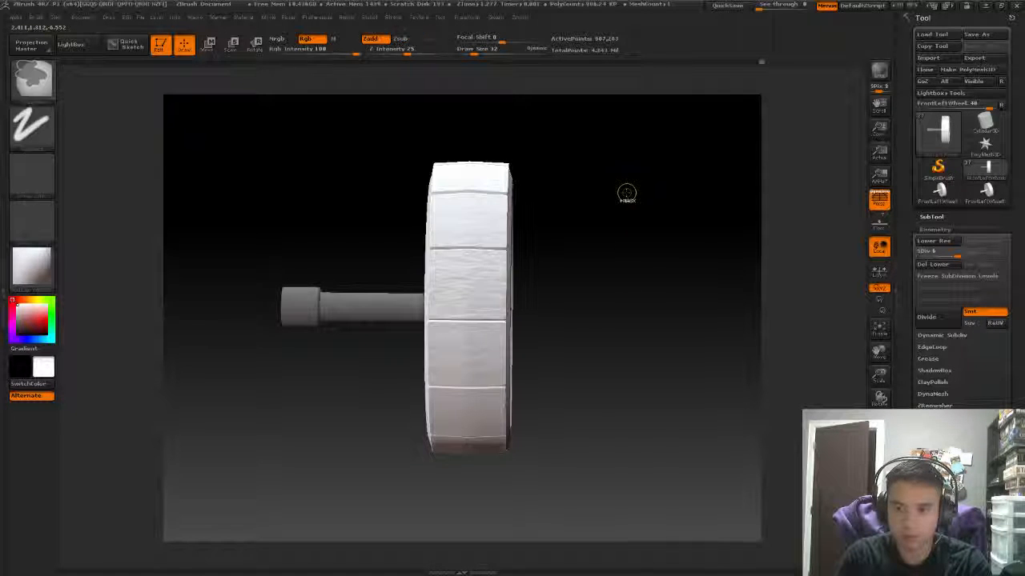
click(32, 172)
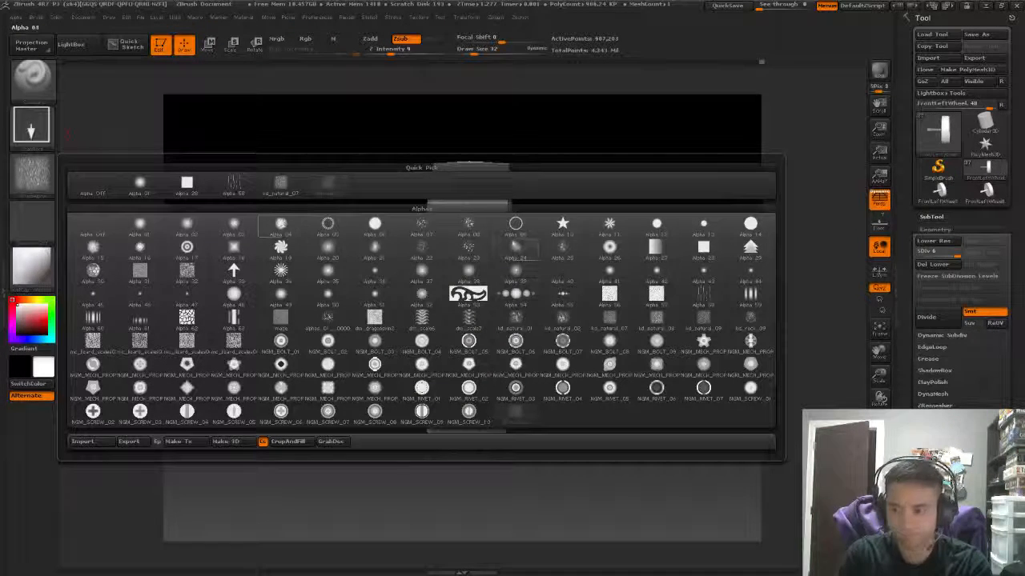
mouse_move(530, 321)
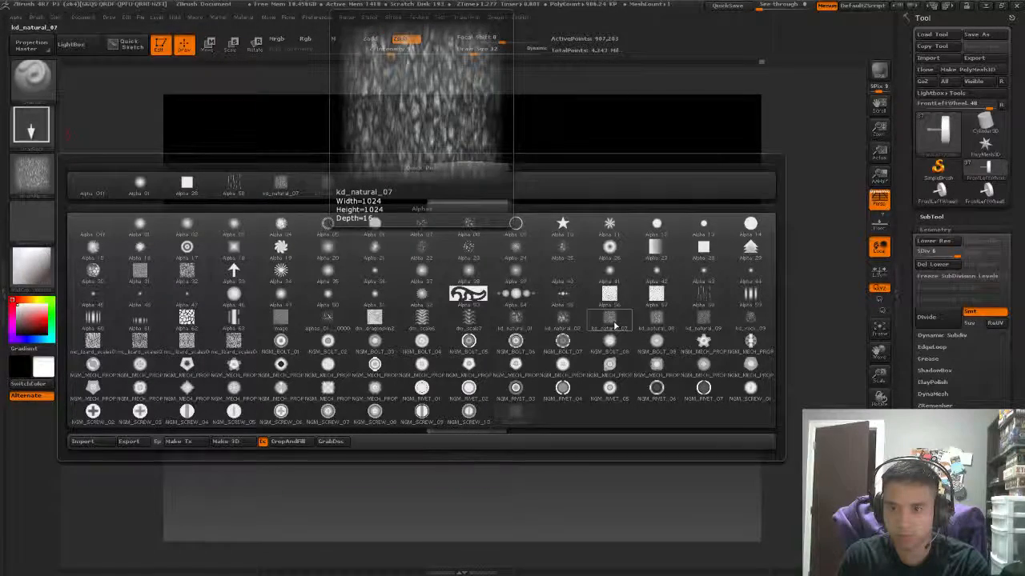
click(564, 319)
drag(512, 308, 552, 298)
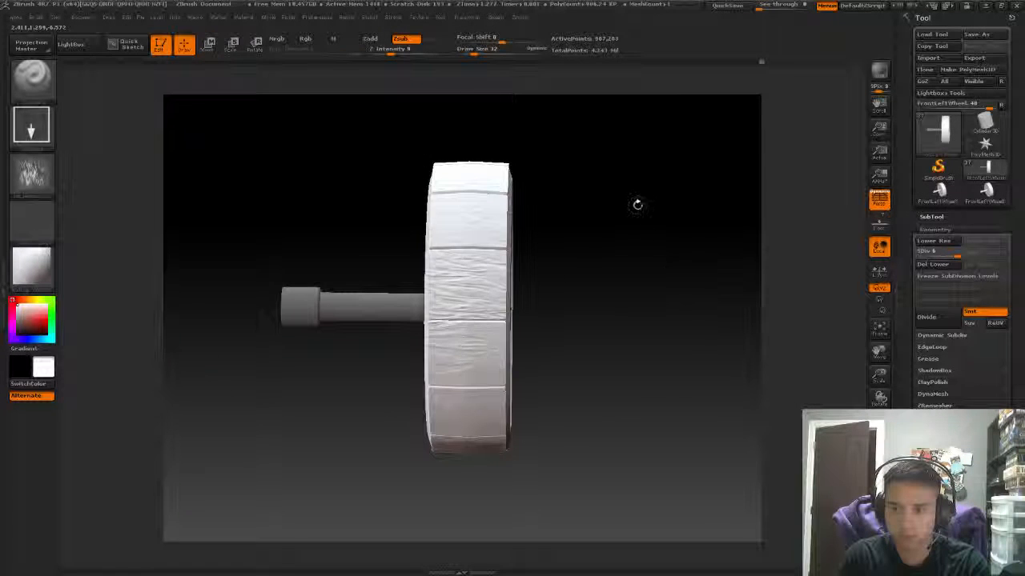
Undo the test stamps on the tread and set the brush back to Zadd.
alt+drag(637, 205, 632, 249)
mouse_move(620, 210)
alt+mouse_down()
mouse_move(639, 199)
mouse_move(646, 209)
mouse_move(622, 207)
alt+mouse_up()
key(ctrl+z)
click(370, 38)
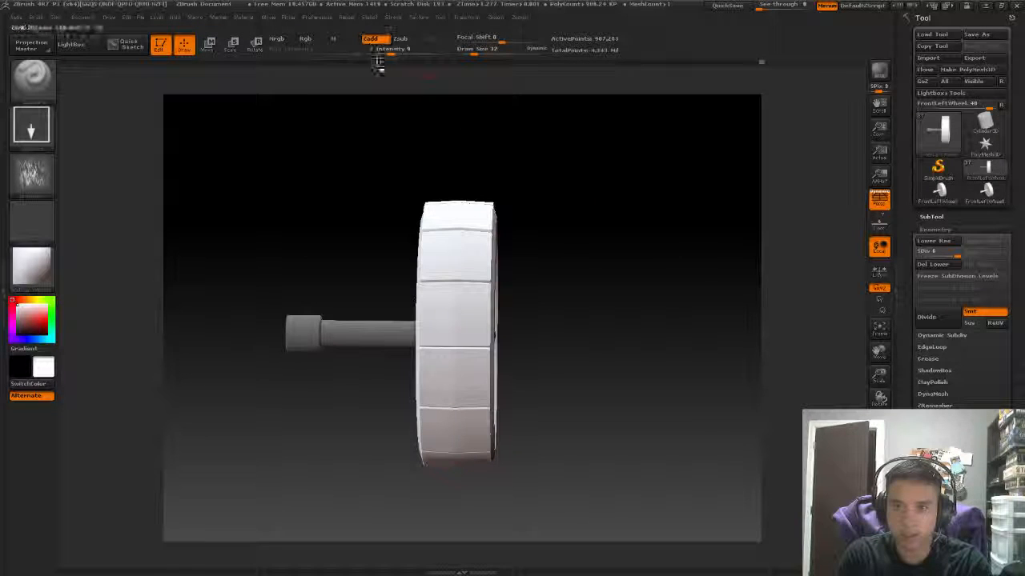
Stamp the natural grain texture on the wheel's tread blocks, working around the circumference at Z Intensity 9.
mouse_move(622, 282)
alt+mouse_down()
mouse_move(622, 245)
mouse_move(632, 311)
mouse_move(624, 290)
mouse_move(587, 270)
alt+mouse_up()
mouse_move(645, 324)
alt+mouse_down()
mouse_move(633, 293)
mouse_move(581, 277)
mouse_move(602, 256)
mouse_move(593, 275)
mouse_move(594, 219)
mouse_move(574, 288)
mouse_move(585, 200)
alt+mouse_up()
alt+drag(590, 273, 591, 224)
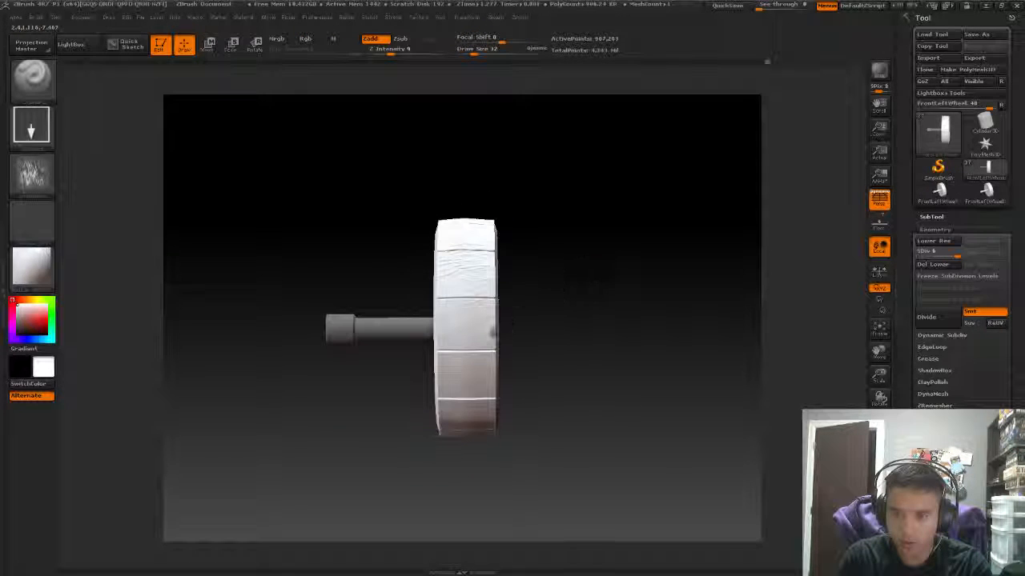
drag(468, 333, 525, 332)
mouse_move(624, 319)
alt+mouse_down()
mouse_move(579, 217)
mouse_move(519, 321)
alt+mouse_up()
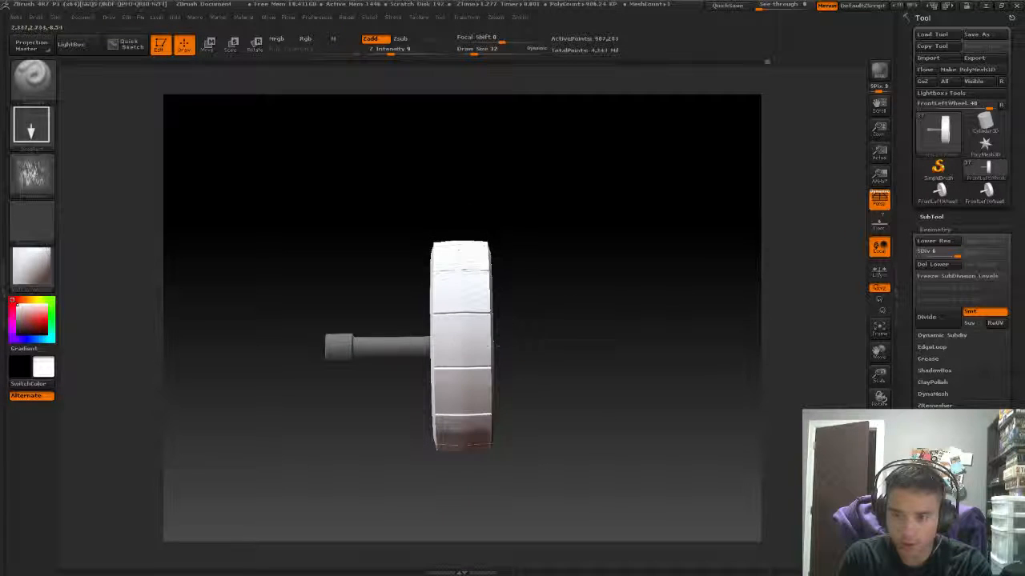
alt+drag(614, 347, 579, 220)
alt+drag(583, 284, 581, 243)
drag(578, 204, 590, 238)
drag(535, 353, 595, 318)
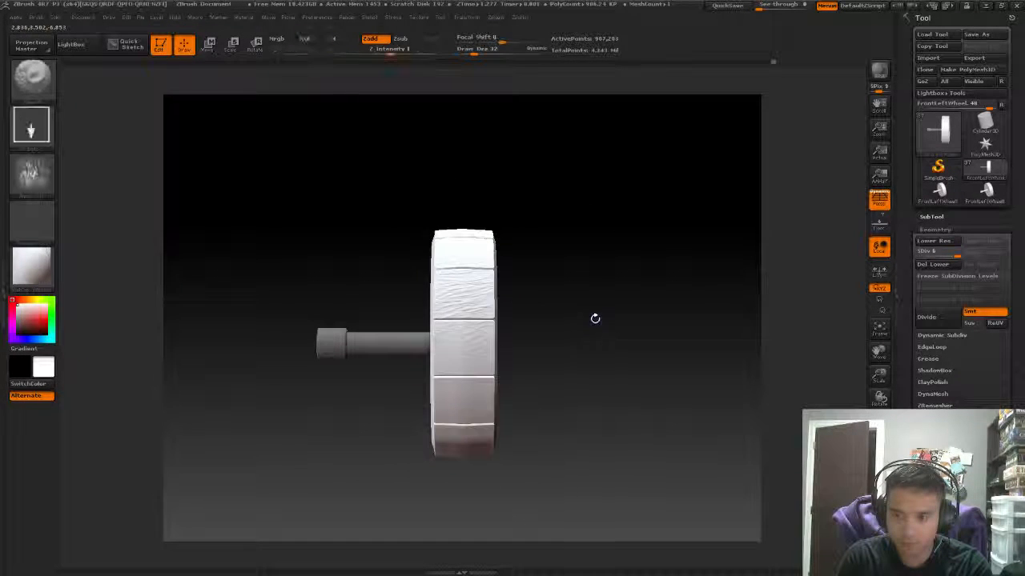
drag(547, 394, 548, 394)
alt+drag(618, 329, 611, 245)
alt+drag(609, 305, 590, 227)
drag(457, 519, 575, 280)
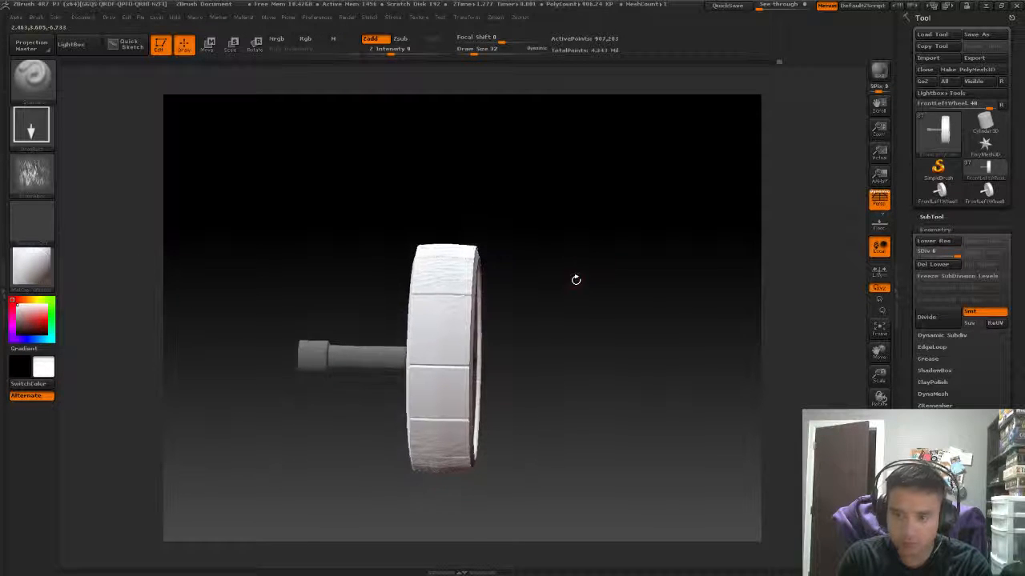
drag(503, 365, 570, 293)
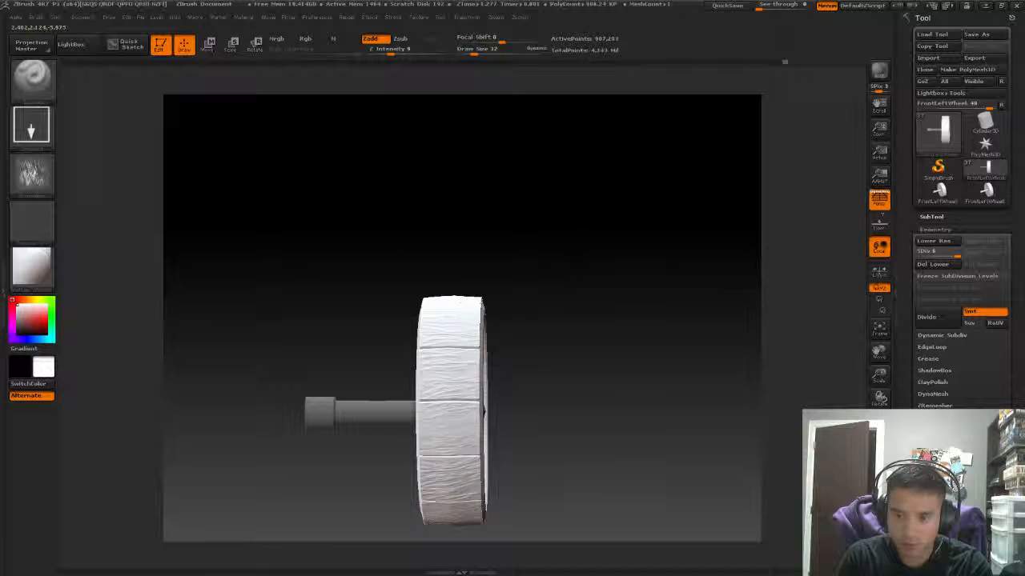
mouse_move(586, 342)
mouse_down()
mouse_move(572, 222)
mouse_move(561, 263)
mouse_move(587, 213)
mouse_move(600, 265)
mouse_move(594, 303)
mouse_move(578, 272)
mouse_move(594, 270)
mouse_move(595, 224)
mouse_move(594, 251)
mouse_move(625, 214)
mouse_move(603, 200)
mouse_move(594, 157)
mouse_up()
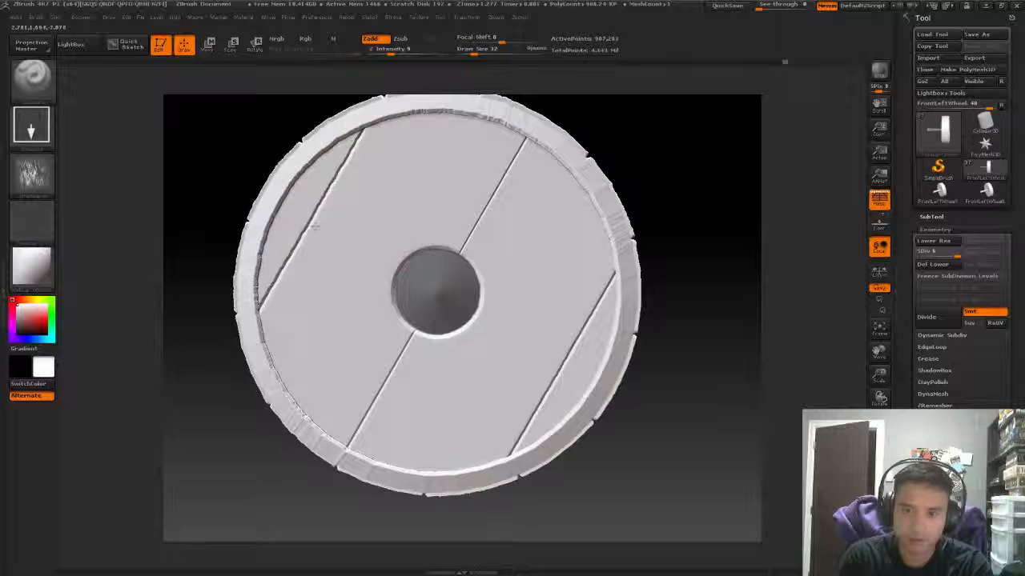
Try stamping the grain texture on the planks of the wheel's front face, and undo the stamps.
drag(314, 227, 270, 304)
alt+drag(670, 135, 593, 194)
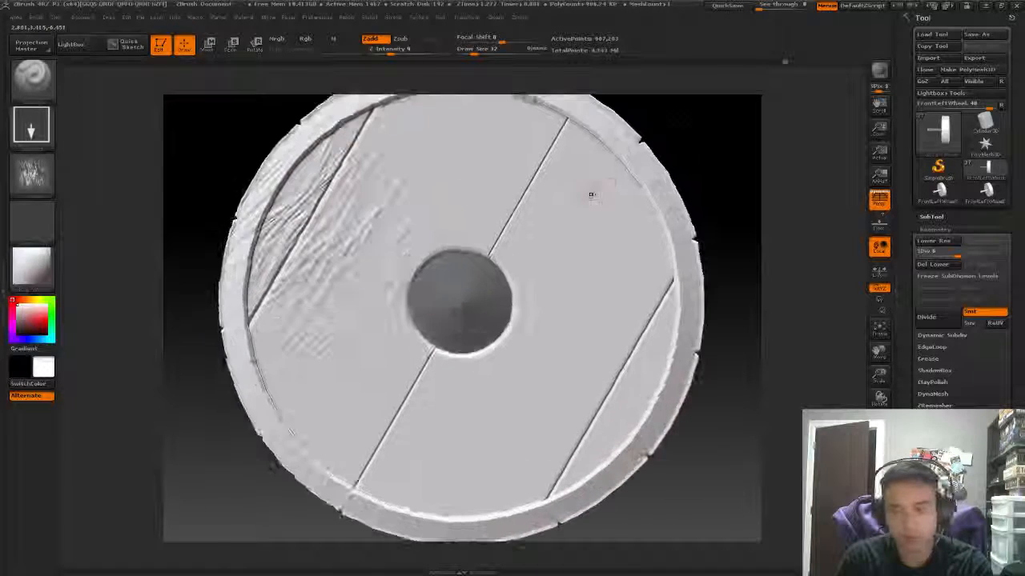
shift+drag(344, 152, 288, 249)
key(ctrl+z)
key(ctrl+z)
key(ctrl+z)
mouse_move(687, 118)
alt+mouse_down()
mouse_move(668, 130)
mouse_move(597, 128)
alt+mouse_up()
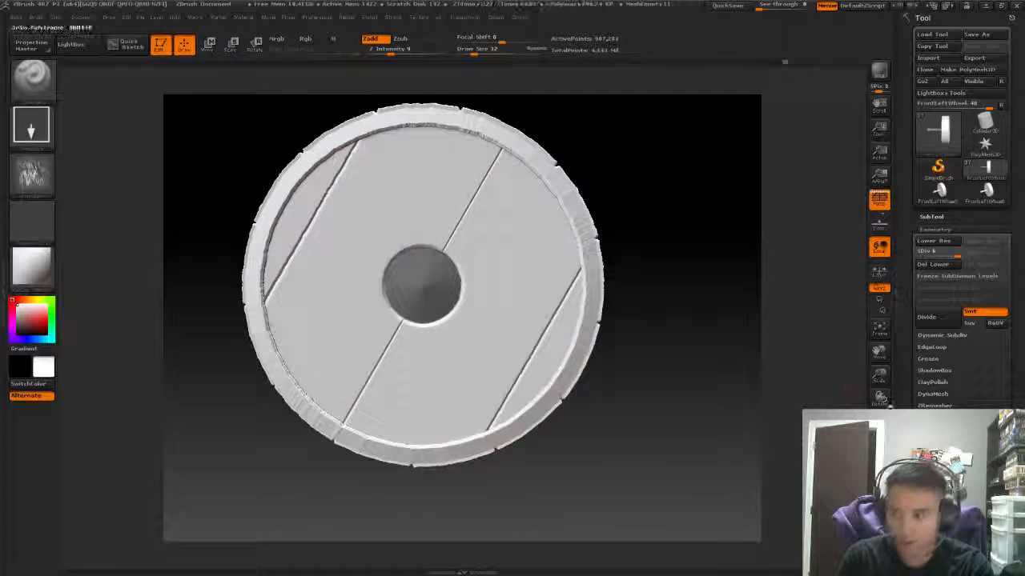
Display the polyframe on the wheel to check its mesh and polygroups, and hide it again.
click(880, 397)
click(880, 397)
click(880, 397)
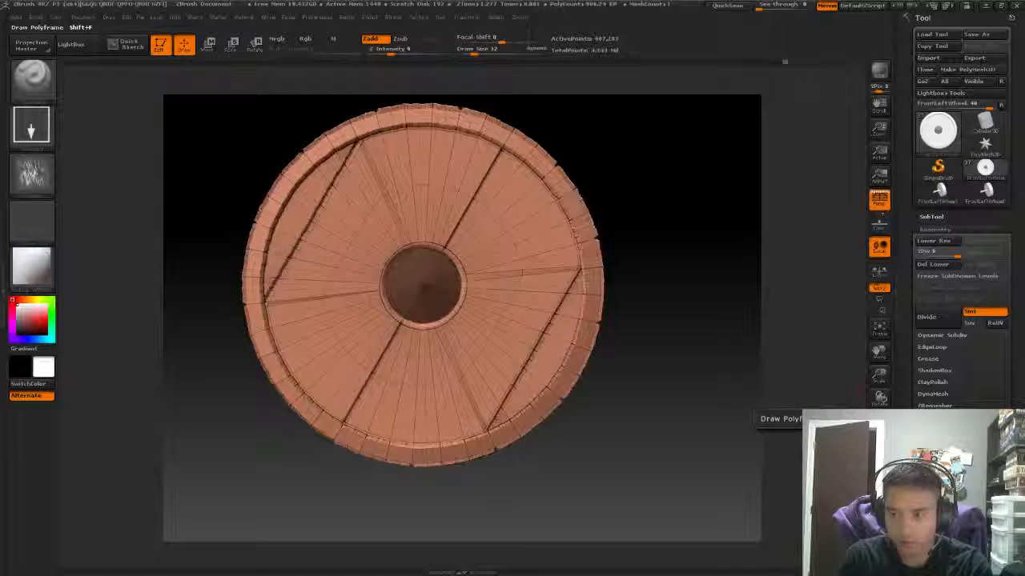
click(879, 420)
alt+drag(676, 290, 675, 306)
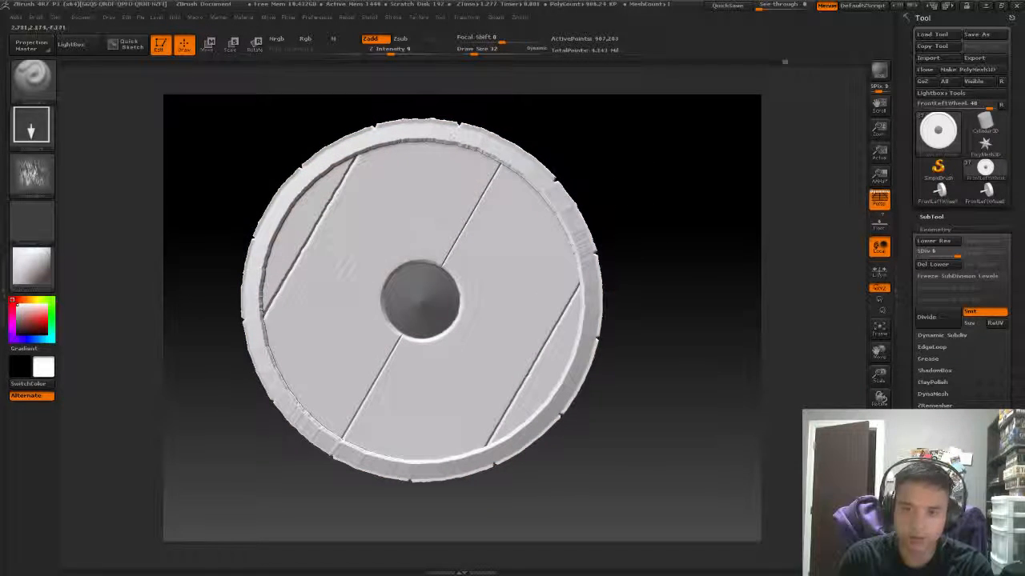
Try stamping the grain texture across the whole front face of the wheel, following the plank direction.
drag(344, 270, 276, 396)
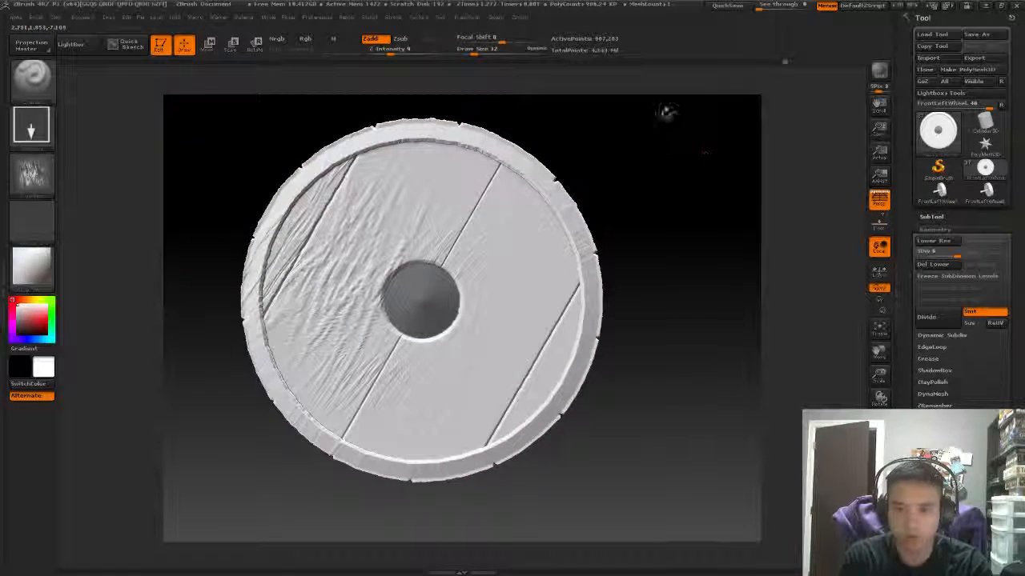
drag(713, 189, 629, 188)
drag(412, 274, 539, 294)
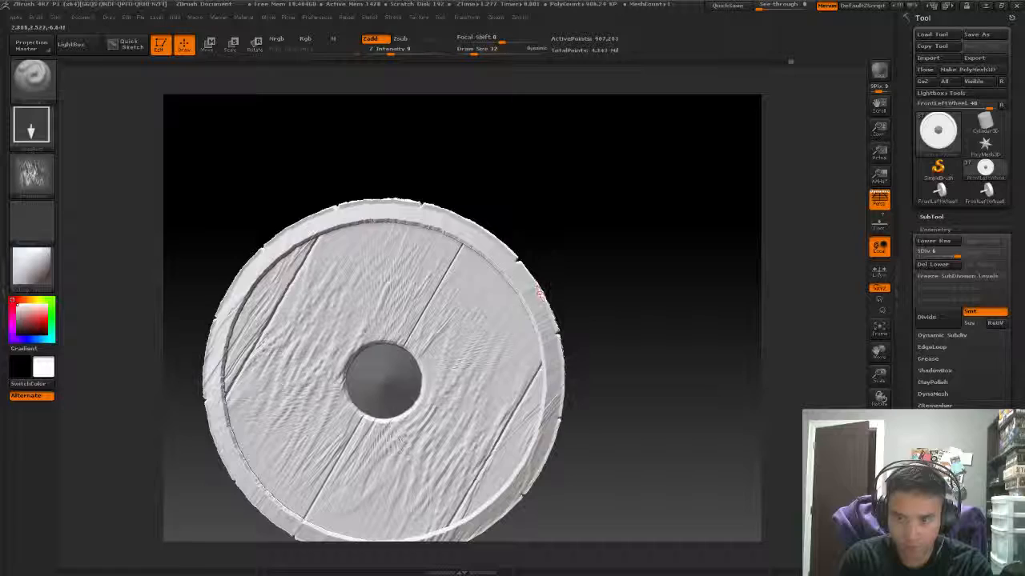
drag(624, 200, 595, 174)
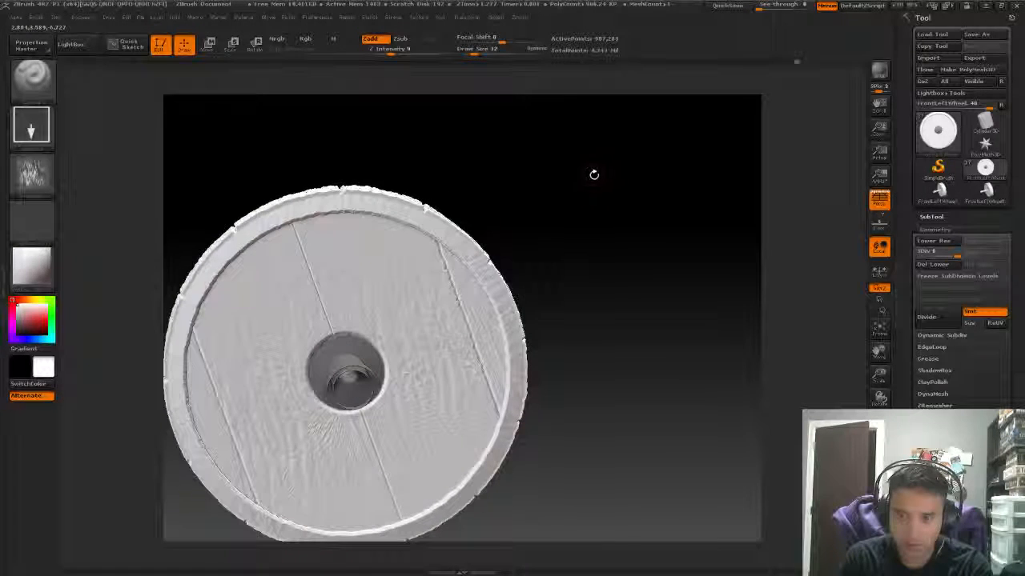
Turn on BackfaceMask in the brush's auto masking settings.
click(27, 45)
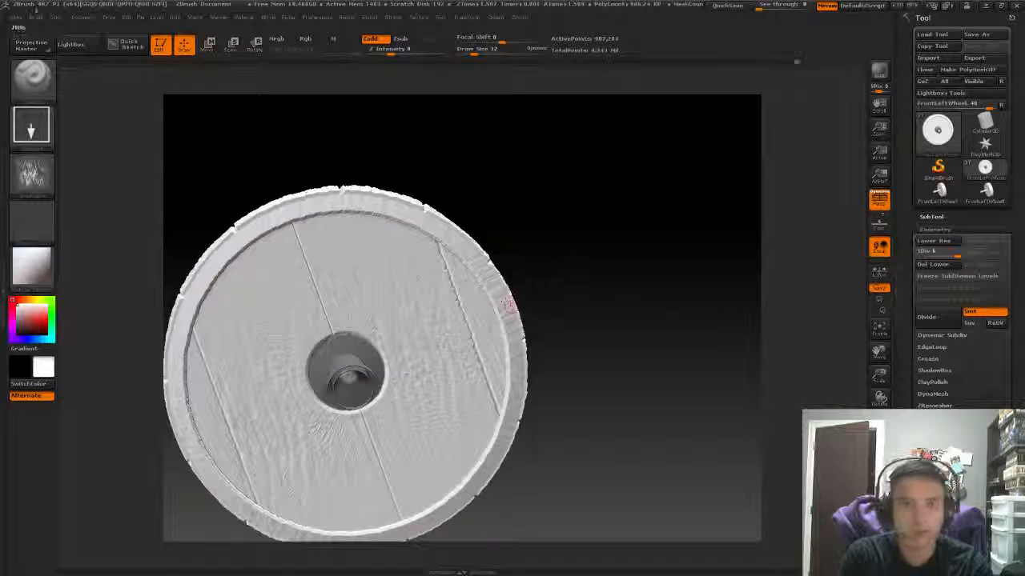
click(36, 17)
click(72, 359)
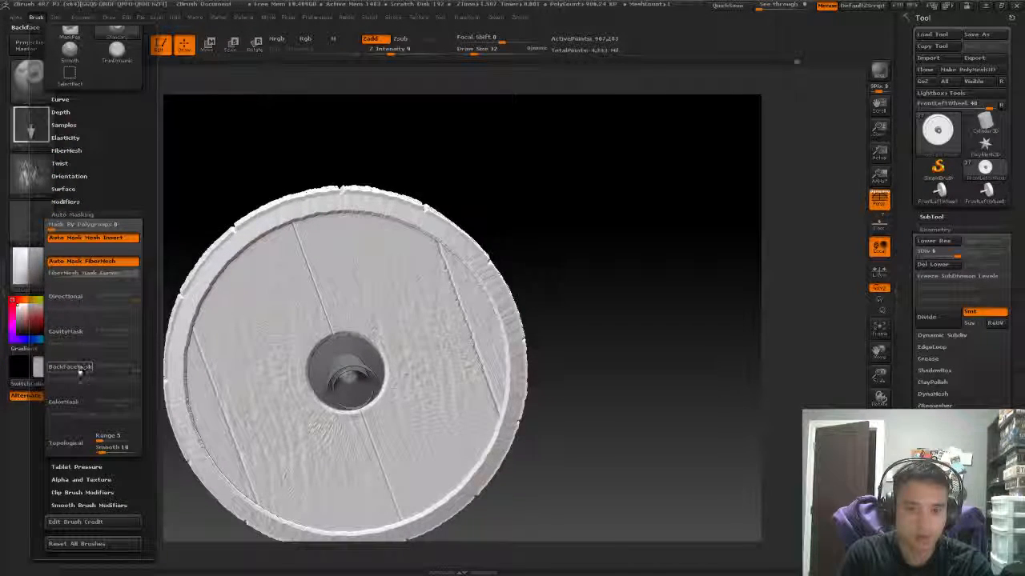
click(81, 371)
Undo the grain stamps on the wheel's front face.
mouse_move(622, 188)
mouse_down()
mouse_move(592, 220)
mouse_move(602, 240)
mouse_up()
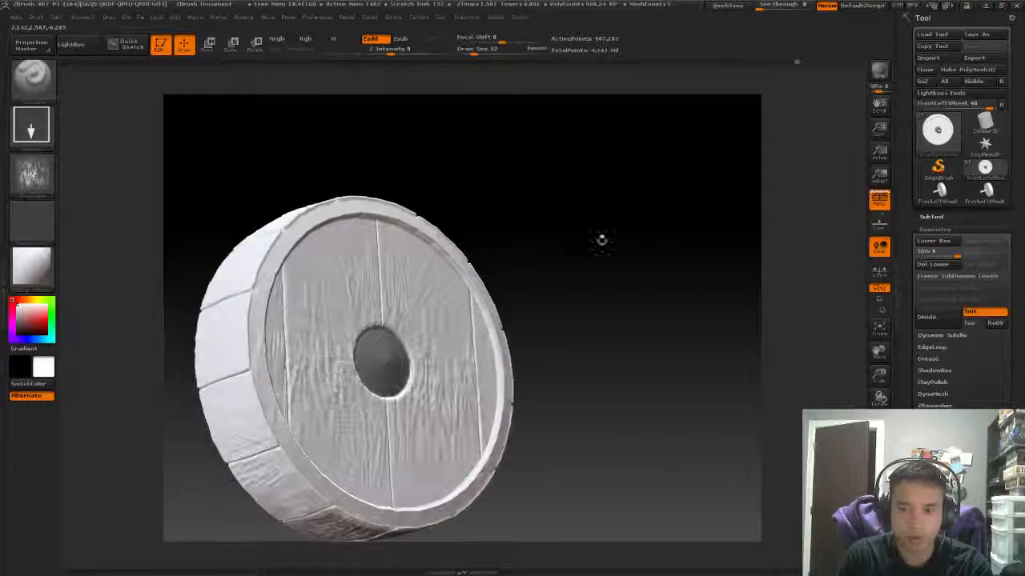
key(ctrl)
key(ctrl+z)
key(ctrl+z)
key(ctrl+z)
key(ctrl+z)
key(ctrl+z)
key(ctrl+z)
key(ctrl+z)
key(ctrl+z)
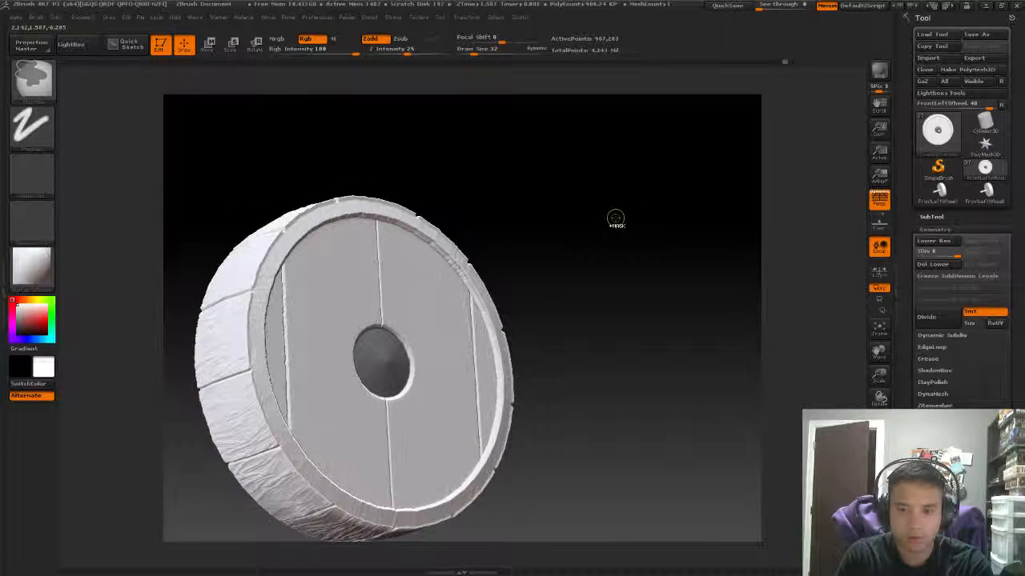
Stamp the grain texture on the tread blocks that are still smooth.
mouse_move(578, 201)
mouse_down()
mouse_move(594, 221)
mouse_move(605, 209)
mouse_move(591, 212)
mouse_up()
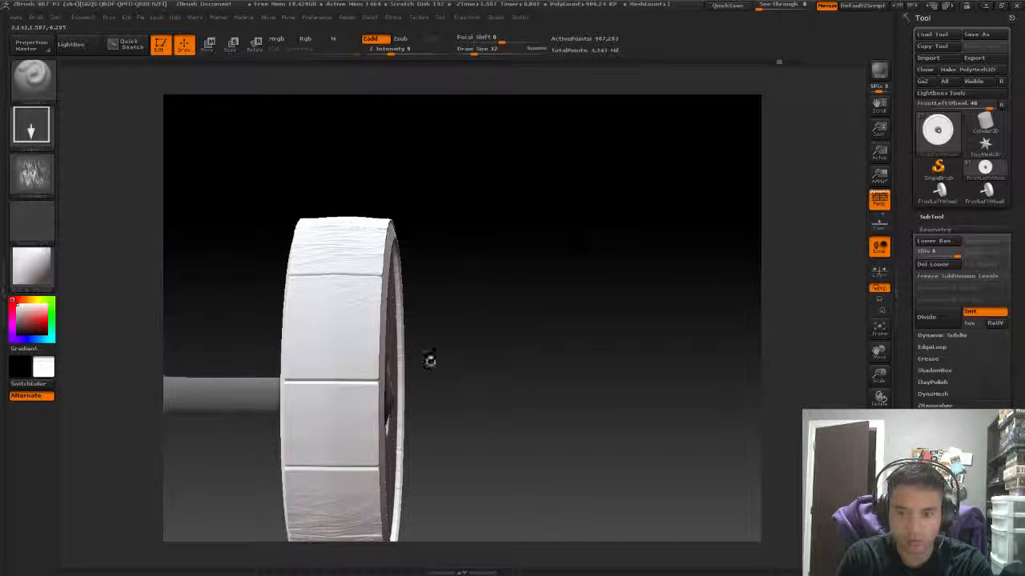
alt+drag(543, 255, 620, 203)
mouse_move(403, 319)
mouse_down()
mouse_move(608, 301)
mouse_move(608, 277)
mouse_up()
drag(366, 293, 601, 158)
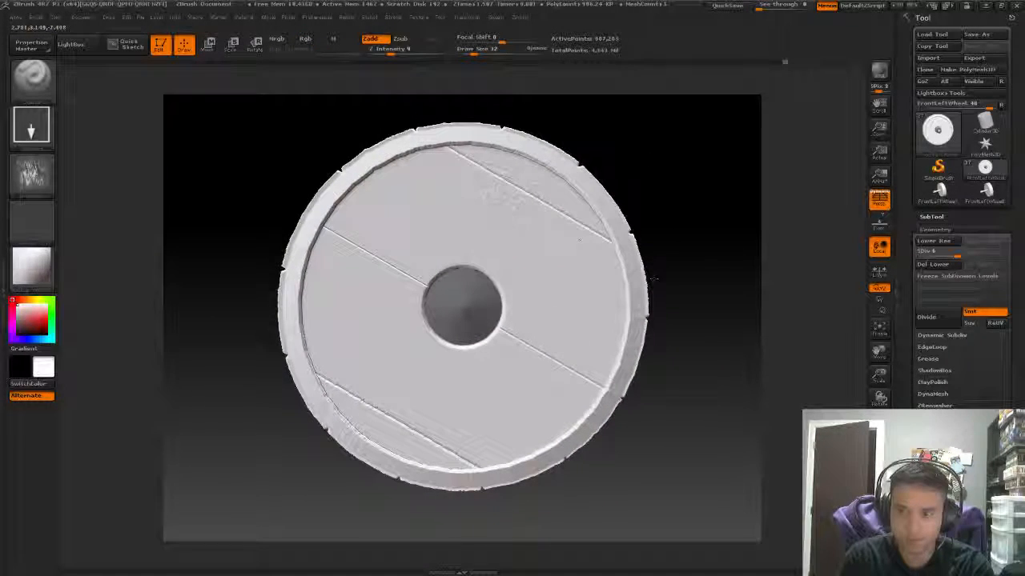
Stamp the grain texture on the wheel's front face again, running it along the planks around the hub hole.
alt+drag(716, 336, 688, 343)
mouse_move(352, 244)
mouse_down()
mouse_move(304, 280)
mouse_move(336, 320)
mouse_up()
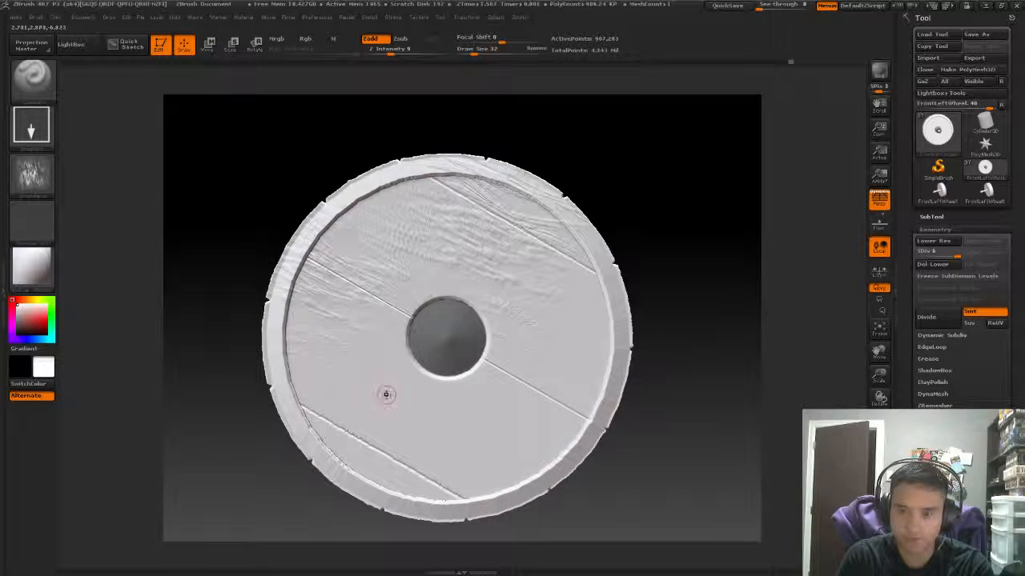
drag(304, 365, 364, 401)
alt+drag(667, 270, 626, 167)
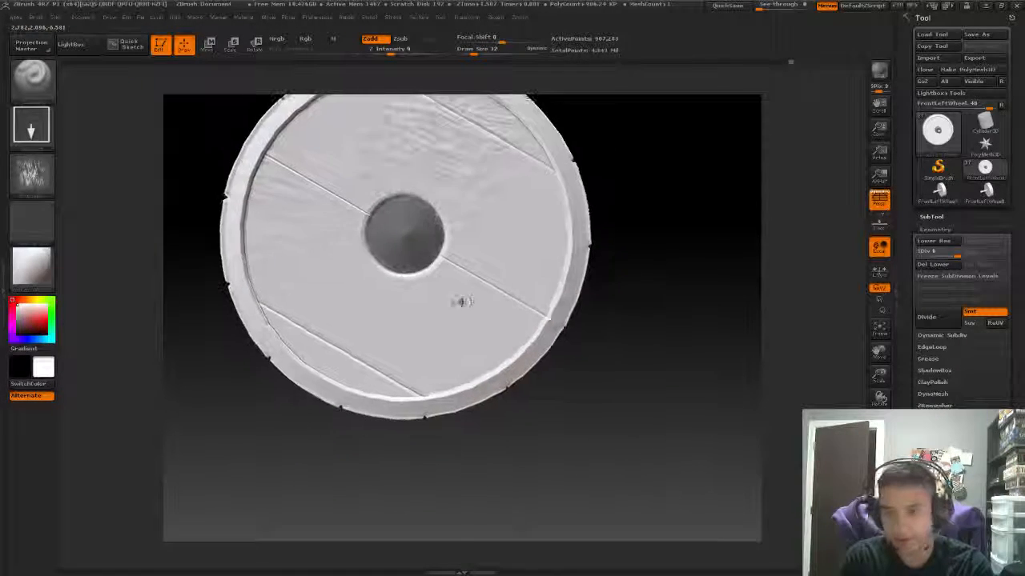
drag(233, 128, 297, 192)
alt+drag(650, 293, 608, 388)
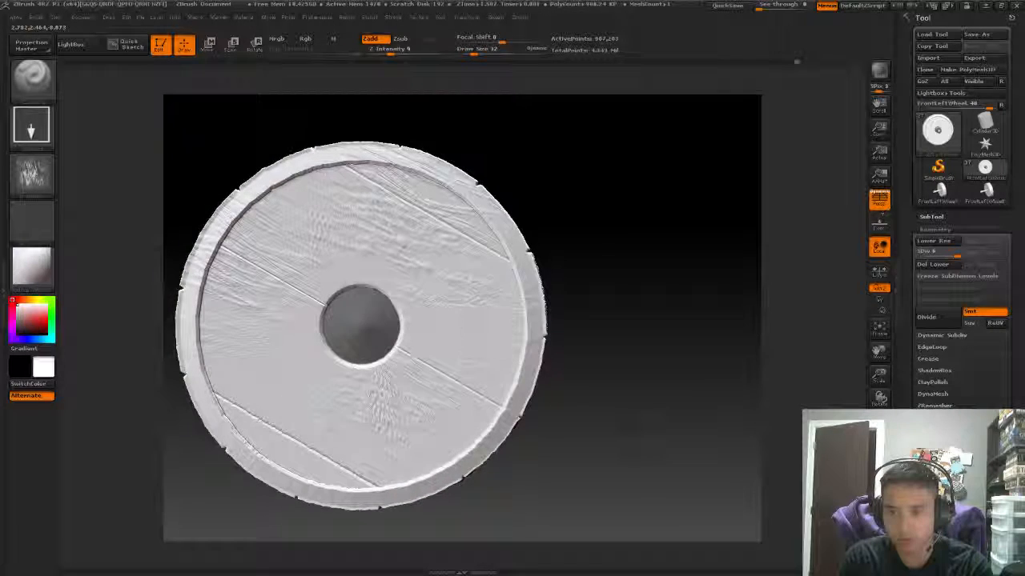
alt+drag(573, 197, 644, 128)
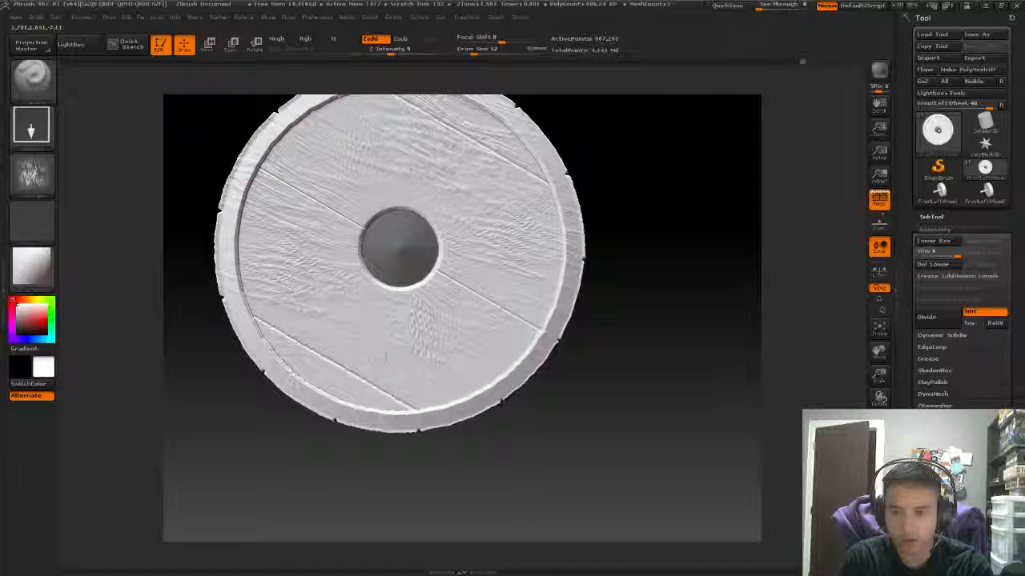
drag(385, 358, 321, 378)
Fill the remaining bare areas of the wheel's face planks with grain stamps.
mouse_move(602, 176)
mouse_down()
mouse_move(620, 211)
mouse_move(684, 210)
mouse_move(760, 228)
mouse_up()
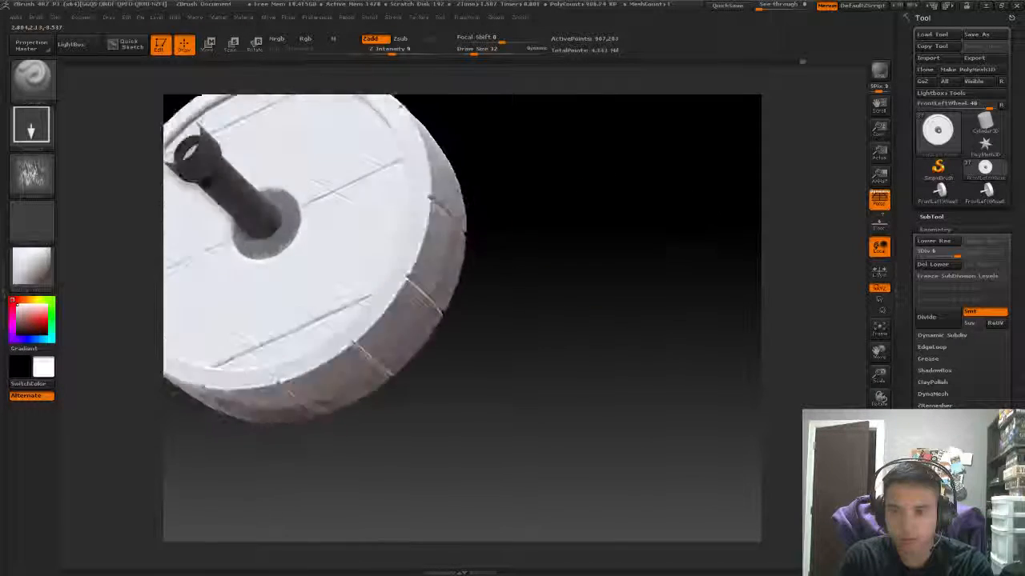
drag(649, 196, 365, 276)
mouse_move(351, 230)
mouse_down()
mouse_move(328, 229)
mouse_move(320, 200)
mouse_up()
drag(430, 244, 439, 277)
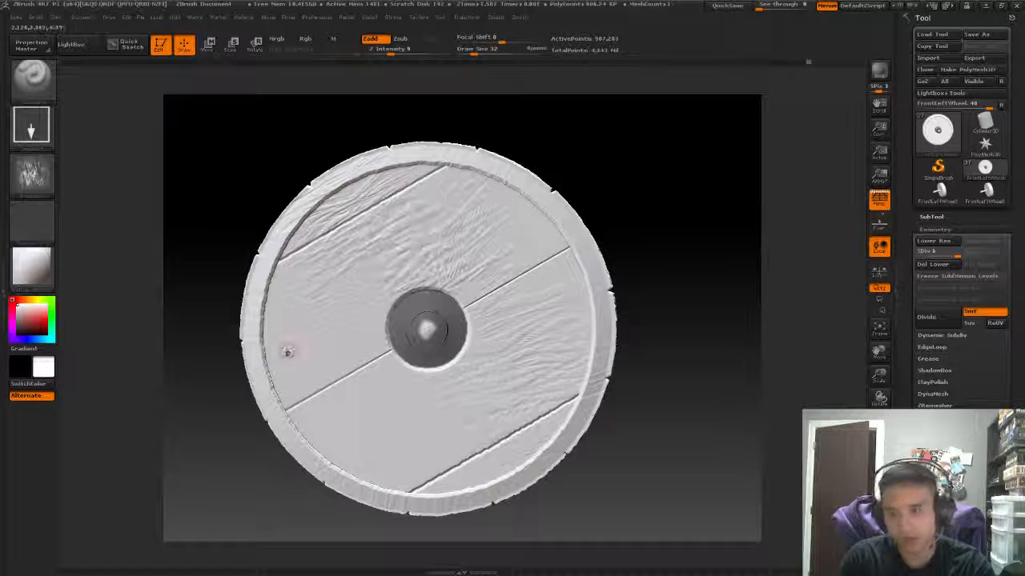
drag(299, 359, 264, 391)
mouse_move(384, 424)
mouse_down()
mouse_move(281, 401)
mouse_move(319, 453)
mouse_up()
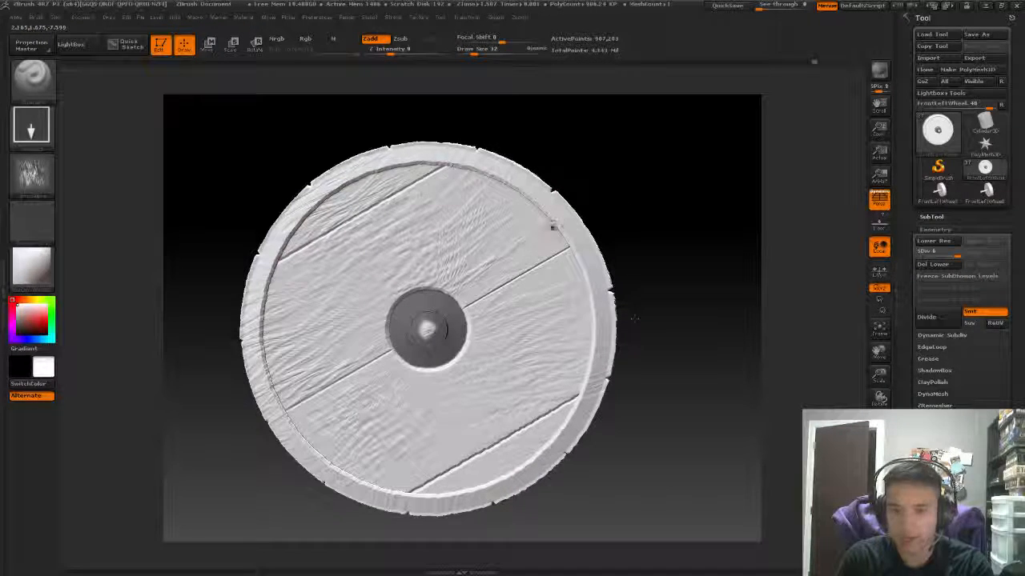
drag(552, 226, 527, 252)
drag(678, 187, 623, 206)
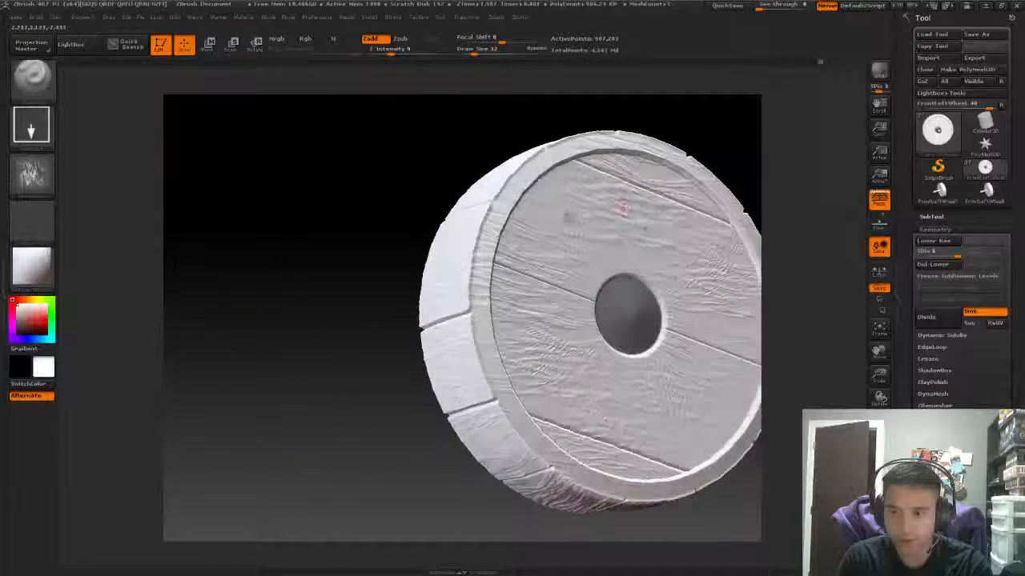
drag(352, 226, 556, 149)
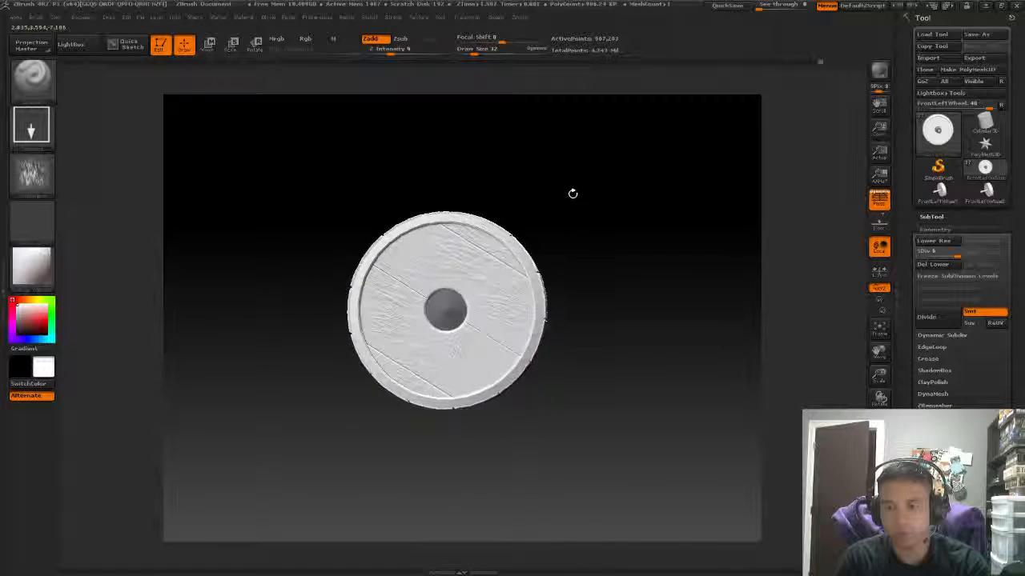
alt+drag(646, 177, 606, 168)
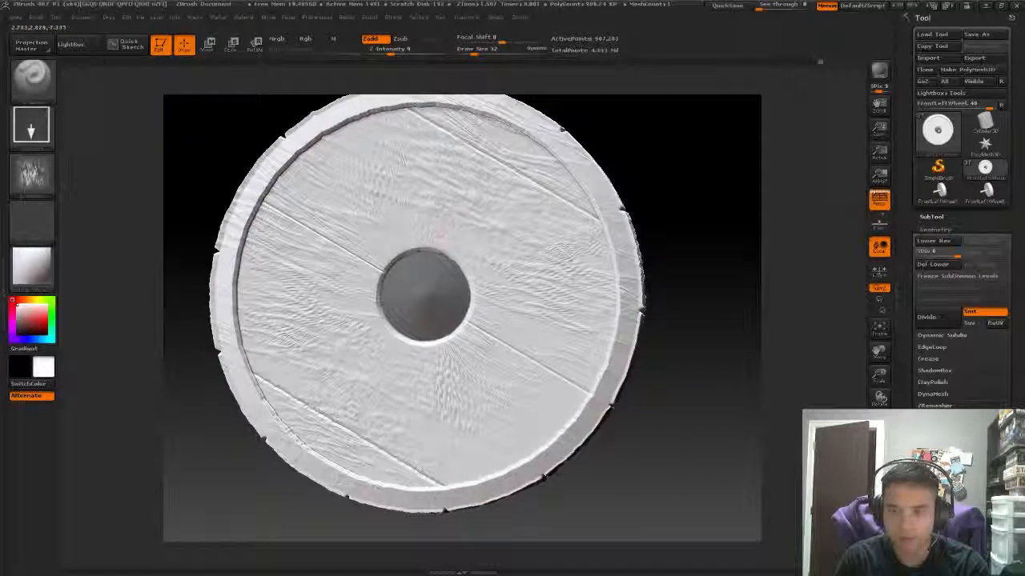
alt+drag(689, 170, 672, 165)
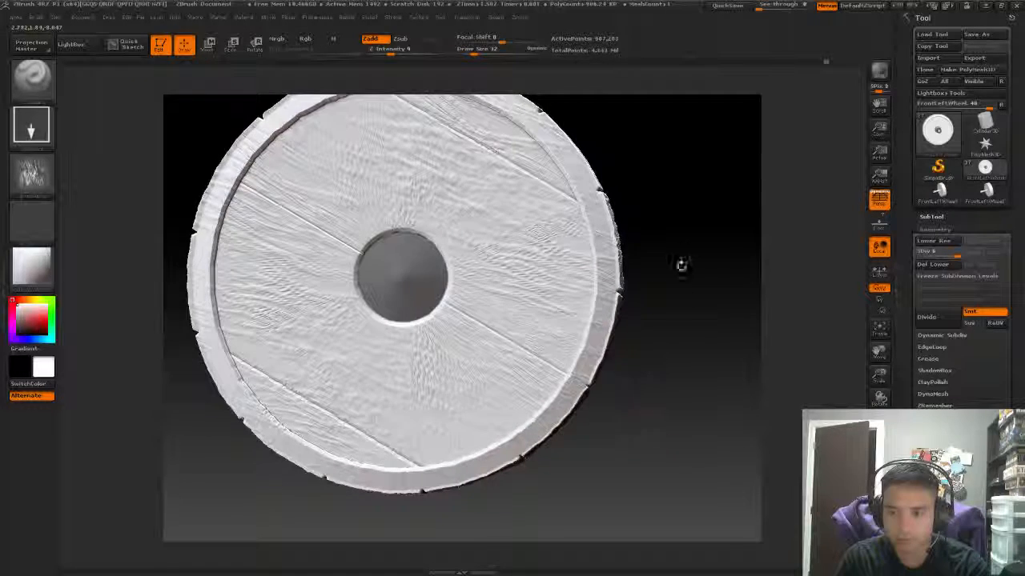
drag(690, 242, 80, 160)
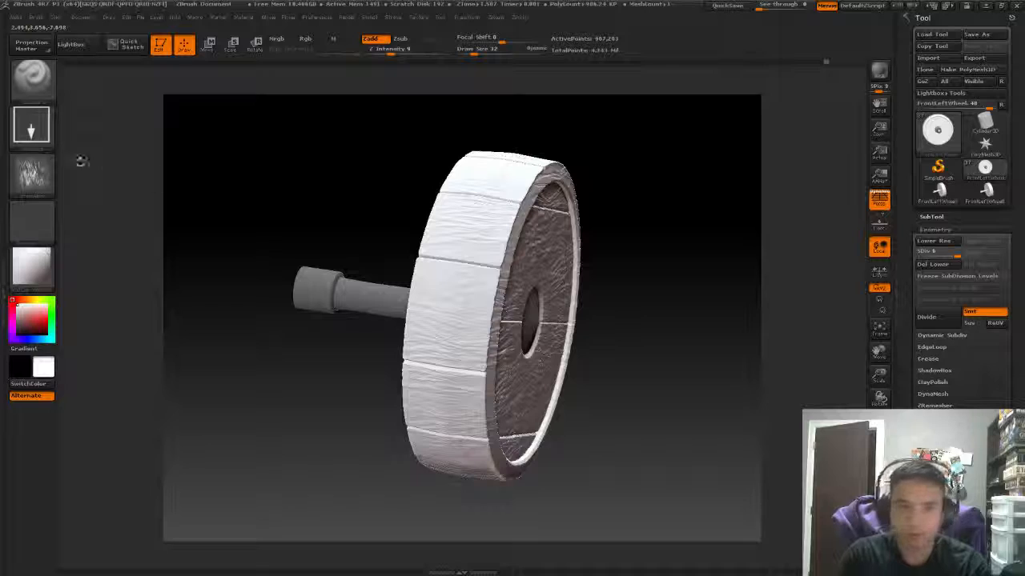
Stamp cracks on one of the wheel's tread blocks using a marble crack brush at Z Intensity 24.
click(32, 176)
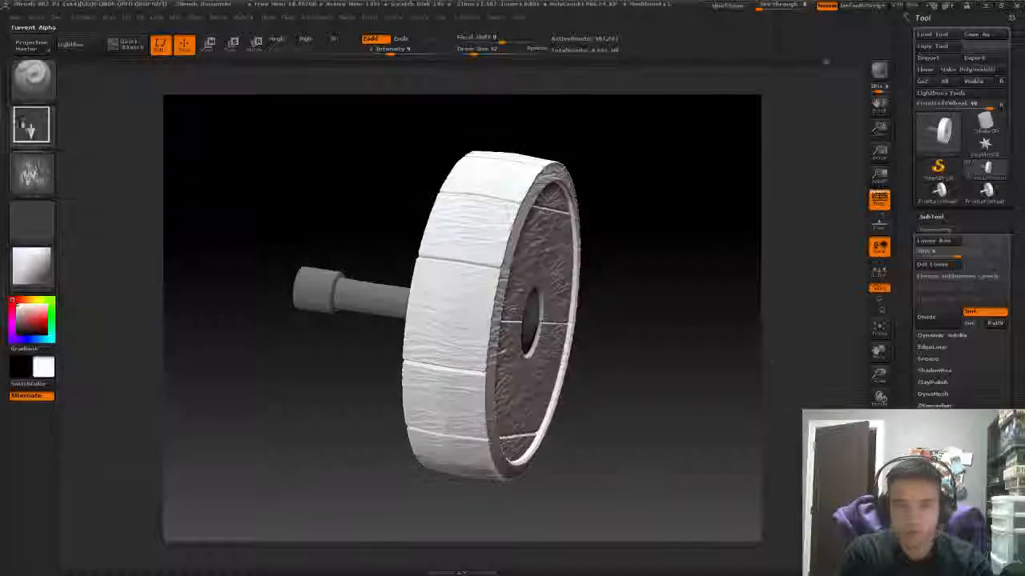
click(32, 77)
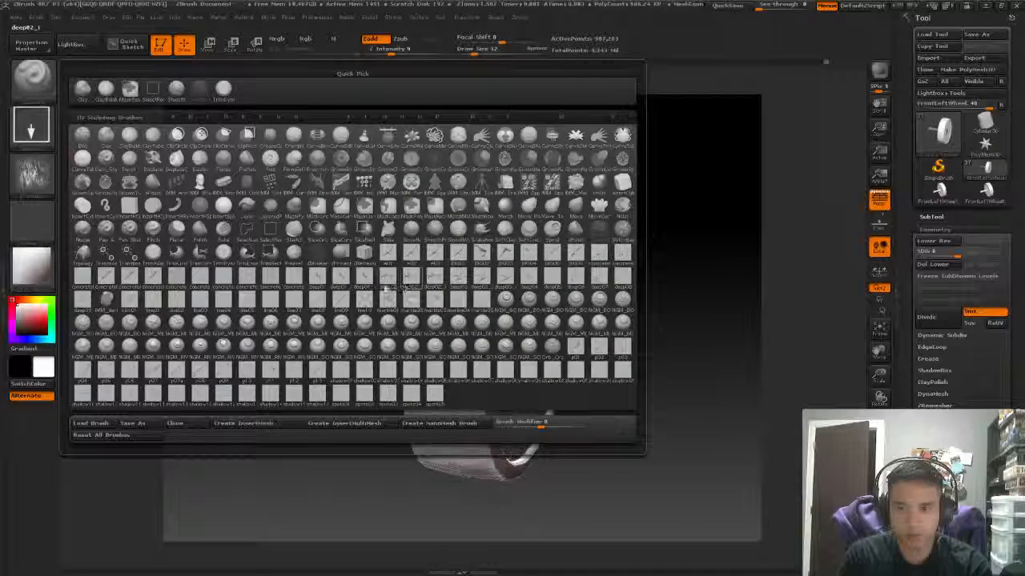
click(411, 304)
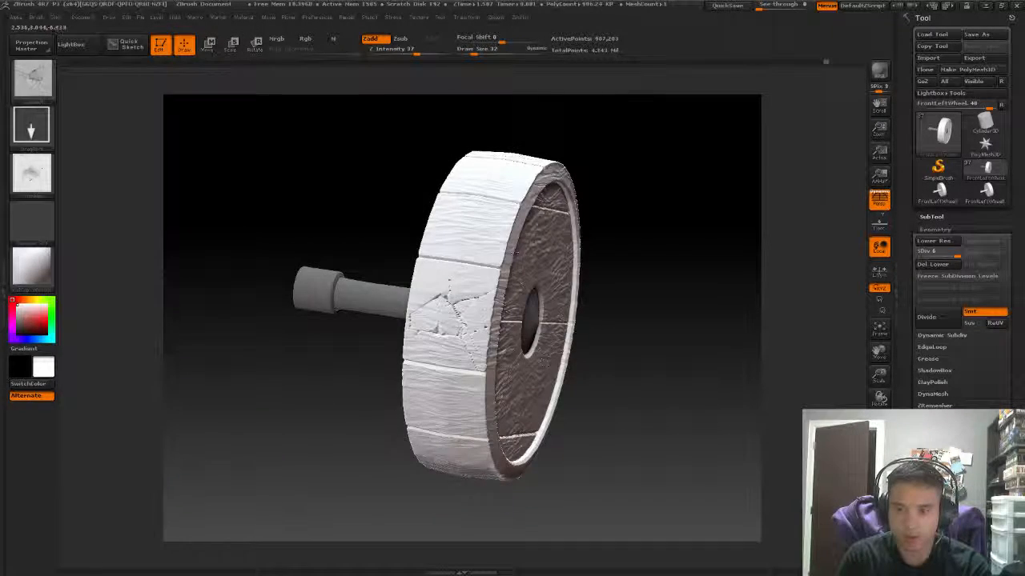
mouse_move(662, 244)
mouse_down()
mouse_move(675, 238)
mouse_move(622, 205)
mouse_move(569, 215)
mouse_up()
drag(417, 53, 407, 52)
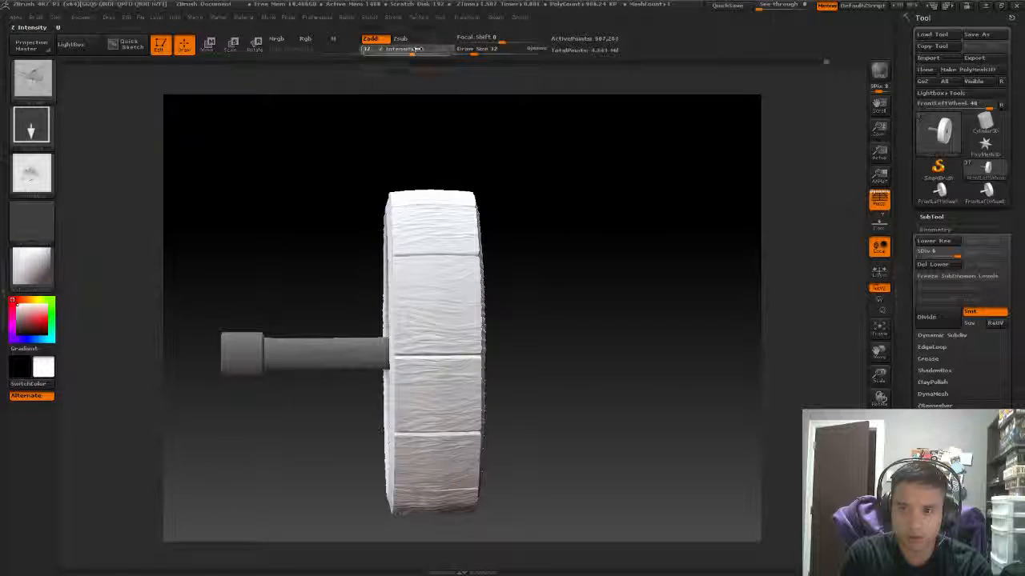
mouse_move(588, 200)
mouse_down()
mouse_move(608, 215)
mouse_move(623, 257)
mouse_move(609, 219)
mouse_move(629, 176)
mouse_move(542, 164)
mouse_up()
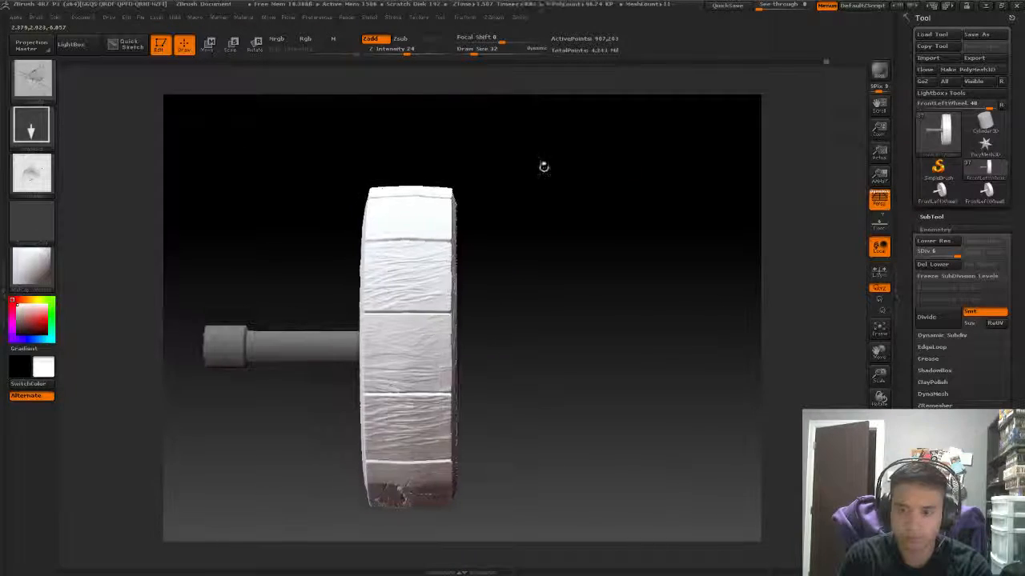
Try stamping branching cracks on the tread blocks using a big crack brush at Z Intensity 16 and 23.
click(32, 78)
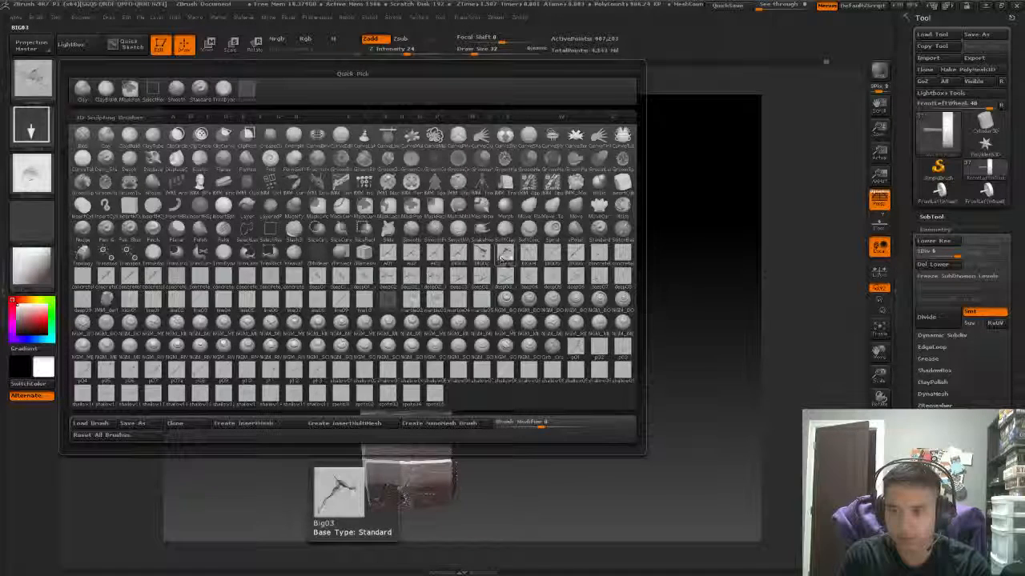
click(577, 256)
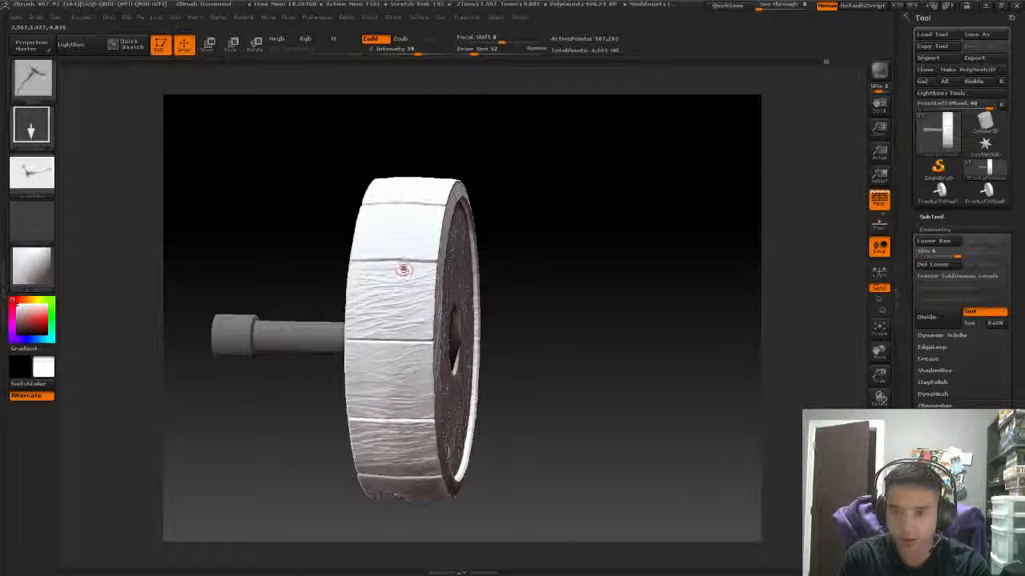
drag(538, 228, 453, 67)
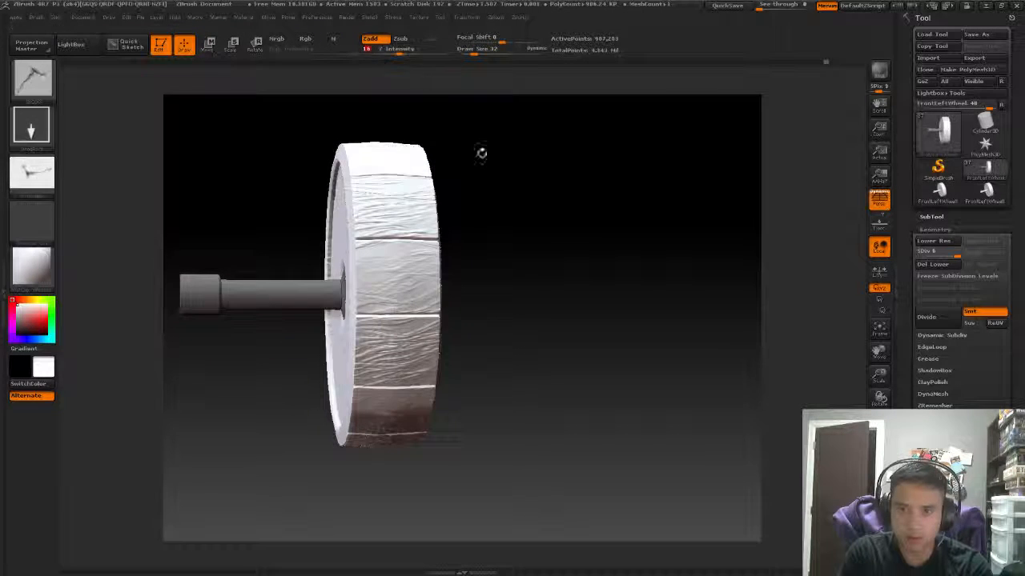
drag(480, 153, 440, 324)
key(ctrl+z)
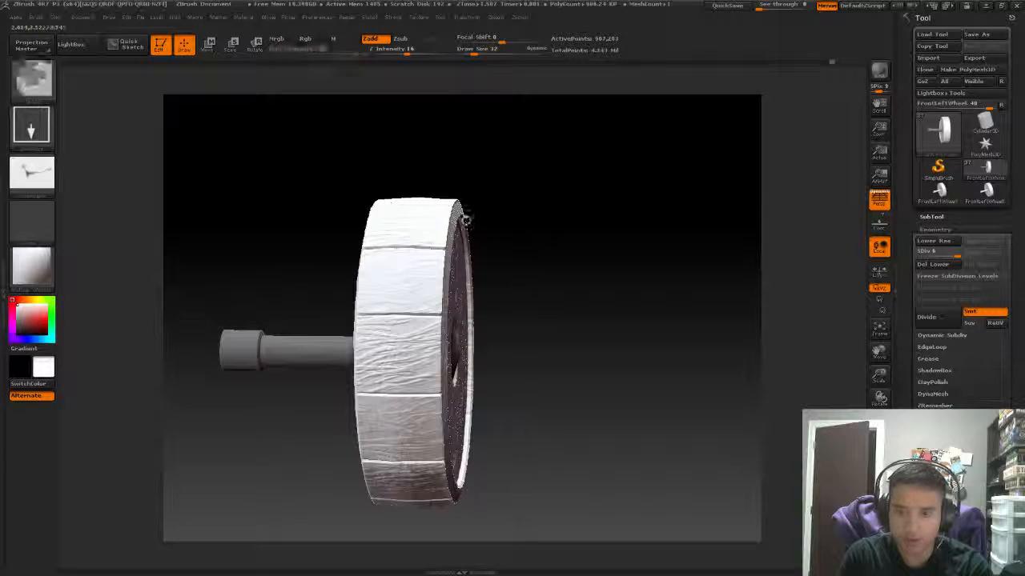
click(406, 50)
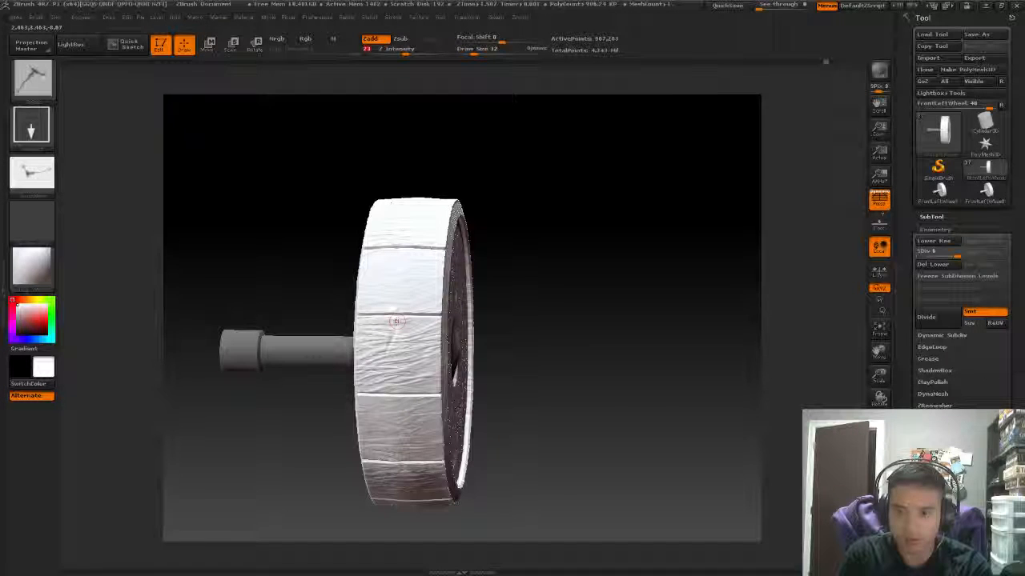
drag(532, 293, 542, 313)
mouse_move(585, 285)
mouse_down()
mouse_move(584, 240)
mouse_move(627, 206)
mouse_move(573, 186)
mouse_move(567, 203)
mouse_up()
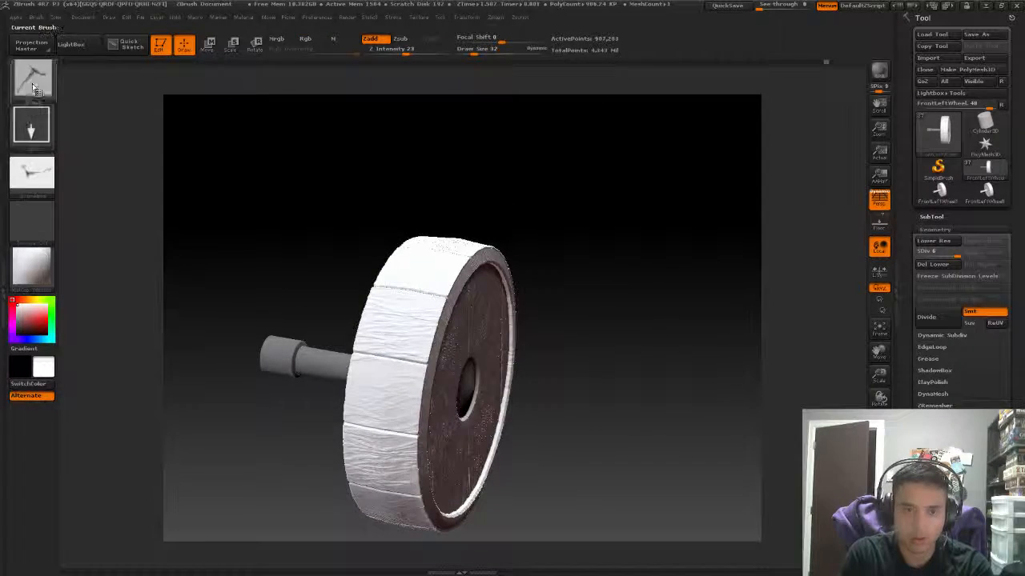
Try stamping a long crack across several tread blocks using a finer brush at Z Intensity 11.
click(32, 83)
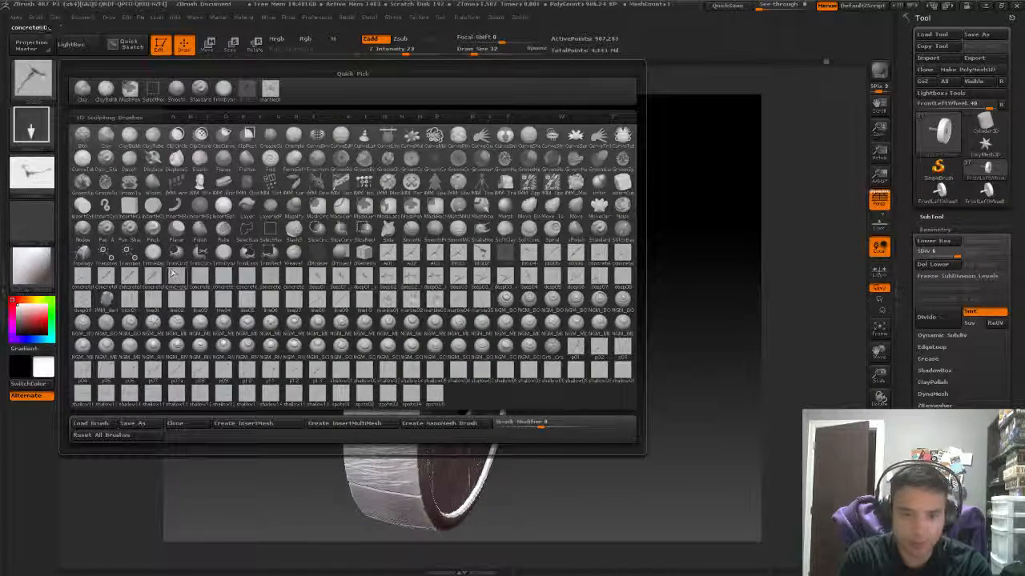
click(245, 311)
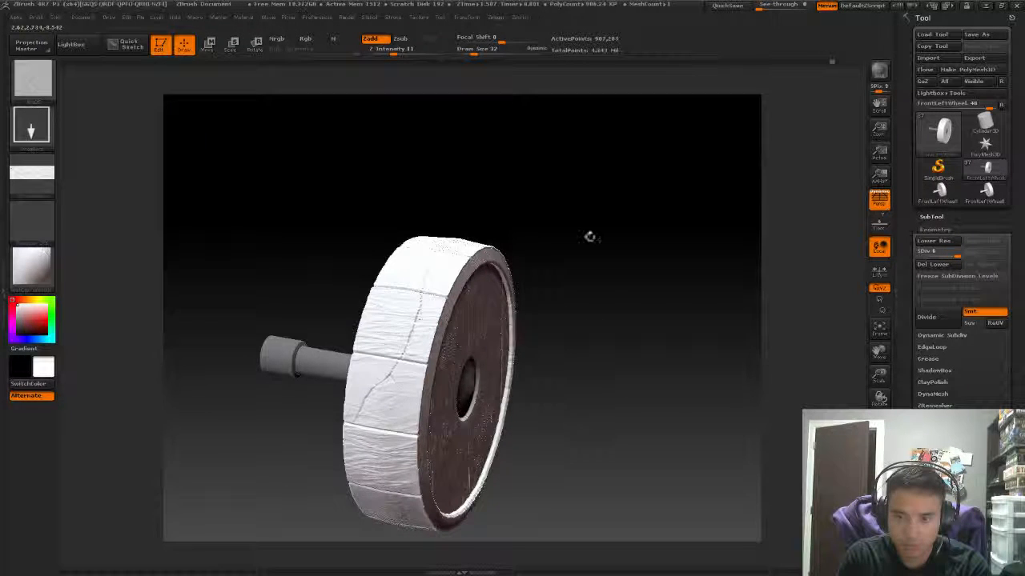
drag(588, 235, 580, 205)
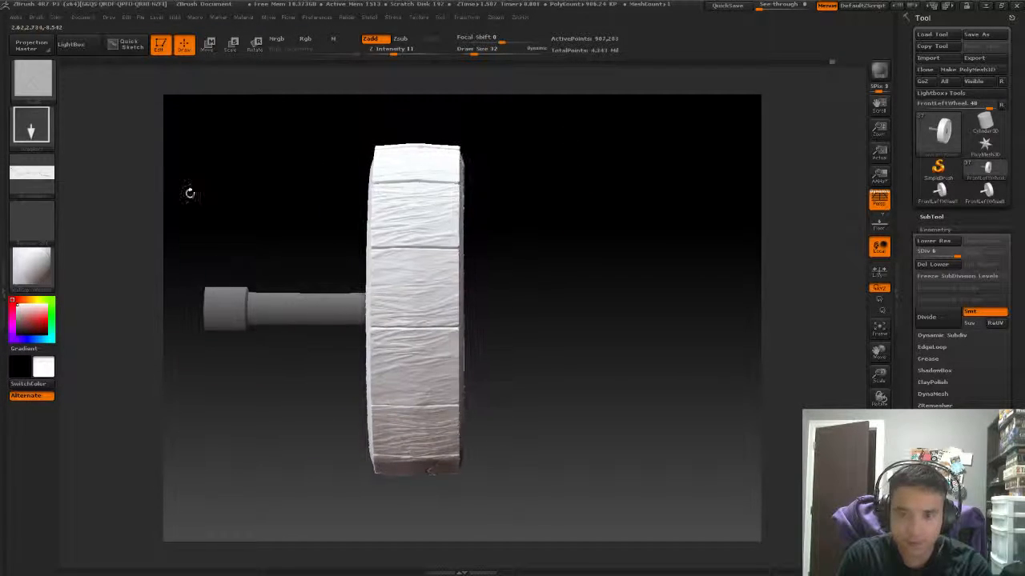
Stamp jagged cracks on the wheel's tread blocks using the deep07 brush at Z Intensity 34.
click(36, 90)
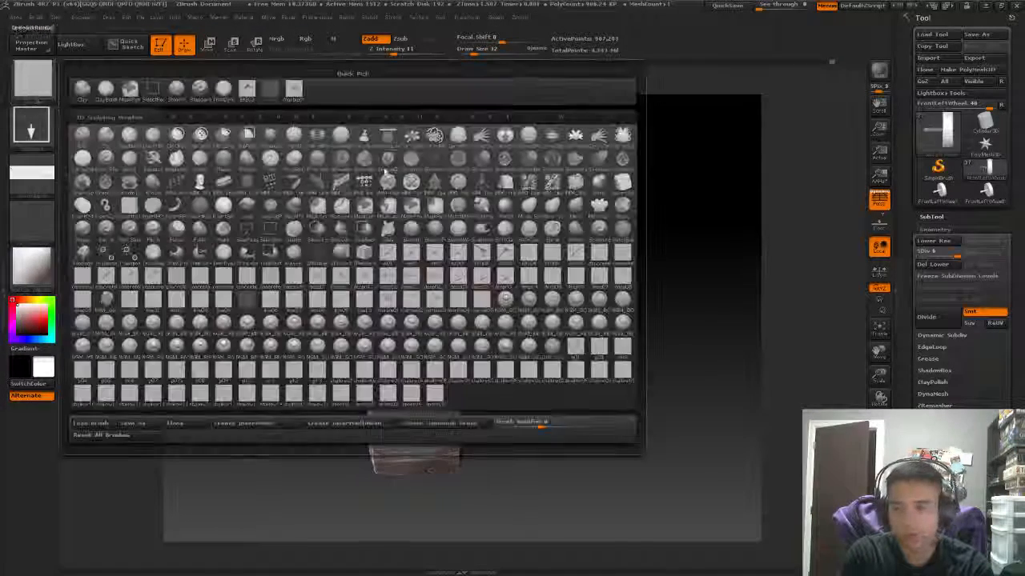
click(598, 280)
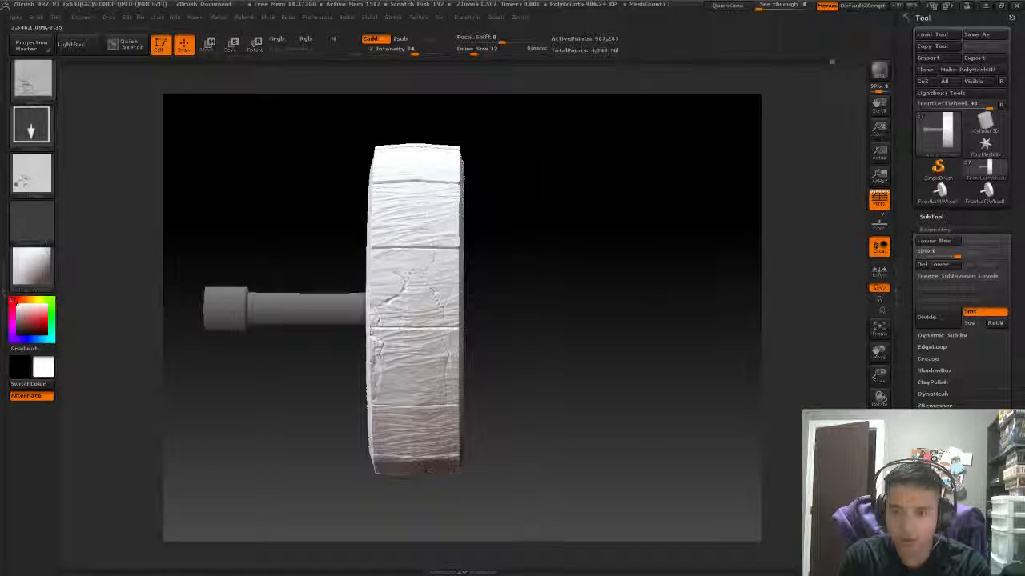
mouse_move(655, 185)
mouse_down()
mouse_move(635, 129)
mouse_move(640, 217)
mouse_move(445, 193)
mouse_move(480, 200)
mouse_move(663, 186)
mouse_up()
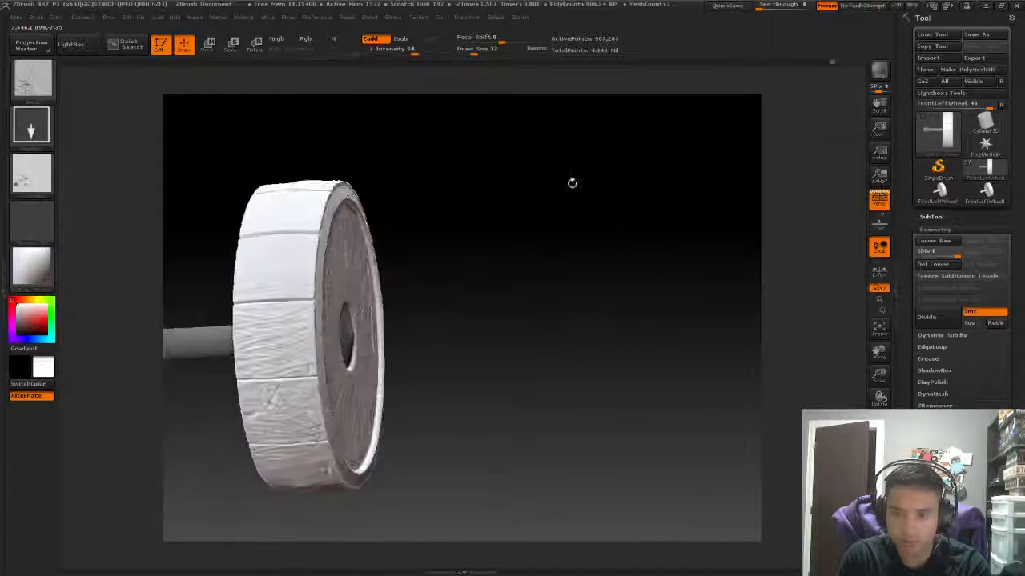
drag(572, 184, 376, 240)
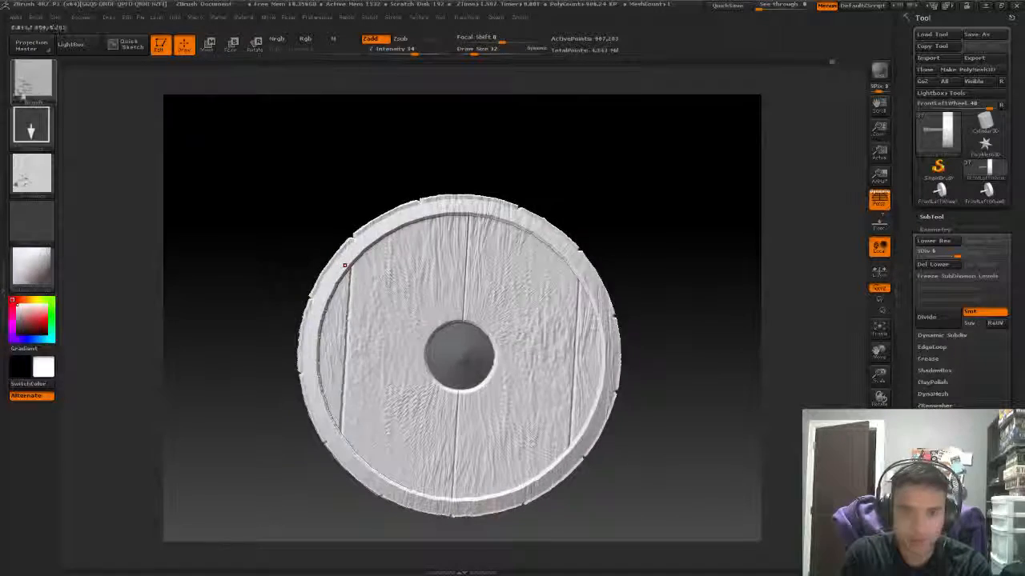
Try stamping a deep crack across the upper planks of the wheel's front face using the deep02 brush.
key(b)
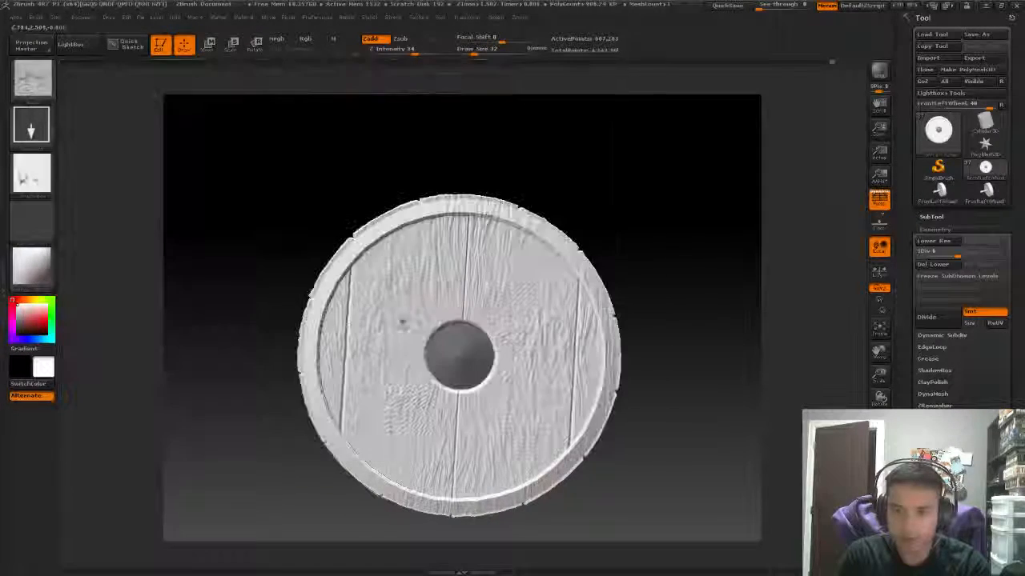
click(430, 284)
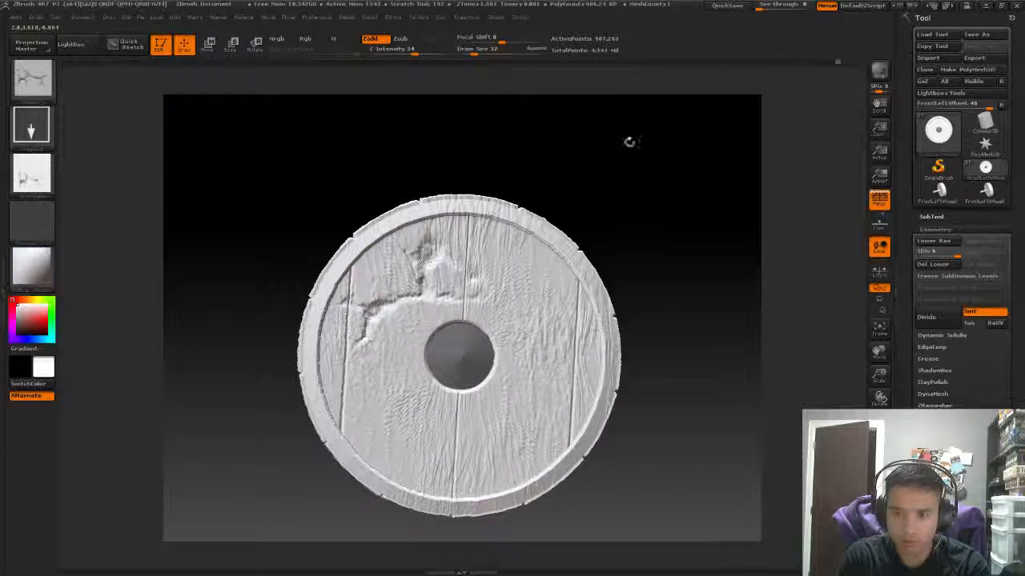
drag(630, 142, 665, 210)
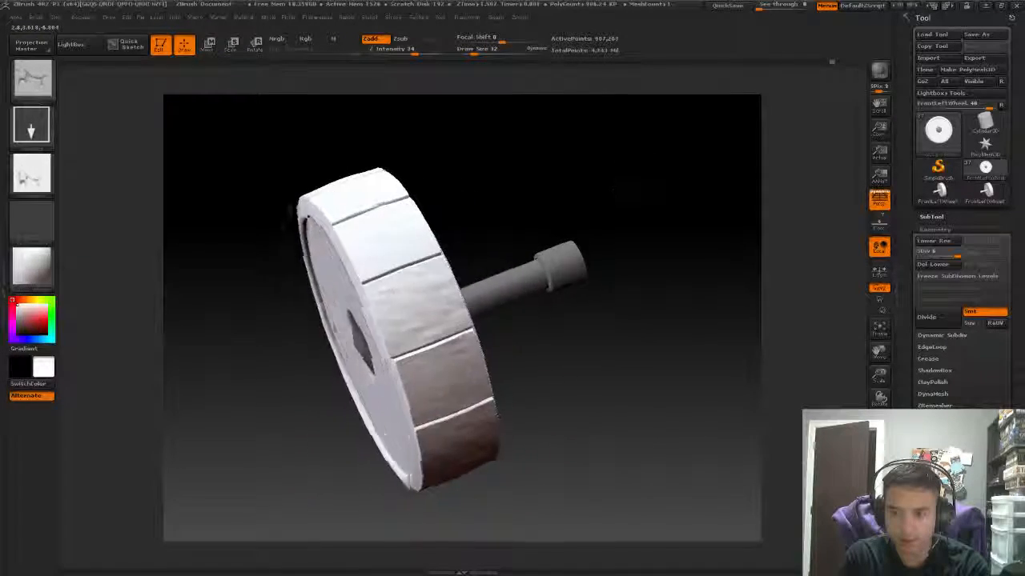
Invert the mask so the wheel is masked and its axle is left unmasked.
mouse_move(565, 209)
mouse_down()
mouse_move(645, 183)
mouse_move(548, 210)
mouse_move(583, 187)
mouse_move(558, 139)
mouse_up()
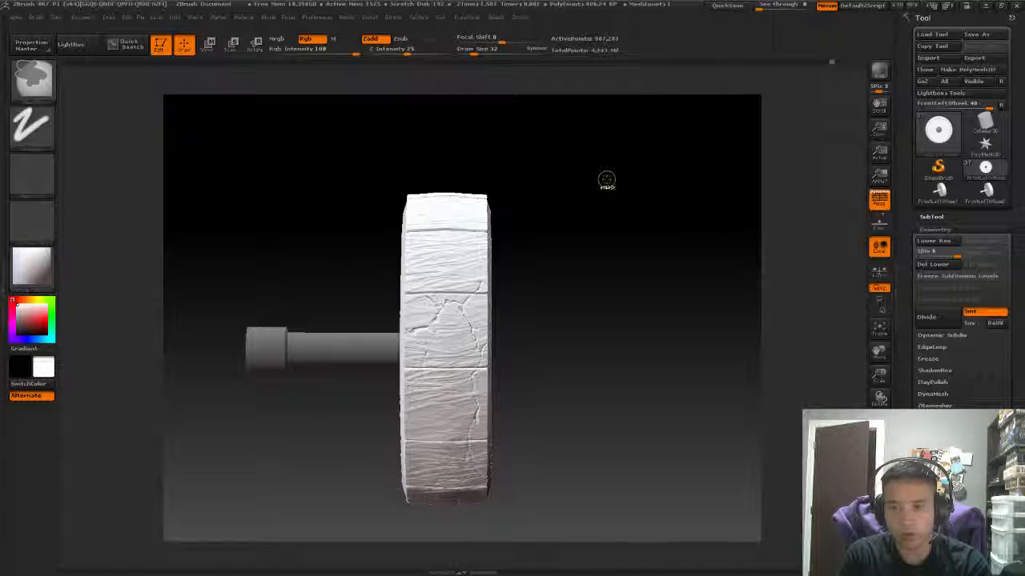
ctrl+click(608, 179)
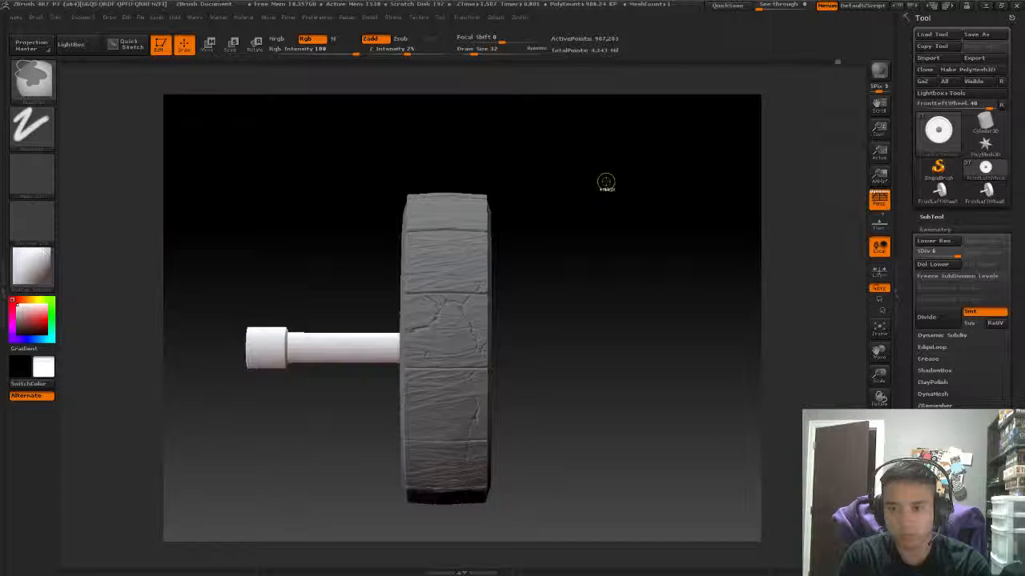
alt+drag(603, 176, 668, 144)
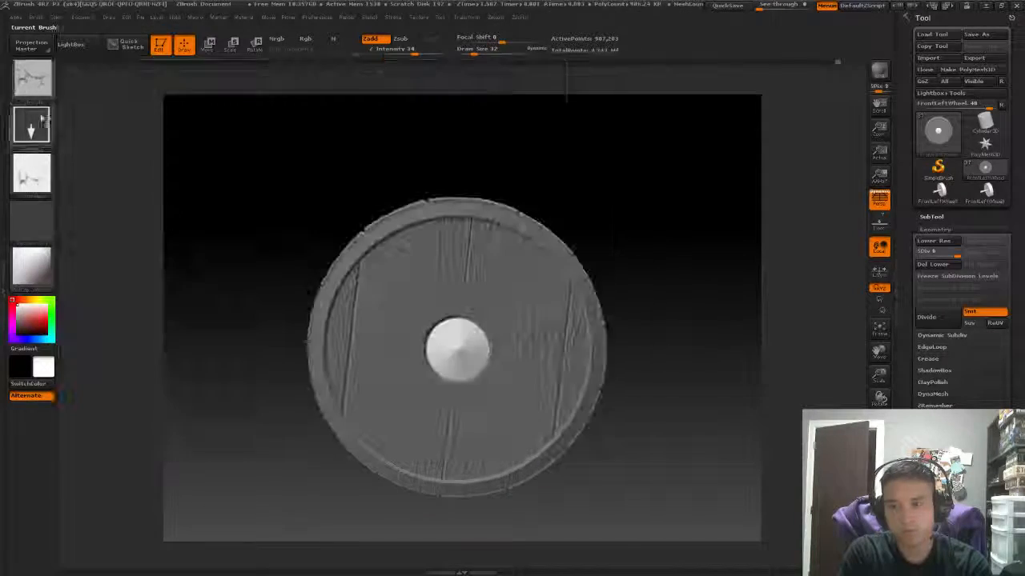
Switch back to the Standard brush with the wood grain alpha.
click(49, 92)
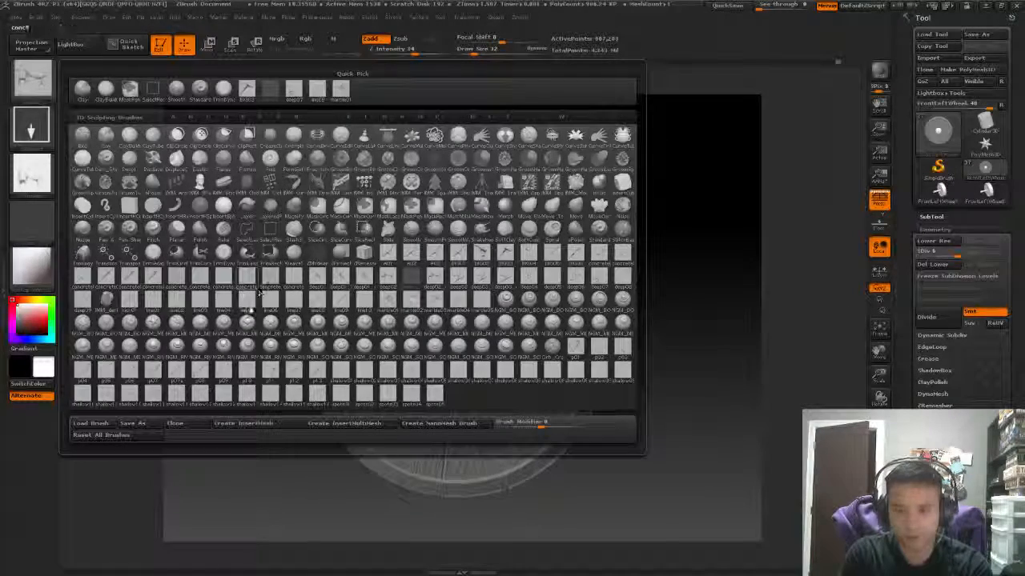
click(176, 88)
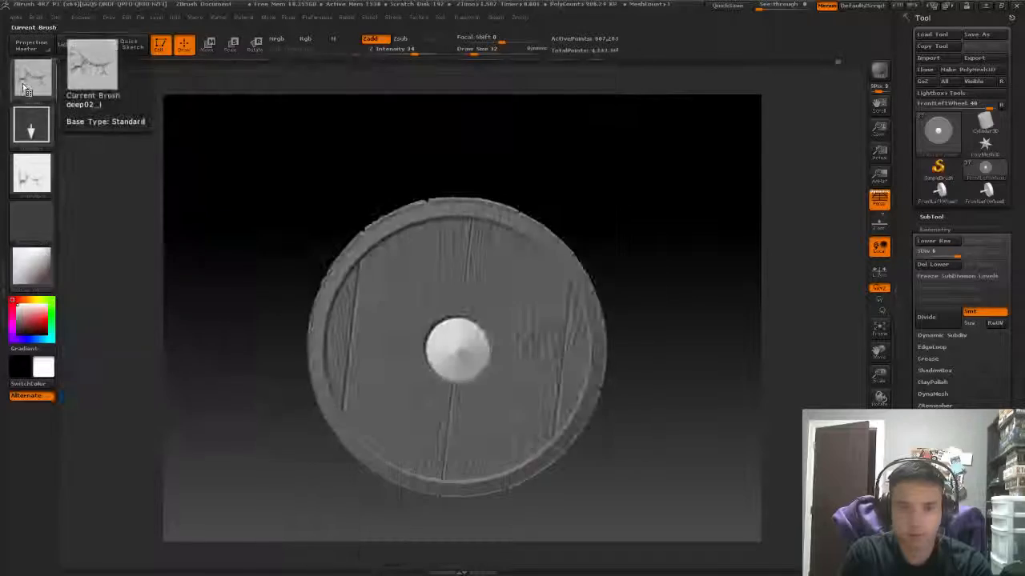
click(32, 80)
click(228, 94)
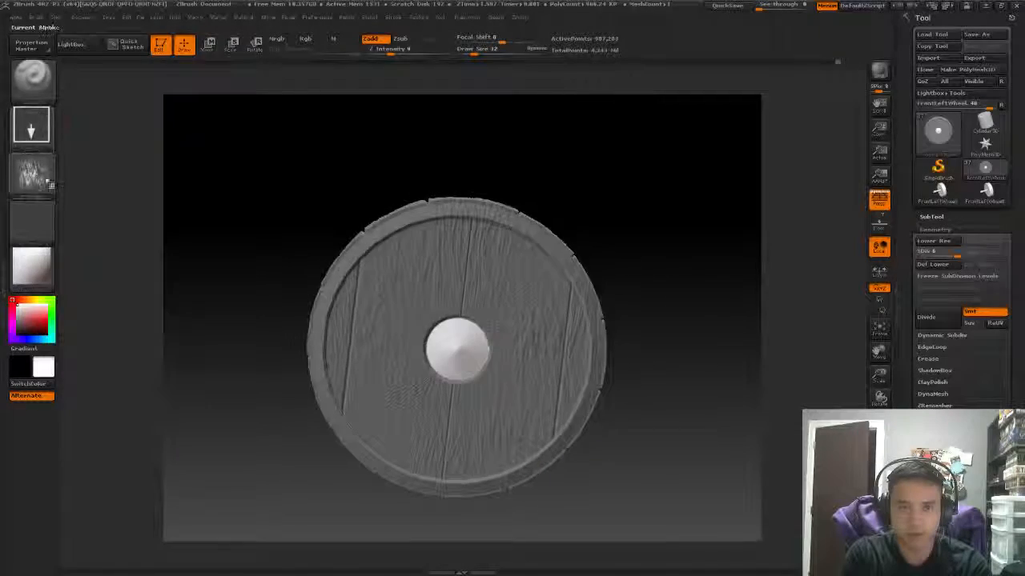
click(32, 172)
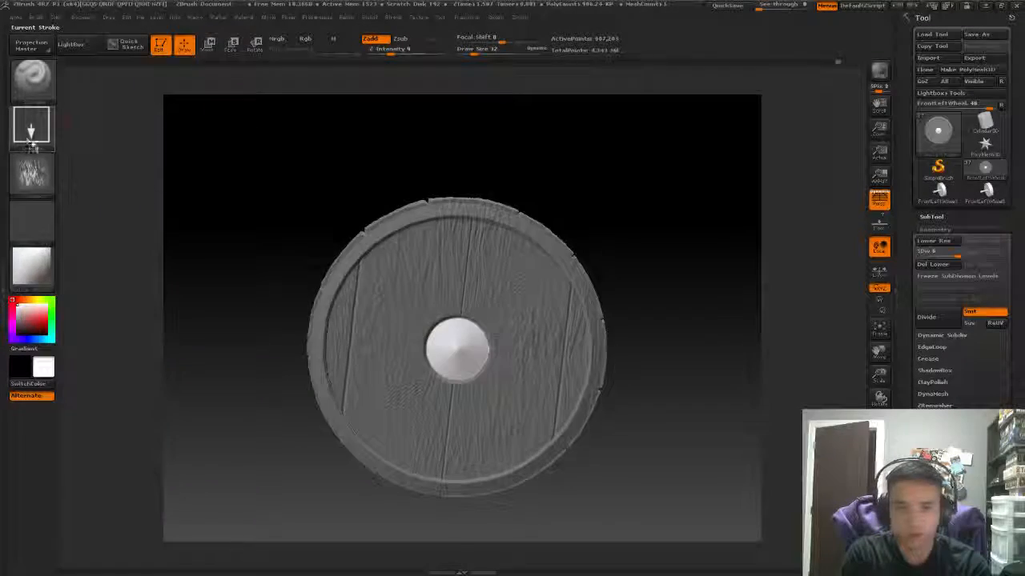
click(32, 171)
click(82, 441)
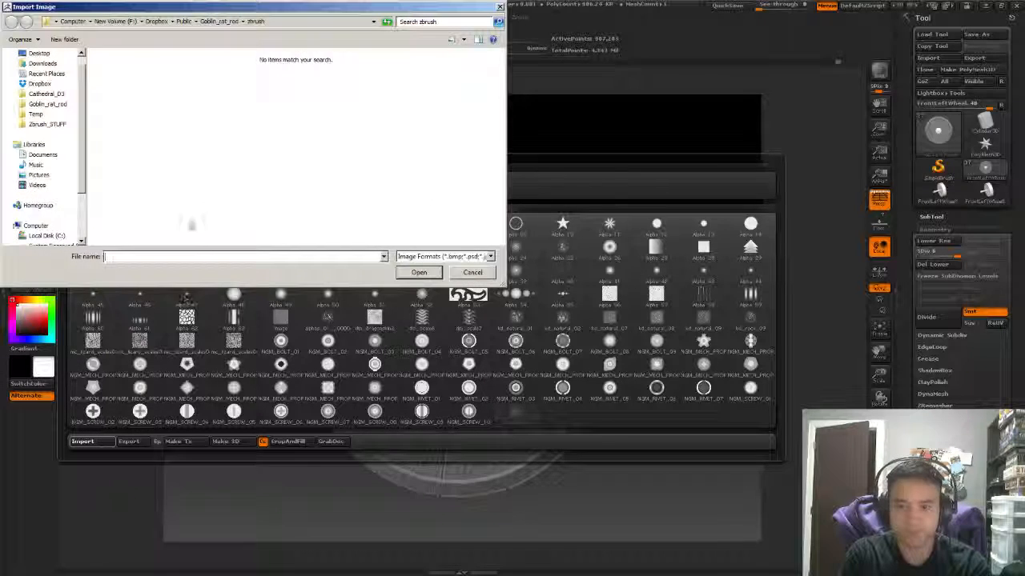
click(471, 273)
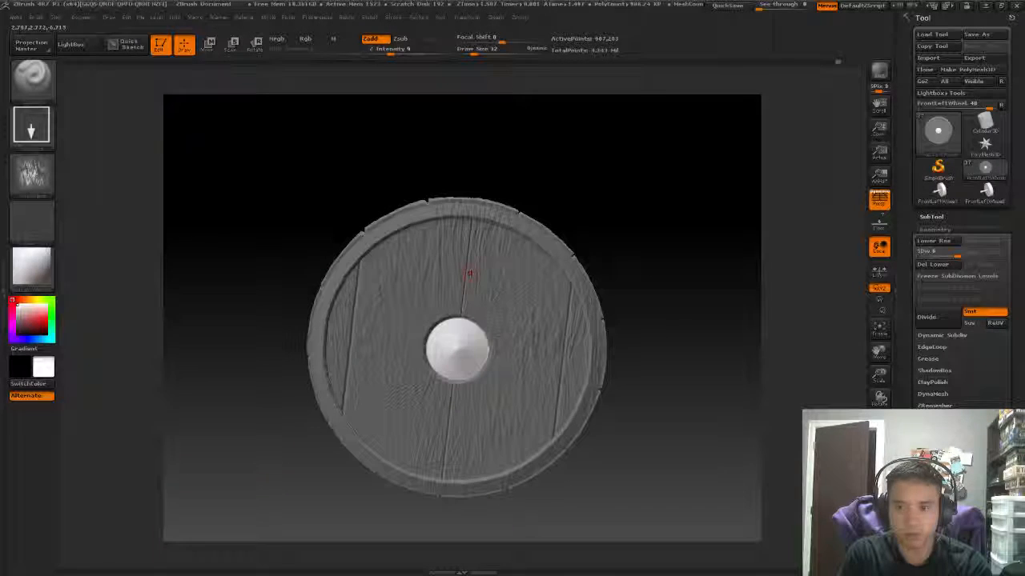
Save the tool over the existing file goblin_rat_rodV2.ZTL.
click(972, 36)
double_click(122, 84)
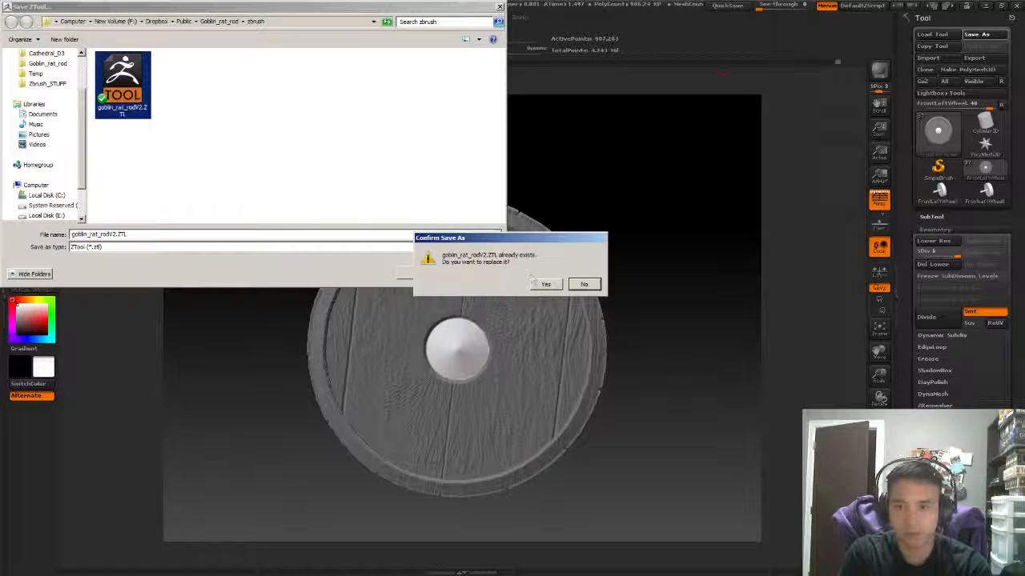
click(543, 284)
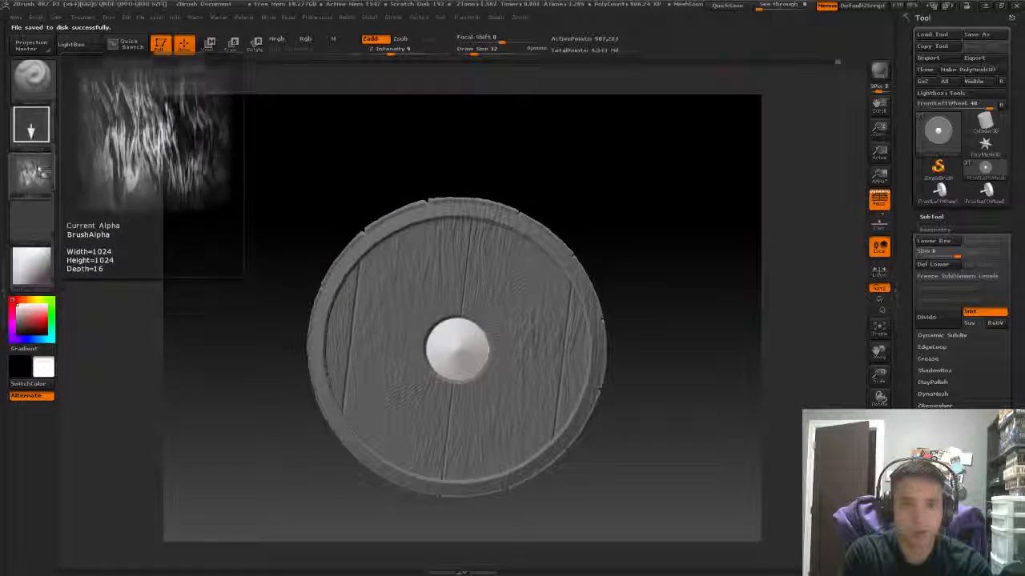
Import the sw_rust_metal alphas, sw_rust_metal_01.psd to sw_rust_metal_28.psd, from the alphas folder in Zbrush_STUFF.
click(32, 172)
click(83, 441)
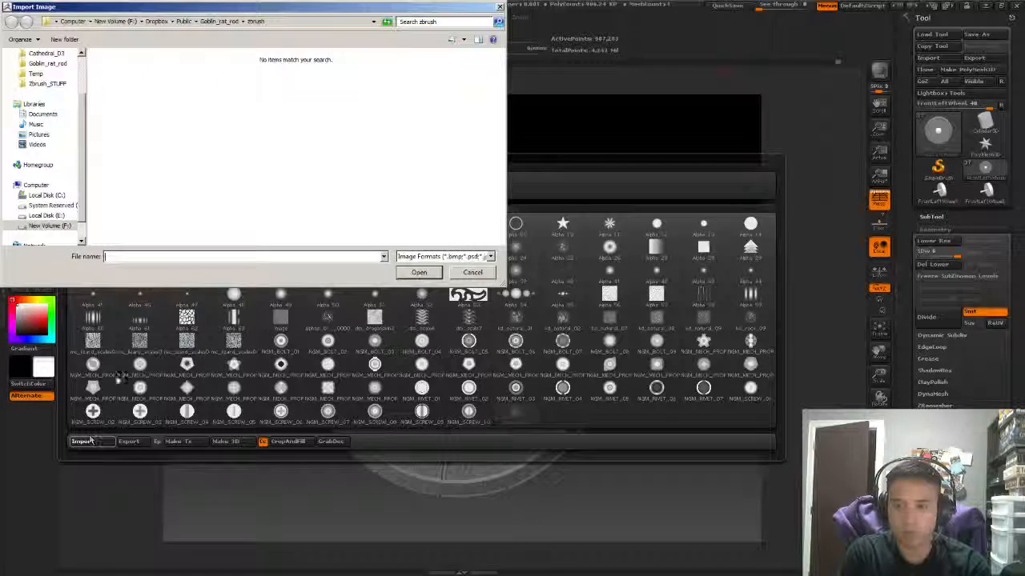
click(47, 84)
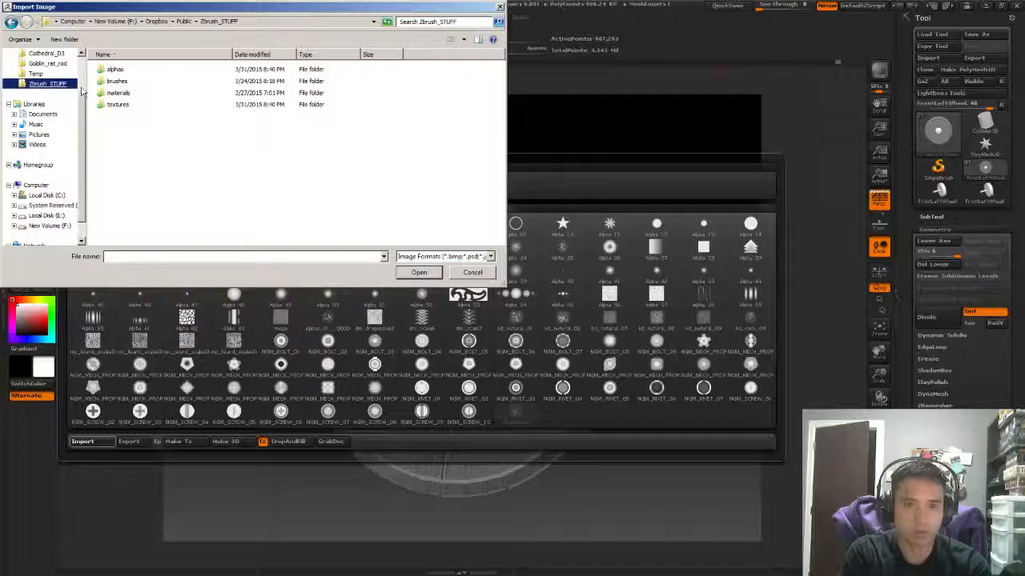
double_click(120, 69)
drag(501, 71, 506, 214)
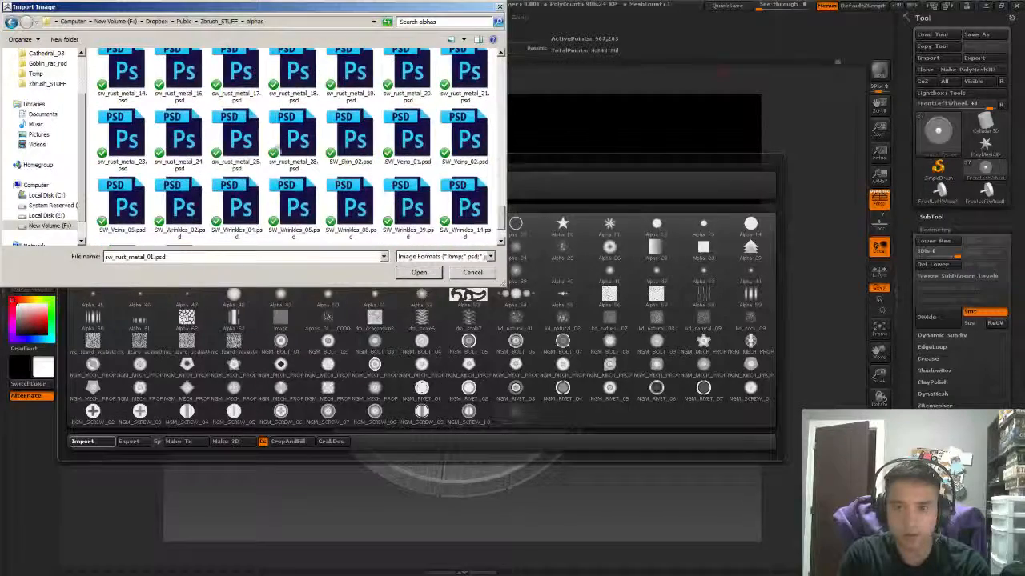
shift+click(293, 140)
click(418, 272)
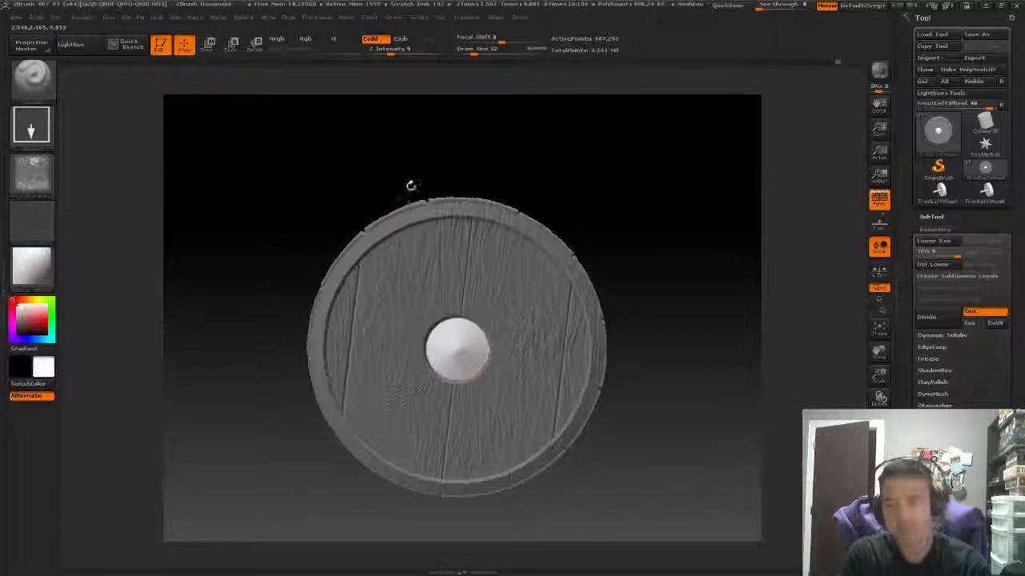
Select the sw_rust_metal_12 alpha and stamp its rust texture onto the unmasked hub on the wheel's front face.
click(48, 180)
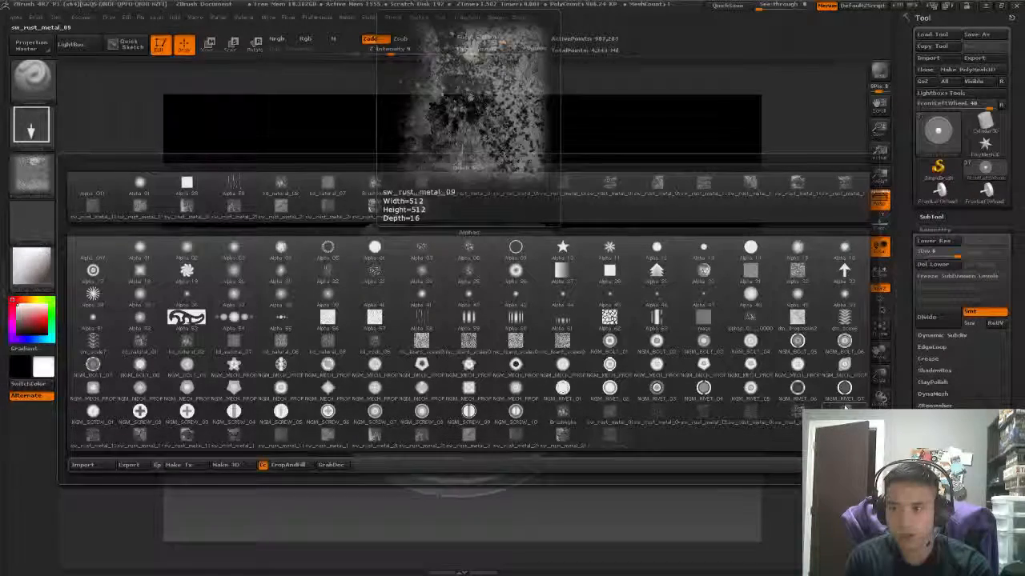
click(96, 439)
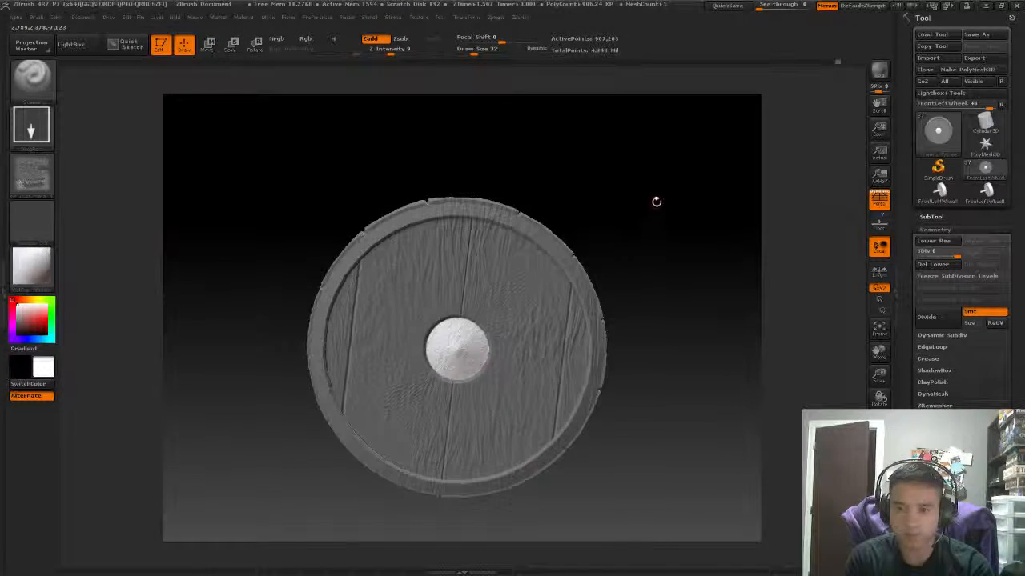
mouse_move(656, 201)
alt+mouse_down()
mouse_move(627, 181)
mouse_move(672, 195)
alt+mouse_up()
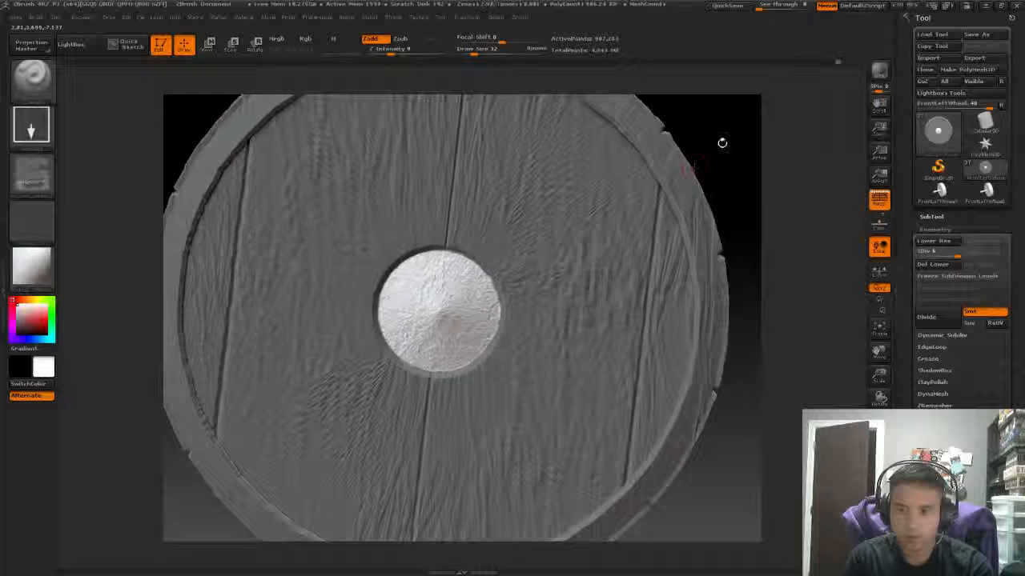
alt+drag(723, 142, 635, 205)
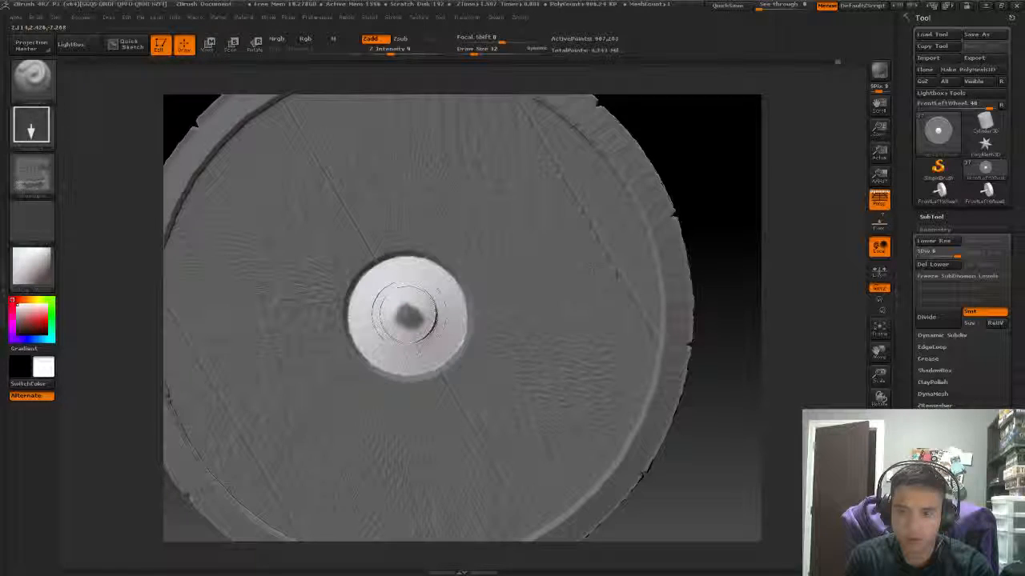
Switch to another sw_rust_metal alpha for the axle behind the wheel and check the mesh's polyframe.
drag(717, 159, 665, 165)
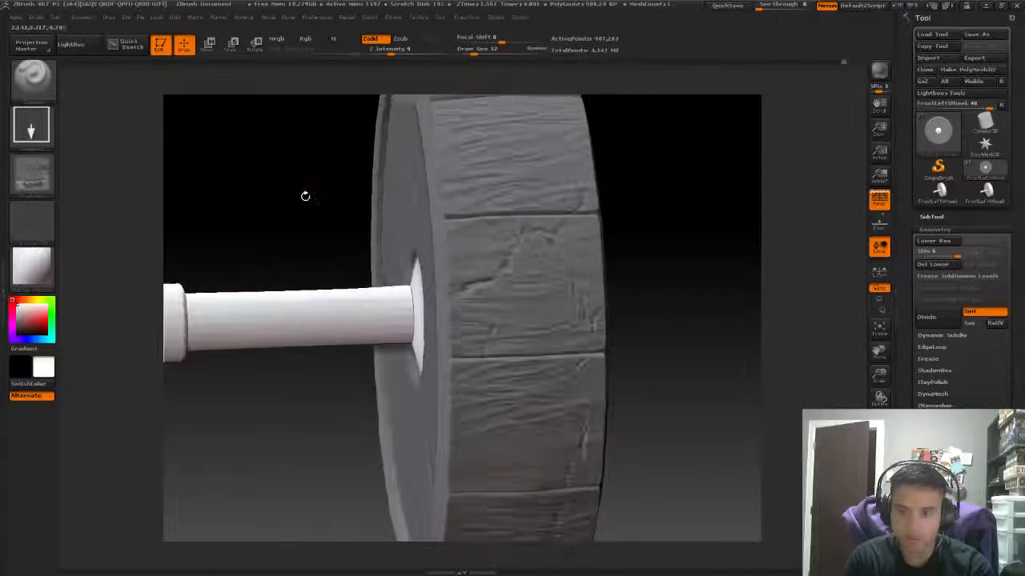
alt+drag(304, 195, 401, 234)
click(27, 185)
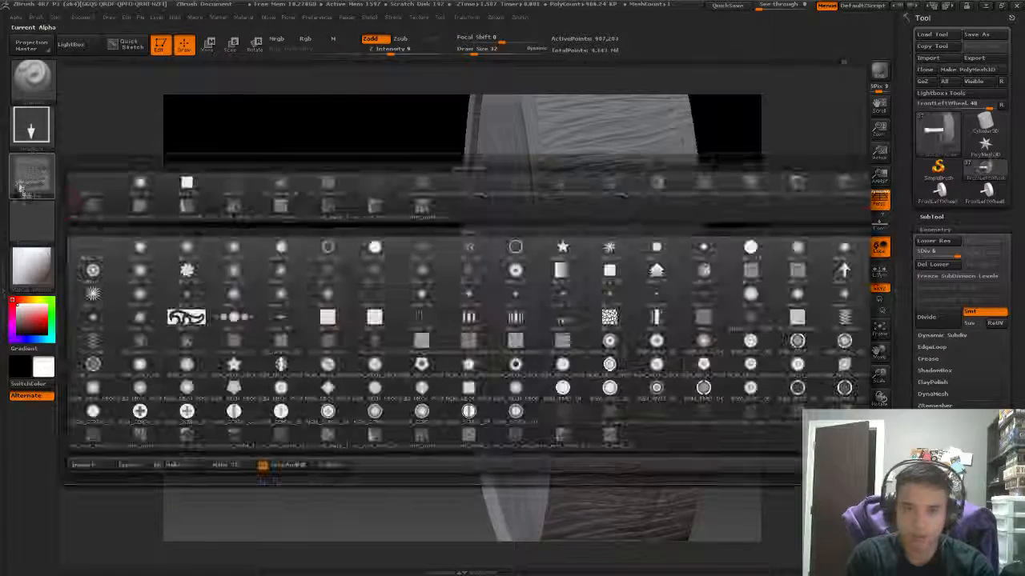
click(471, 436)
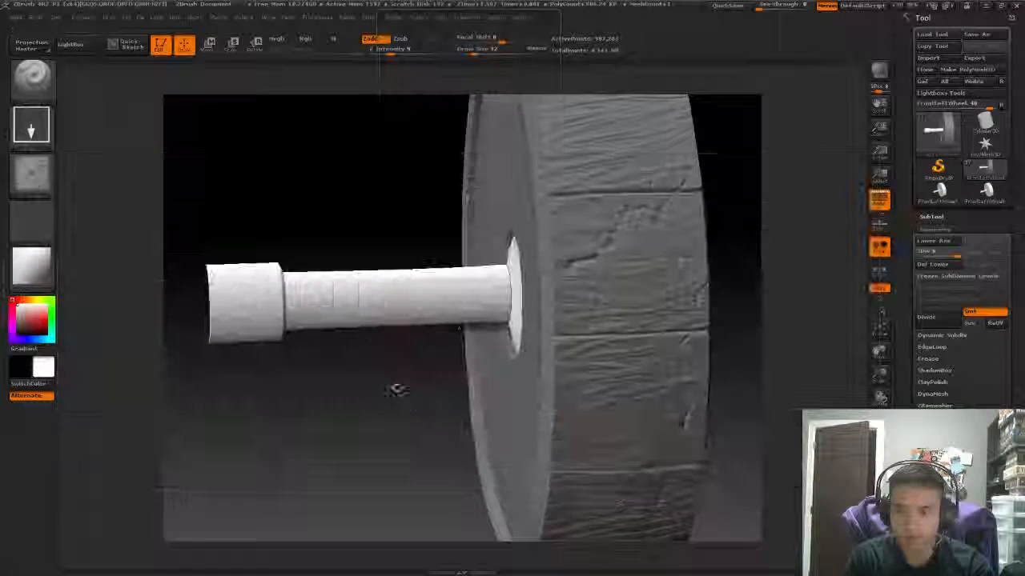
mouse_move(356, 378)
alt+mouse_down()
mouse_move(383, 354)
mouse_move(341, 414)
mouse_move(362, 373)
alt+mouse_up()
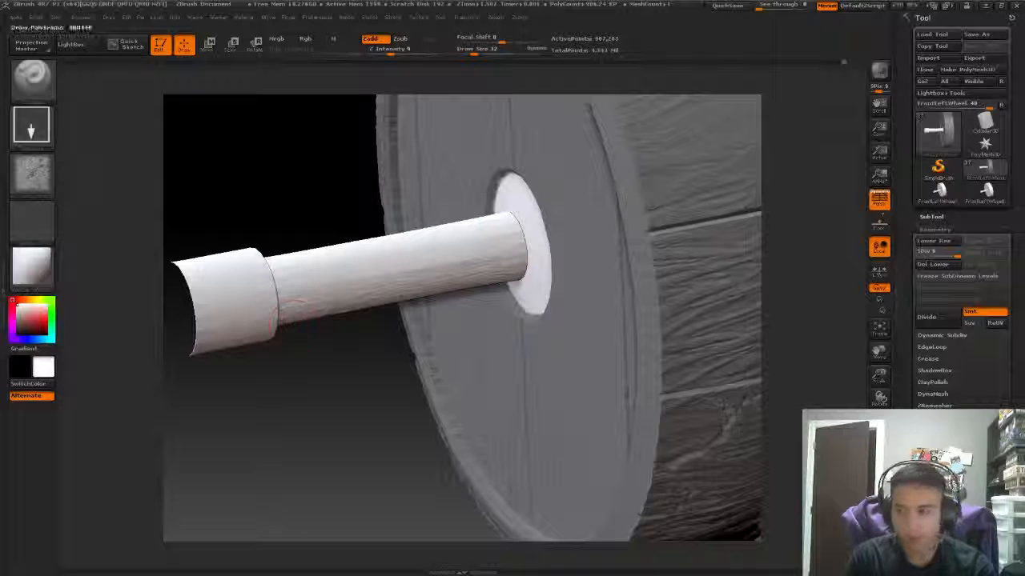
click(879, 423)
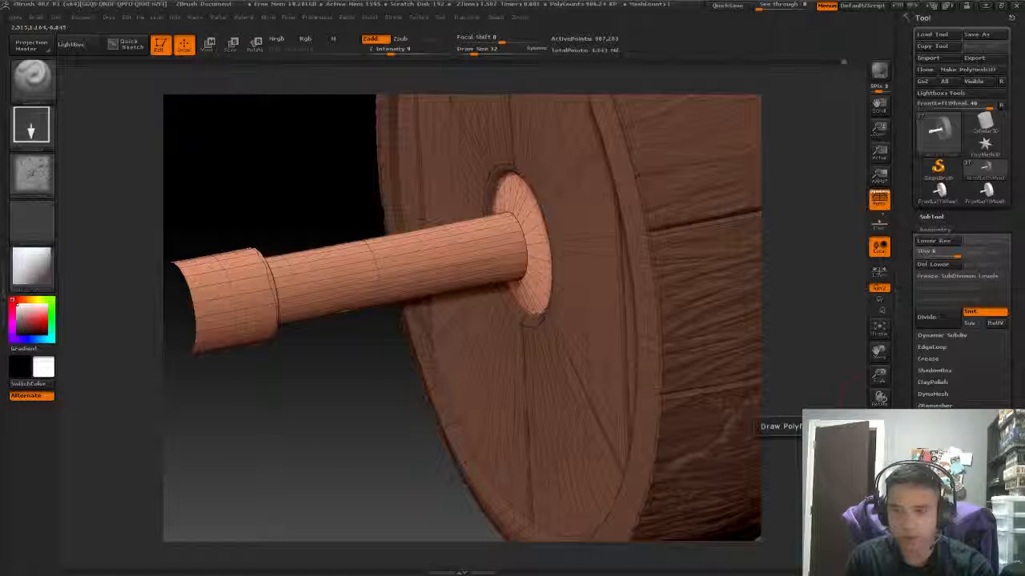
click(879, 422)
Stamp the rust metal texture along the axle's shaft behind the wheel.
drag(413, 402, 386, 399)
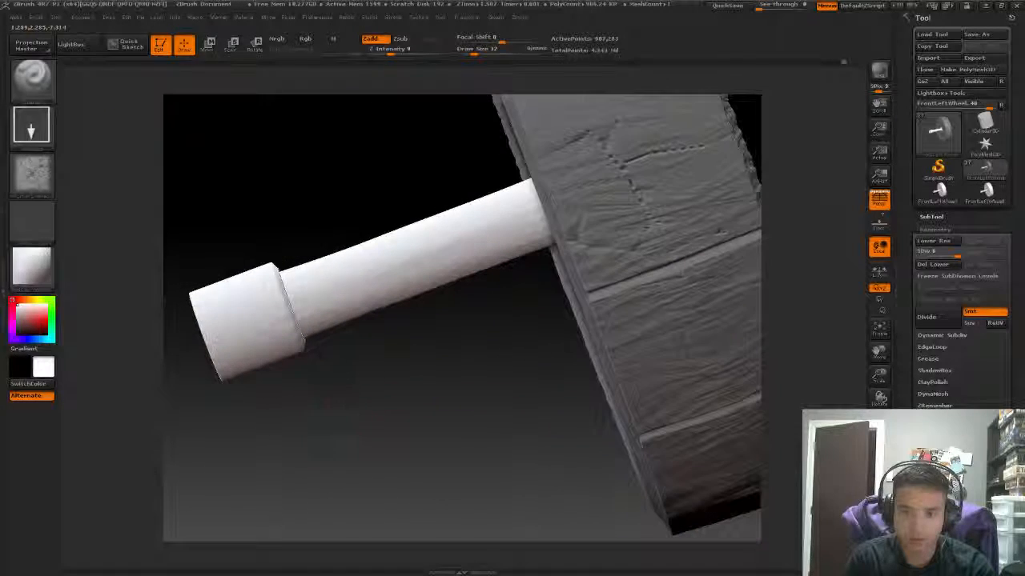
drag(448, 293, 413, 282)
drag(501, 229, 390, 285)
drag(559, 179, 519, 326)
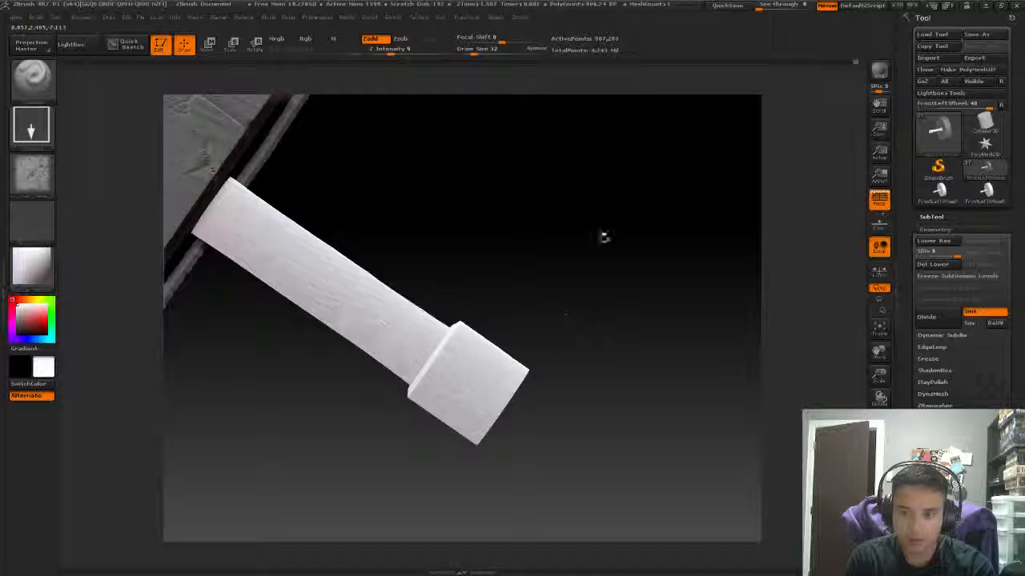
drag(605, 237, 467, 275)
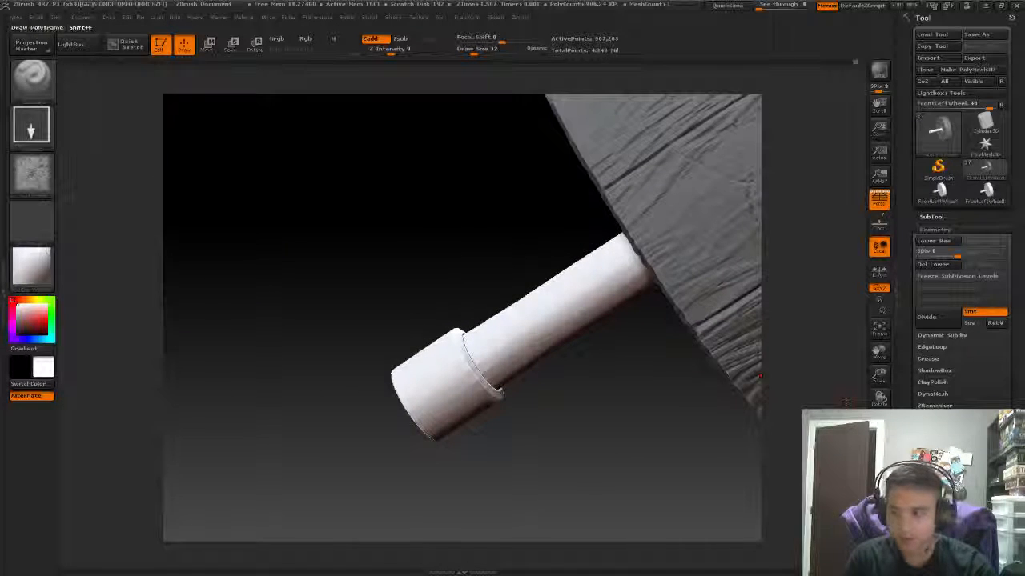
click(879, 421)
click(879, 421)
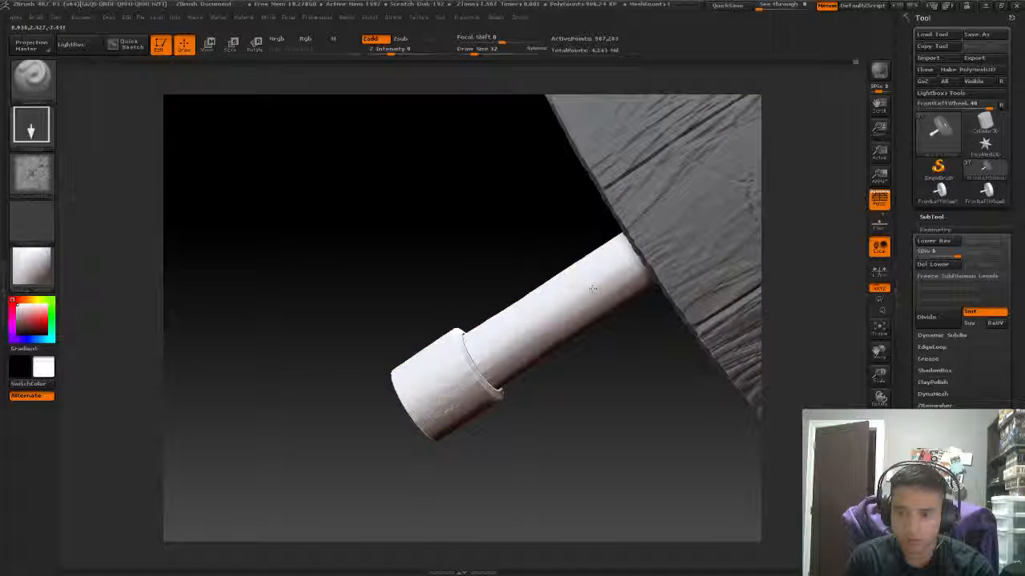
Stamp more rust metal texture around the axle's end collar, covering its remaining sides.
drag(557, 417, 477, 449)
mouse_move(596, 433)
mouse_down()
mouse_move(599, 414)
mouse_move(601, 439)
mouse_move(571, 448)
mouse_move(557, 430)
mouse_up()
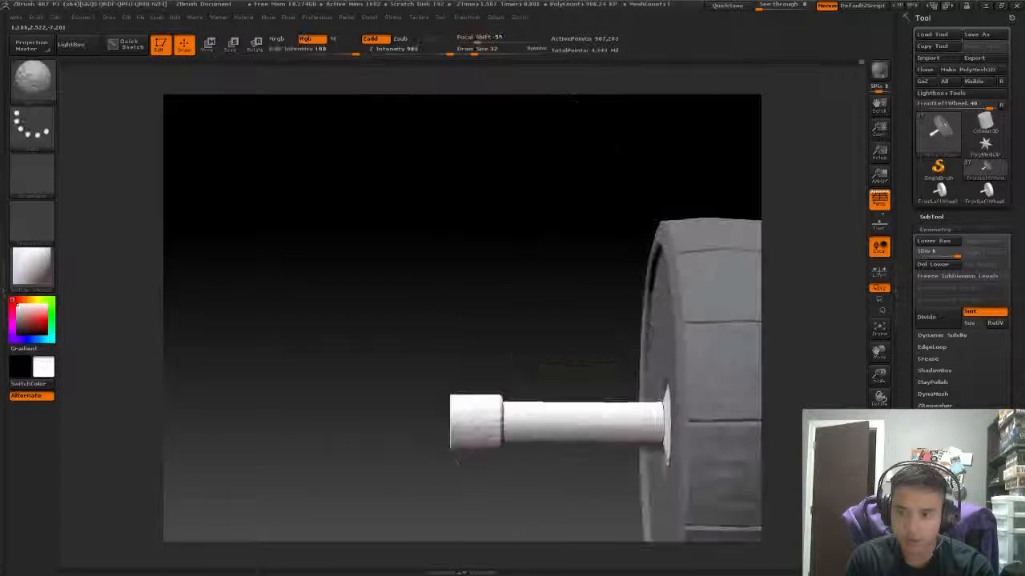
alt+drag(537, 326, 400, 225)
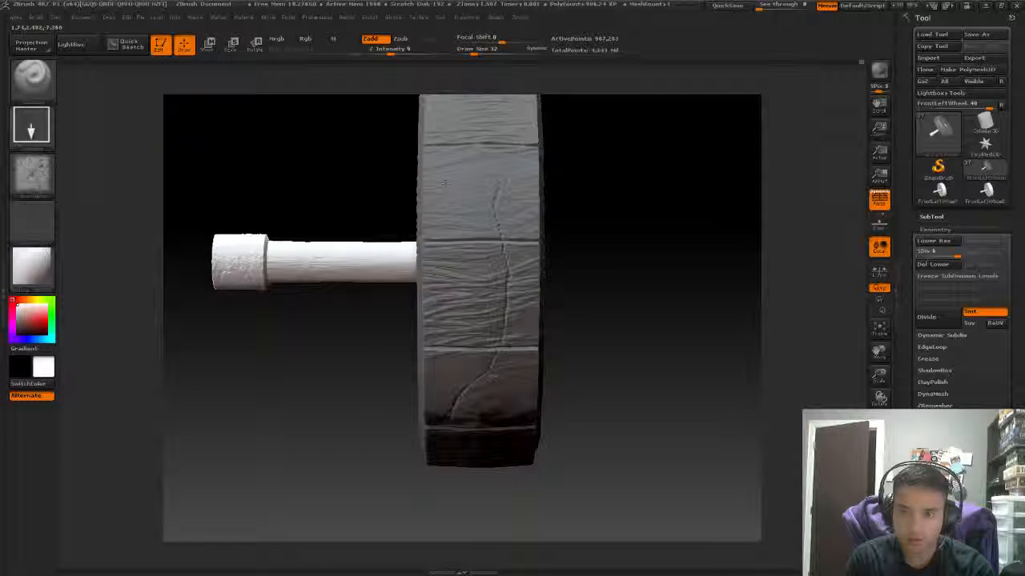
alt+drag(361, 353, 487, 421)
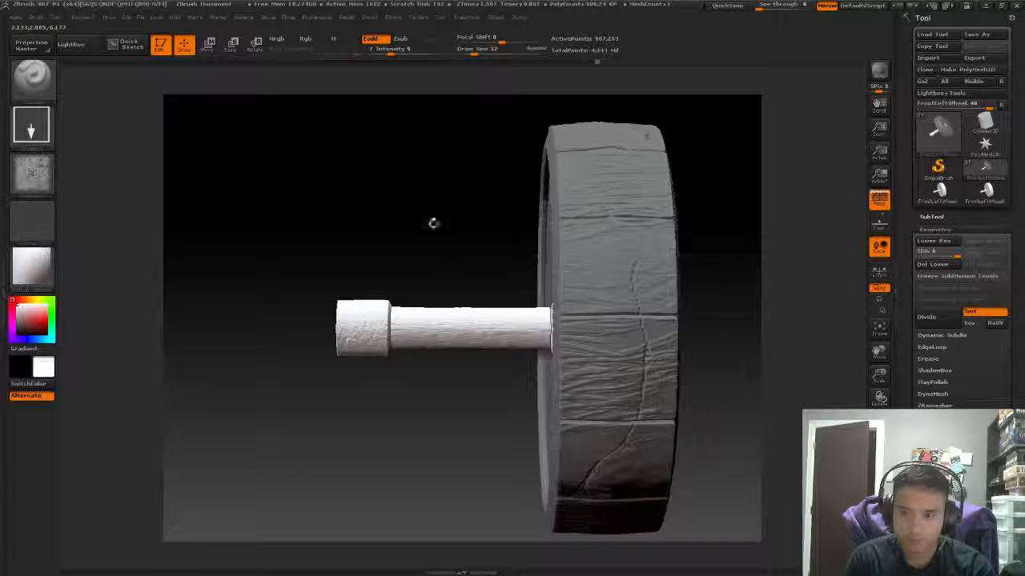
drag(432, 224, 564, 190)
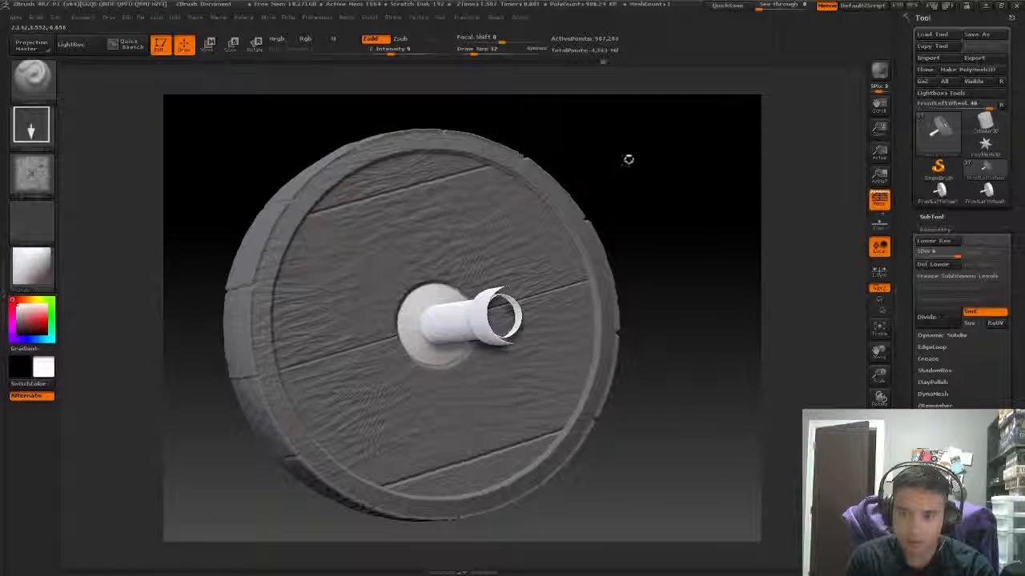
drag(628, 160, 404, 198)
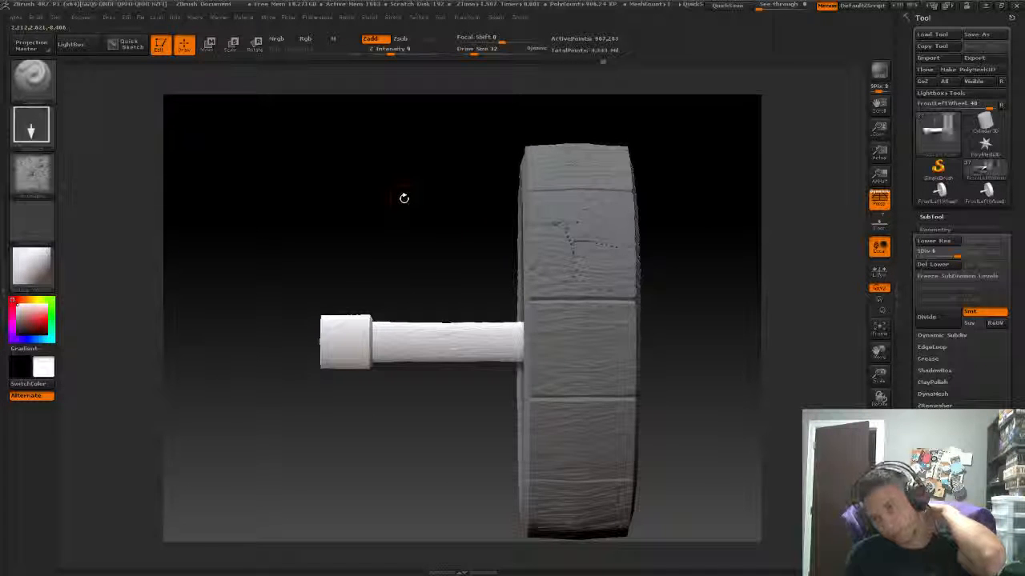
Save the tool over goblin_rat_rodV2.ZTL in the zbrush folder of Goblin_rat_rod.
drag(734, 213, 799, 249)
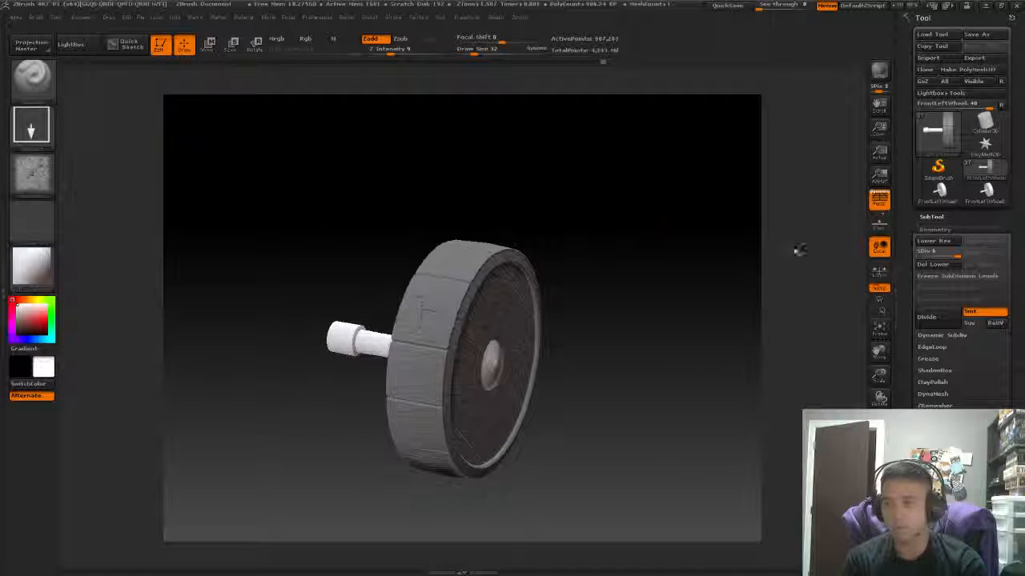
click(936, 227)
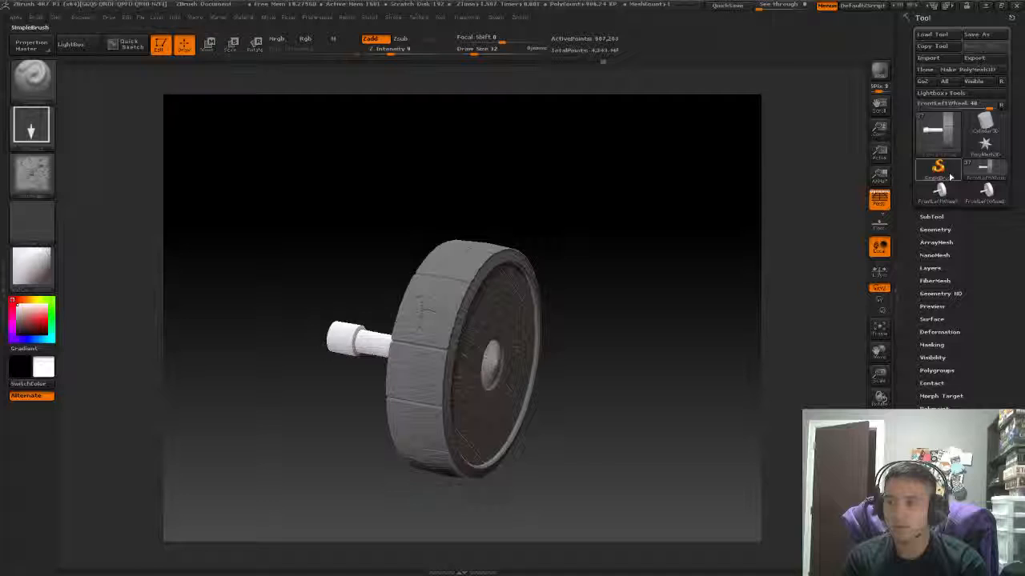
click(975, 35)
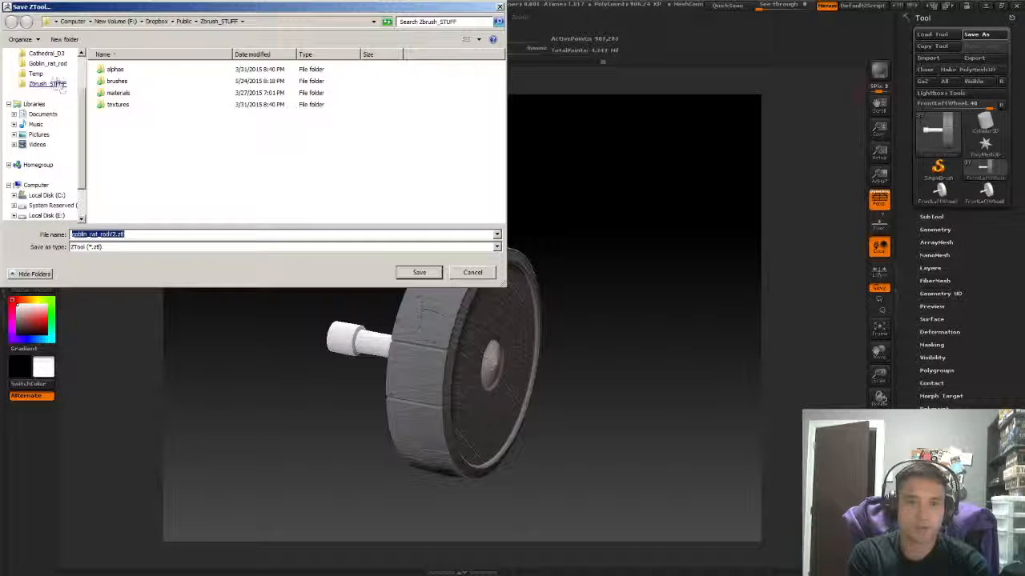
click(49, 64)
double_click(115, 150)
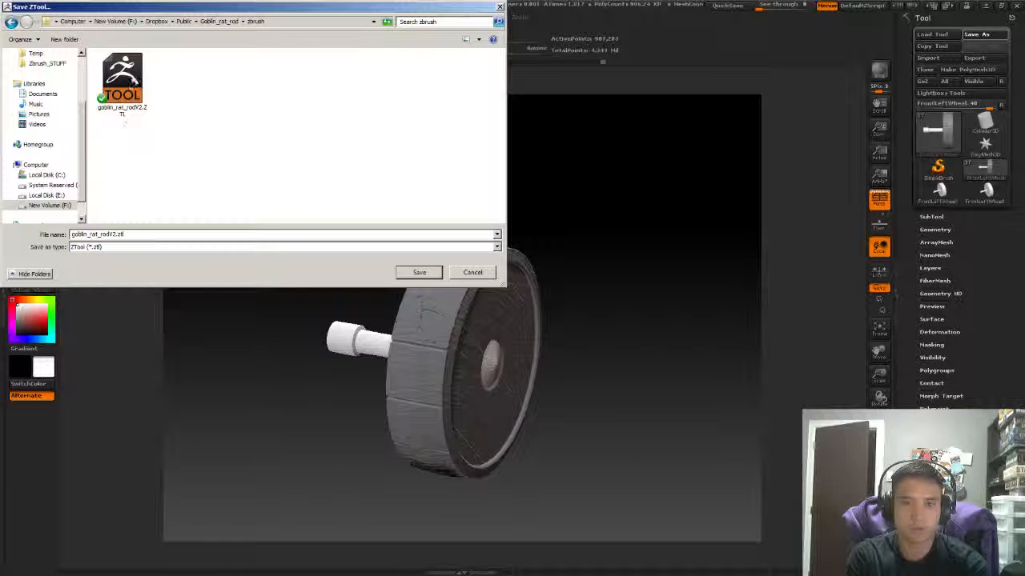
click(419, 272)
click(551, 282)
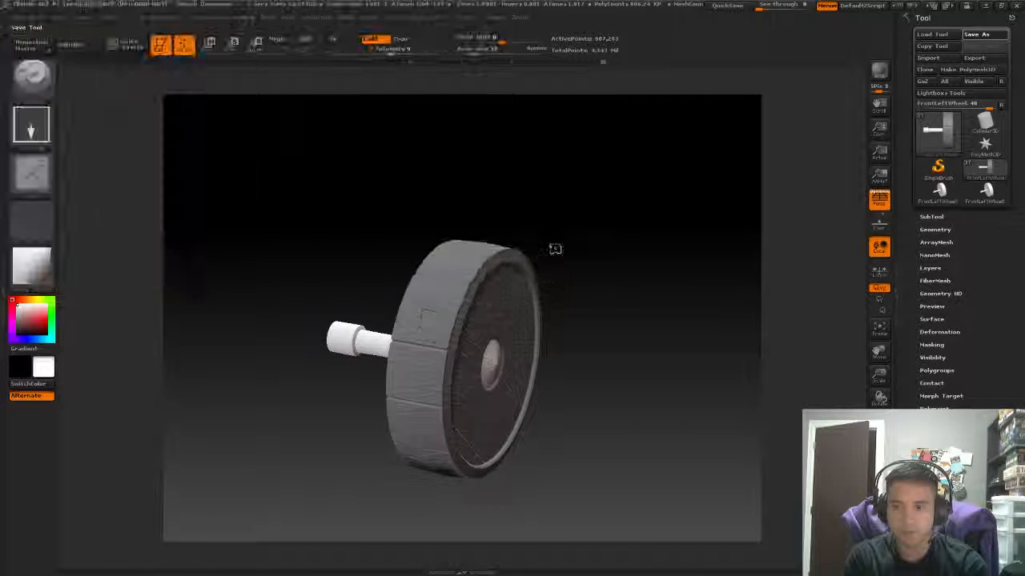
Clear the mask from the front left wheel and show all the other hot rod subtools again.
mouse_move(606, 196)
mouse_down()
mouse_move(613, 190)
mouse_move(621, 201)
mouse_move(614, 186)
mouse_up()
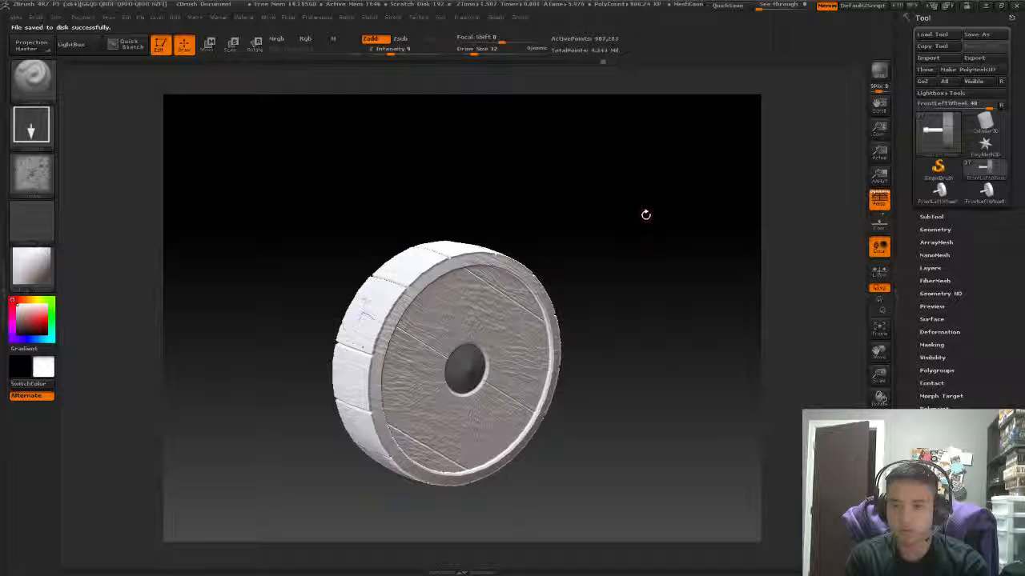
drag(652, 201, 696, 206)
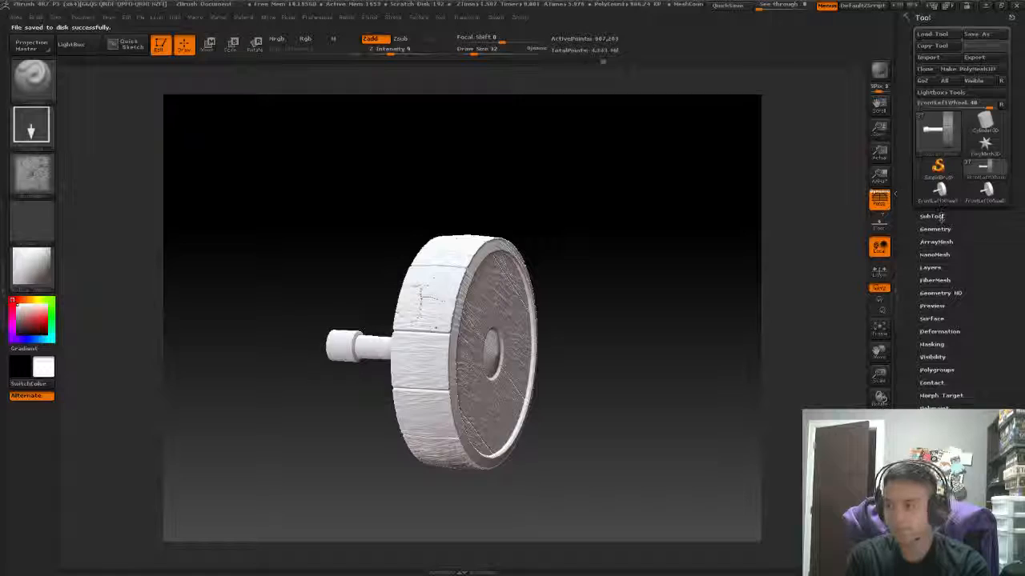
click(941, 217)
click(1001, 329)
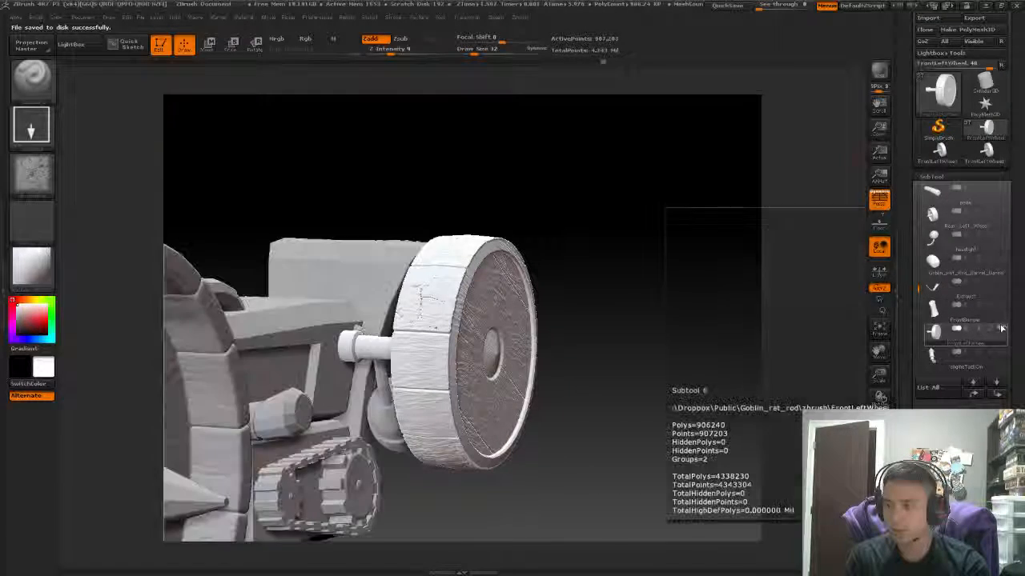
Examine the detailed front left wheel in the context of the whole hot rod from several angles.
drag(604, 170, 616, 272)
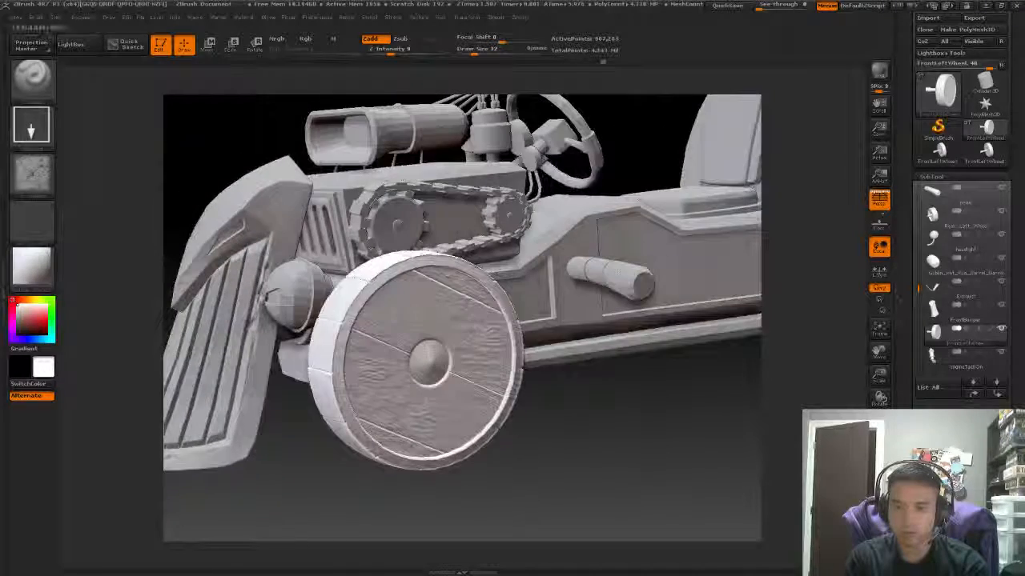
alt+drag(638, 389, 709, 182)
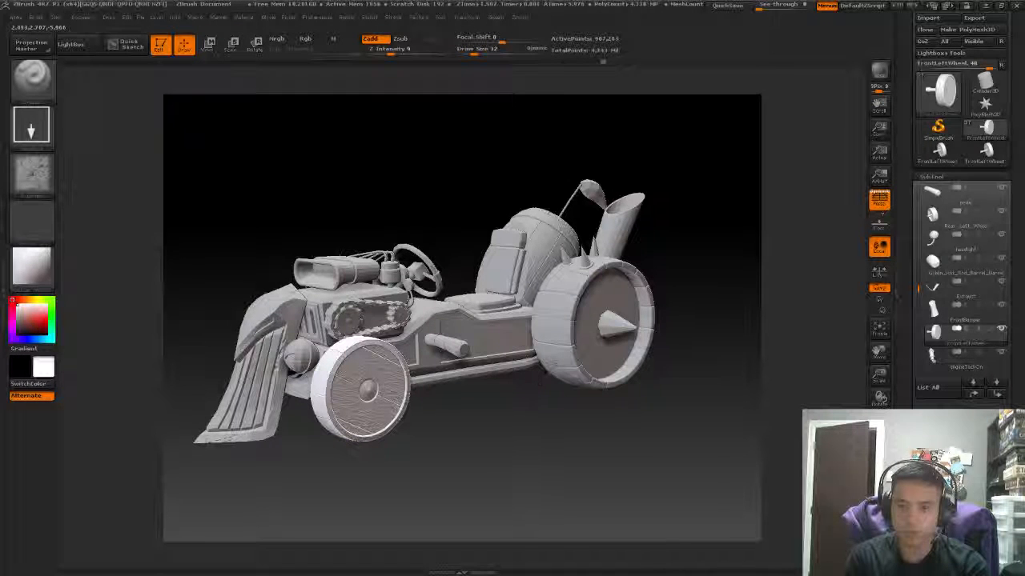
drag(506, 389, 570, 407)
drag(592, 369, 611, 379)
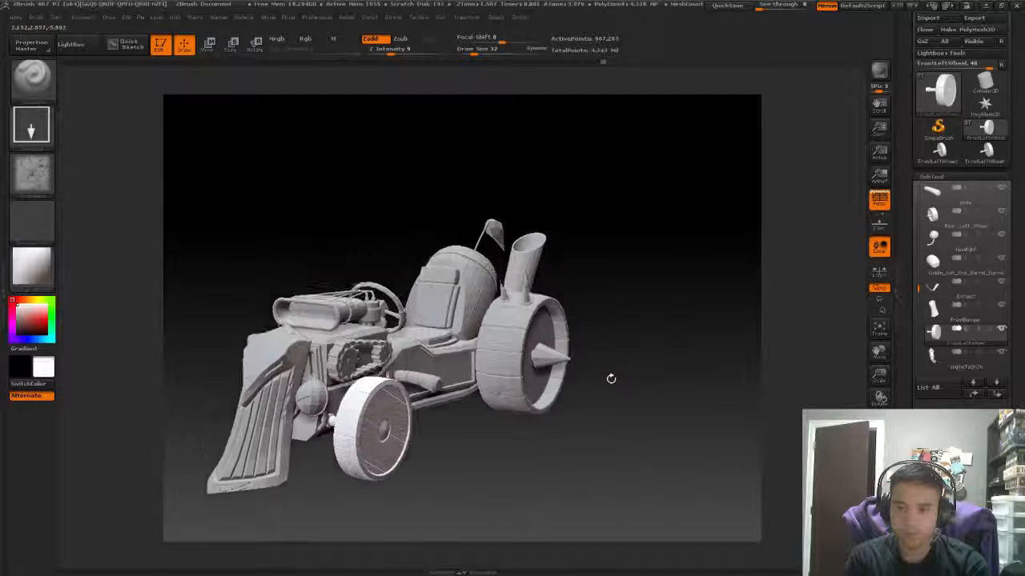
drag(615, 256, 572, 199)
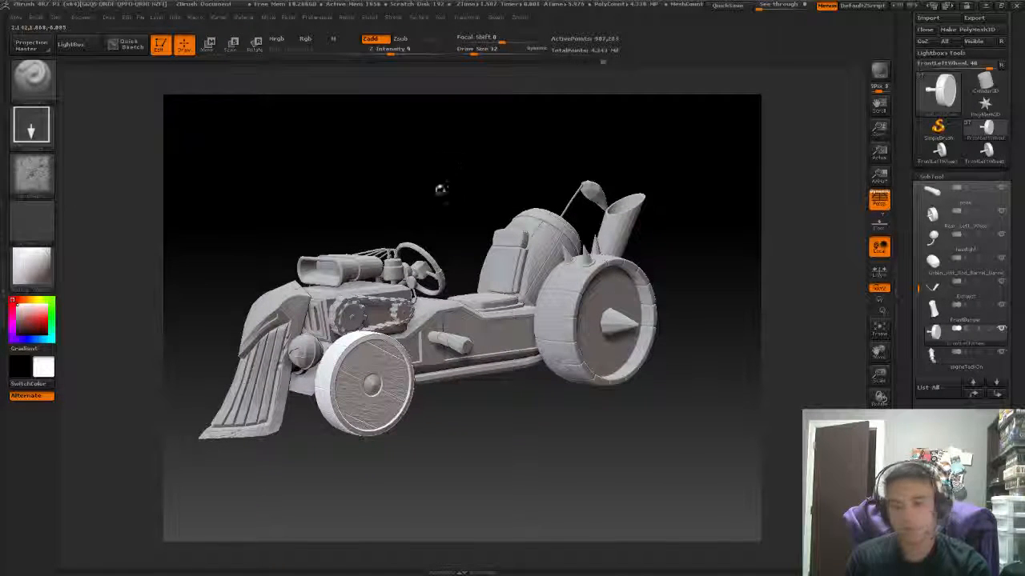
drag(432, 170, 493, 196)
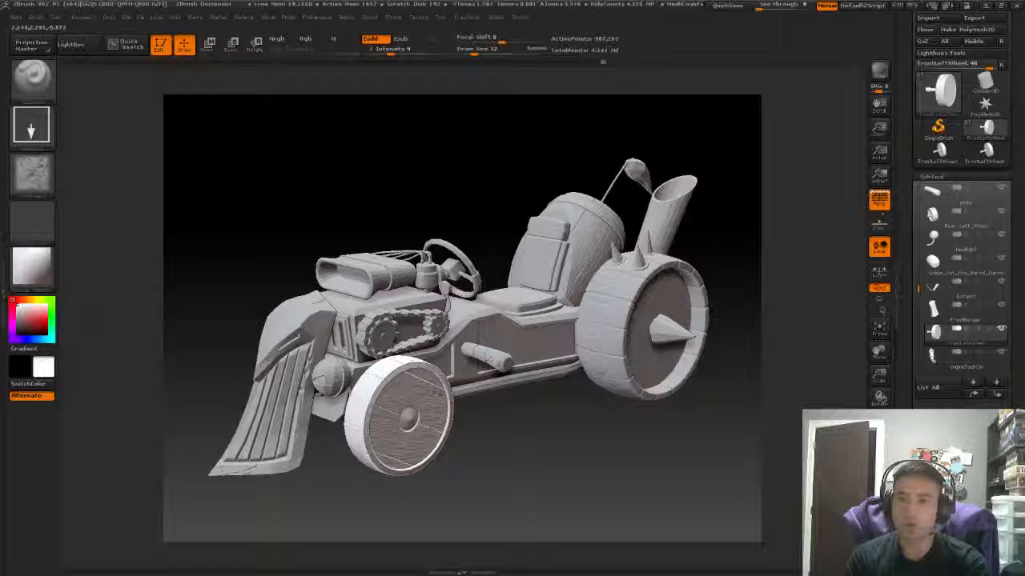
drag(535, 449, 534, 418)
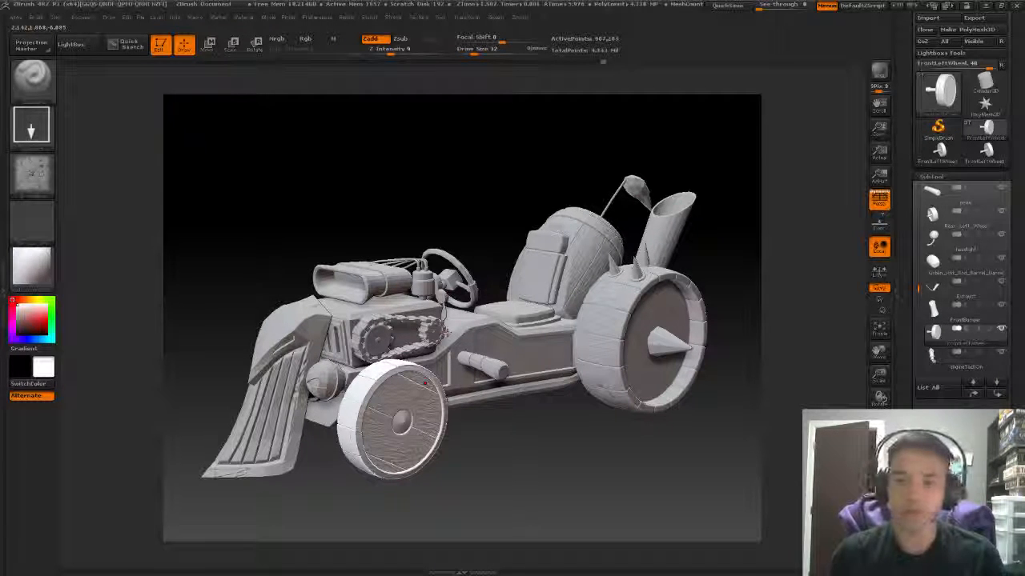
mouse_move(32, 264)
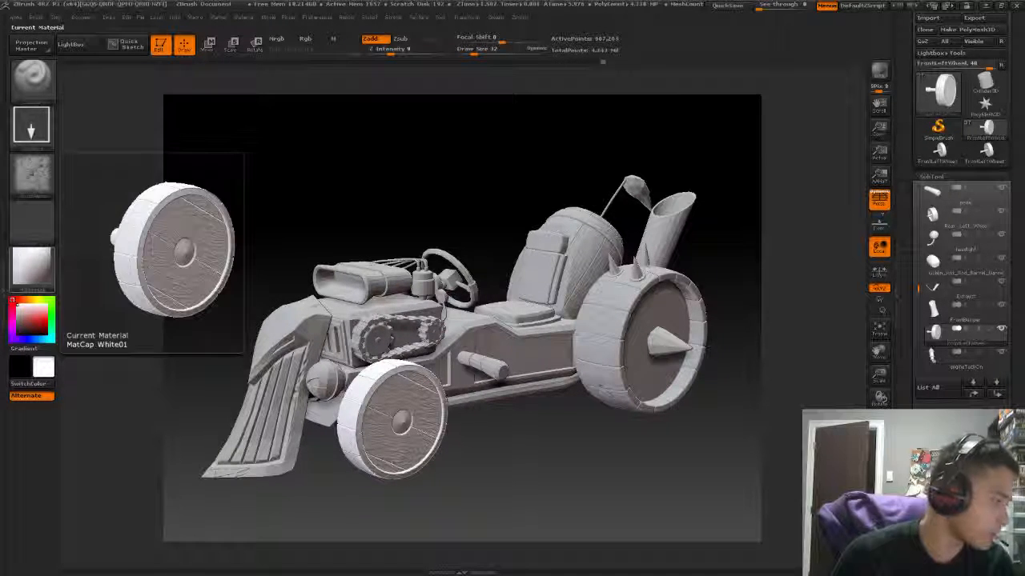